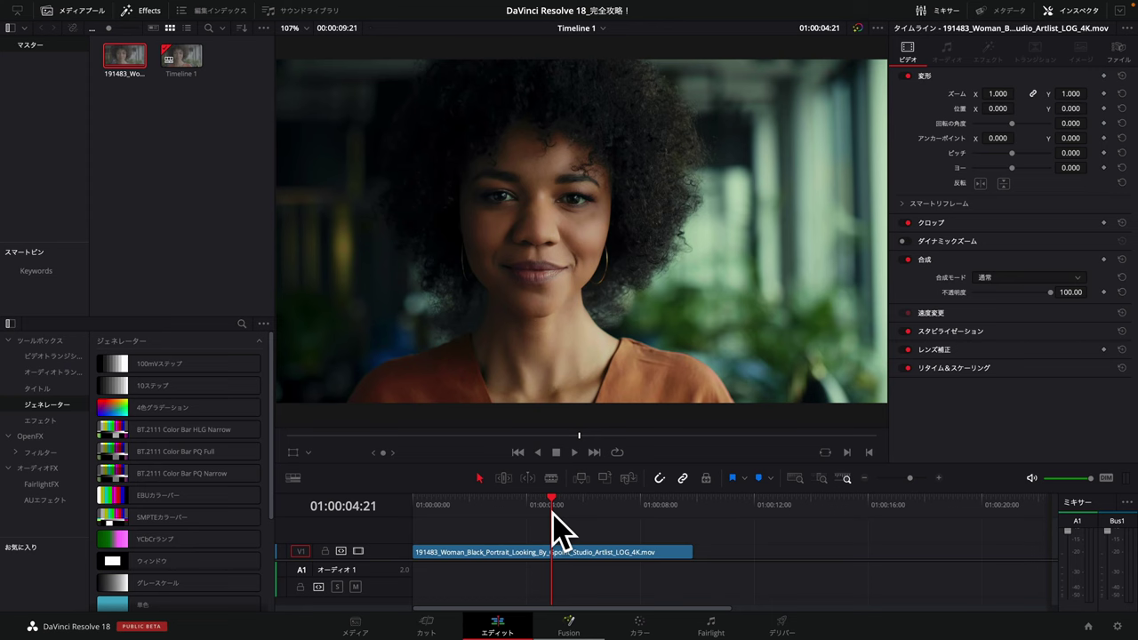
Tour the Media, Cut, Edit, Fusion and Color pages, then trim the V1 clip's end on the Edit page
left_click(358, 627)
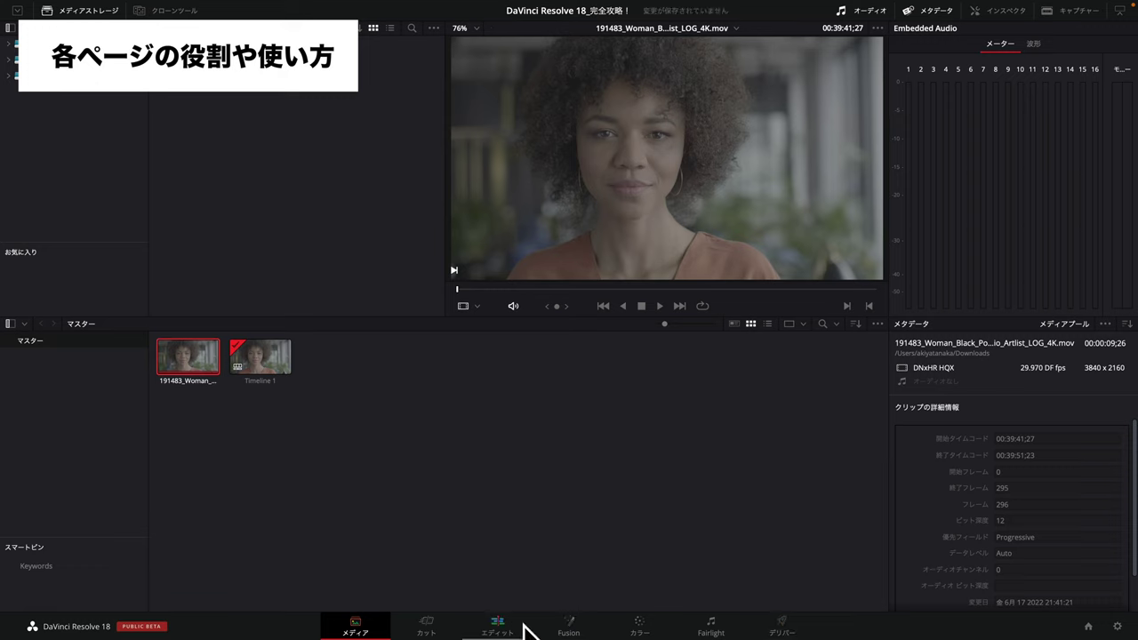
left_click(429, 627)
left_click(487, 627)
left_click(568, 627)
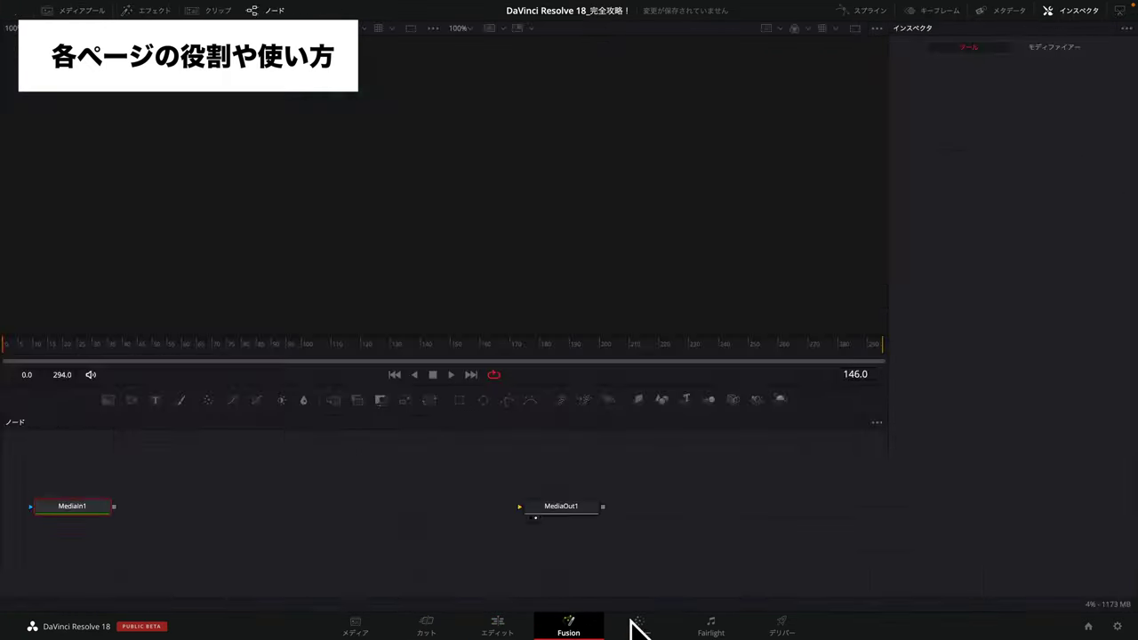
left_click(638, 627)
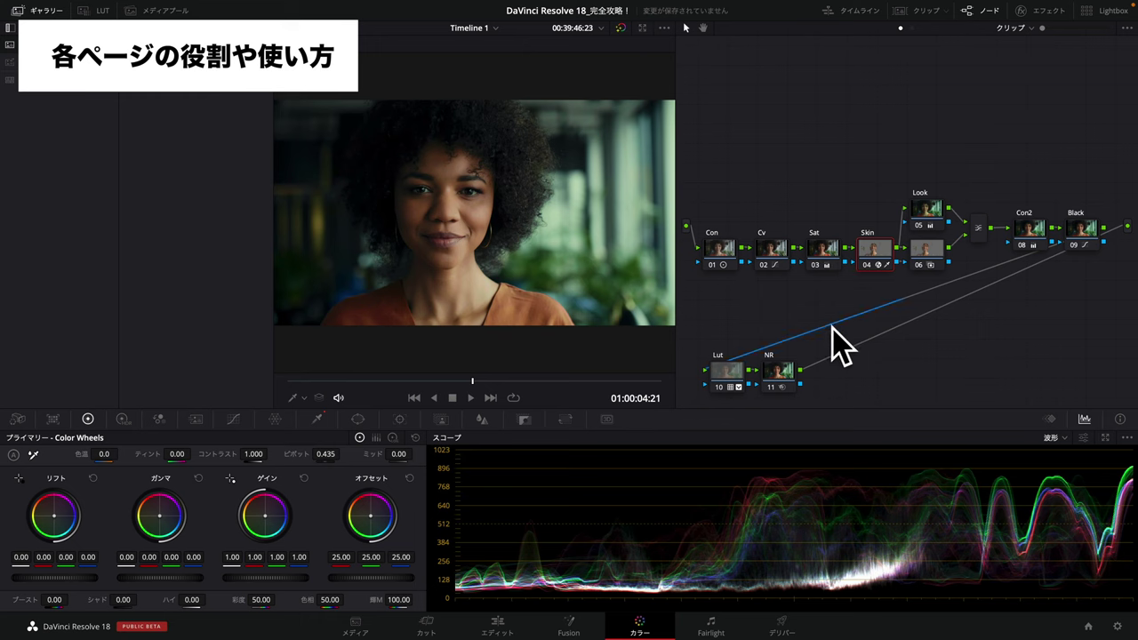
left_click(497, 628)
mouse_move(696, 550)
left_mouse_down()
mouse_move(552, 551)
mouse_move(668, 543)
mouse_move(575, 531)
left_mouse_up()
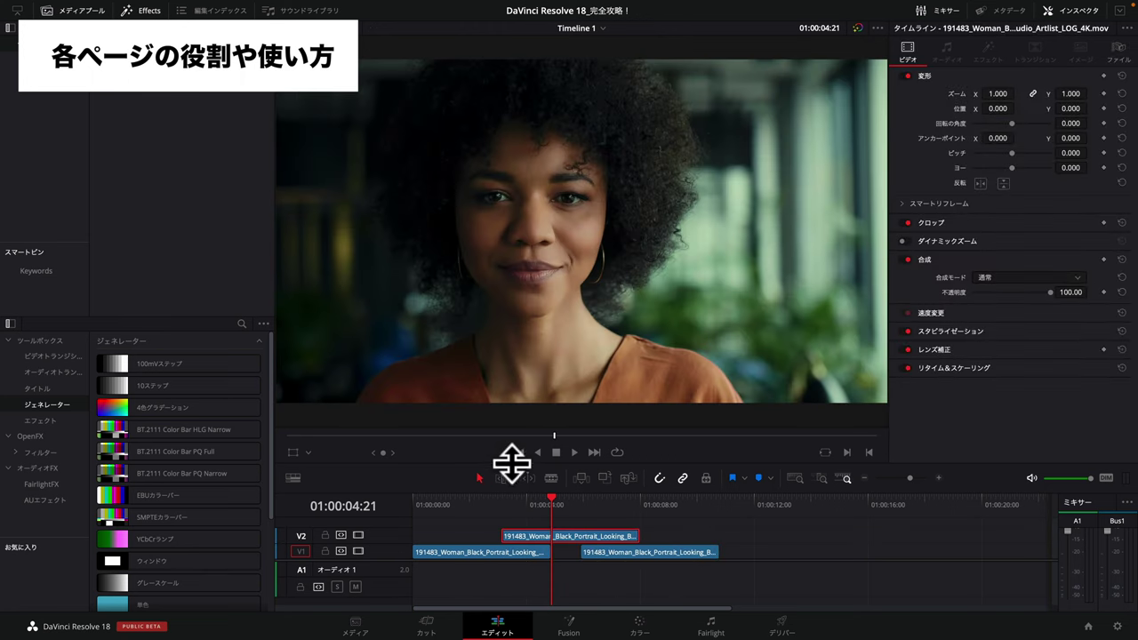
On the Color page, show the AM_SPECIAL_LUT looks, widen the viewer and clean up the node graph
left_click(652, 627)
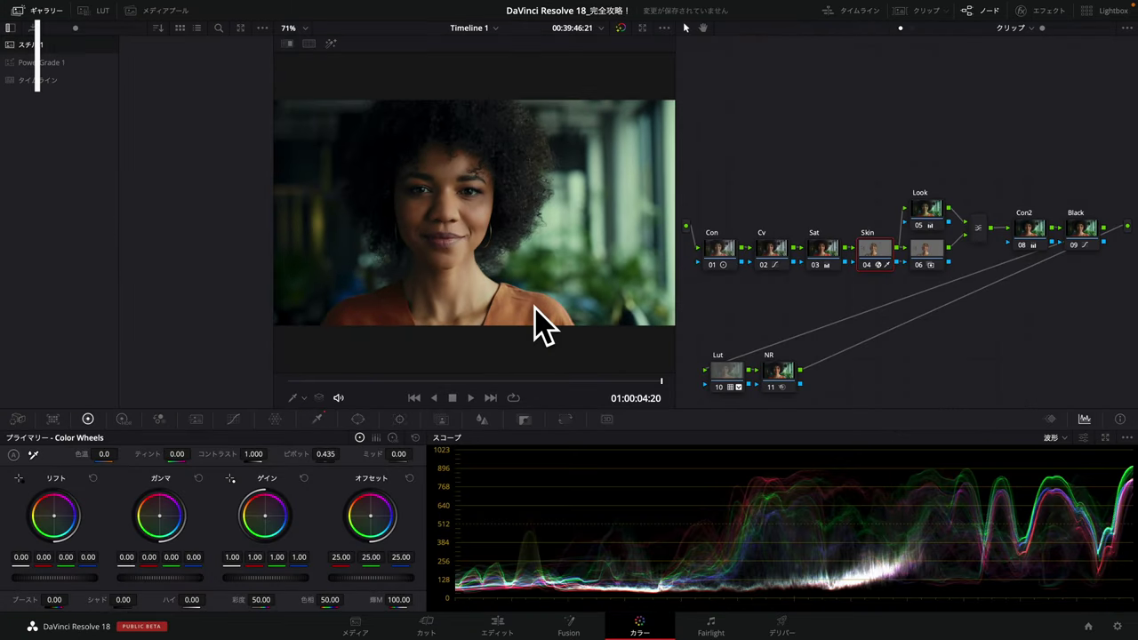
left_click(98, 10)
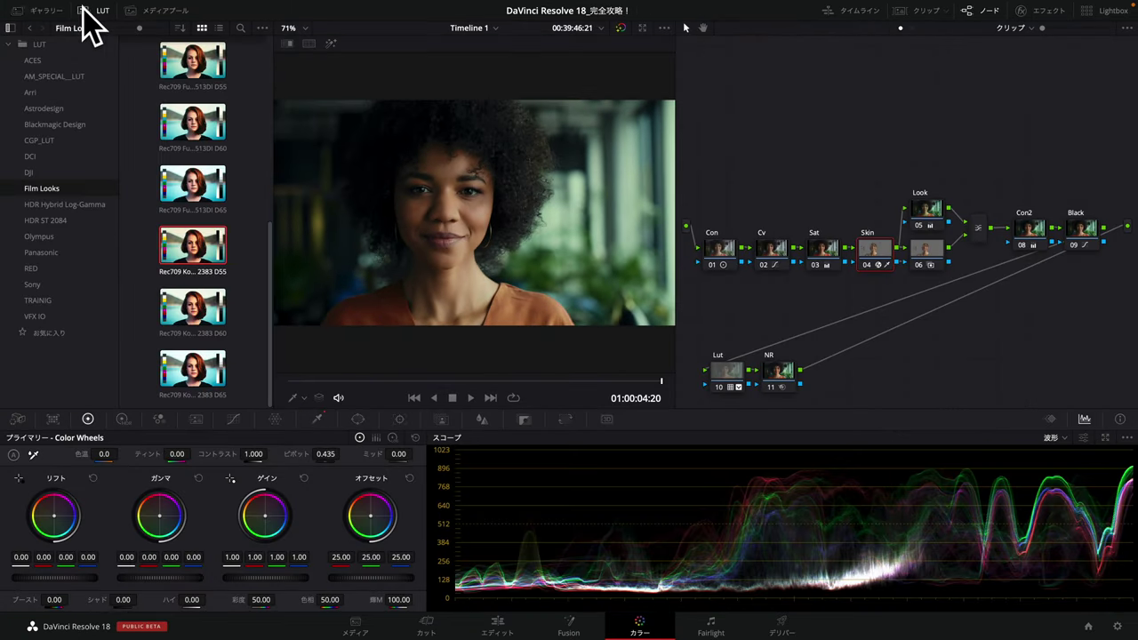
left_click(49, 76)
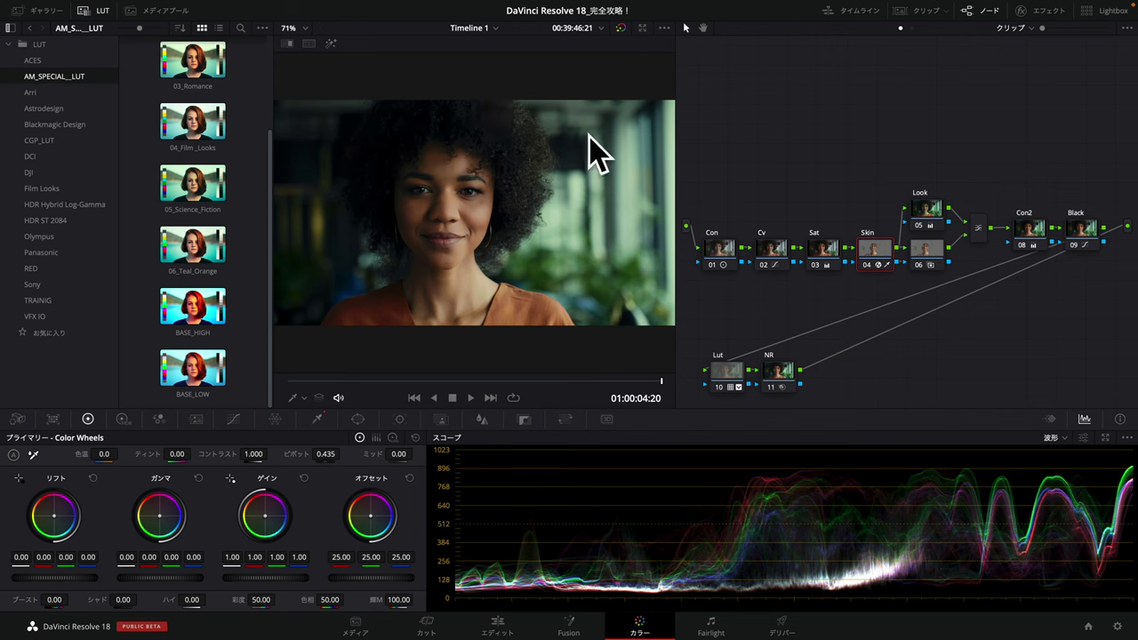
right_click(755, 152)
left_click(725, 285)
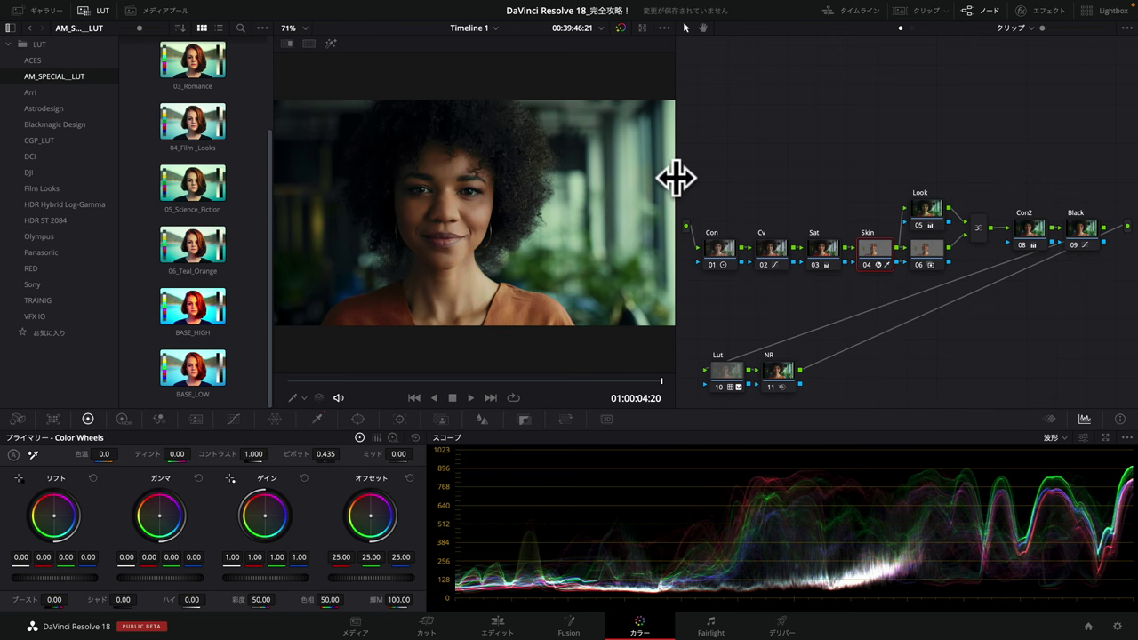
left_click_drag(676, 178, 828, 182)
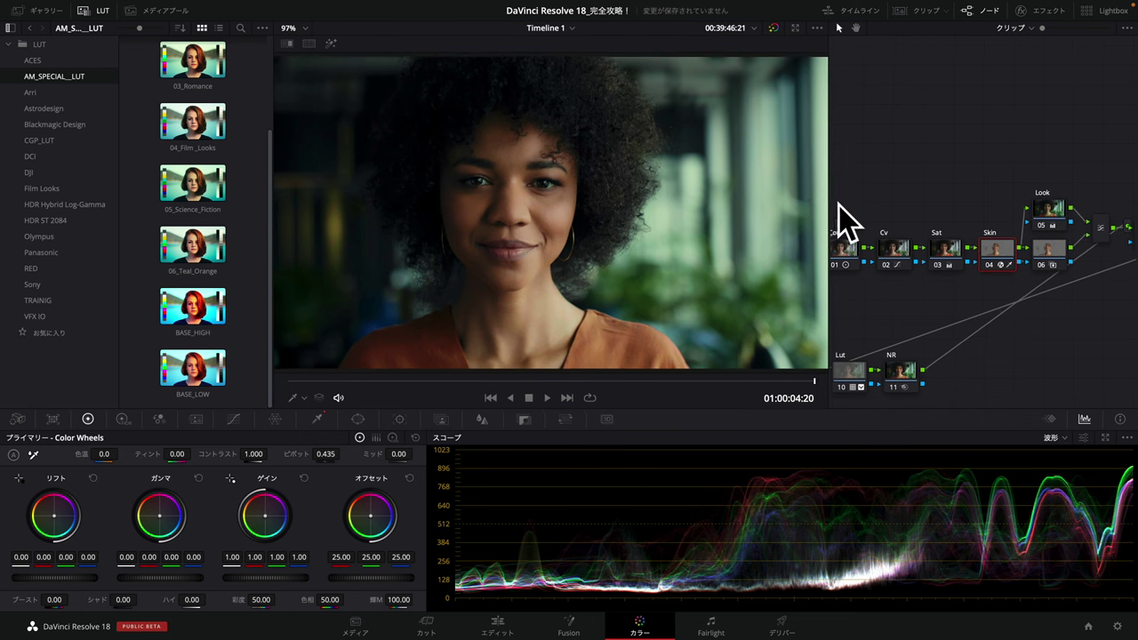
right_click(834, 206)
left_click(875, 336)
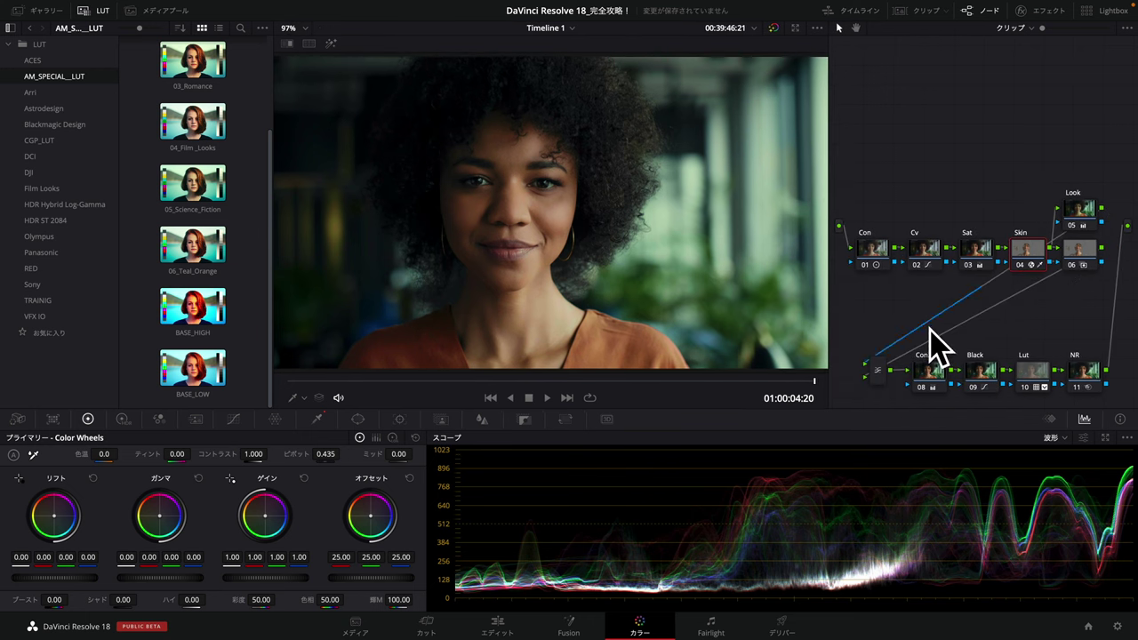
Play the clip briefly, then bypass the grade to show the ungraded original image
left_click(1083, 437)
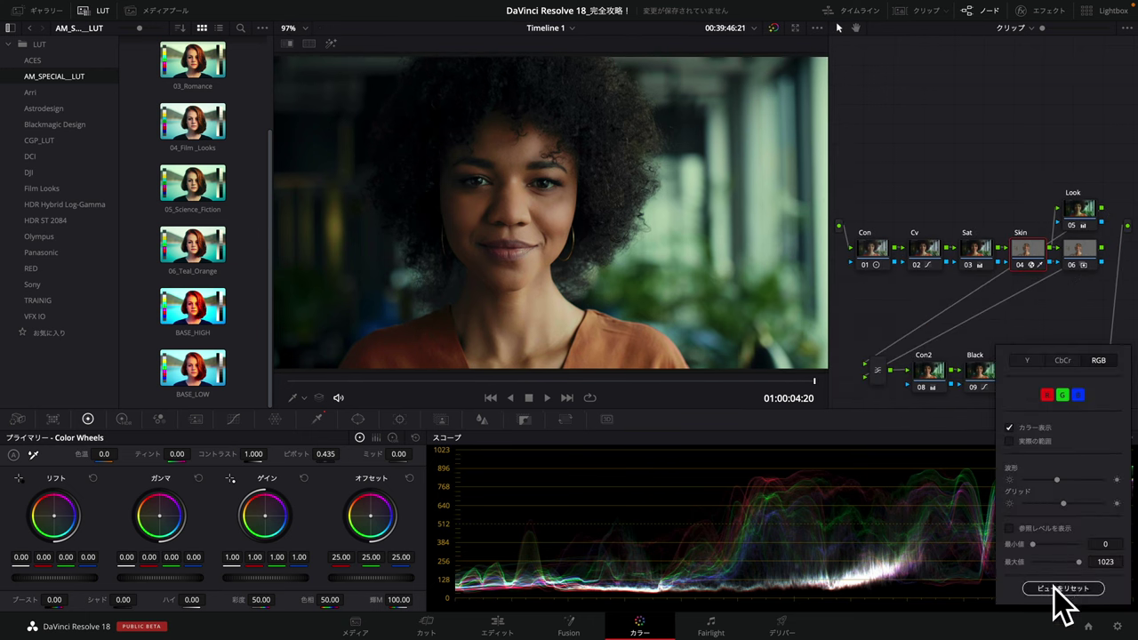
key("space")
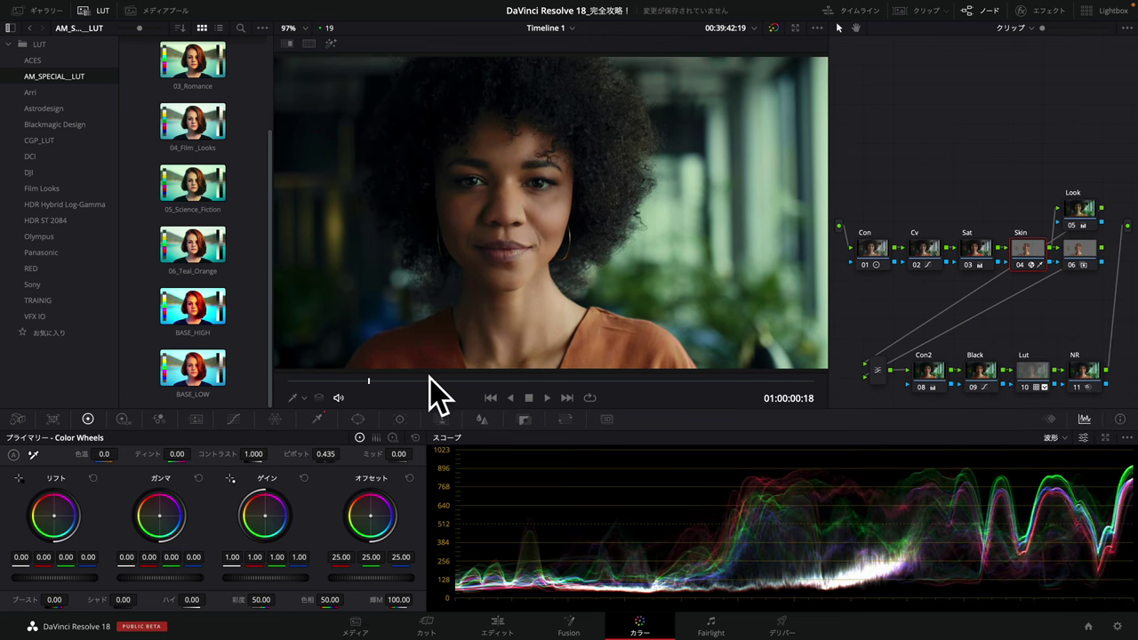
key("space")
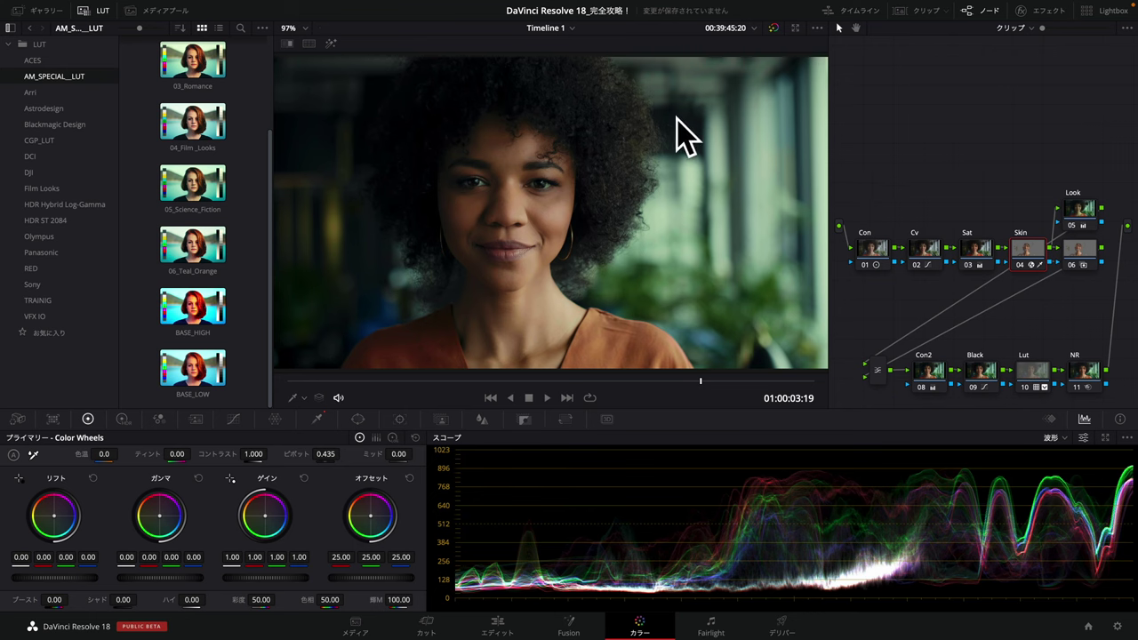
left_click(775, 27)
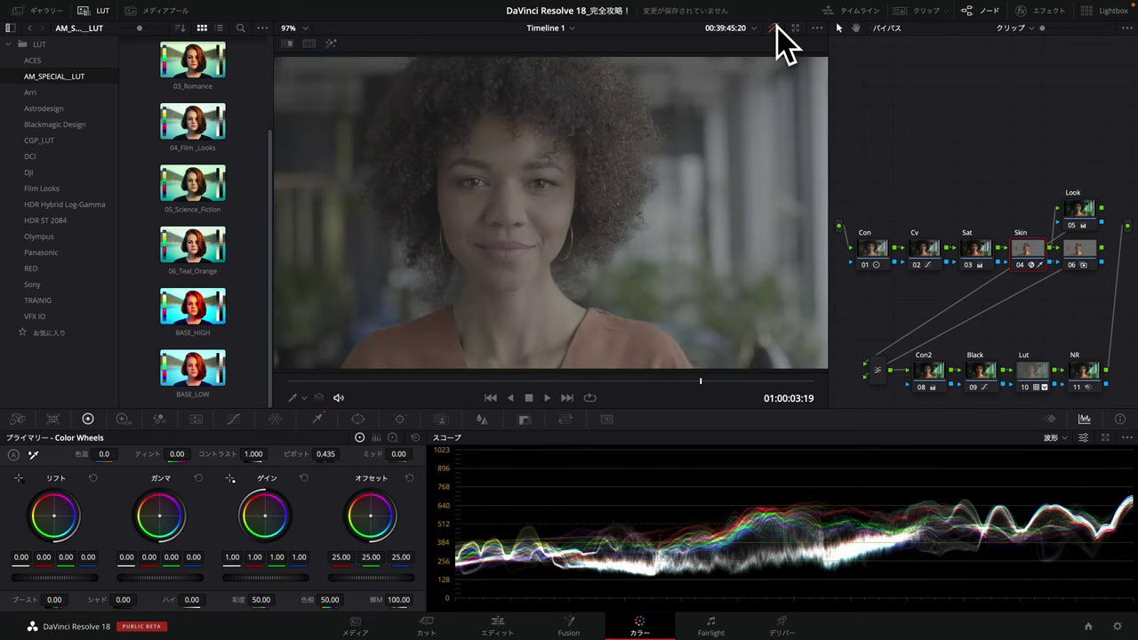
Re-enable the grade, move the Con, Cv and Sat nodes up, then delete all nodes to ungrade the clip
left_click(775, 27)
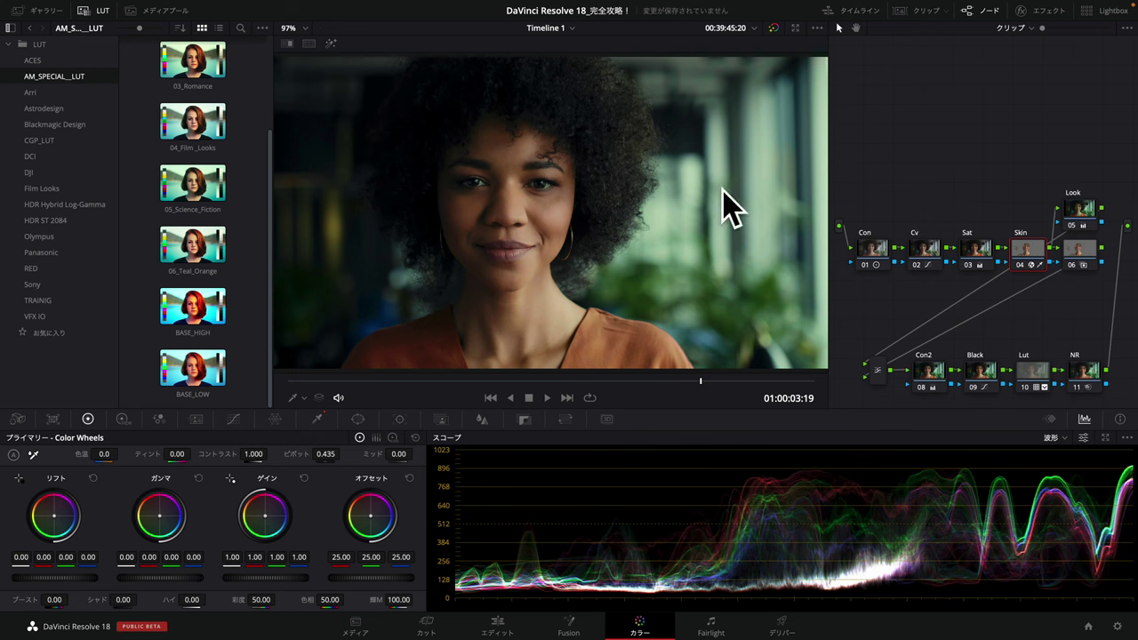
mouse_move(876, 229)
left_mouse_down()
mouse_move(971, 267)
mouse_move(965, 123)
left_mouse_up()
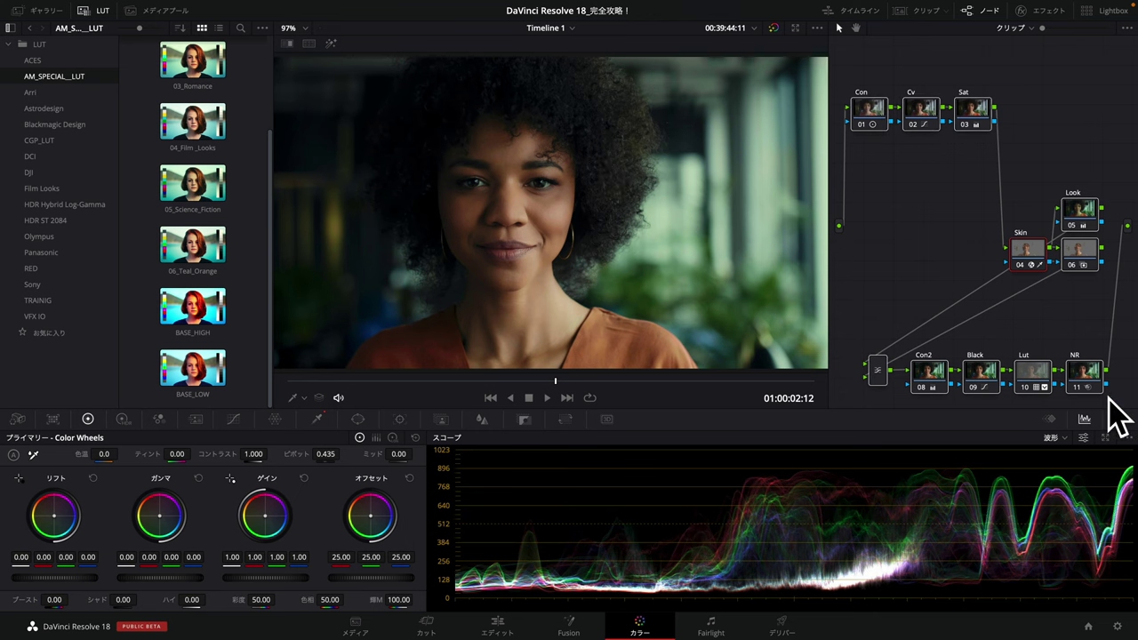
key("ctrl+a")
key("Delete")
key("space")
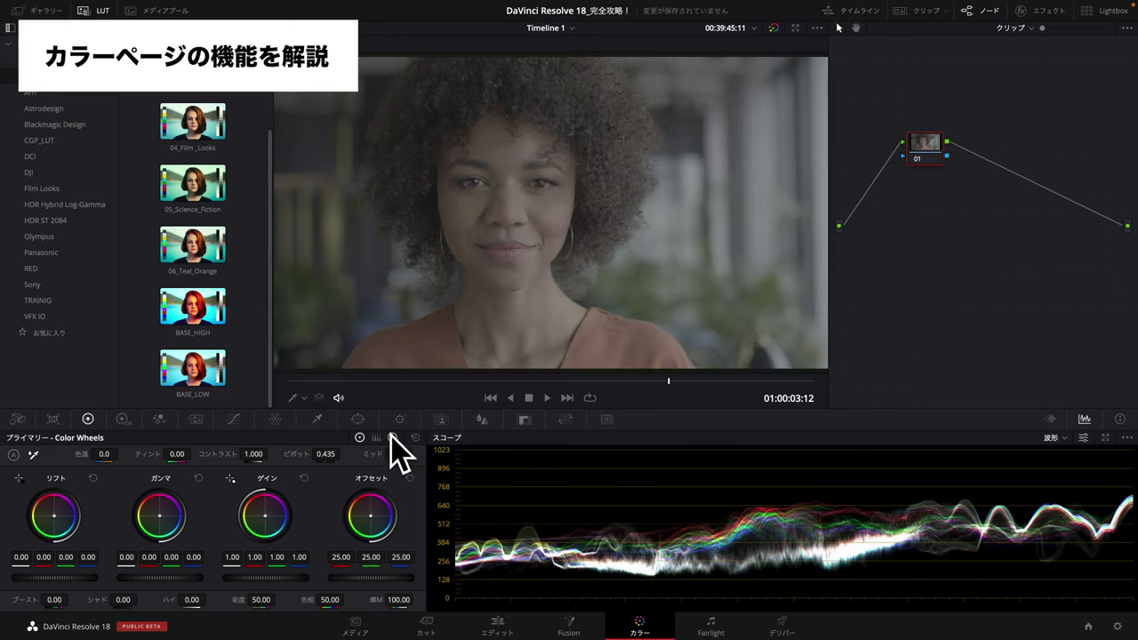
key("space")
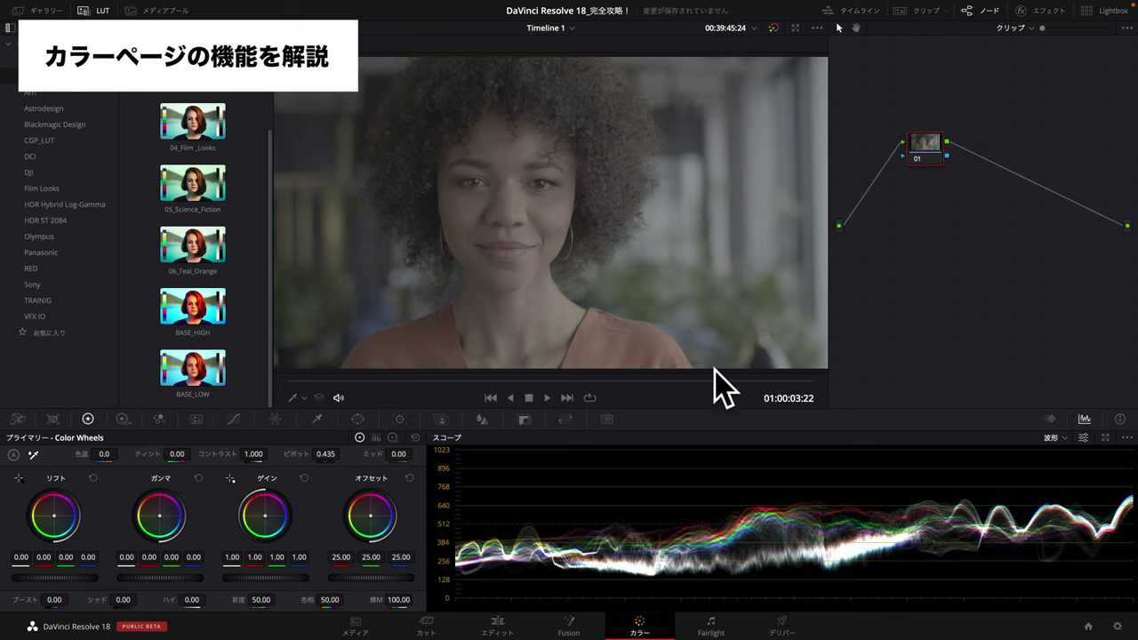
left_click(368, 381)
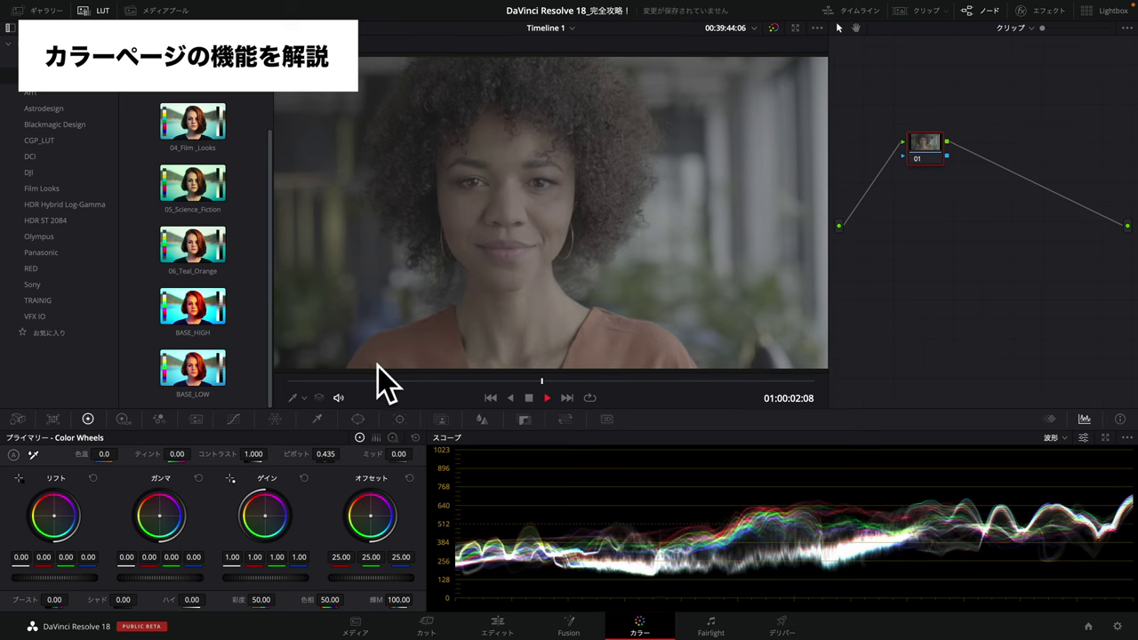
key("space")
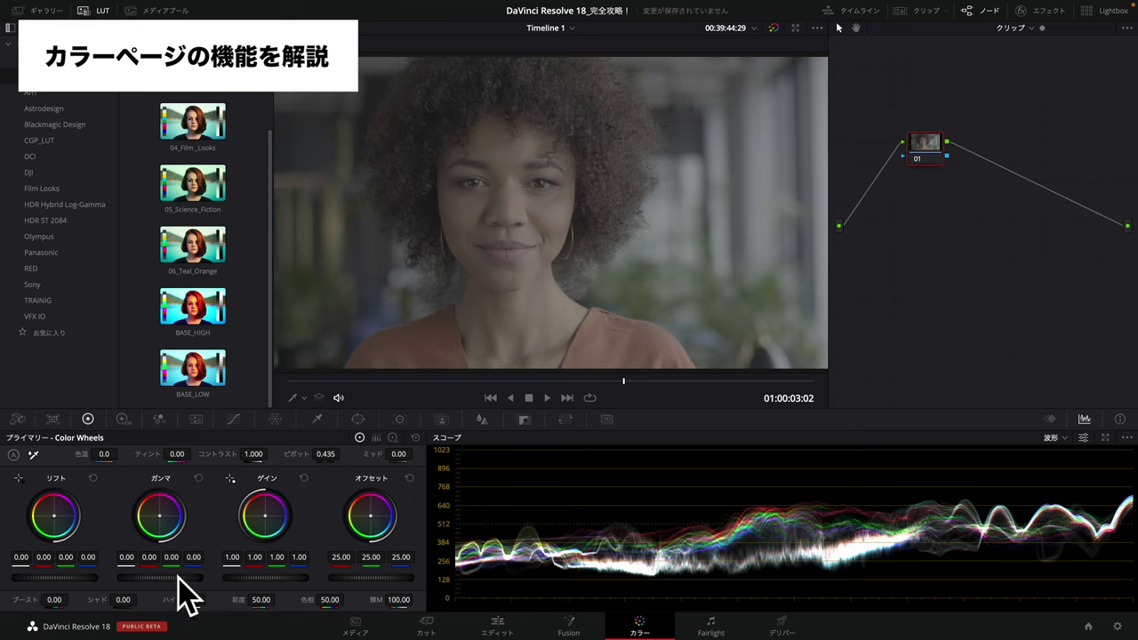
left_click(160, 419)
left_click(196, 419)
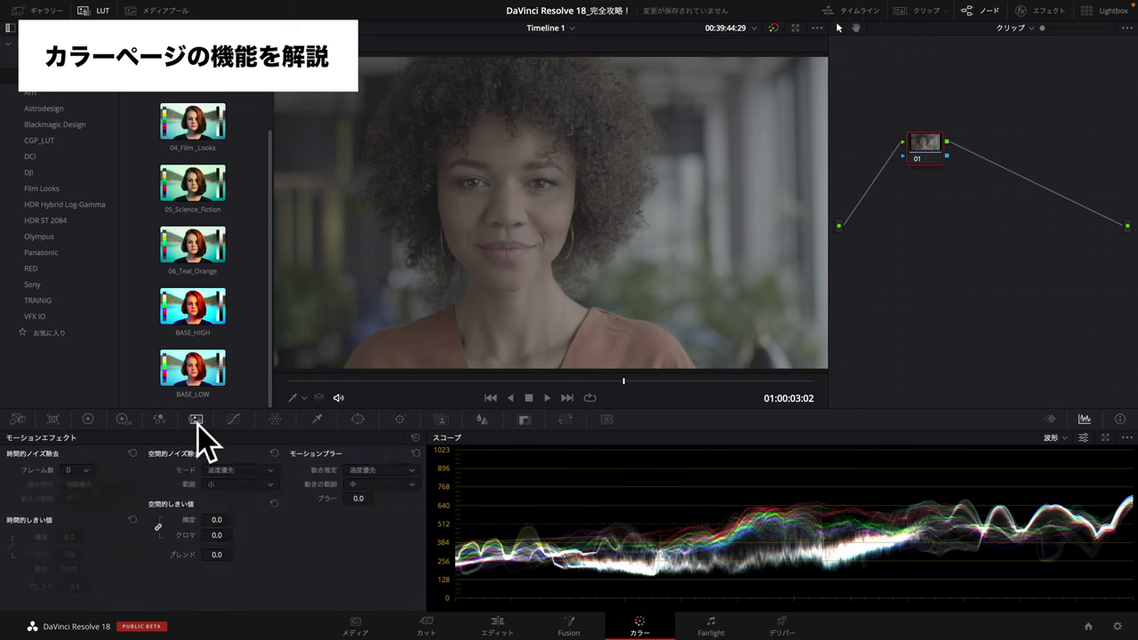
left_click(233, 419)
left_click(275, 418)
left_click(316, 419)
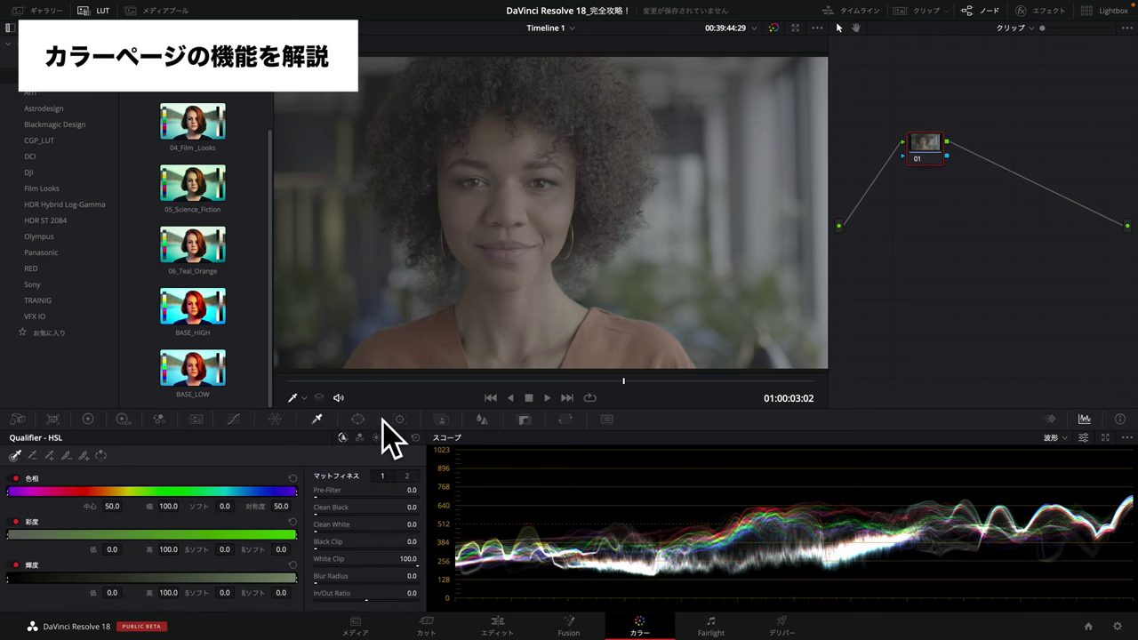
left_click(358, 419)
left_click(317, 419)
left_click(275, 419)
left_click(195, 419)
left_click(159, 419)
left_click(123, 418)
left_click(89, 419)
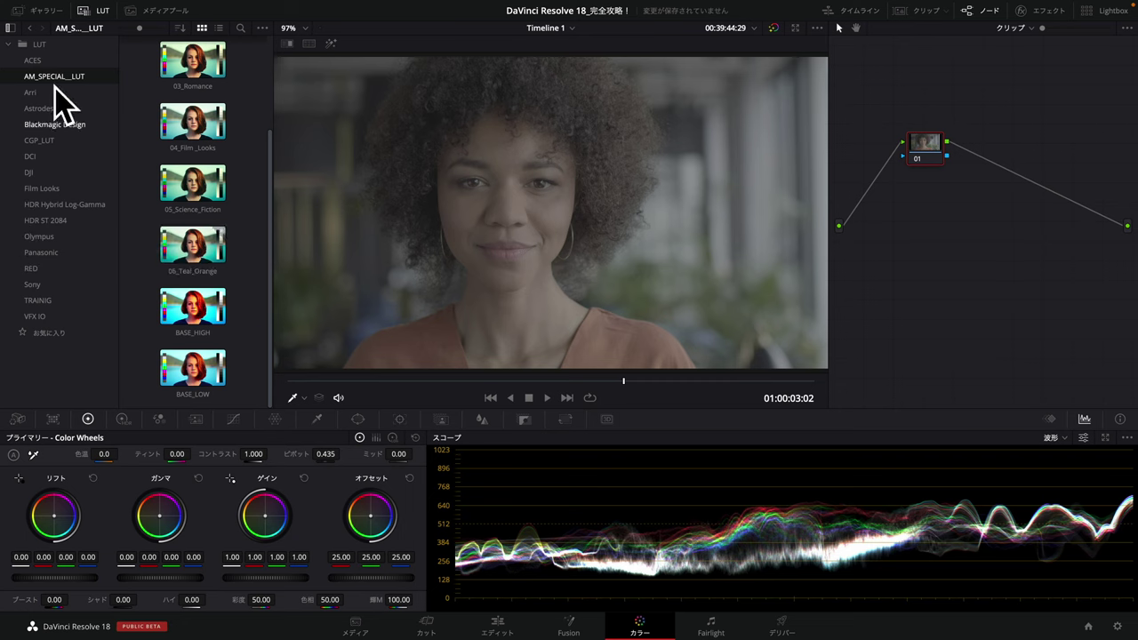
left_click(40, 10)
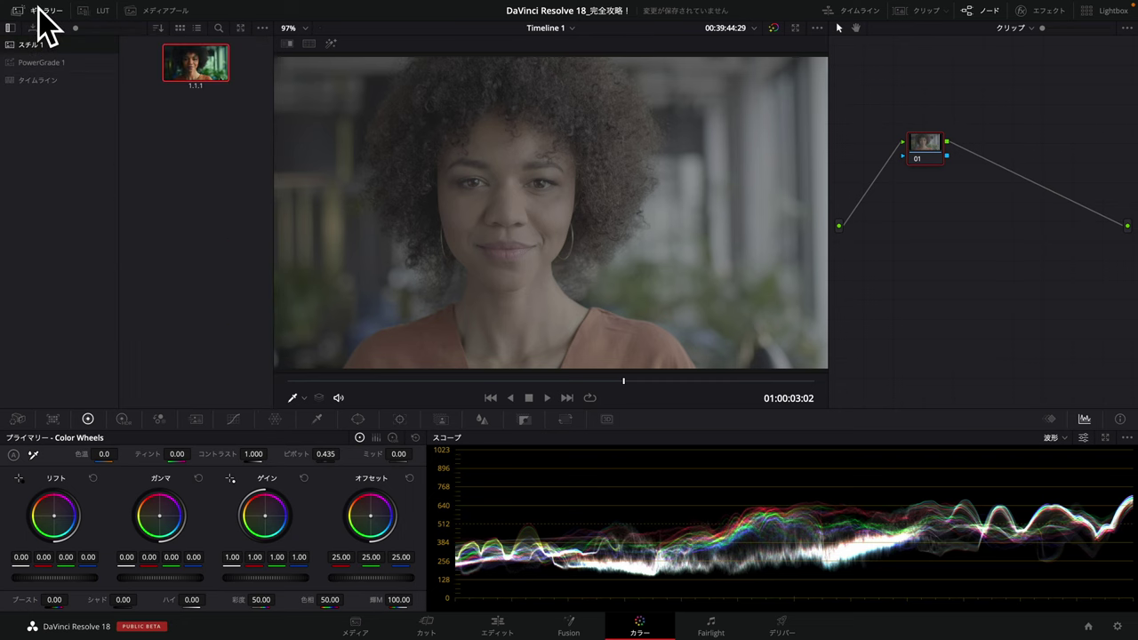
left_click(95, 11)
left_click(158, 11)
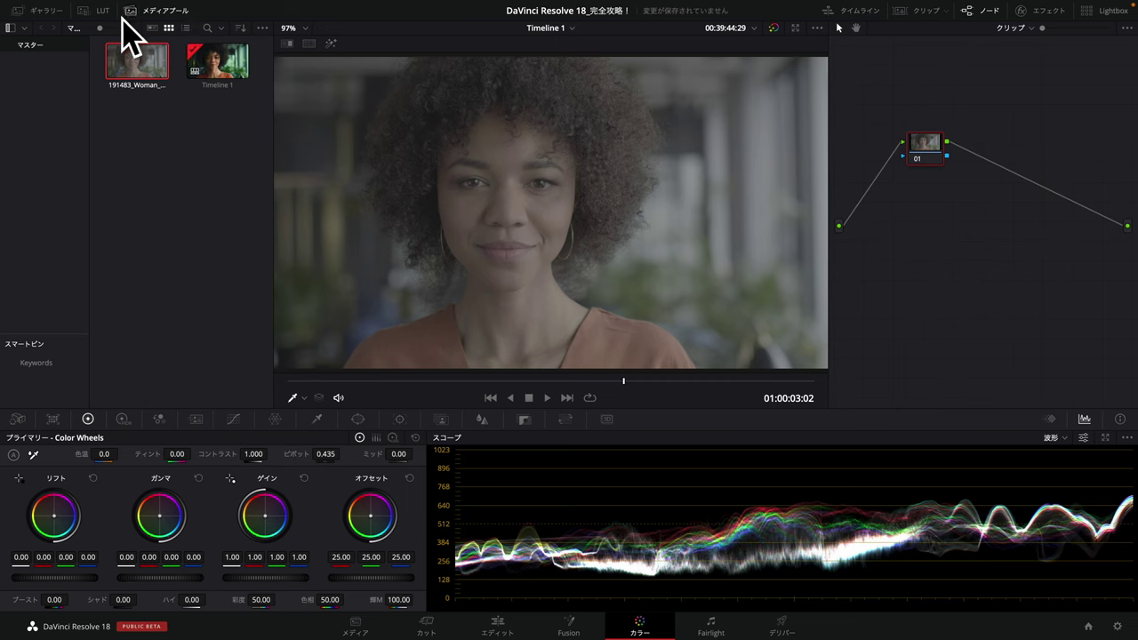
left_click(80, 12)
left_click(158, 10)
left_click(92, 10)
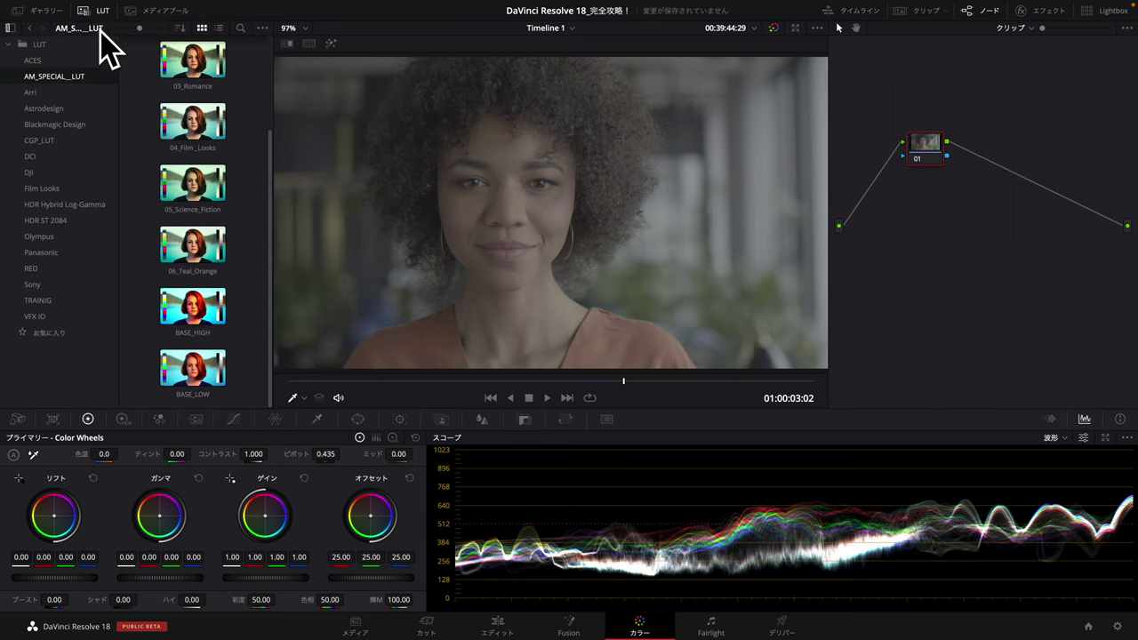
left_click(64, 93)
left_click(49, 78)
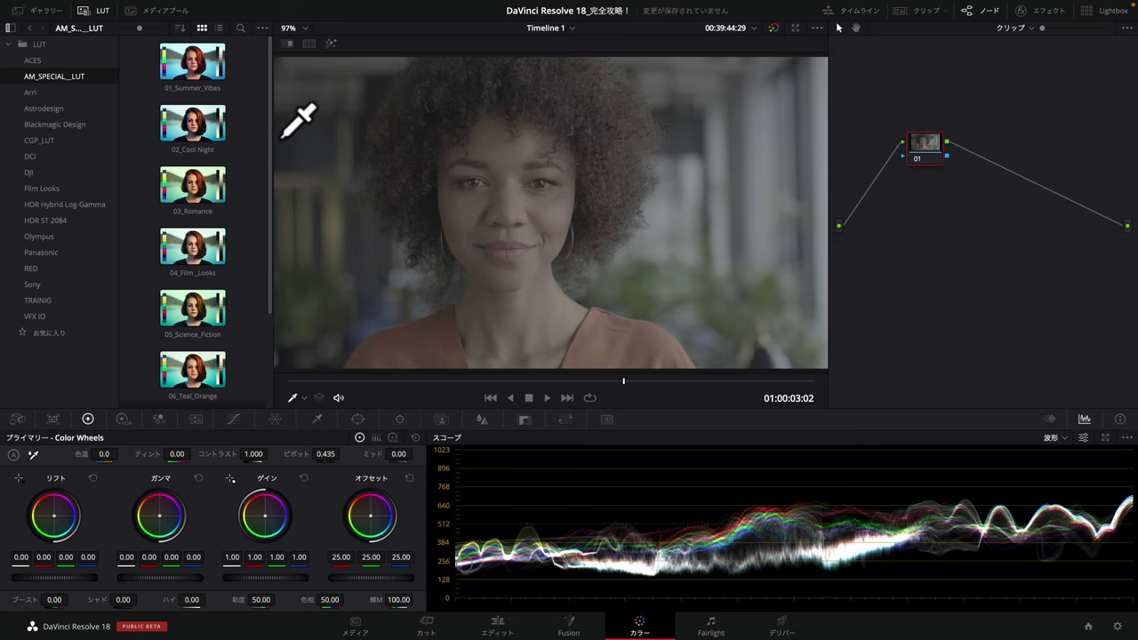
left_click_drag(926, 142, 900, 195)
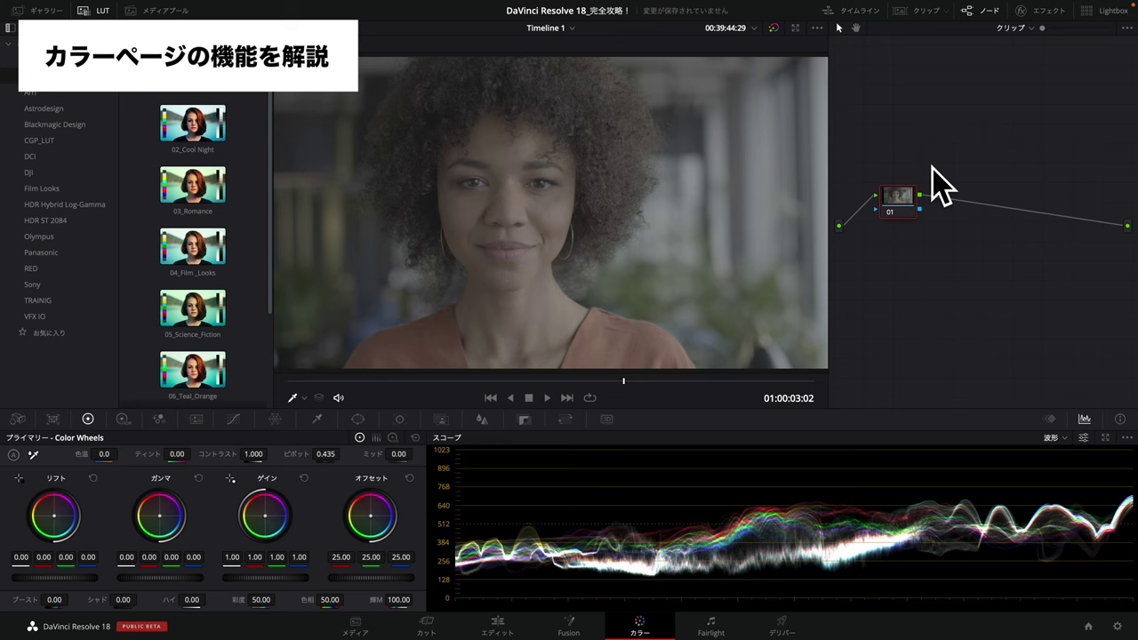
Add serial nodes with Alt+S, delete them back to node 01, and reposition node 01
key("alt+s")
key("alt+s")
key("alt+s")
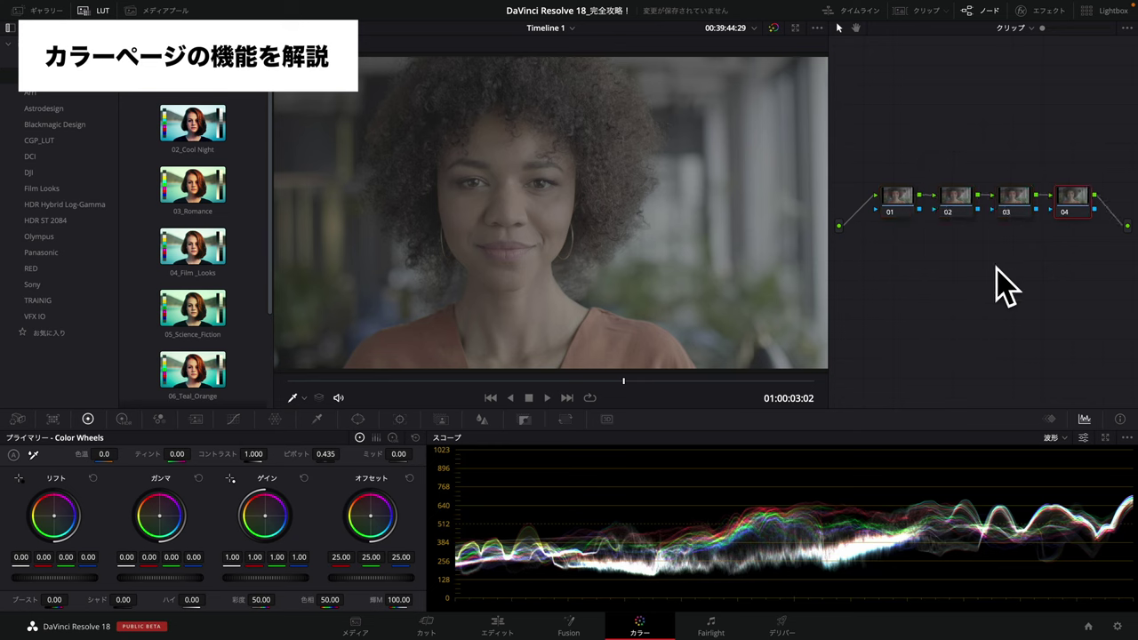
key("Delete")
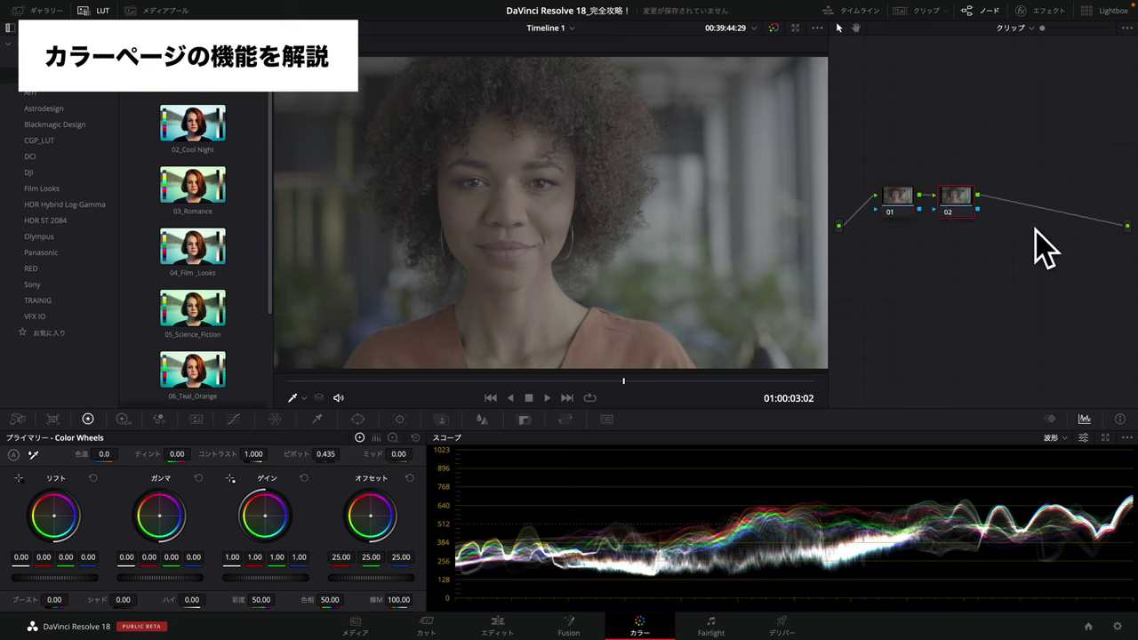
key("Delete")
left_click_drag(925, 196, 925, 179)
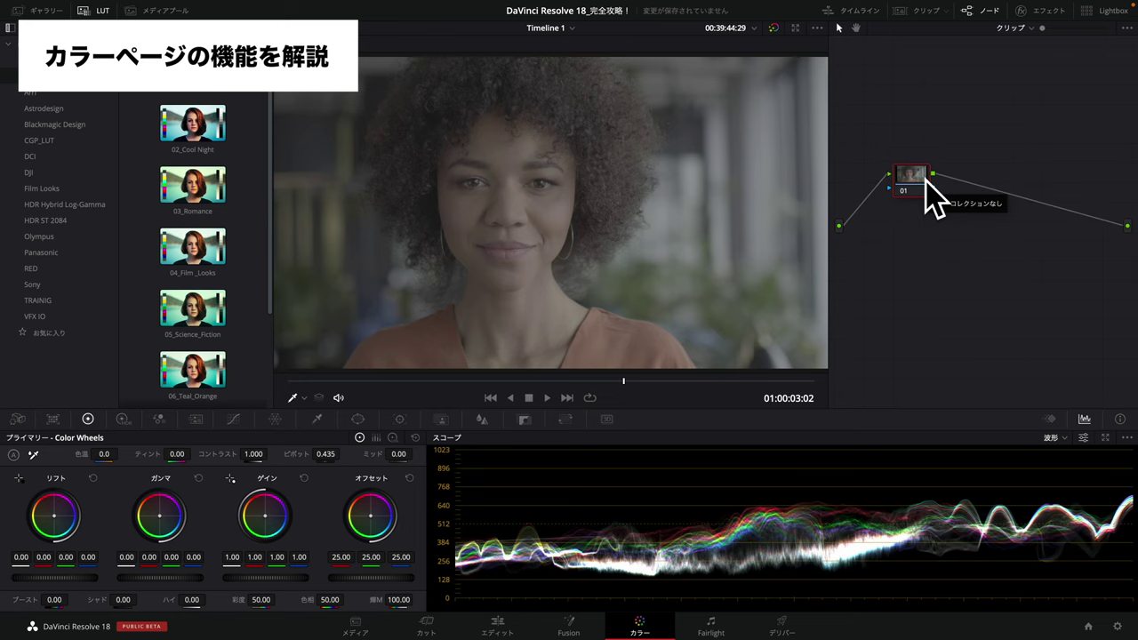
left_click_drag(927, 195, 918, 217)
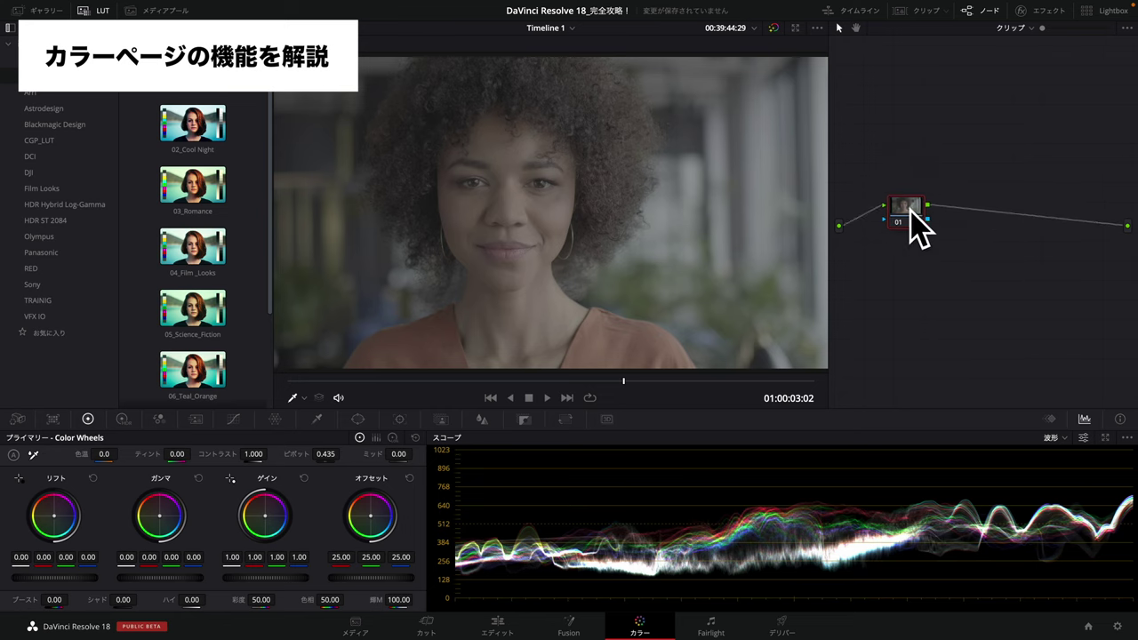
Try parallel nodes with Alt+L, undo them, then add serial node 02 after node 01
key("alt+l")
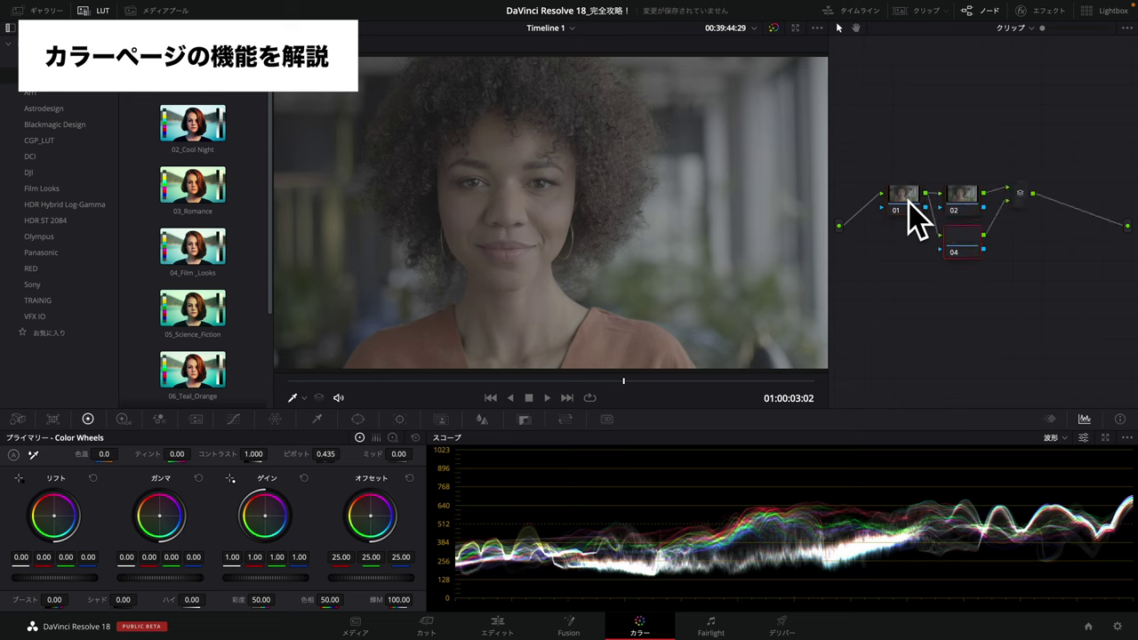
key("alt+l")
key("alt+l")
key("alt+l")
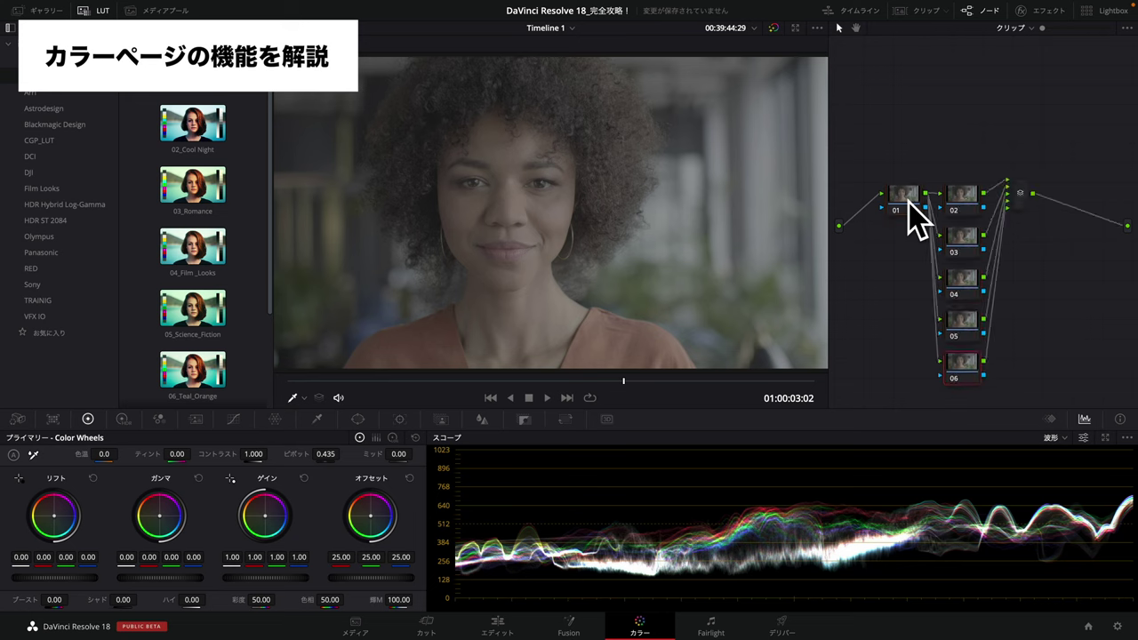
key("ctrl+z")
key("ctrl+z")
key("ctrl+z")
key("ctrl+z")
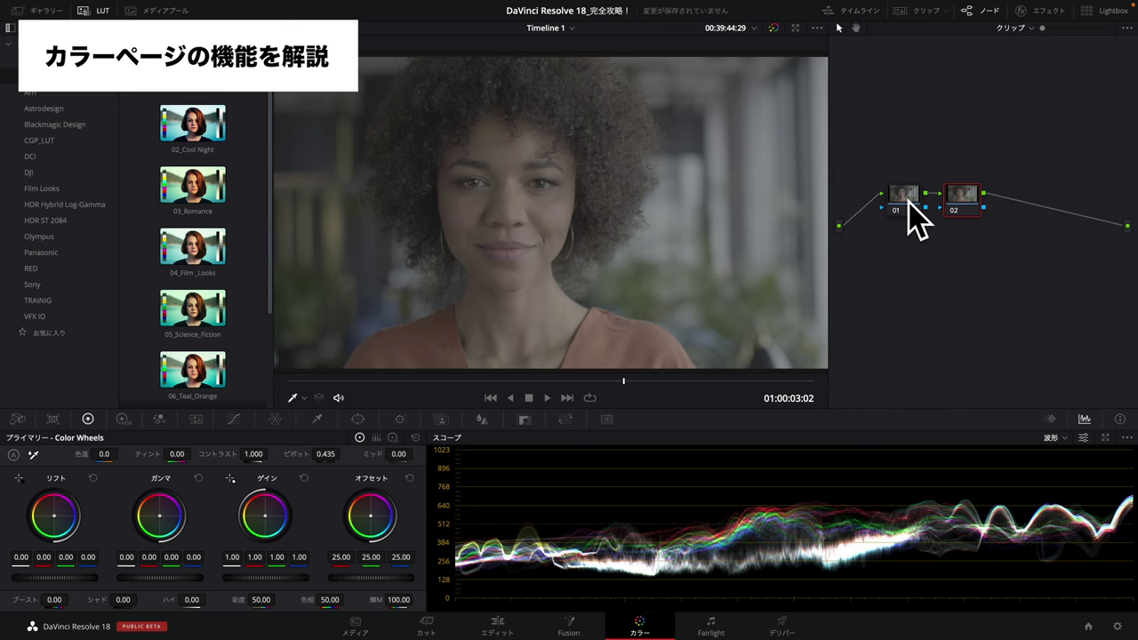
key("ctrl+z")
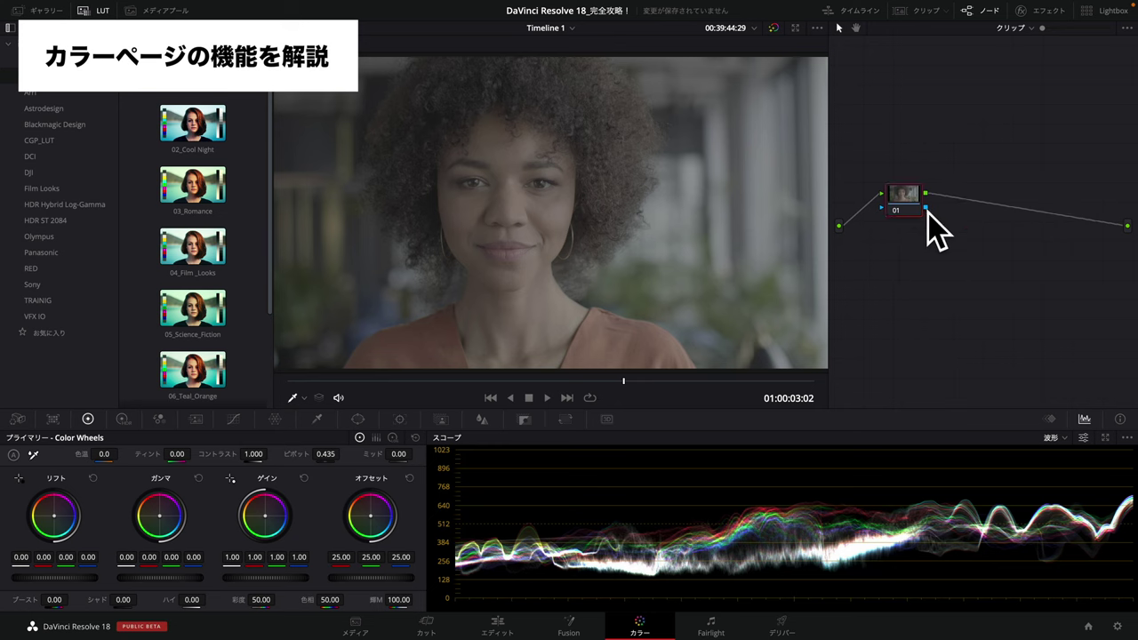
key("alt+s")
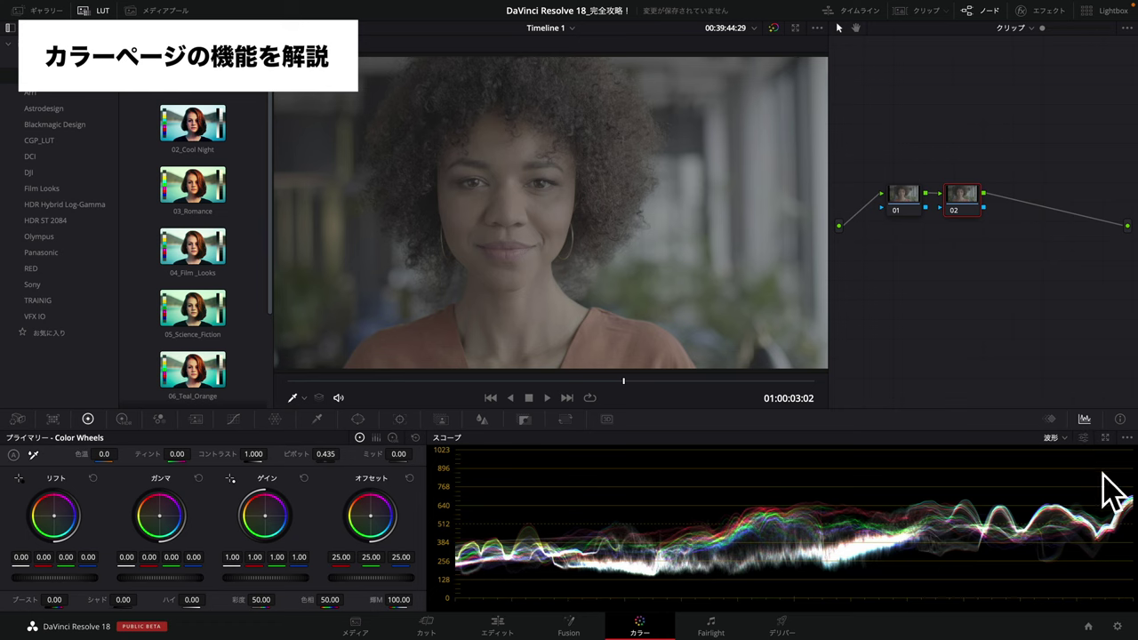
left_click(1056, 438)
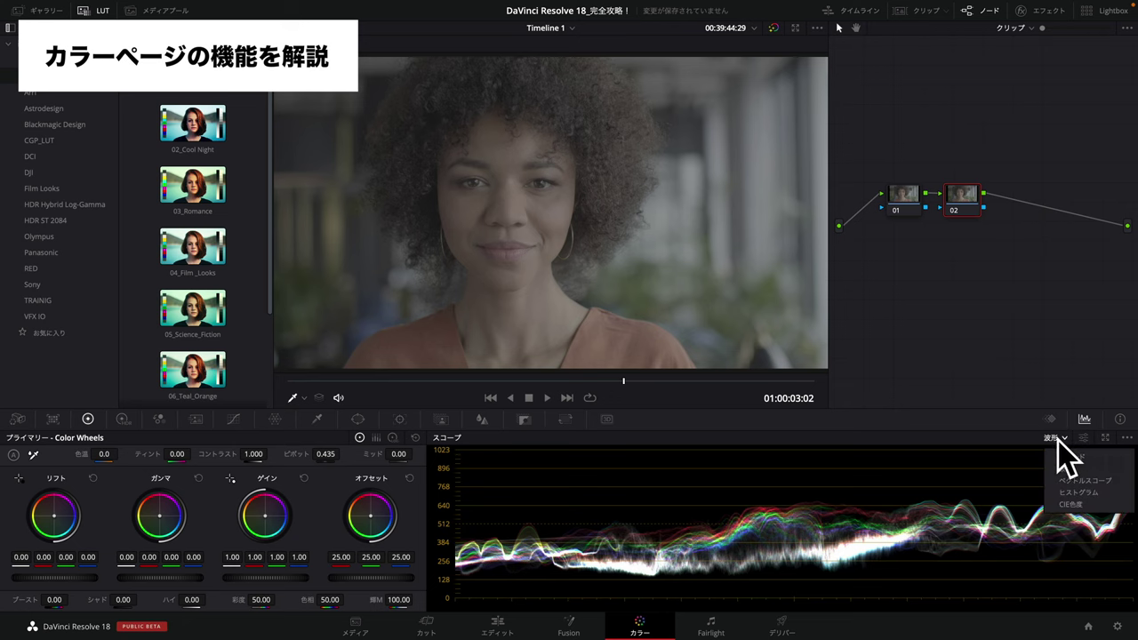
left_click(1068, 456)
left_click(1051, 438)
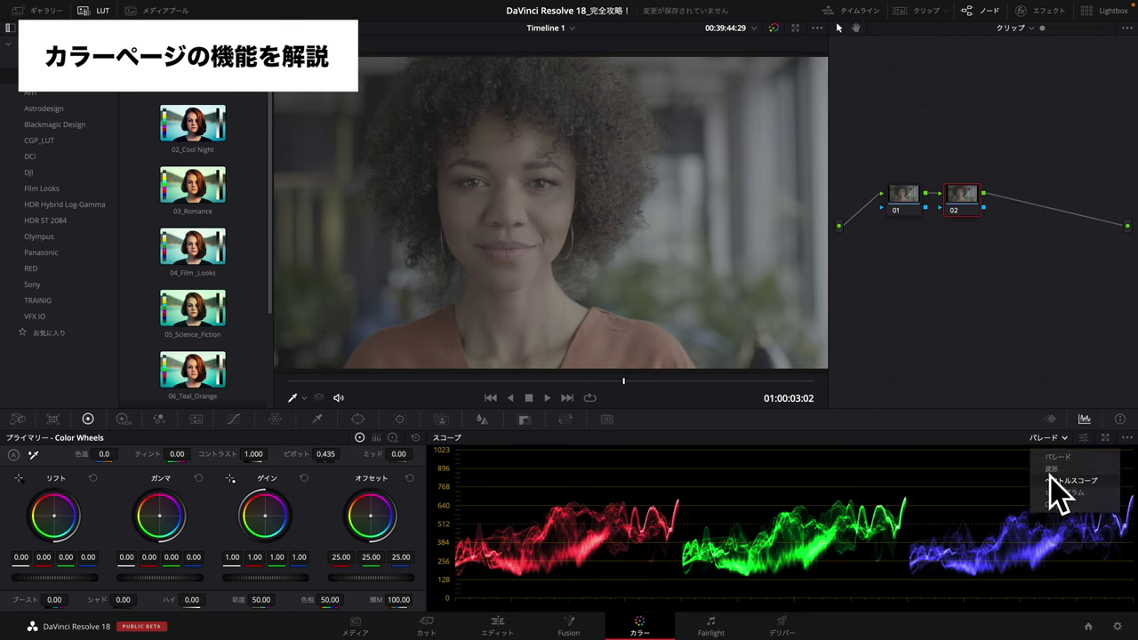
left_click(1051, 480)
left_click(1056, 439)
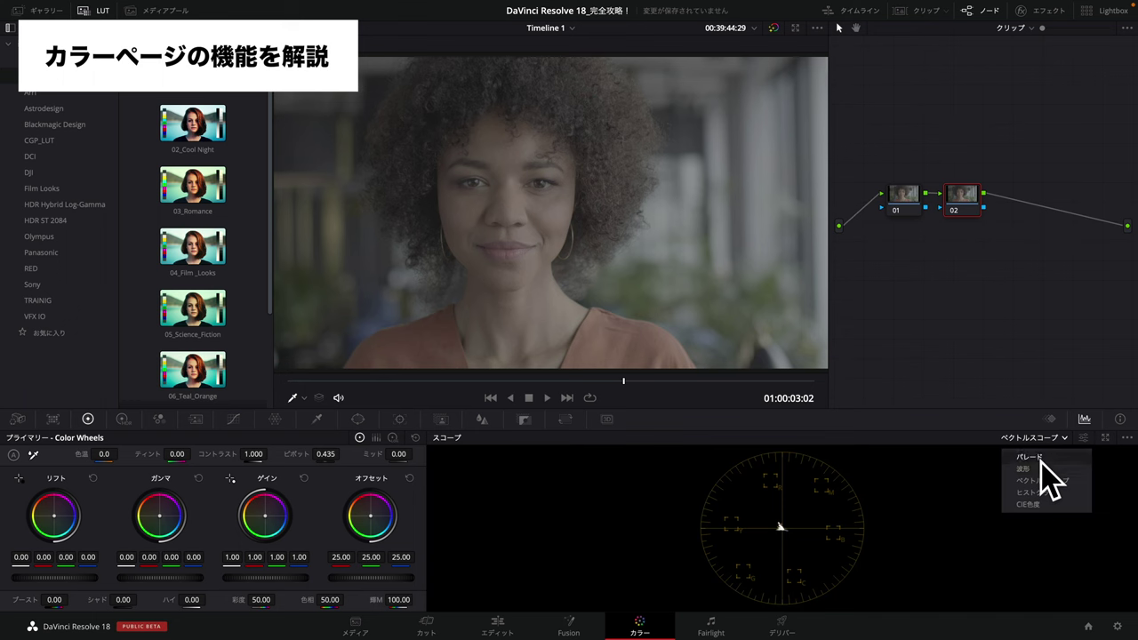
left_click(1043, 458)
left_click(1051, 438)
left_click(1052, 468)
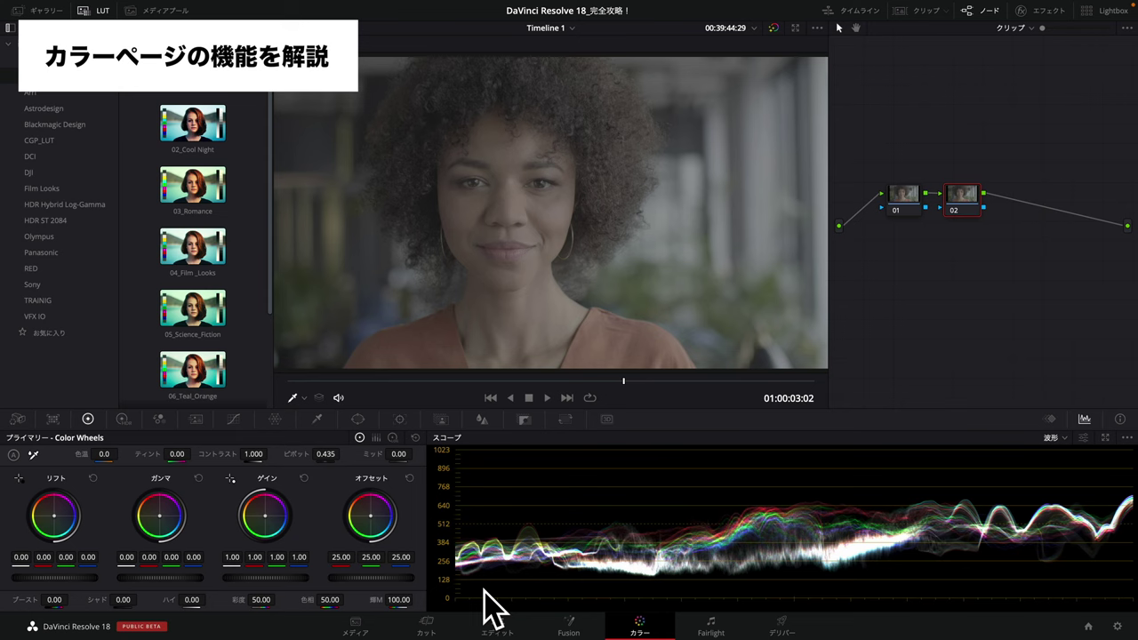
Delete node 02, enlarge the viewer to 100% and show the clip thumbnail strip
key("space")
key("space")
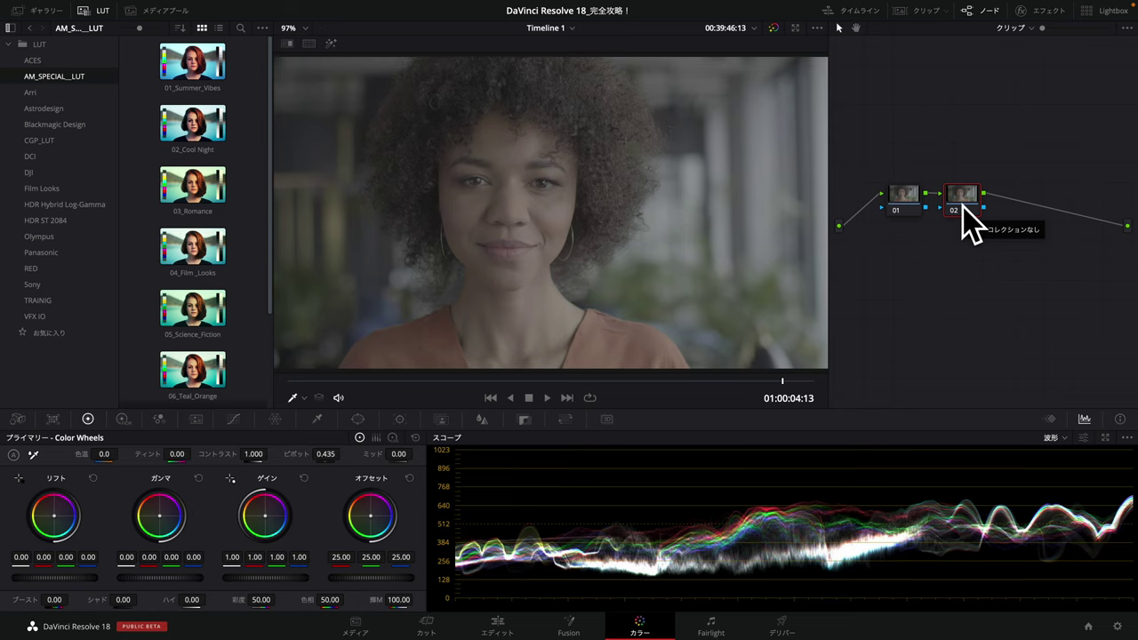
key("Delete")
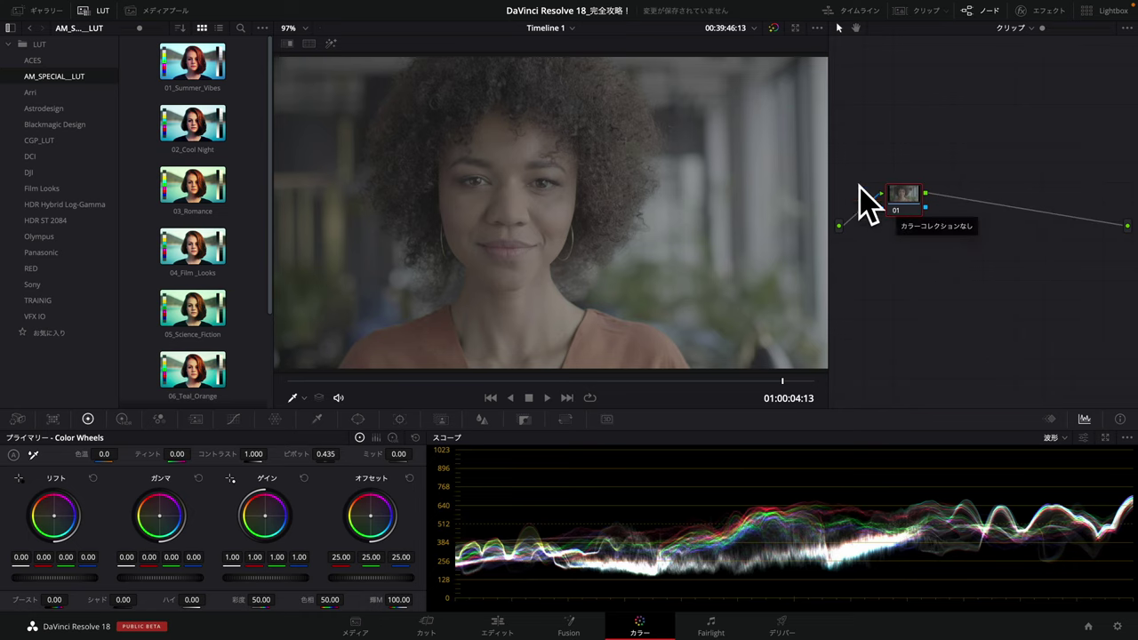
left_click_drag(826, 178, 849, 234)
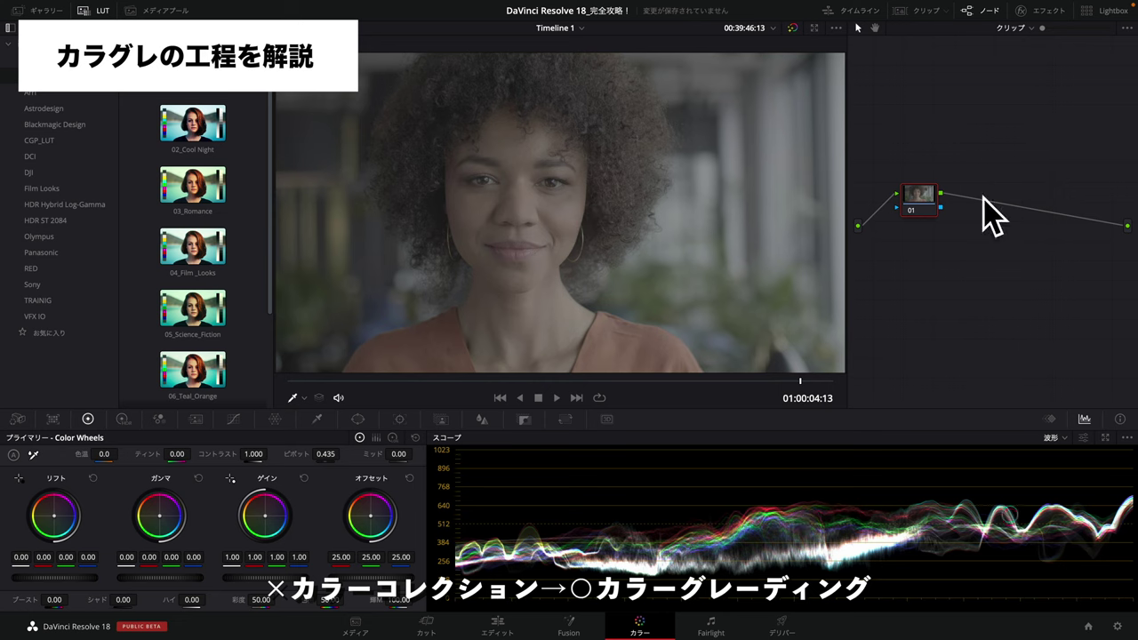
left_click(925, 11)
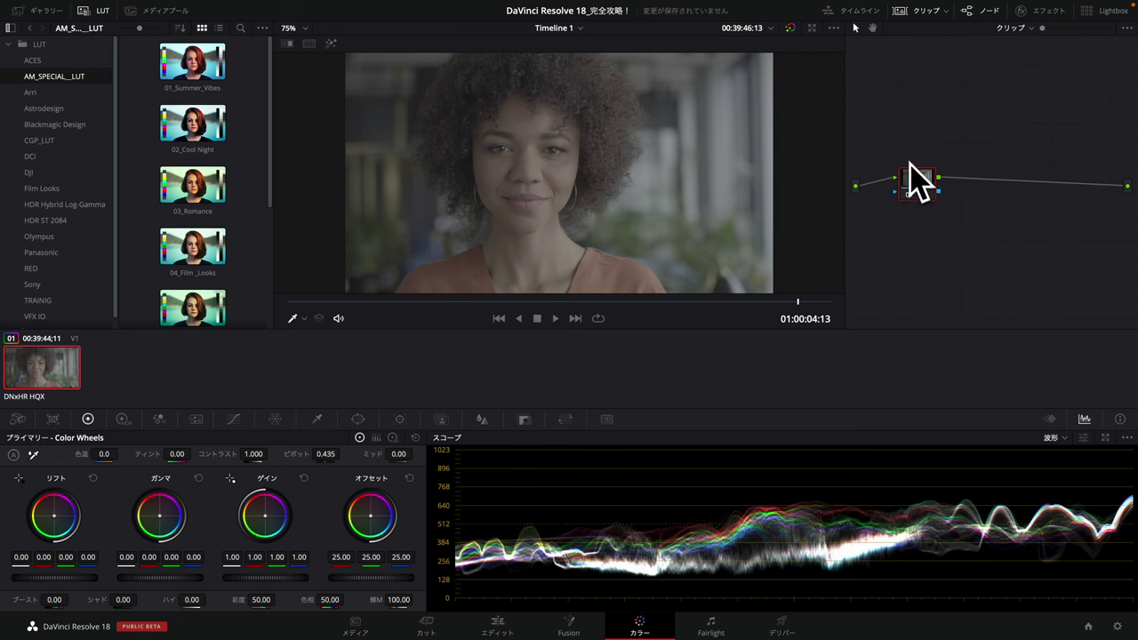
Hide the clip strip, play from the start to 01:00:02:03, and reposition node 01
left_click(925, 16)
left_click(925, 16)
left_click(925, 16)
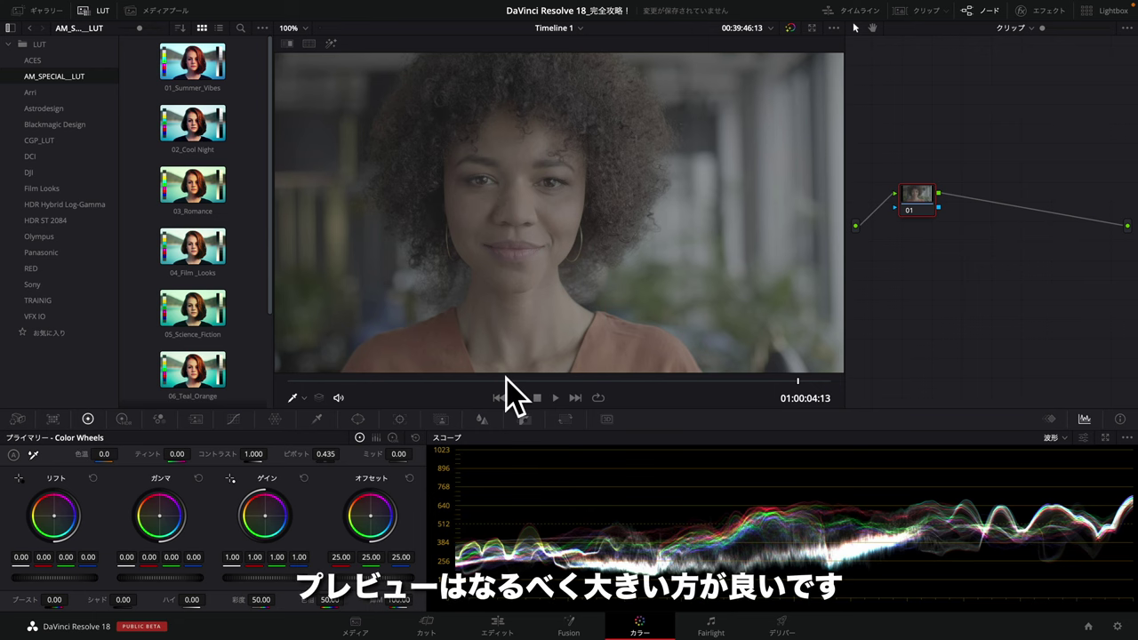
key("Home")
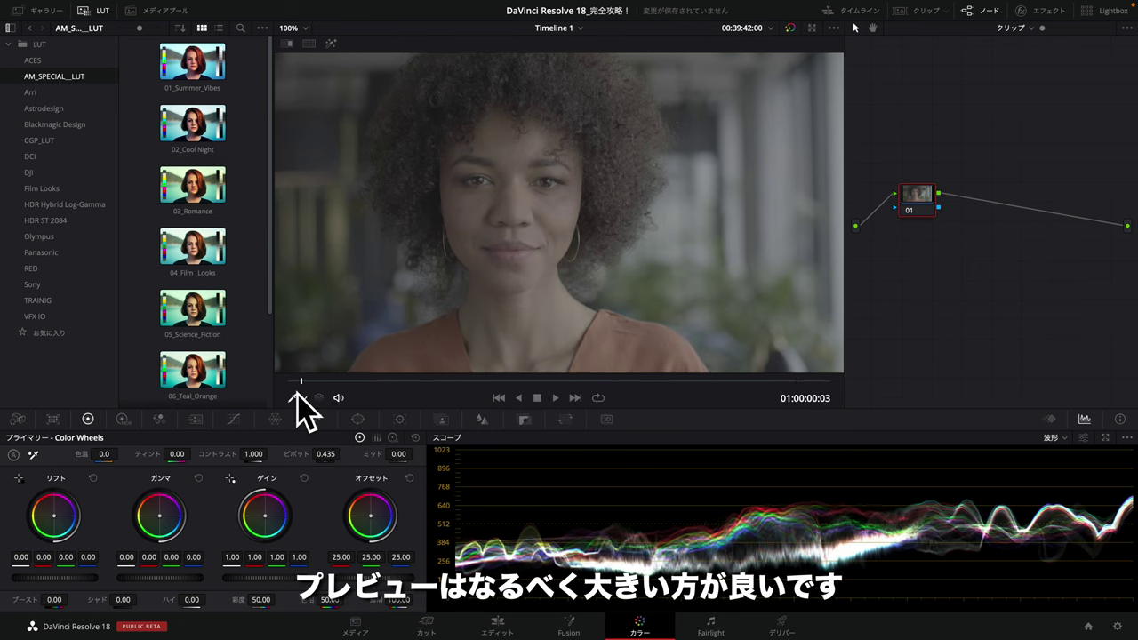
key("space")
key("space")
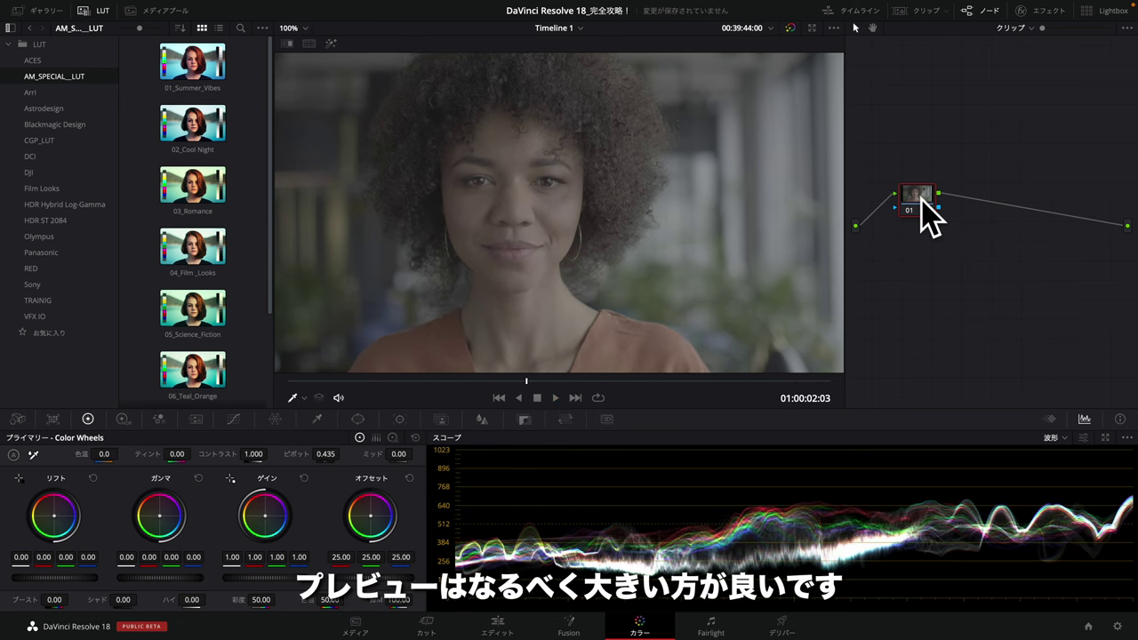
mouse_move(921, 198)
left_mouse_down()
mouse_move(946, 256)
mouse_move(932, 190)
left_mouse_up()
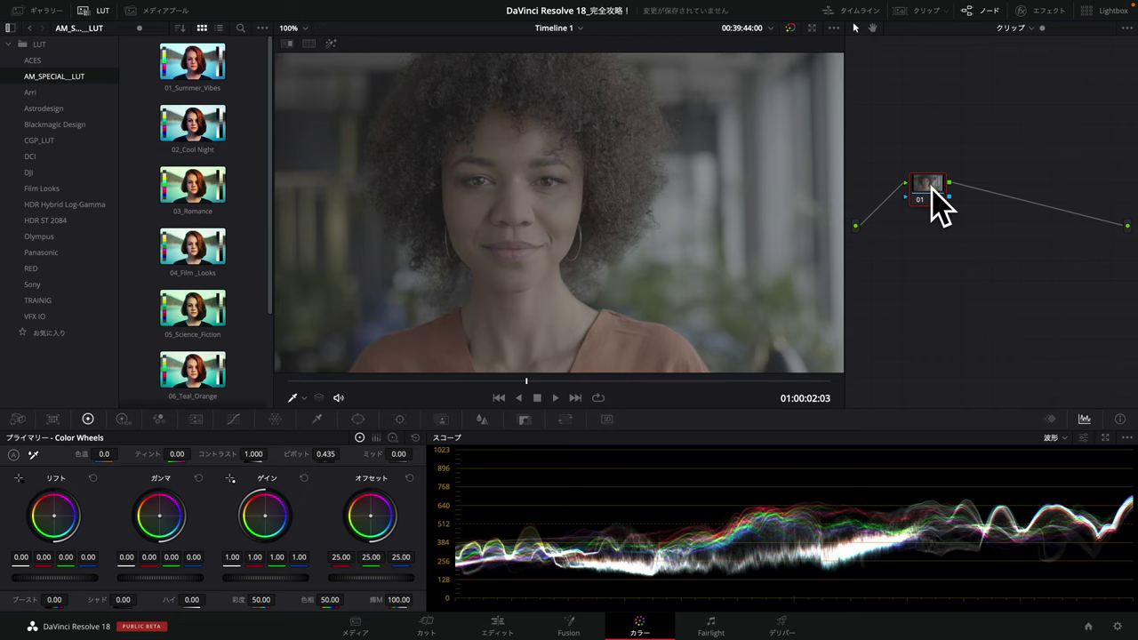
right_click(934, 191)
Shift node 01 around, add a serial node 02 with Alt+S, then delete it again
left_click_drag(930, 184, 949, 177)
left_click_drag(949, 177, 898, 188)
key("alt+s")
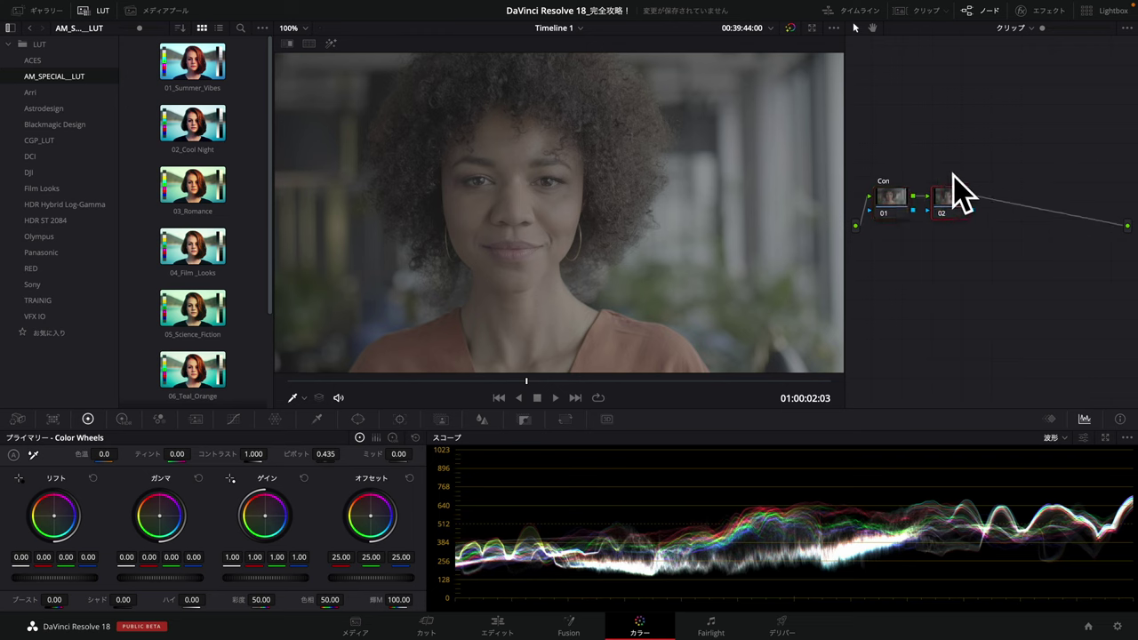
left_click_drag(952, 212, 950, 160)
key("Delete")
mouse_move(887, 203)
left_mouse_down()
mouse_move(905, 214)
mouse_move(910, 189)
left_mouse_up()
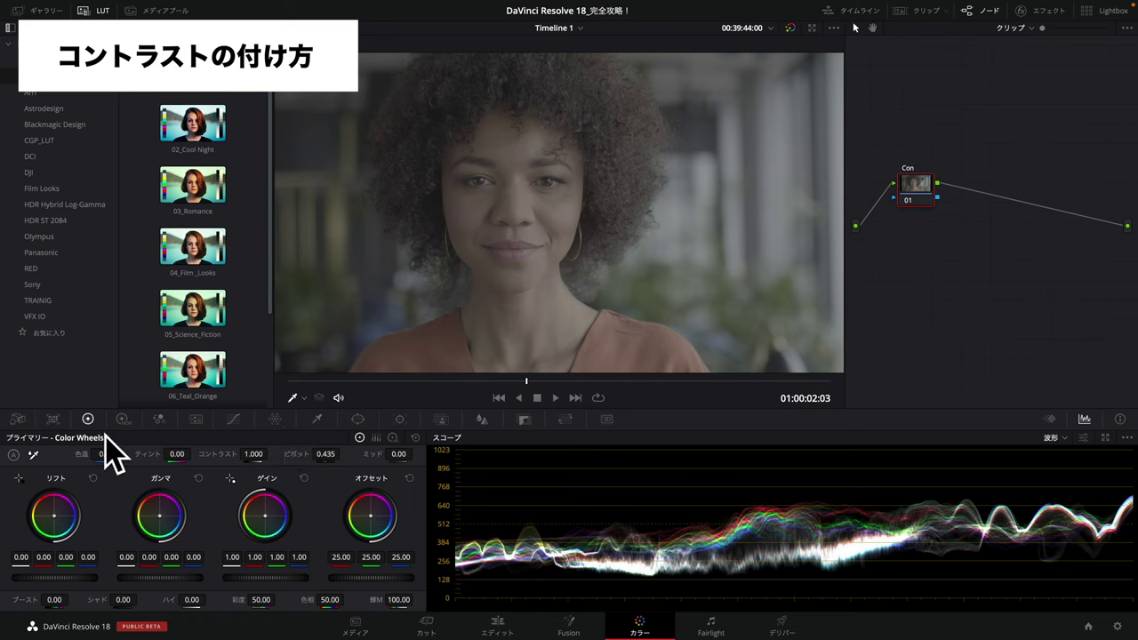
In the Con node's primary wheels, lower Lift to -0.08 and set Gain to 1.39
left_click(53, 419)
left_click(88, 418)
left_click_drag(94, 559, 40, 577)
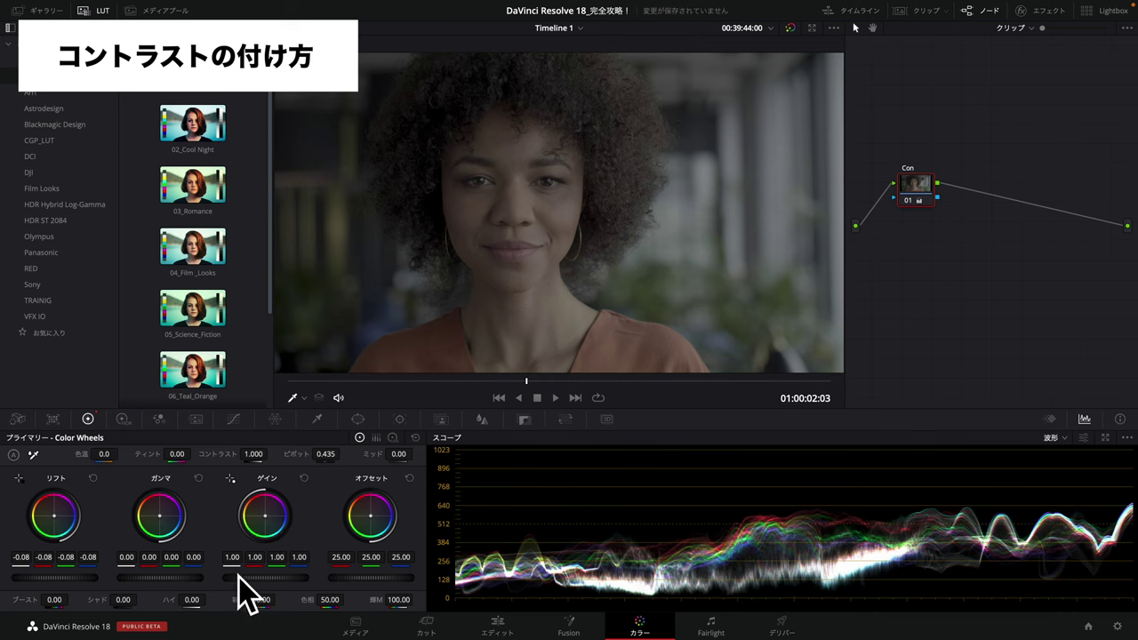
left_click_drag(265, 576, 302, 577)
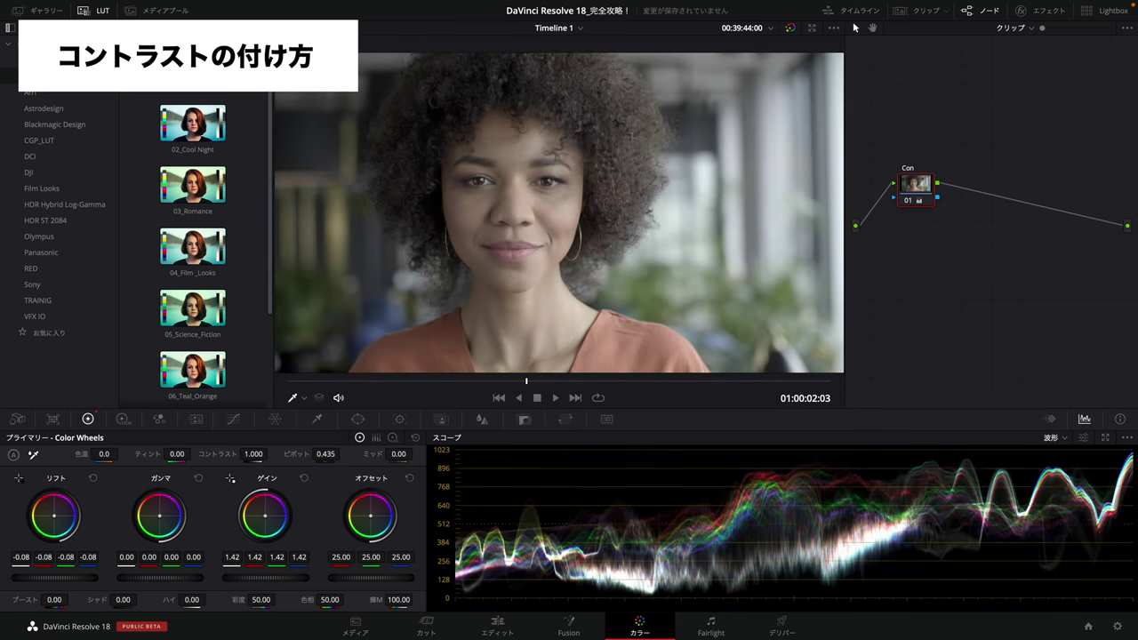
left_click_drag(302, 577, 283, 576)
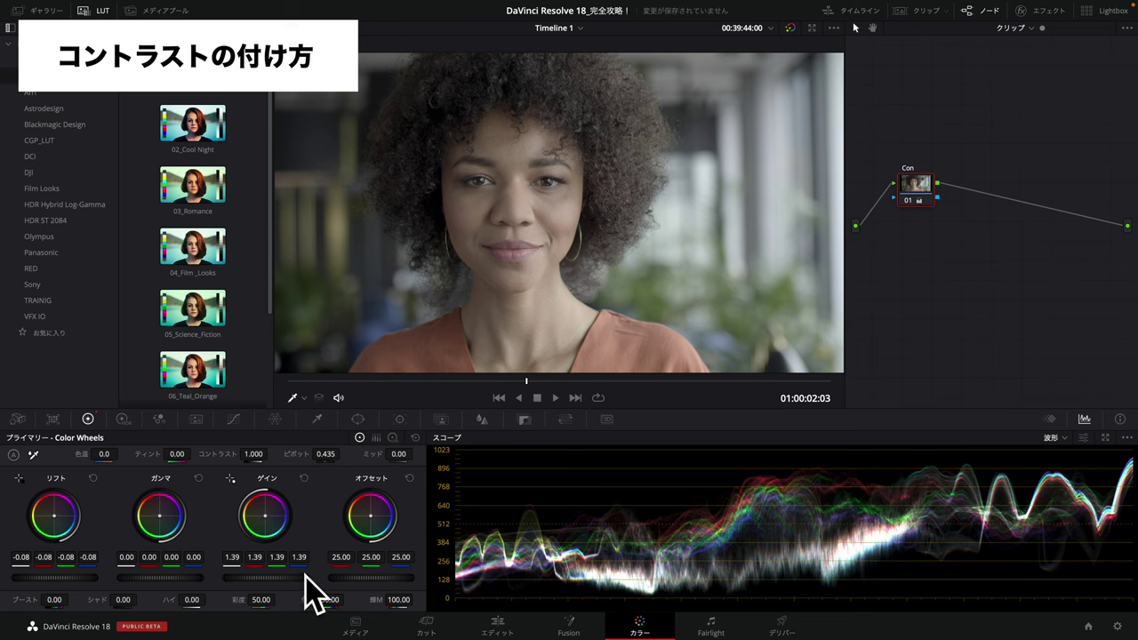
Toggle the Con node and the grade bypass repeatedly to compare graded and flat, ending enabled
left_click_drag(920, 188, 946, 195)
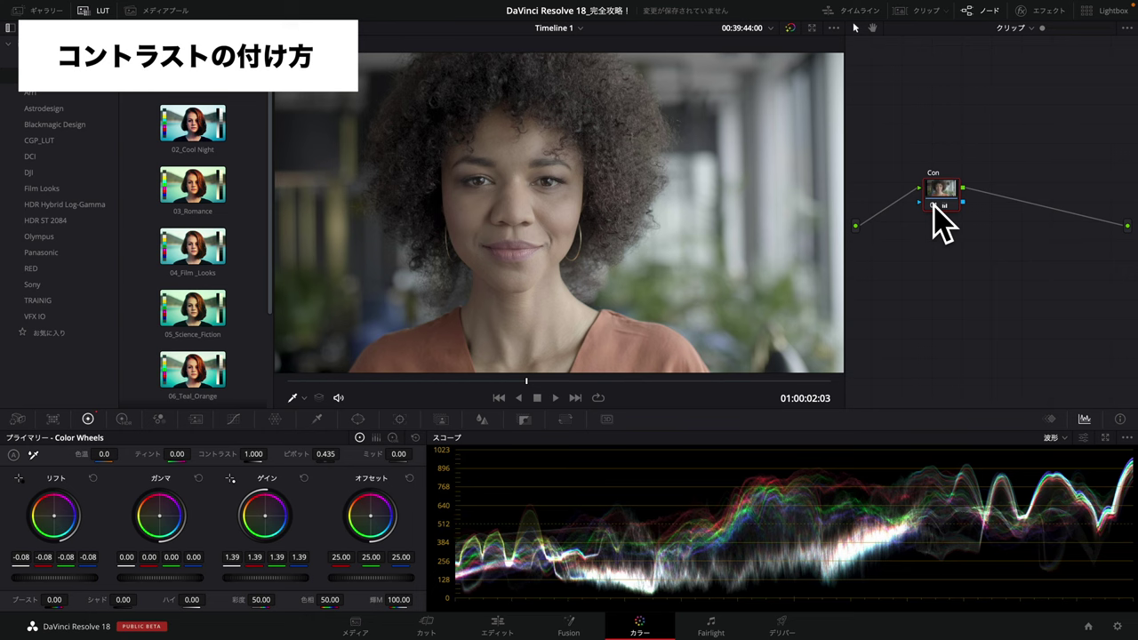
left_click(934, 206)
left_click(933, 205)
left_click(934, 206)
left_click(934, 206)
left_click(934, 205)
left_click(934, 205)
left_click(934, 205)
left_click(934, 205)
key("super+d")
key("super+d")
key("super+d")
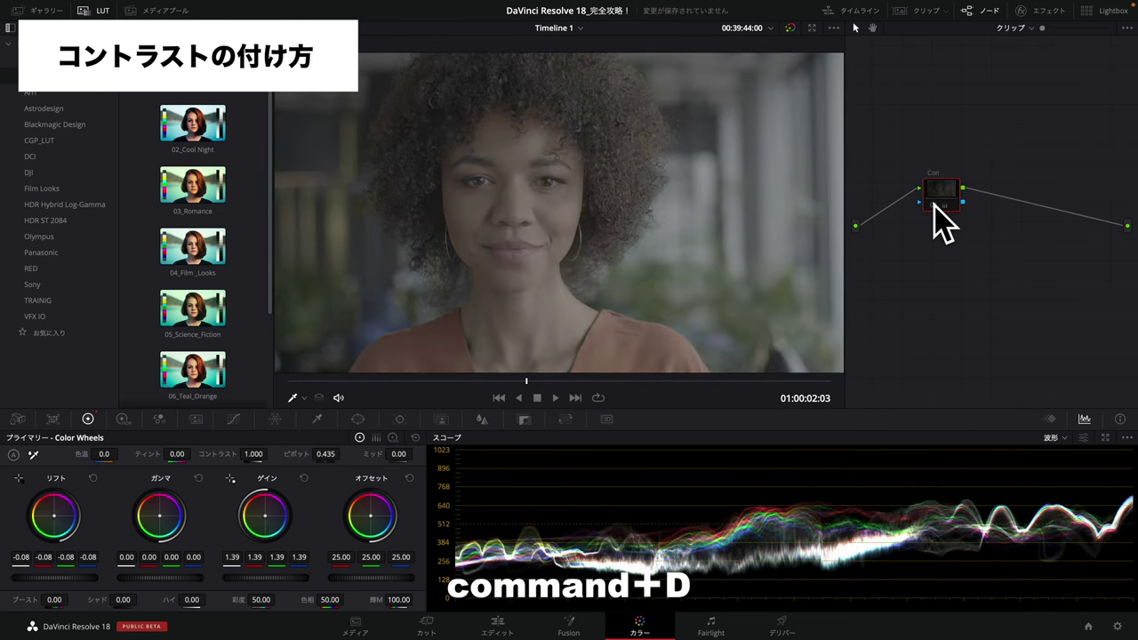
key("super+d")
left_click(795, 32)
left_click(795, 32)
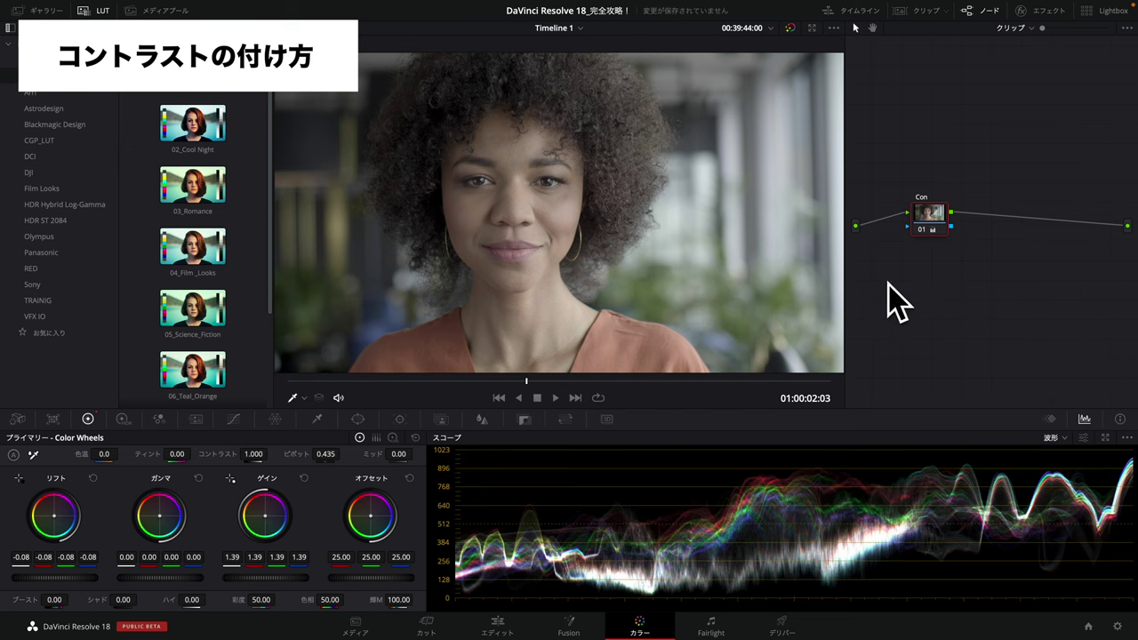
Reset the Con node's grade, then set Contrast to 1.464 and Pivot to 0.487
right_click(930, 215)
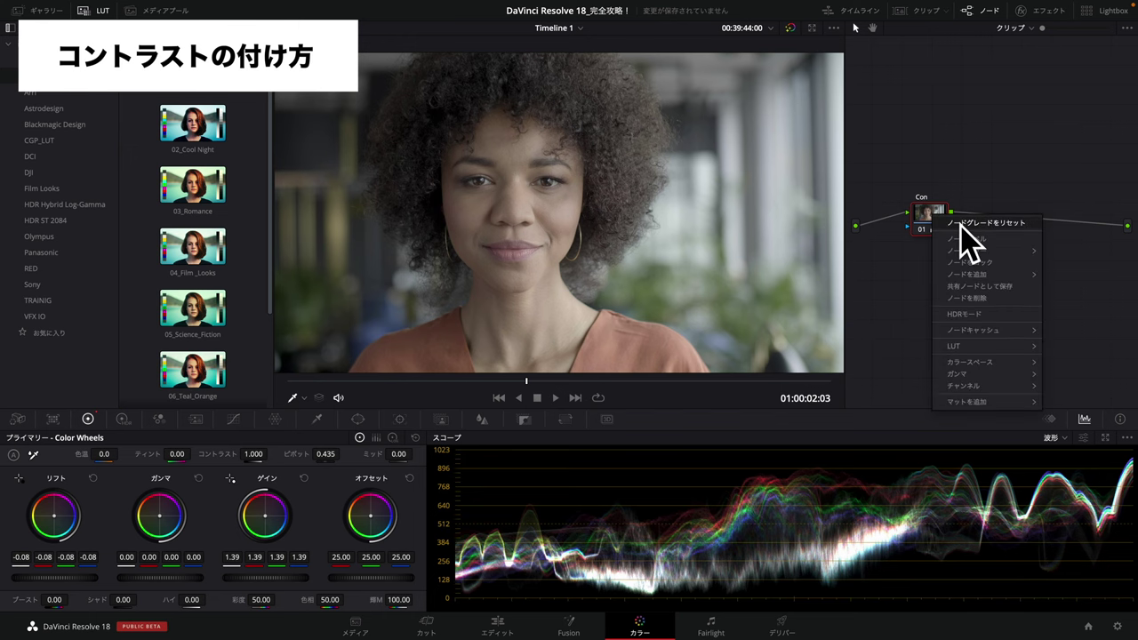
left_click(960, 224)
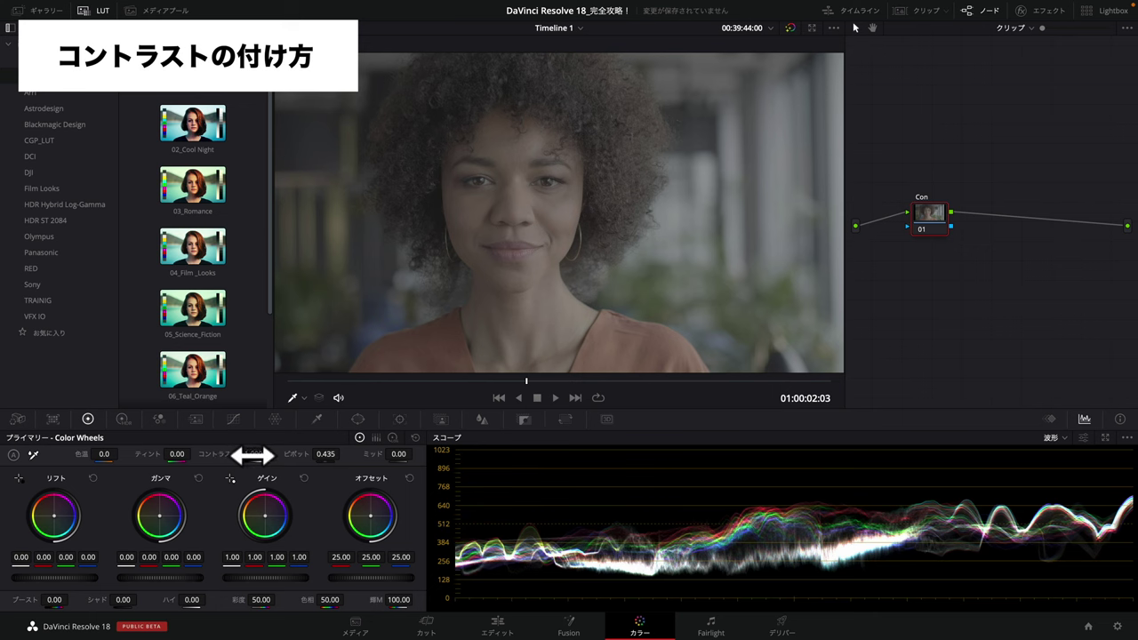
mouse_move(254, 453)
left_mouse_down()
mouse_move(303, 454)
mouse_move(240, 454)
mouse_move(261, 454)
left_mouse_up()
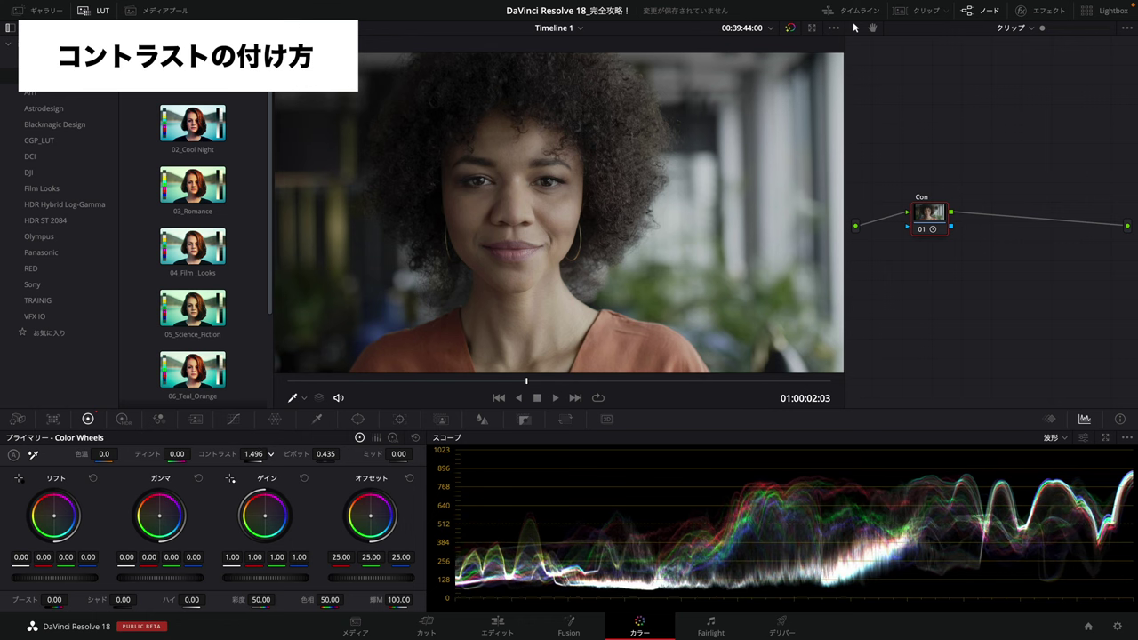
left_click_drag(253, 453, 258, 453)
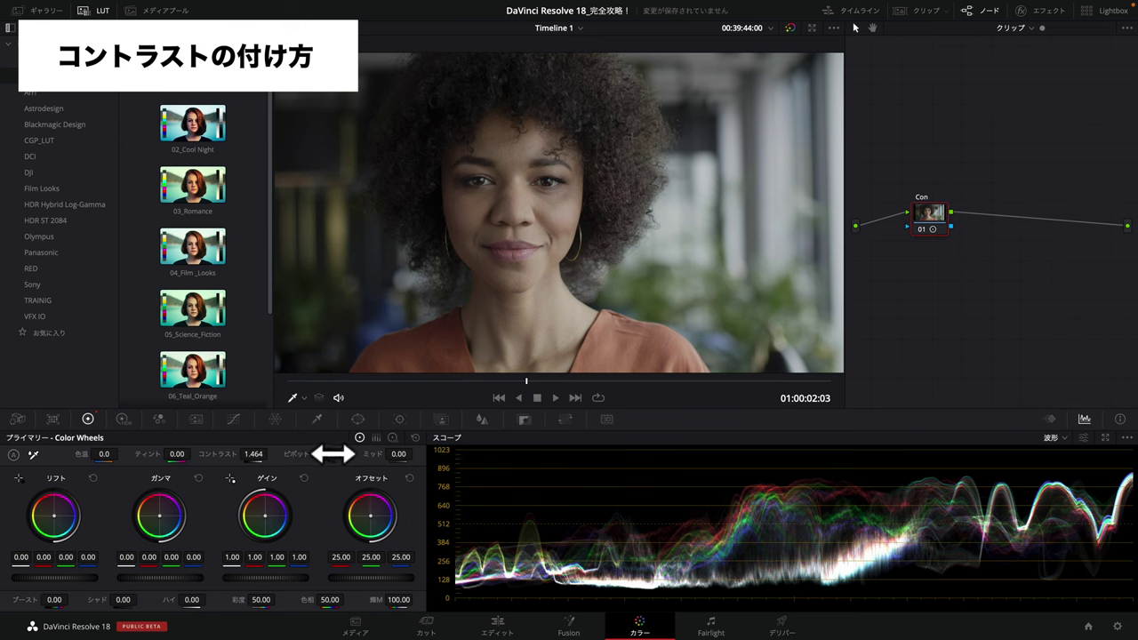
left_click_drag(325, 454, 343, 454)
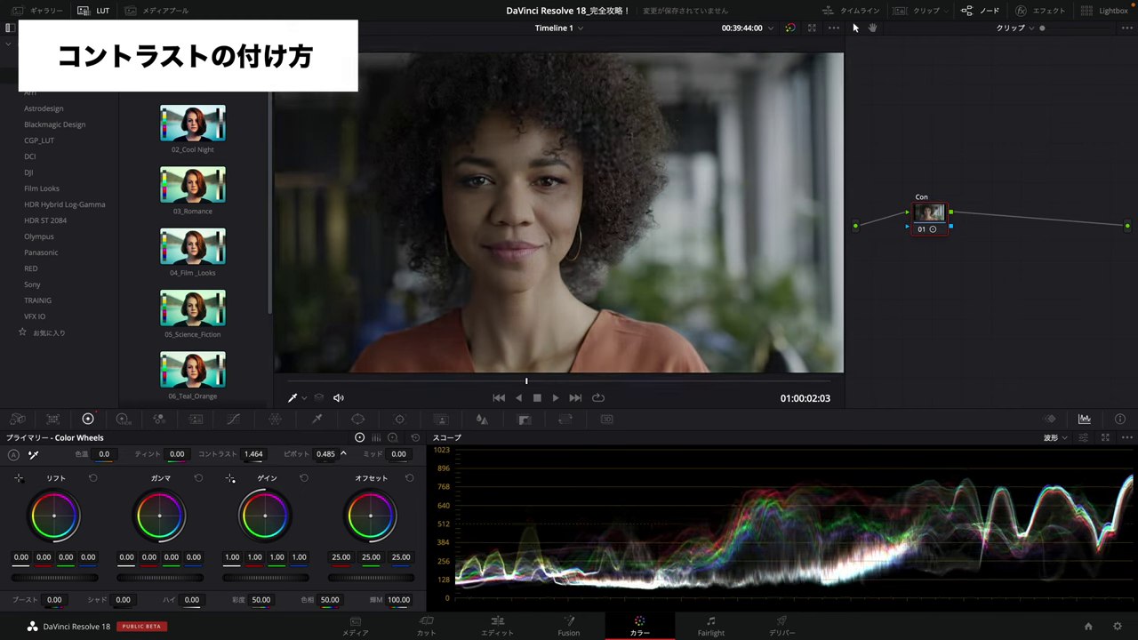
left_click_drag(343, 454, 333, 453)
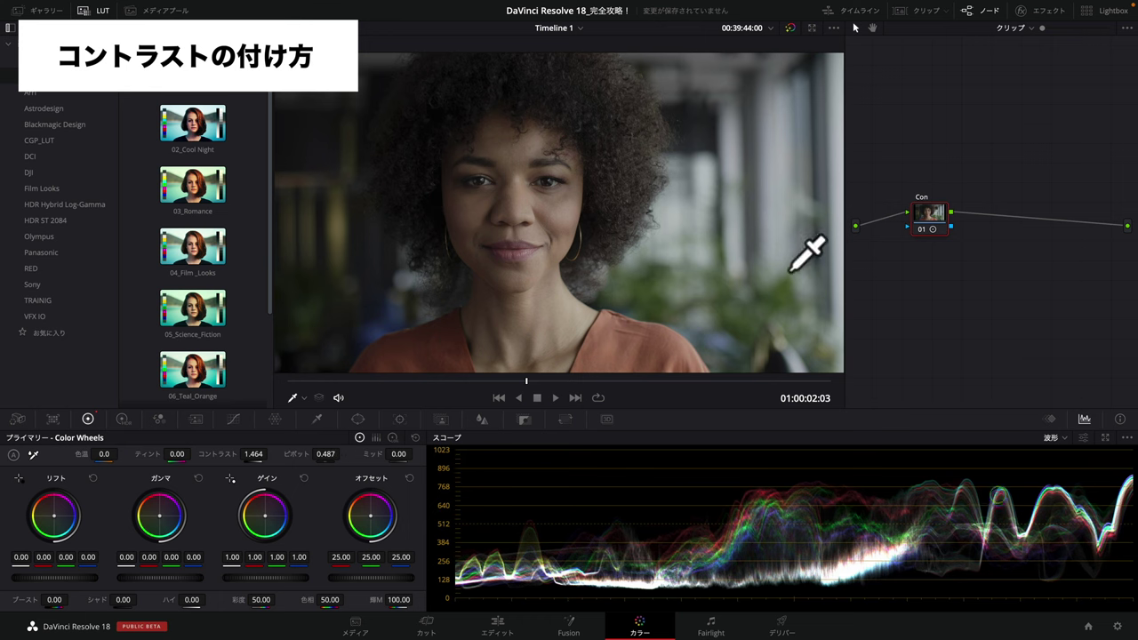
right_click(936, 211)
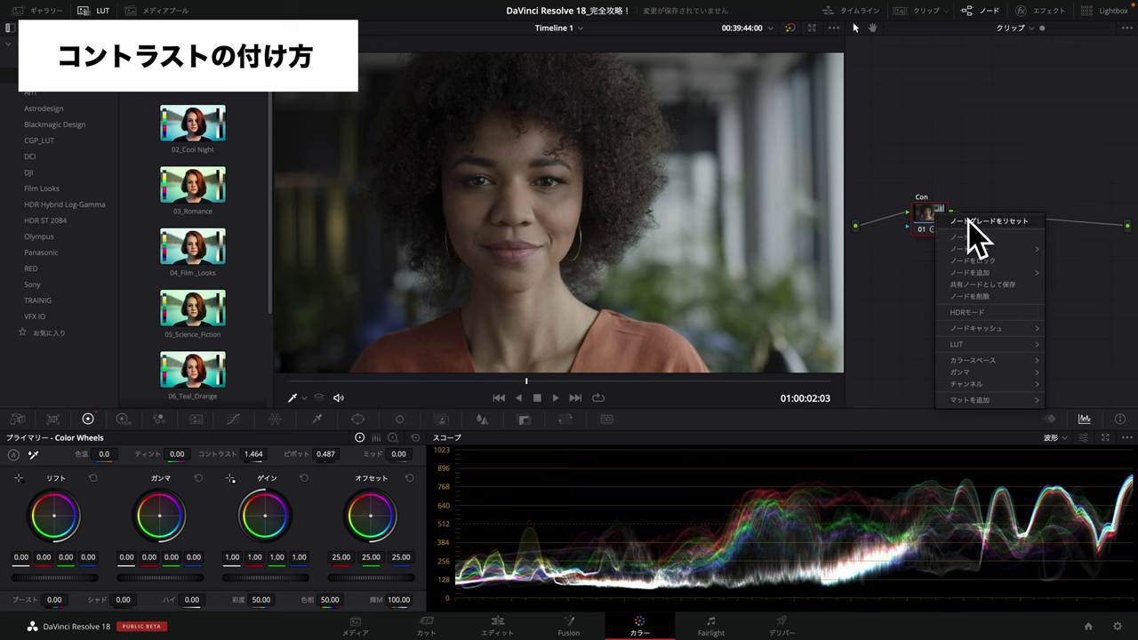
Reset the Con node's grade and pull in the custom curve's black and white points
left_click(953, 220)
left_click(234, 422)
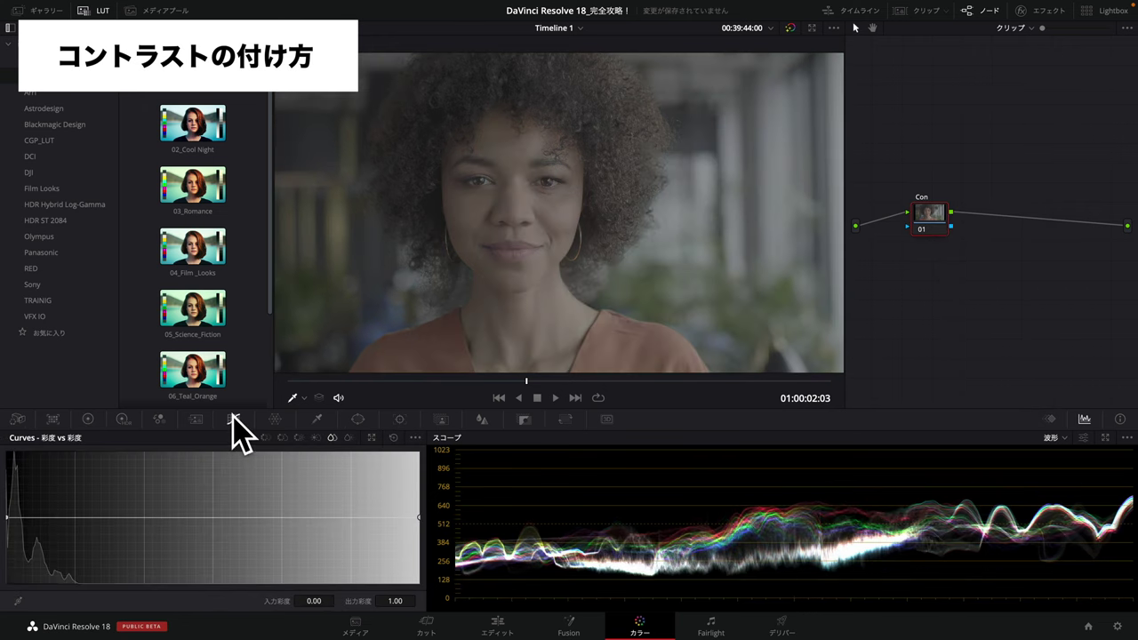
left_click(265, 455)
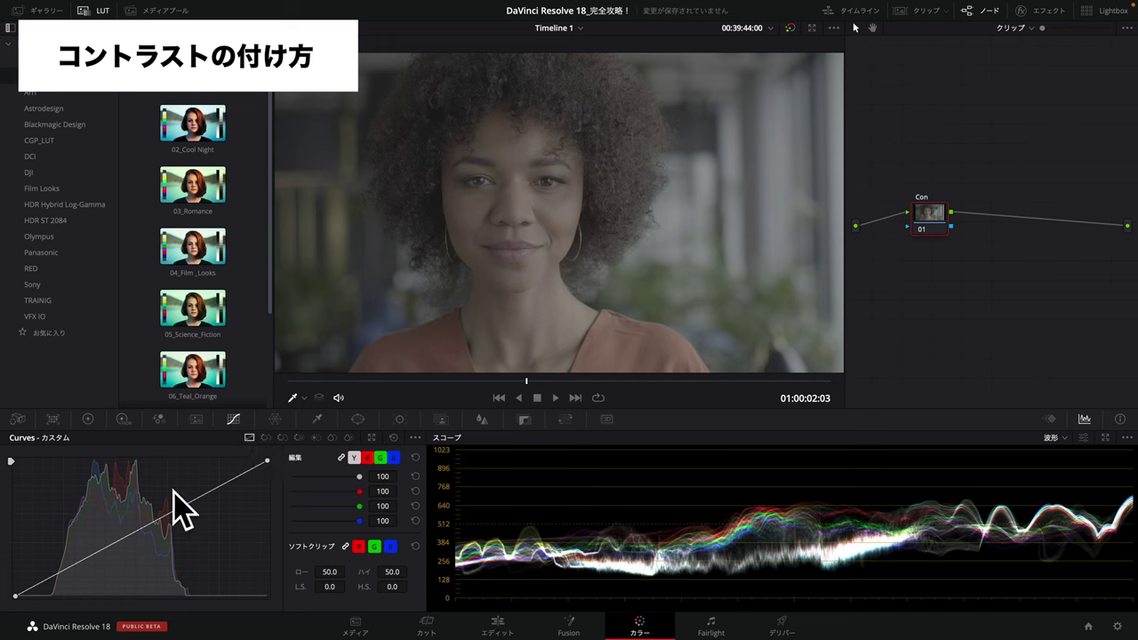
left_click(87, 556)
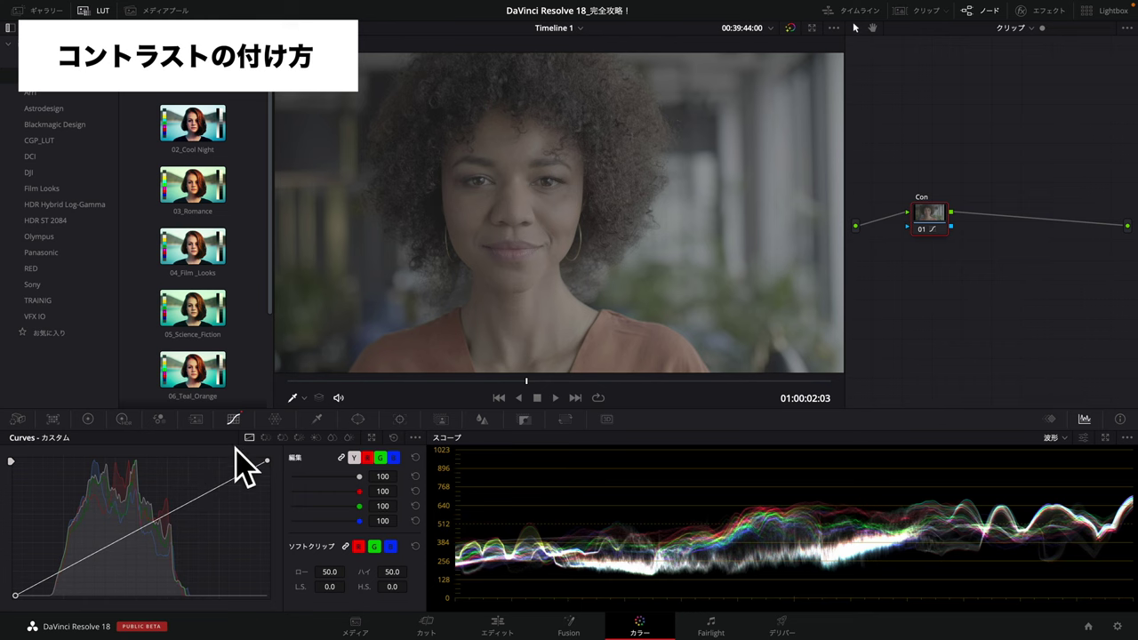
left_click_drag(15, 594, 51, 595)
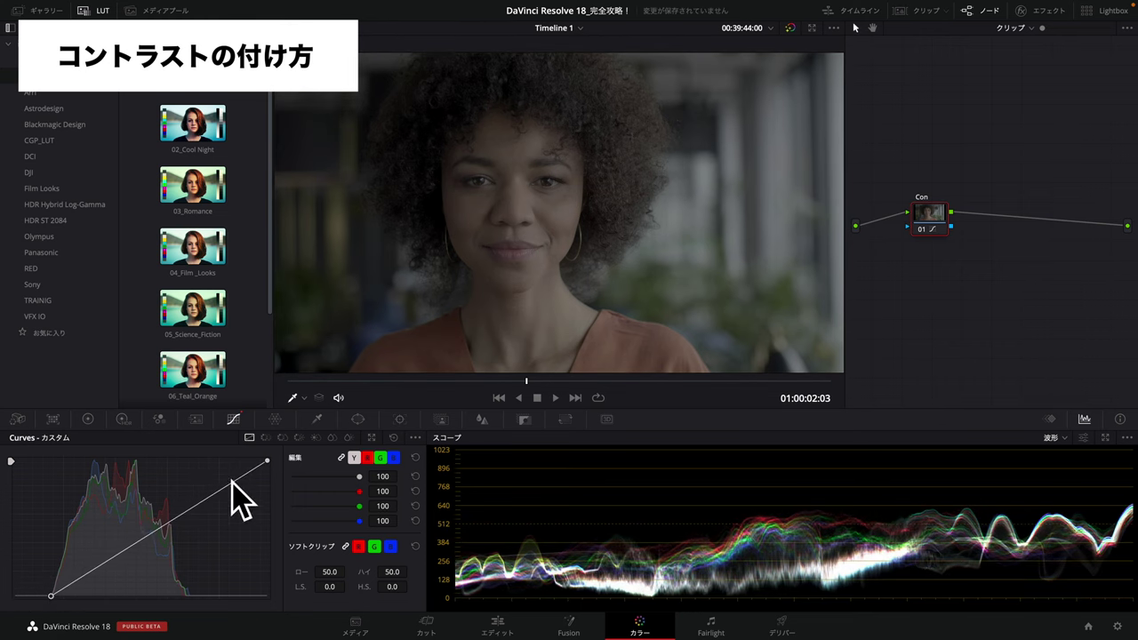
left_click_drag(268, 461, 190, 457)
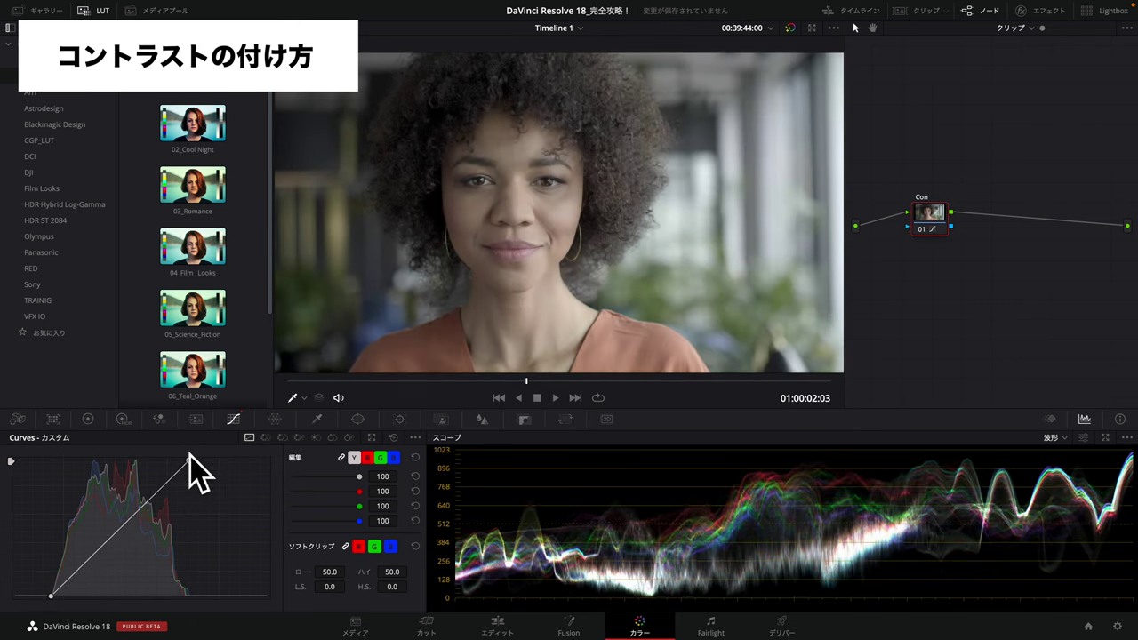
Reset the curve and build an S-curve with a lowered shadow point and raised highlight point
left_click(394, 437)
left_click_drag(71, 565, 71, 579)
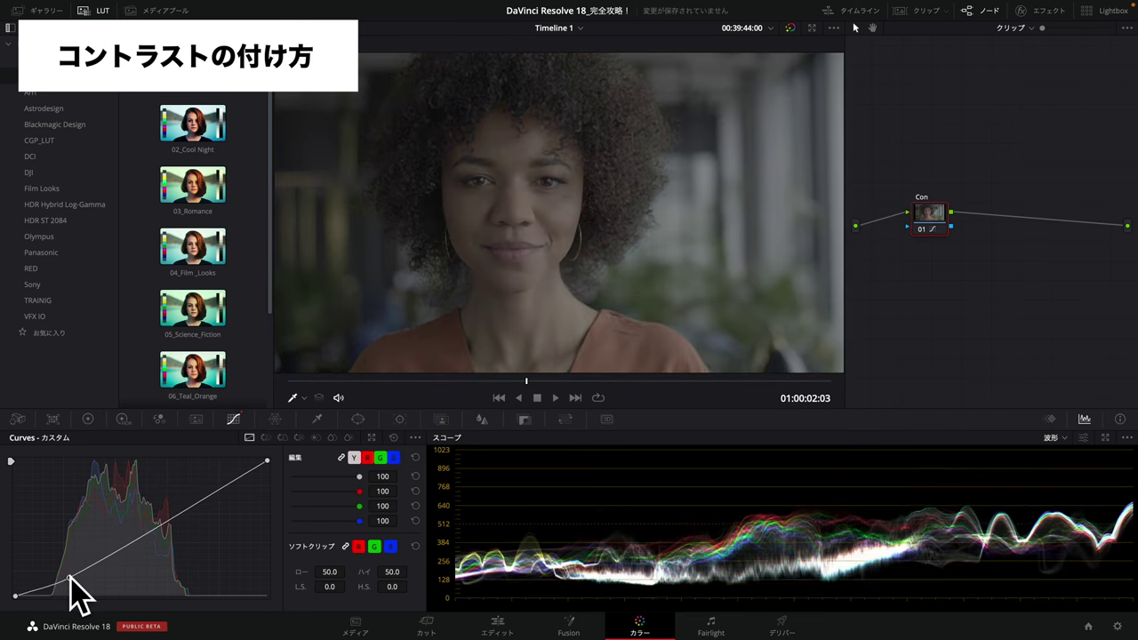
left_click_drag(187, 511, 180, 491)
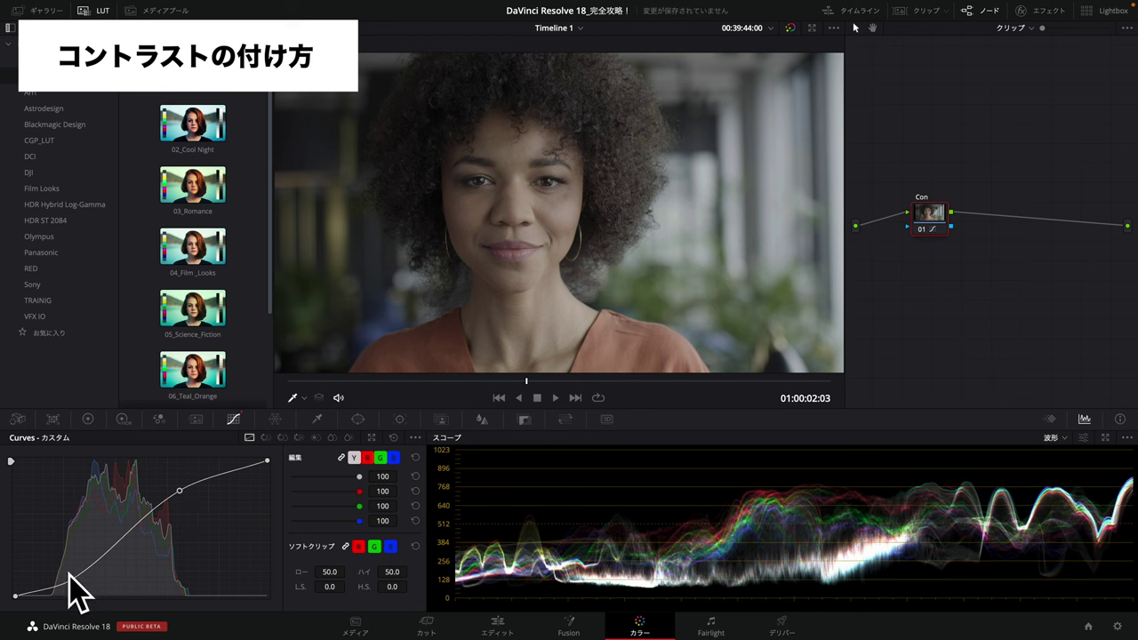
left_click_drag(71, 576, 76, 583)
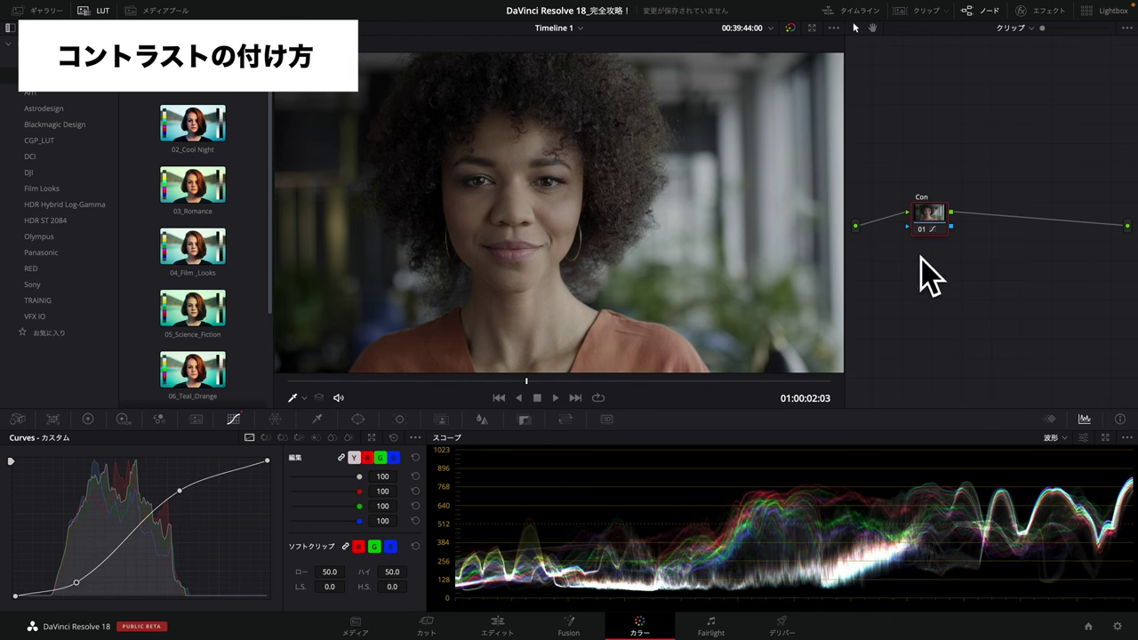
left_click(88, 420)
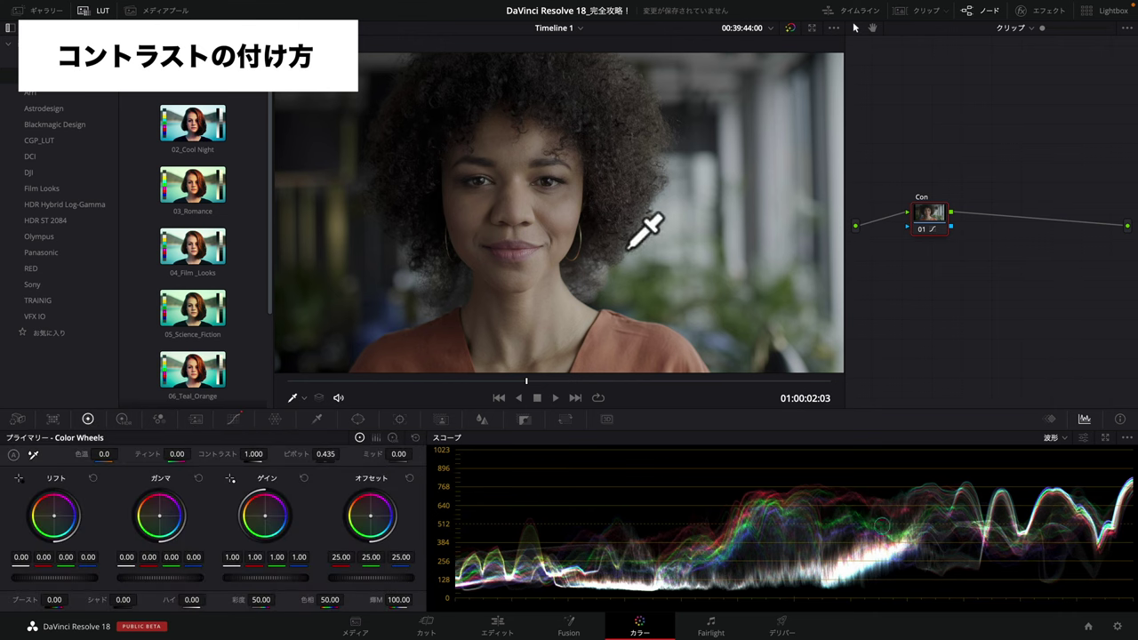
Set the Con node's Gain to 1.08, Offset to 26.70, Lift to -0.02 and Gamma to -0.03
left_click_drag(276, 577, 297, 575)
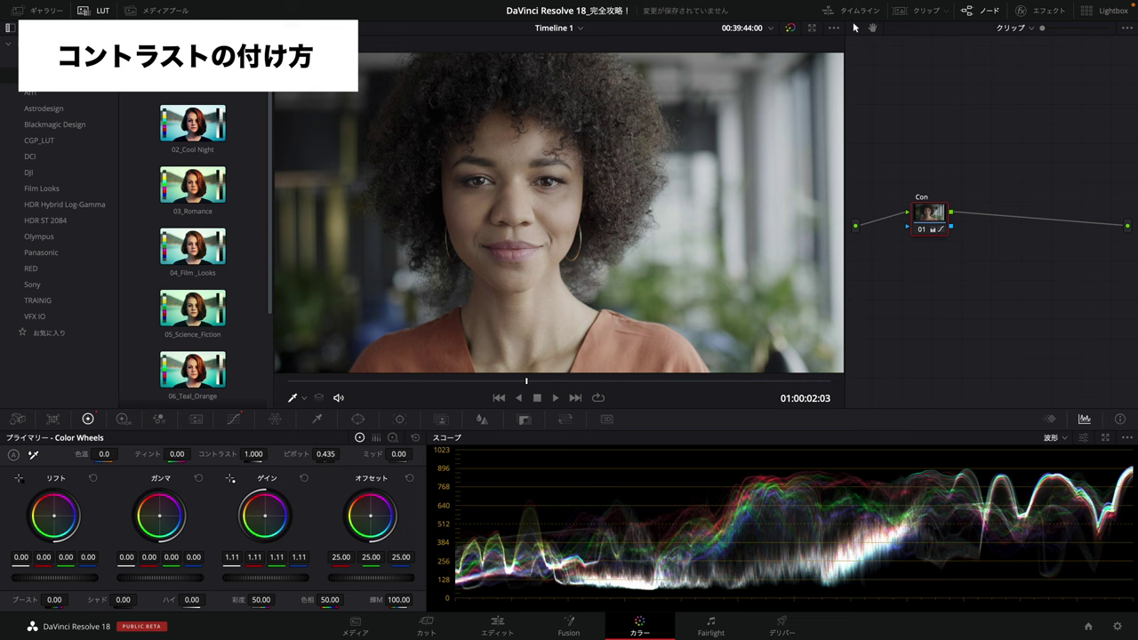
left_click_drag(345, 577, 357, 578)
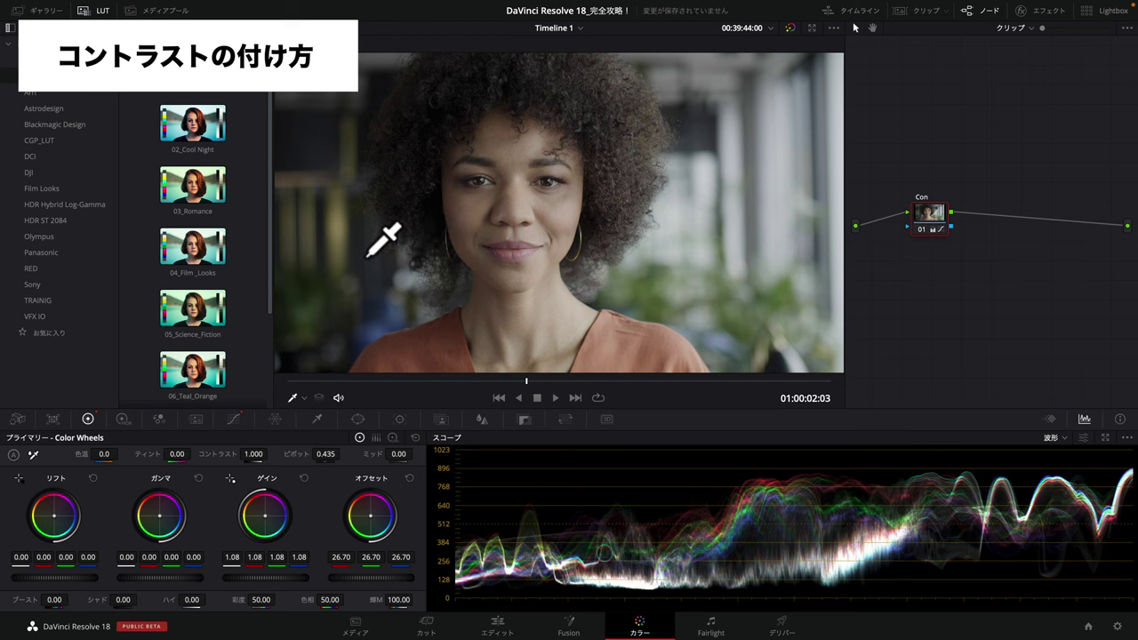
left_click_drag(95, 577, 87, 577)
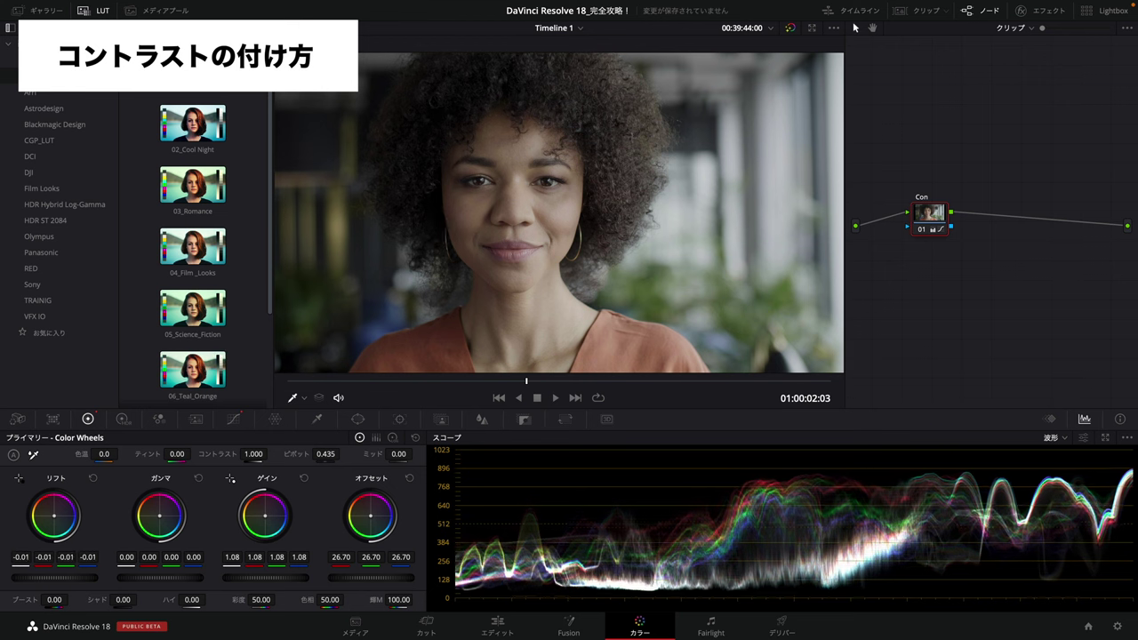
left_click_drag(160, 576, 181, 577)
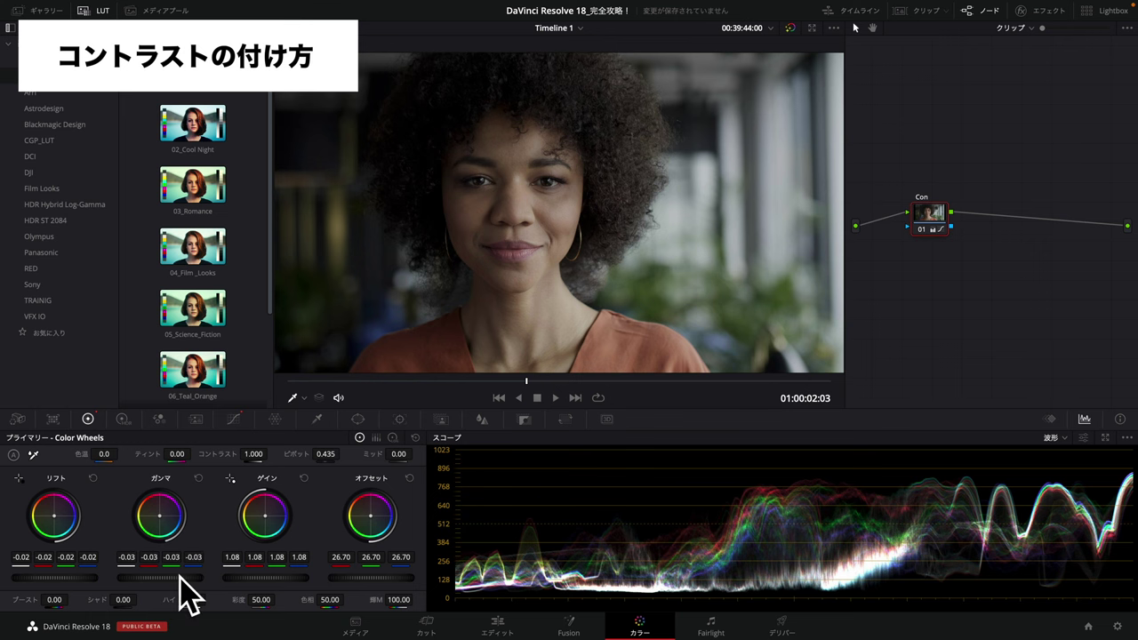
left_click_drag(938, 223, 916, 246)
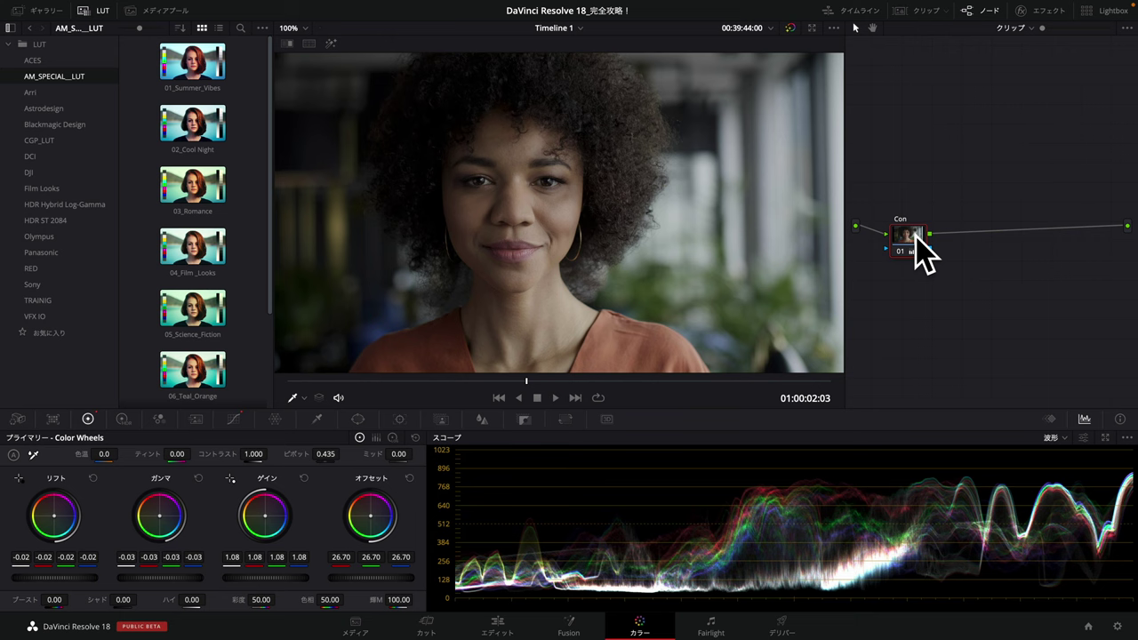
Add a serial node after Con and arrange the two nodes in the graph
right_click(921, 251)
mouse_move(951, 299)
left_click(1072, 298)
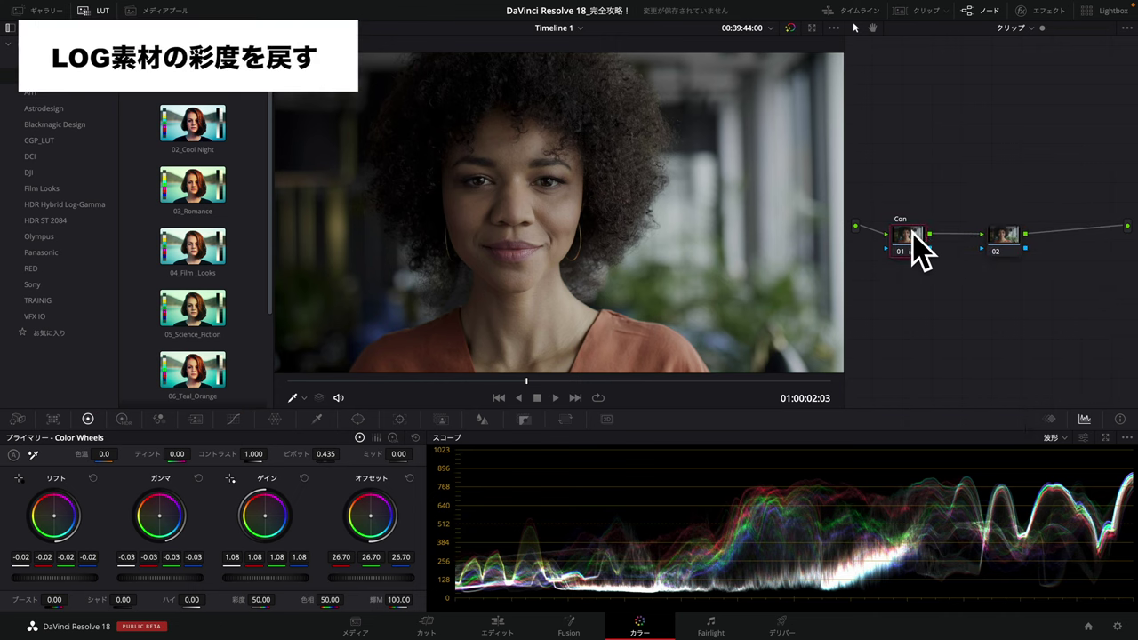
left_click_drag(921, 252, 942, 207)
left_click_drag(1005, 254, 991, 253)
Label node 02 'Sat' and try adjusting its saturation
right_click(991, 253)
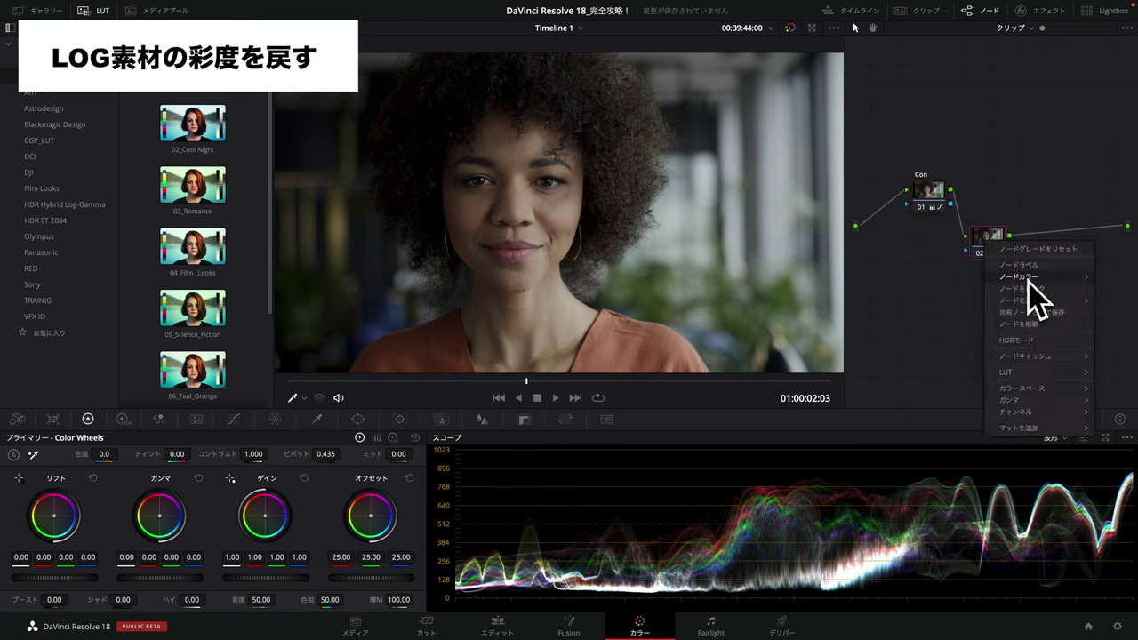
left_click(1023, 265)
type("Sat")
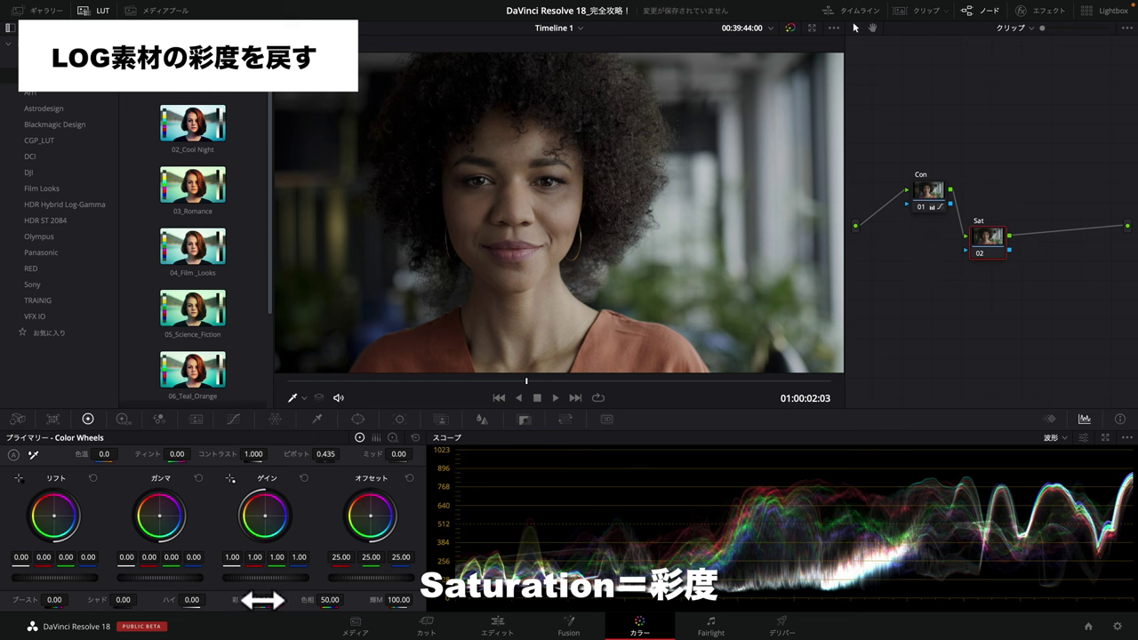
left_click_drag(278, 600, 303, 591)
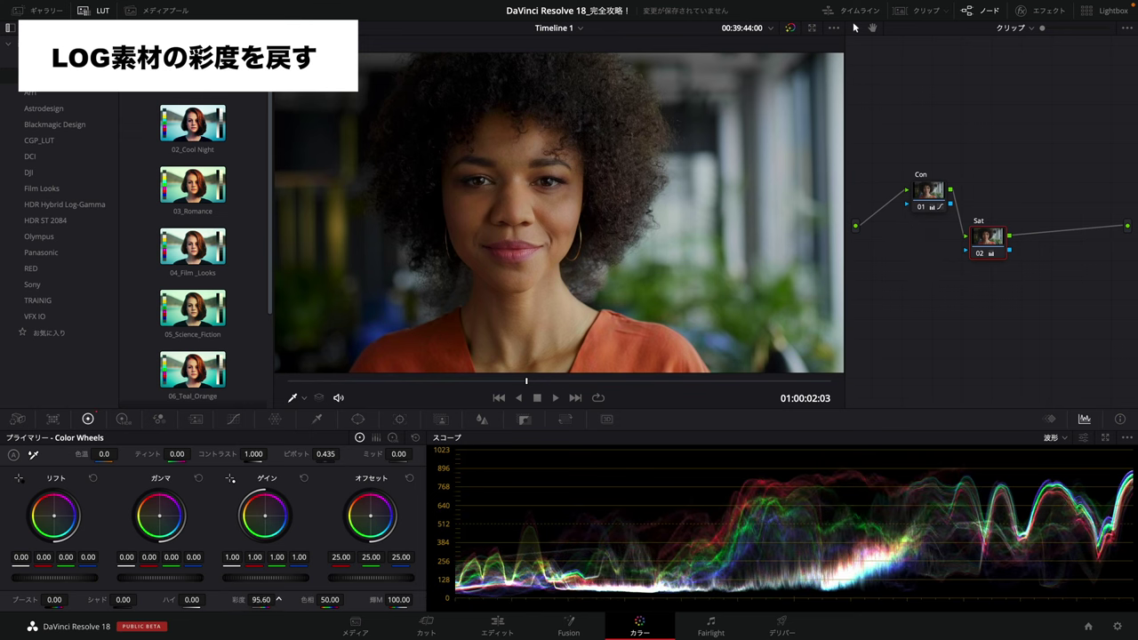
Boost the Sat node's RGB Mixer green and blue outputs to about 2, then ease saturation back
left_click(157, 419)
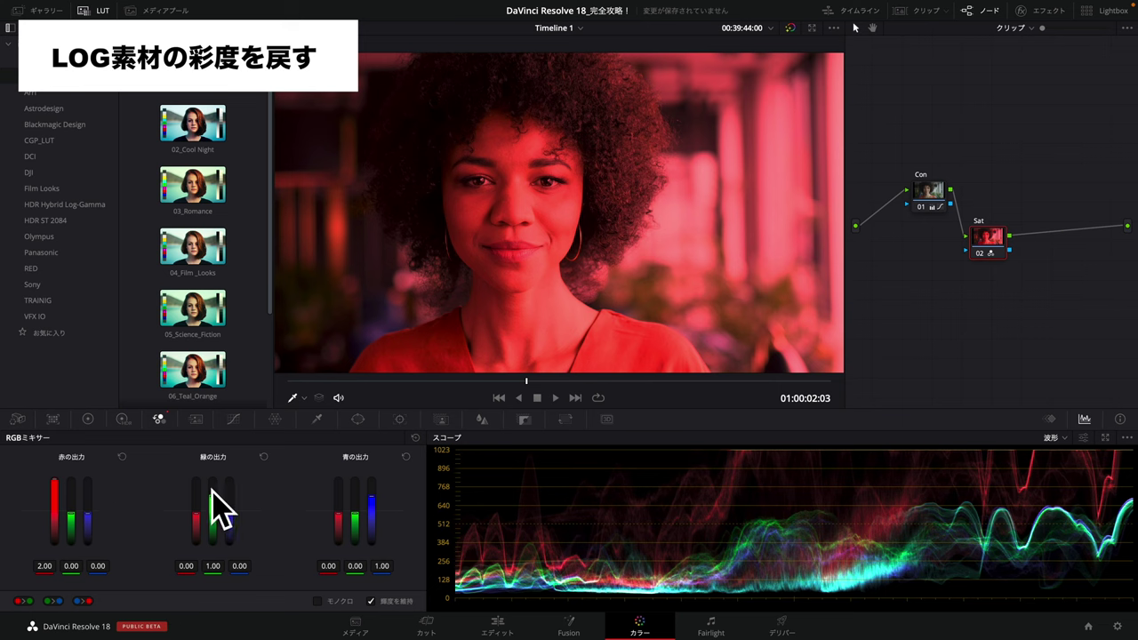
left_click_drag(213, 511, 215, 485)
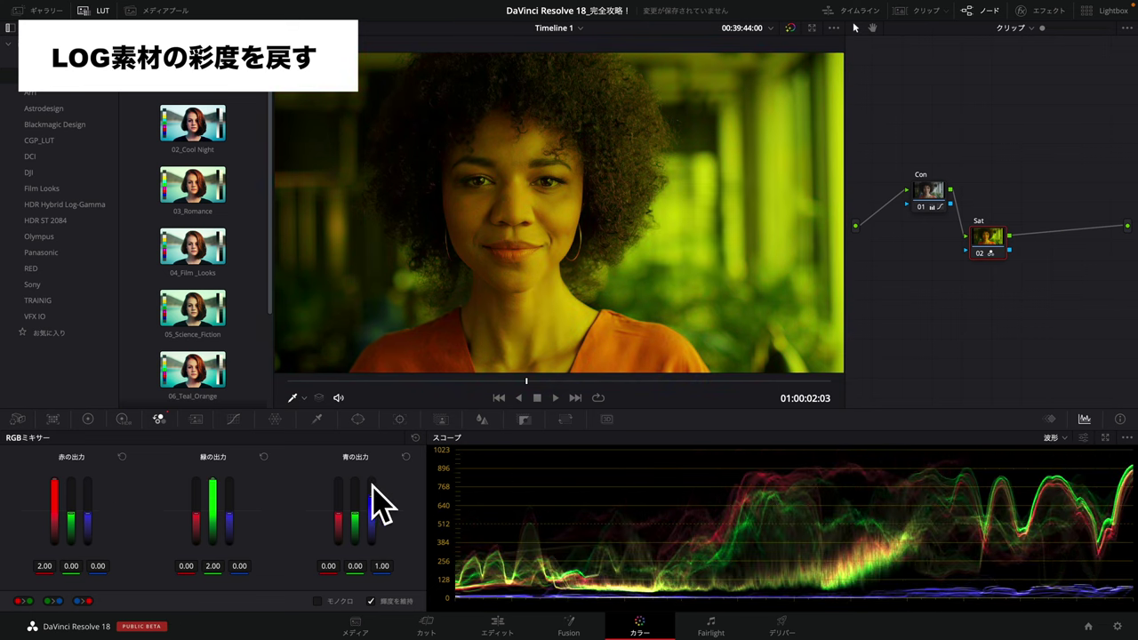
left_click_drag(372, 484, 372, 480)
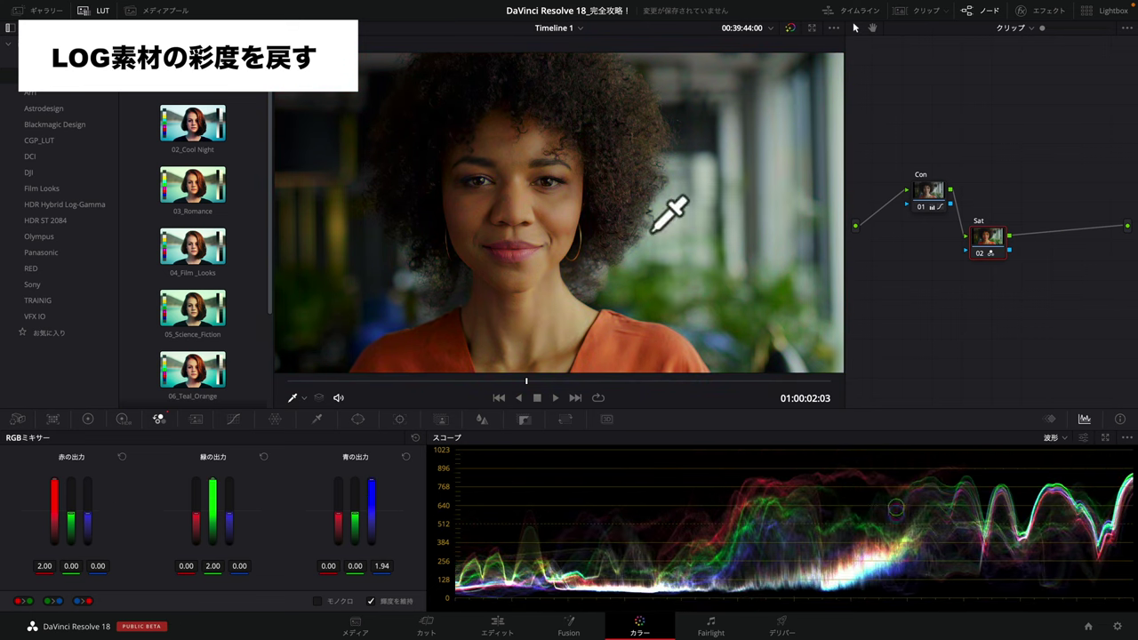
left_click(89, 420)
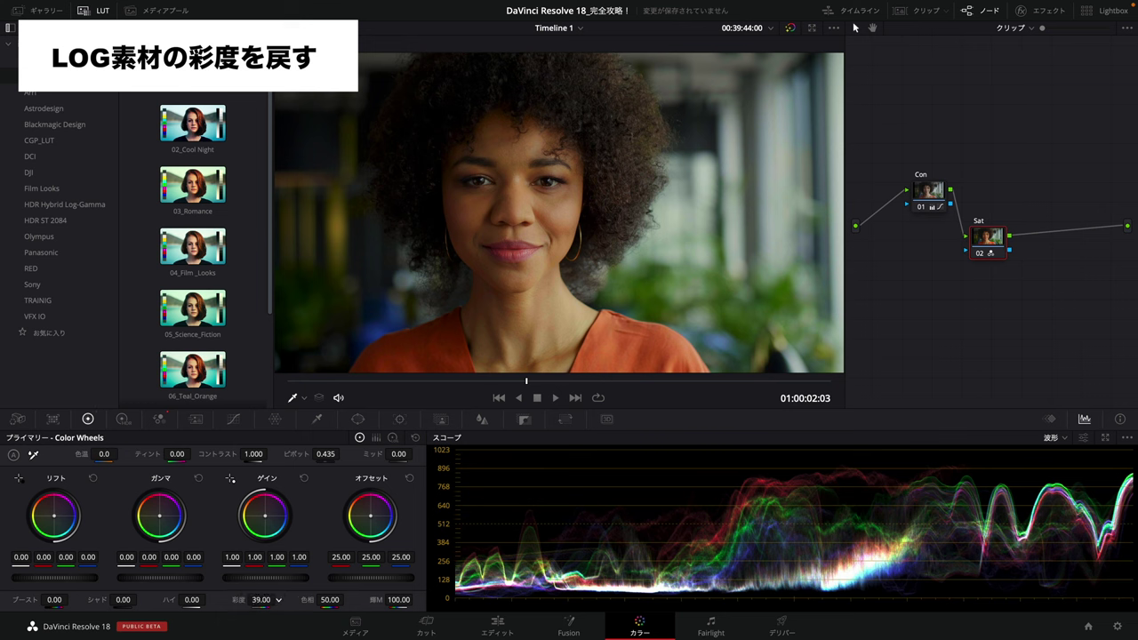
left_click_drag(278, 600, 265, 597)
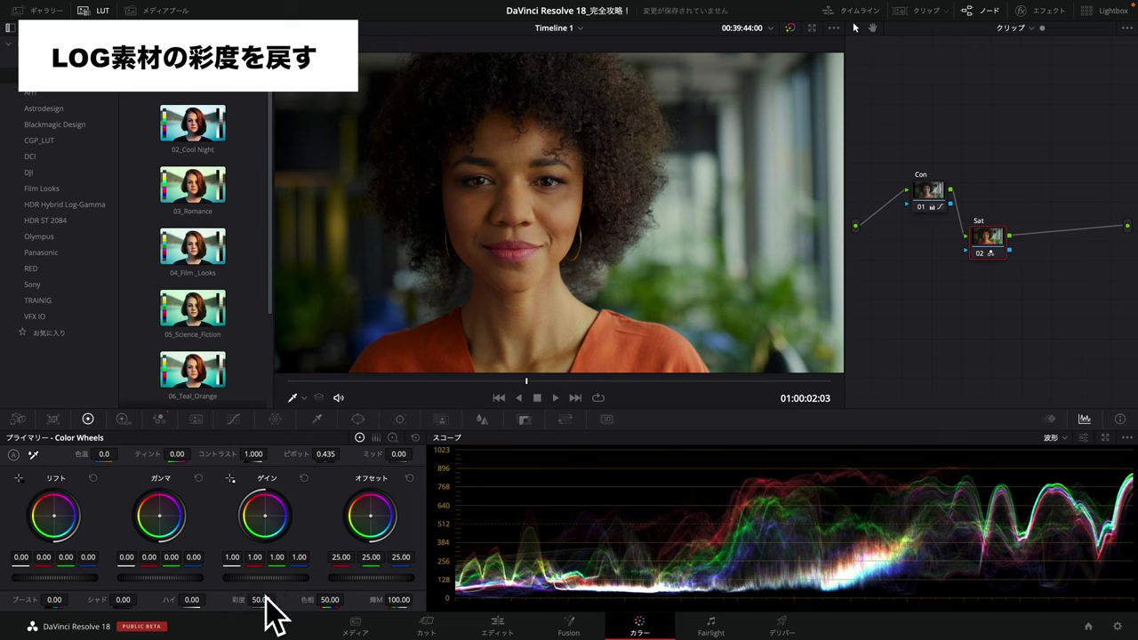
Lower the Sat node's Key Output Gain to 0.466 and tidy the Con and Sat positions
left_click(566, 419)
left_click(524, 420)
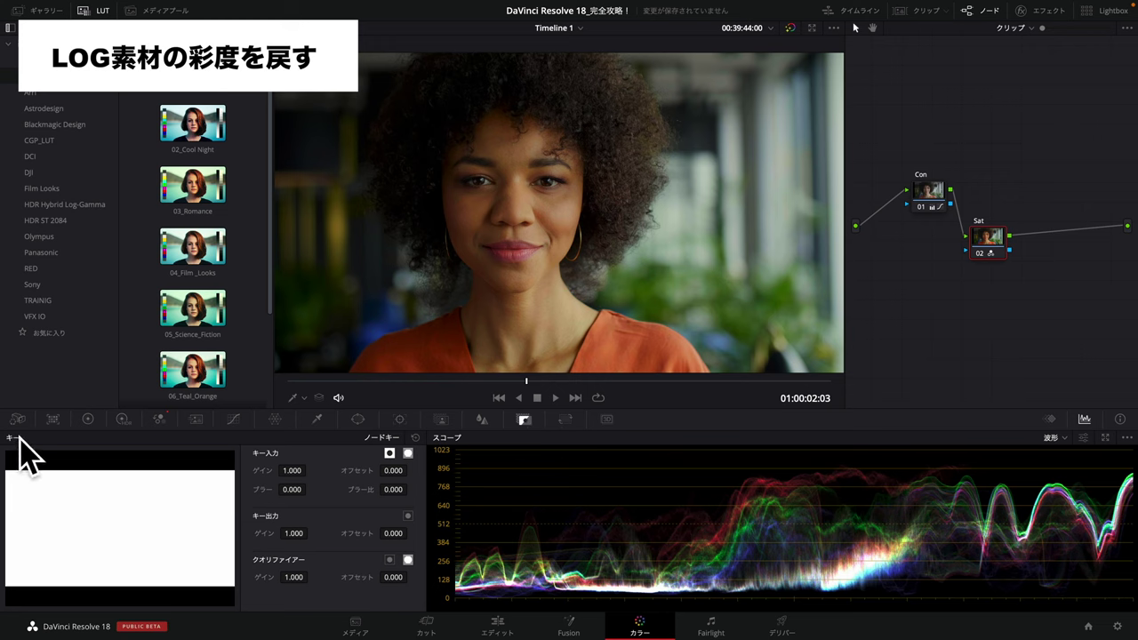
mouse_move(985, 242)
left_mouse_down()
mouse_move(988, 79)
mouse_move(986, 137)
mouse_move(931, 198)
left_mouse_up()
left_click_drag(991, 150, 986, 166)
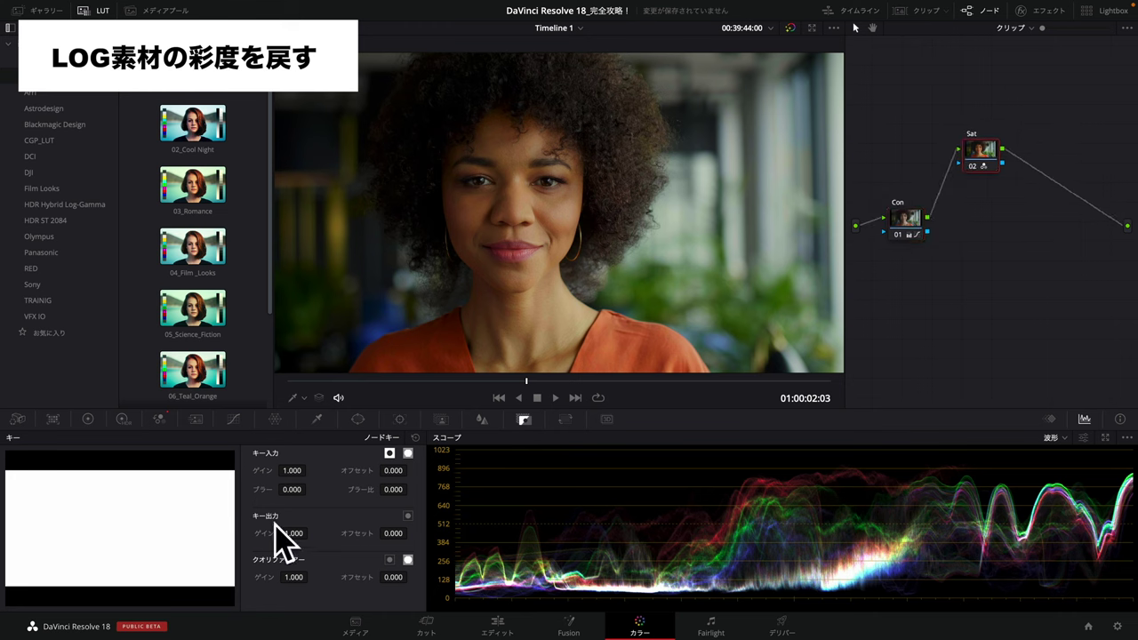
left_click_drag(294, 534, 312, 533)
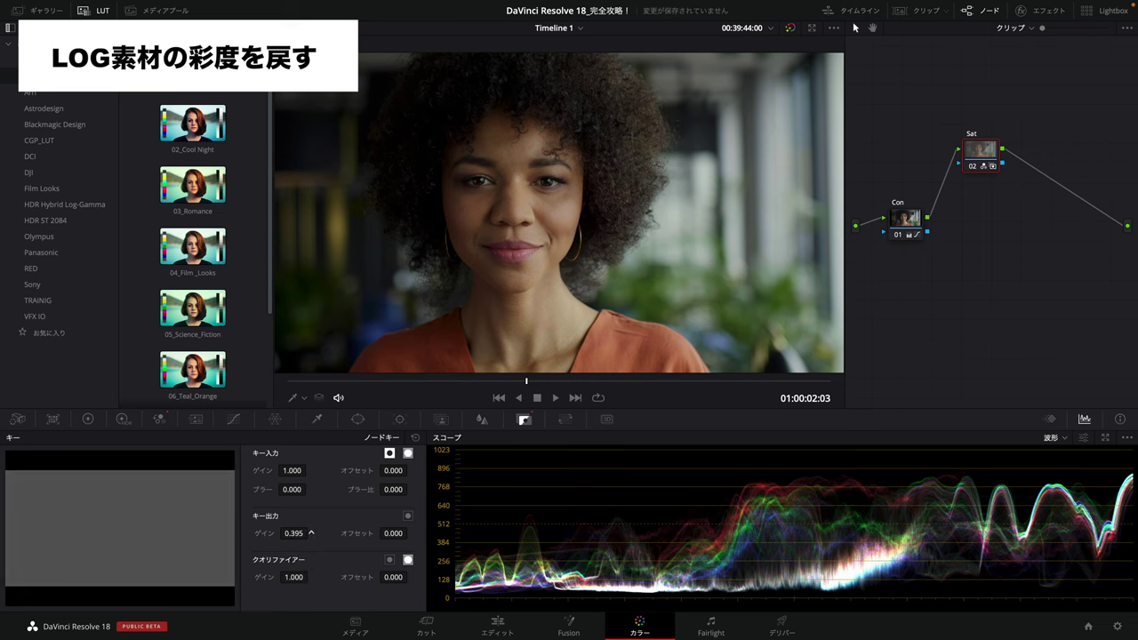
left_click_drag(294, 534, 290, 533)
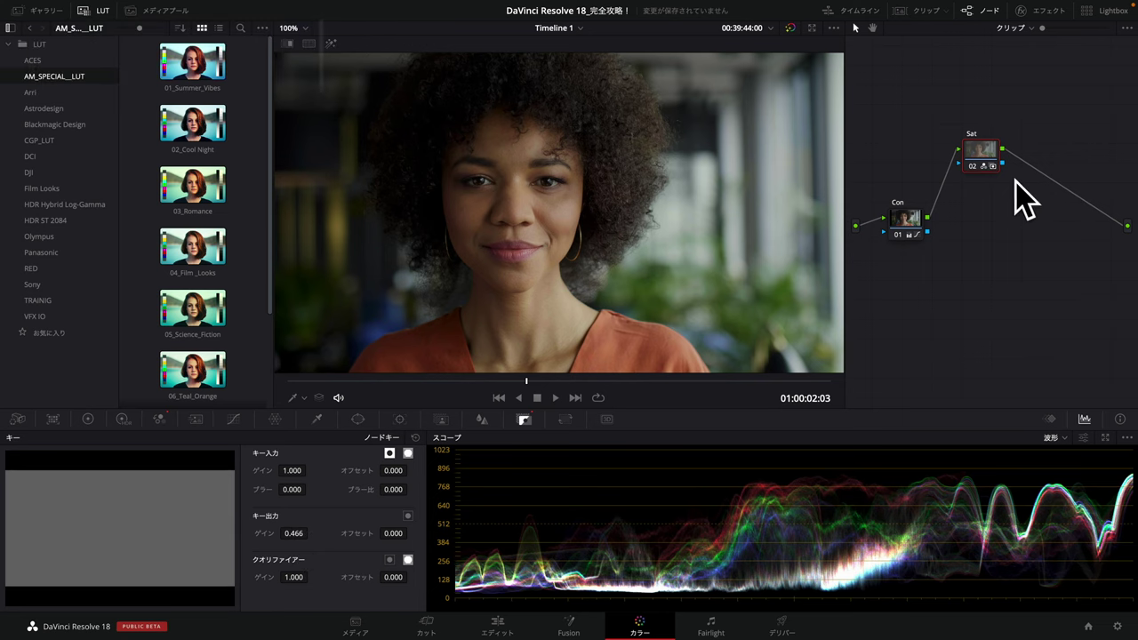
left_click_drag(986, 157, 980, 193)
Toggle the grade bypass on an earlier frame to compare before and after
left_click_drag(399, 381, 310, 382)
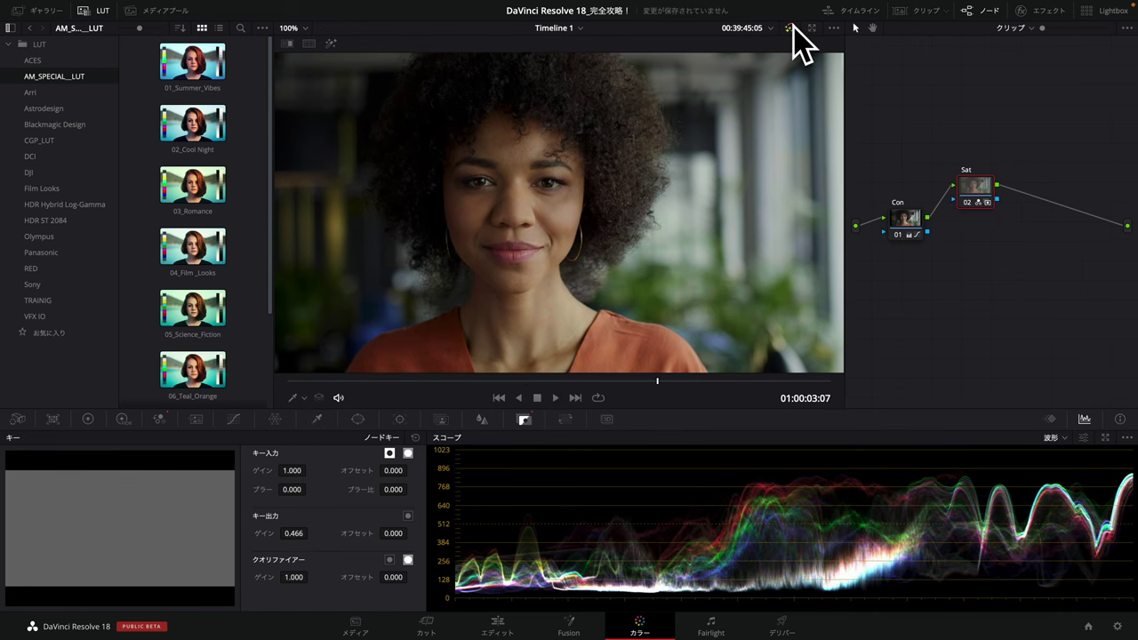
left_click(790, 27)
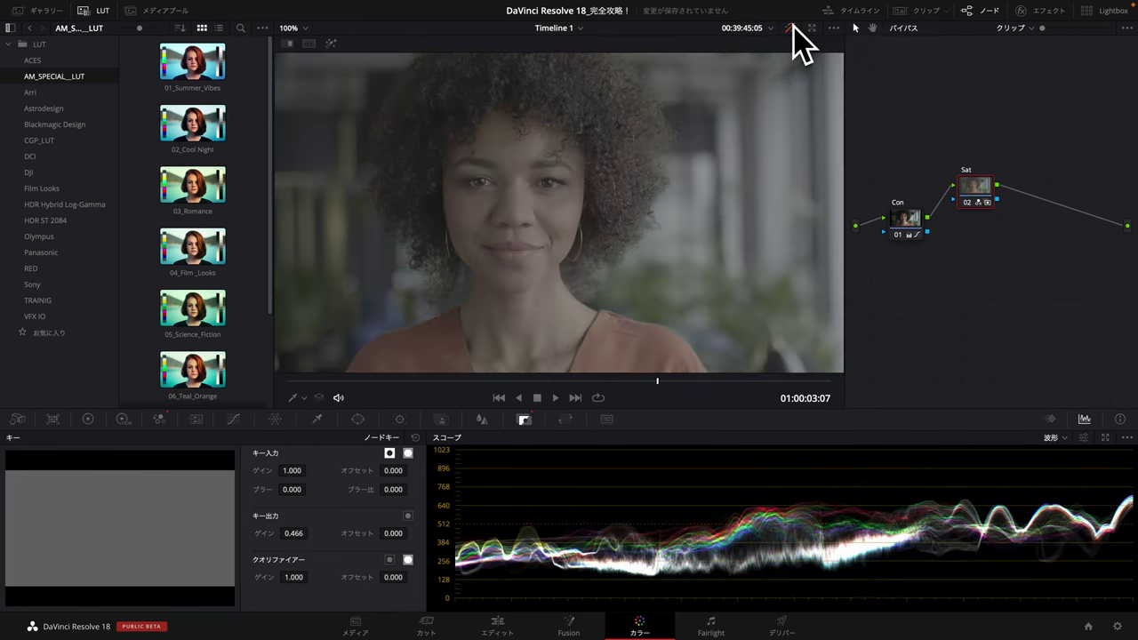
left_click(790, 28)
left_click(791, 28)
left_click(791, 27)
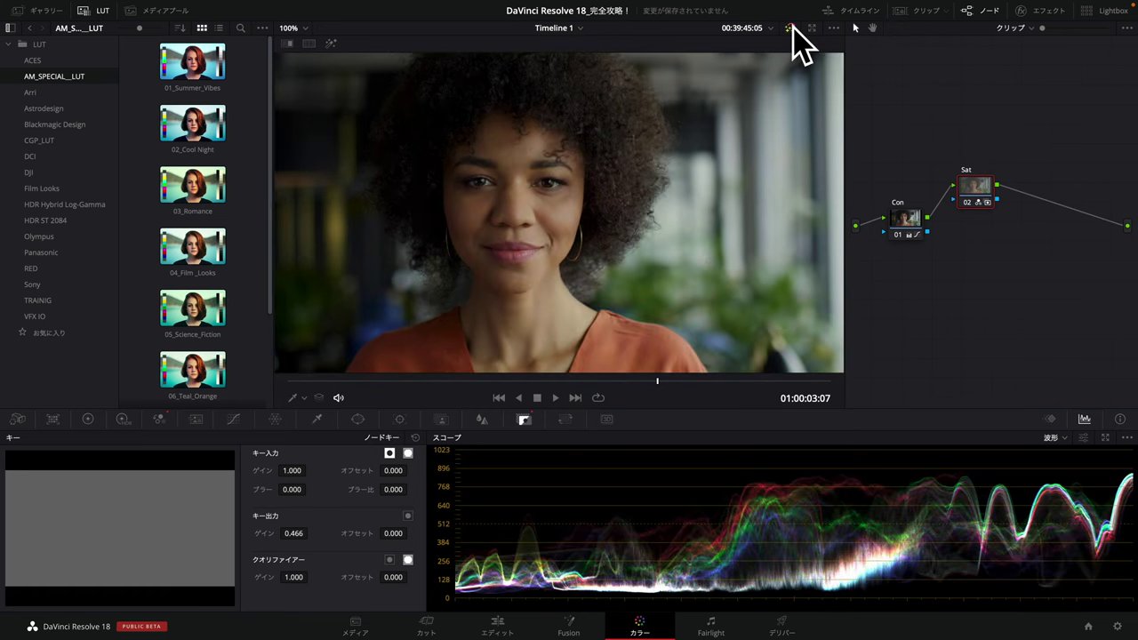
left_click(87, 419)
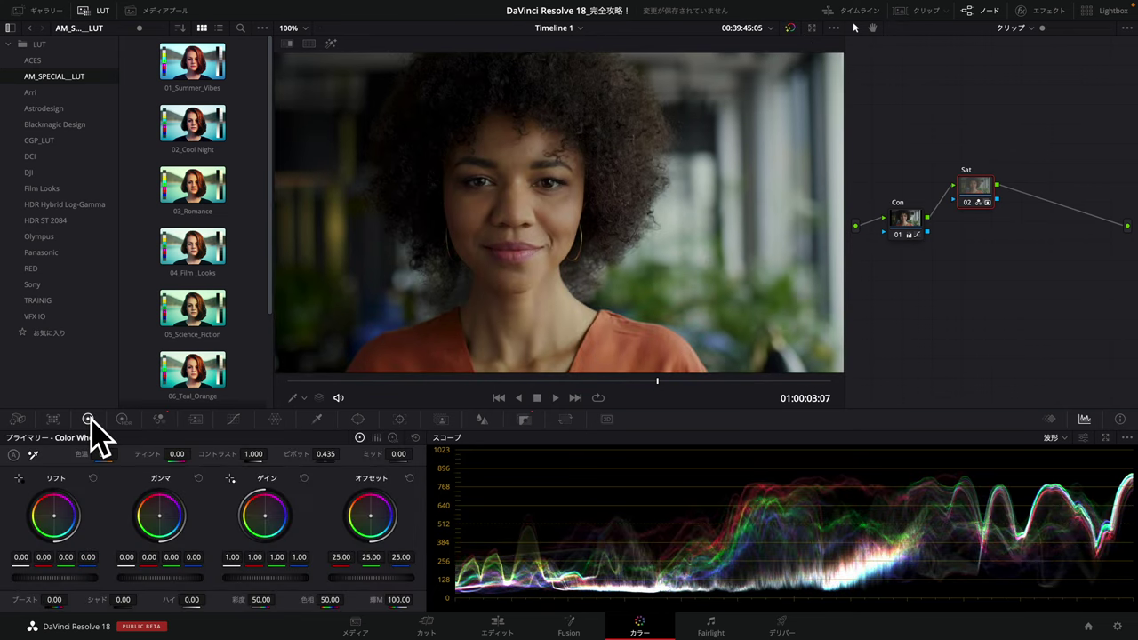
Add serial node 03 after Sat, label it 'WB', and nudge it into place
right_click(985, 182)
mouse_move(1034, 242)
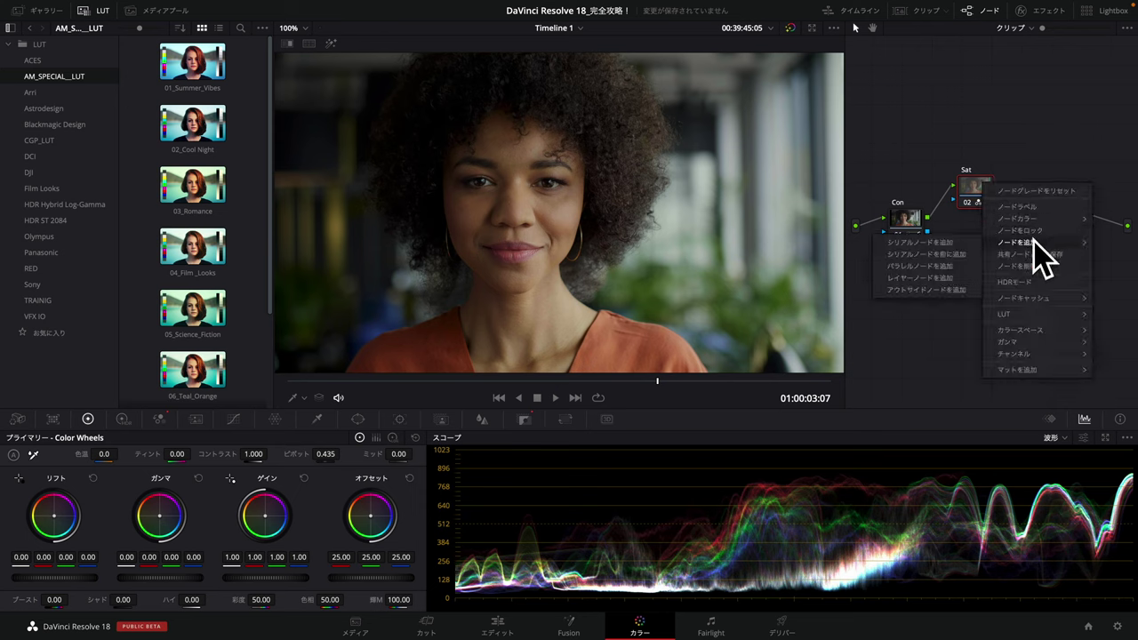
left_click(944, 242)
left_click_drag(1033, 193, 1028, 260)
key("Delete")
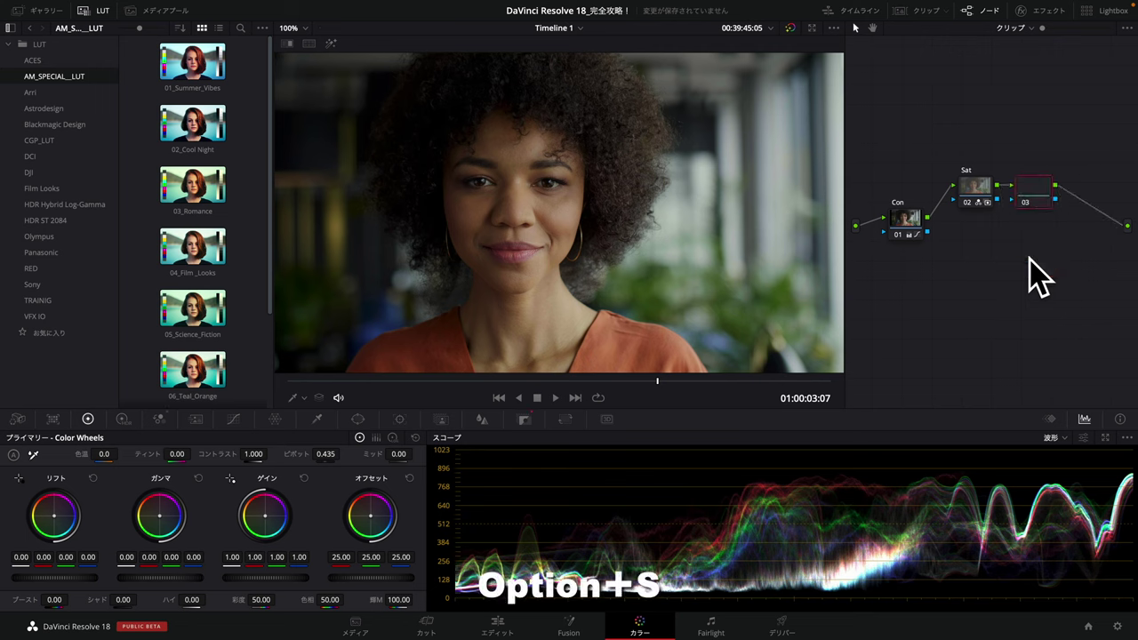
right_click(1048, 206)
left_click(1081, 233)
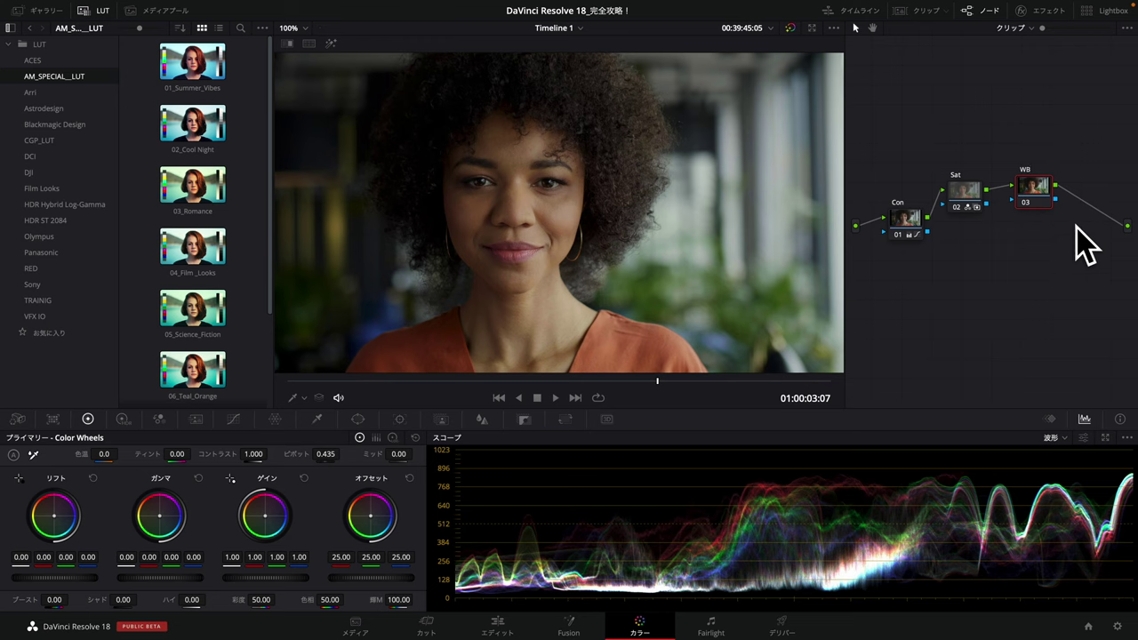
left_click_drag(1035, 184, 1028, 186)
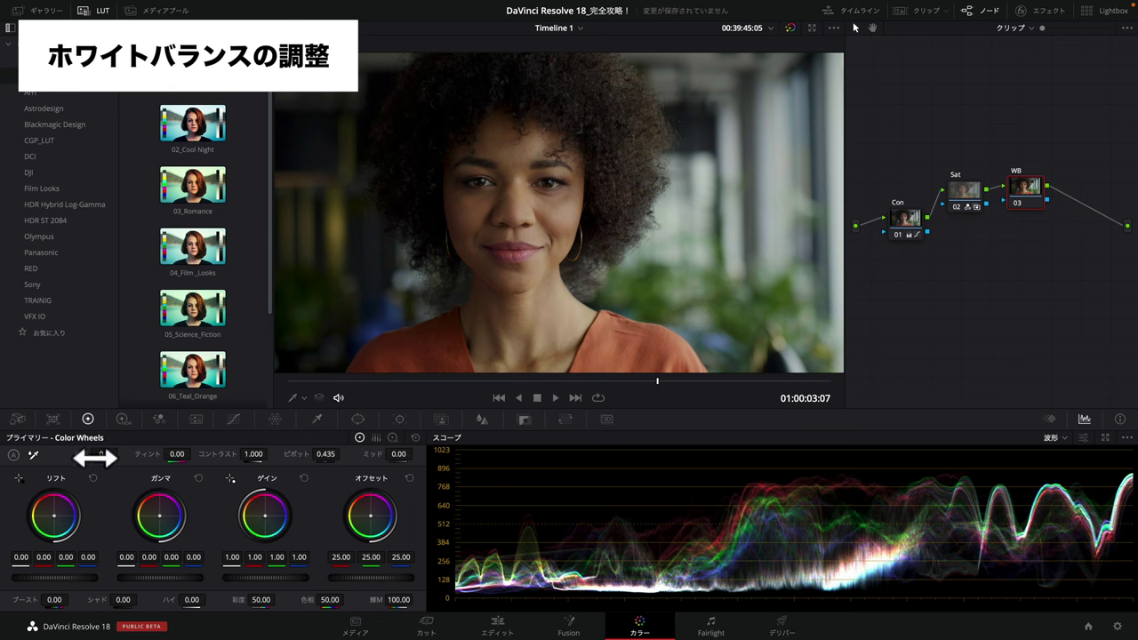
Eyedrop the grey background for white balance, giving temperature 31.8 and tint 9.82
mouse_move(109, 454)
left_mouse_down()
mouse_move(160, 454)
mouse_move(76, 455)
left_mouse_up()
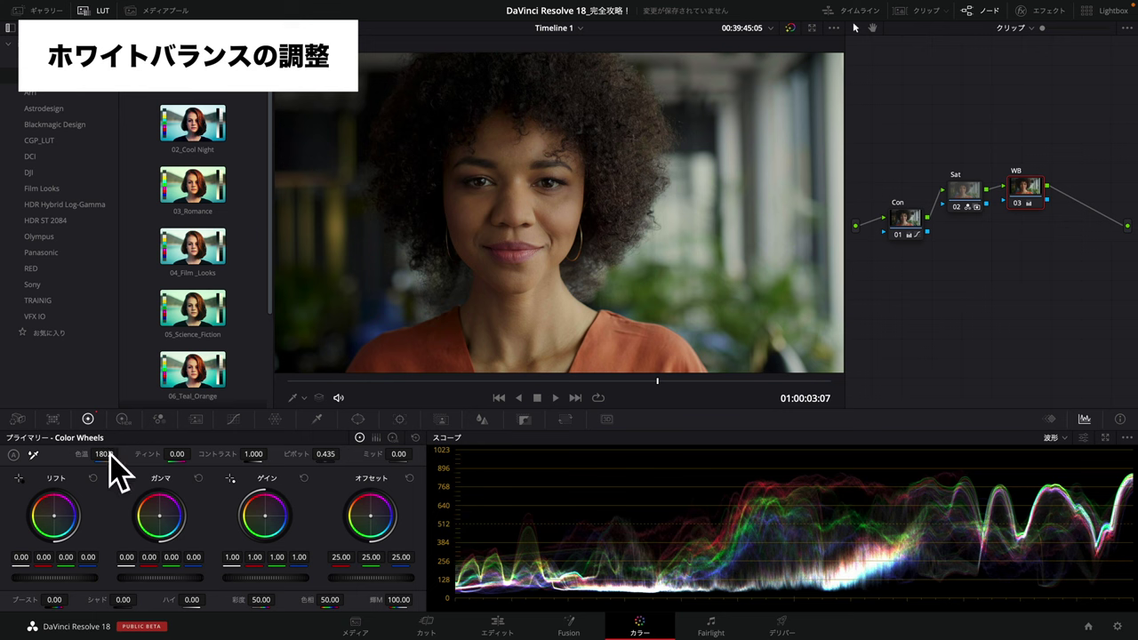
left_click(415, 437)
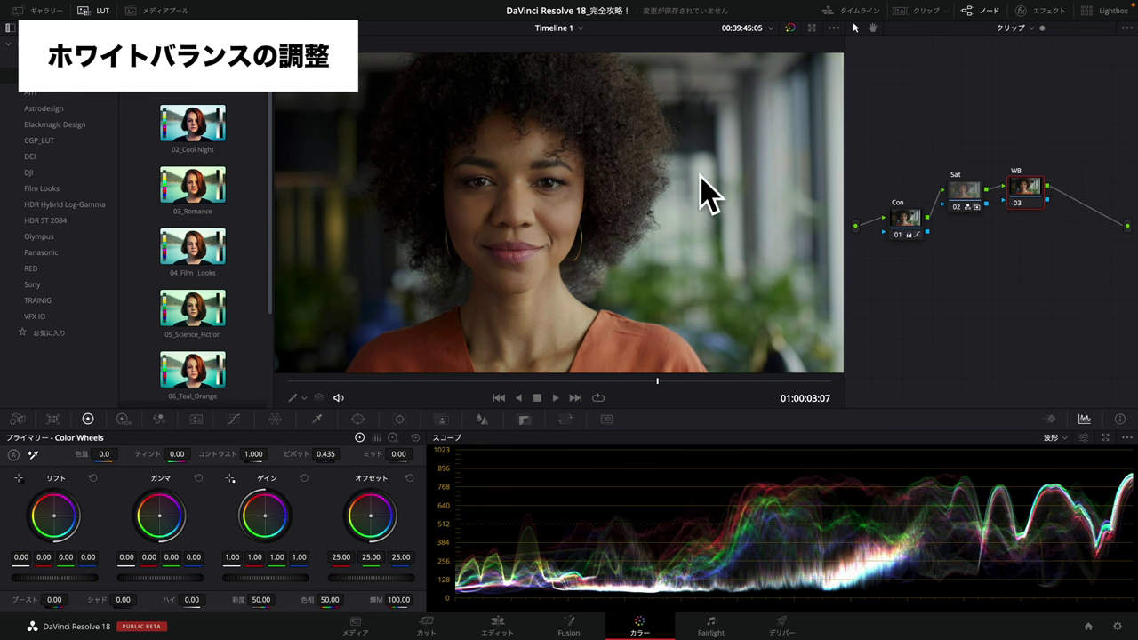
mouse_move(105, 455)
left_mouse_down()
mouse_move(121, 454)
mouse_move(80, 454)
left_mouse_up()
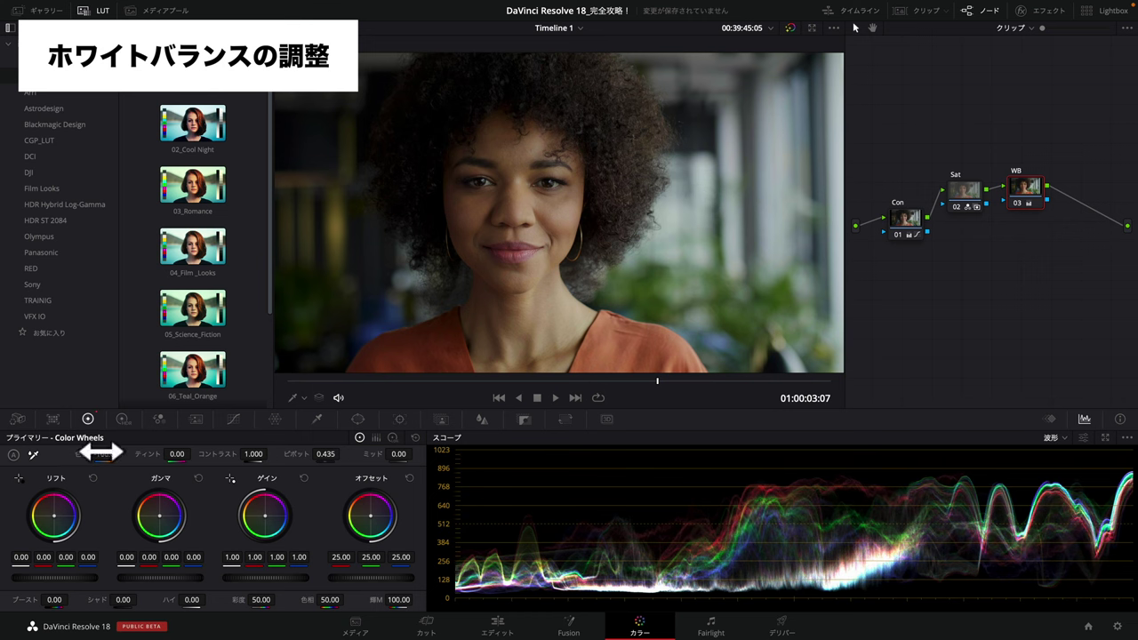
left_click(414, 438)
left_click(33, 455)
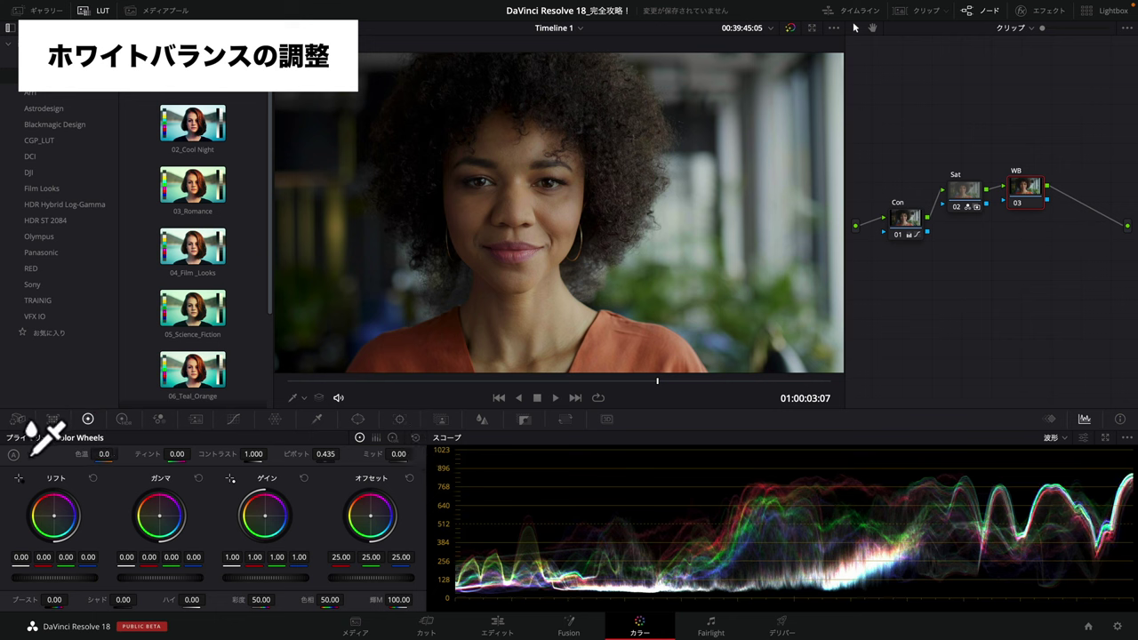
left_click(732, 157)
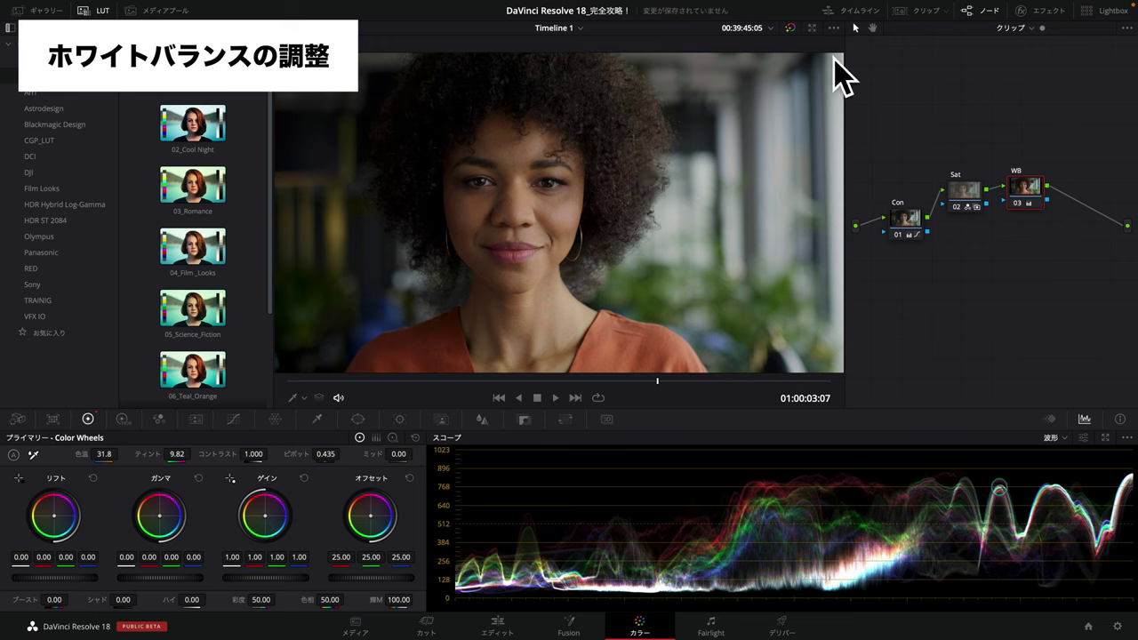
Toggle the WB node off and on to compare, then select Con, Sat and WB together
left_click(1018, 204)
left_click(1015, 200)
left_click(1015, 200)
left_click(1015, 200)
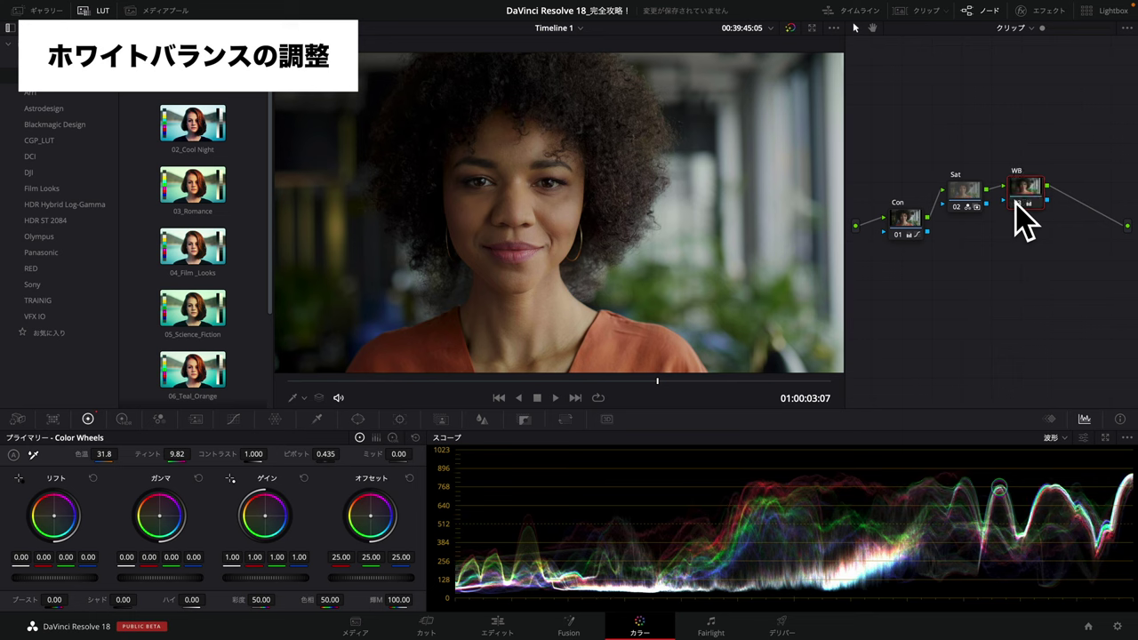
left_click(1015, 201)
left_click(1009, 208)
mouse_move(1037, 144)
left_mouse_down()
mouse_move(912, 229)
mouse_move(903, 137)
left_mouse_up()
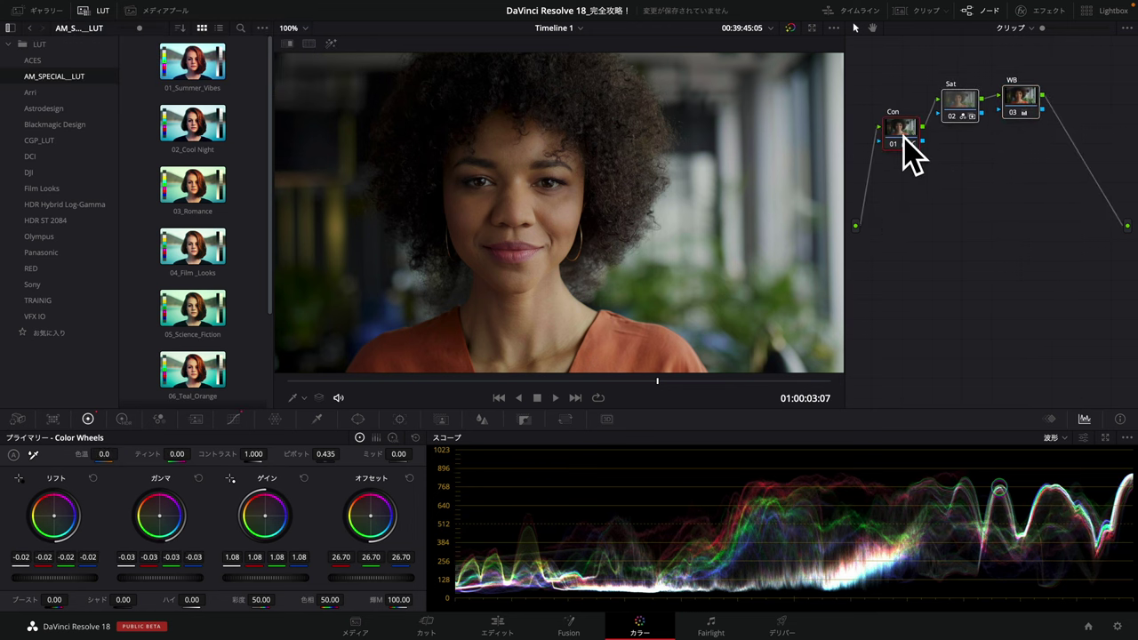
Reposition the Con, Sat and WB nodes and briefly bypass the grade to compare
left_click(965, 105)
mouse_move(965, 104)
left_mouse_down()
mouse_move(964, 115)
mouse_move(1016, 122)
mouse_move(890, 133)
left_mouse_up()
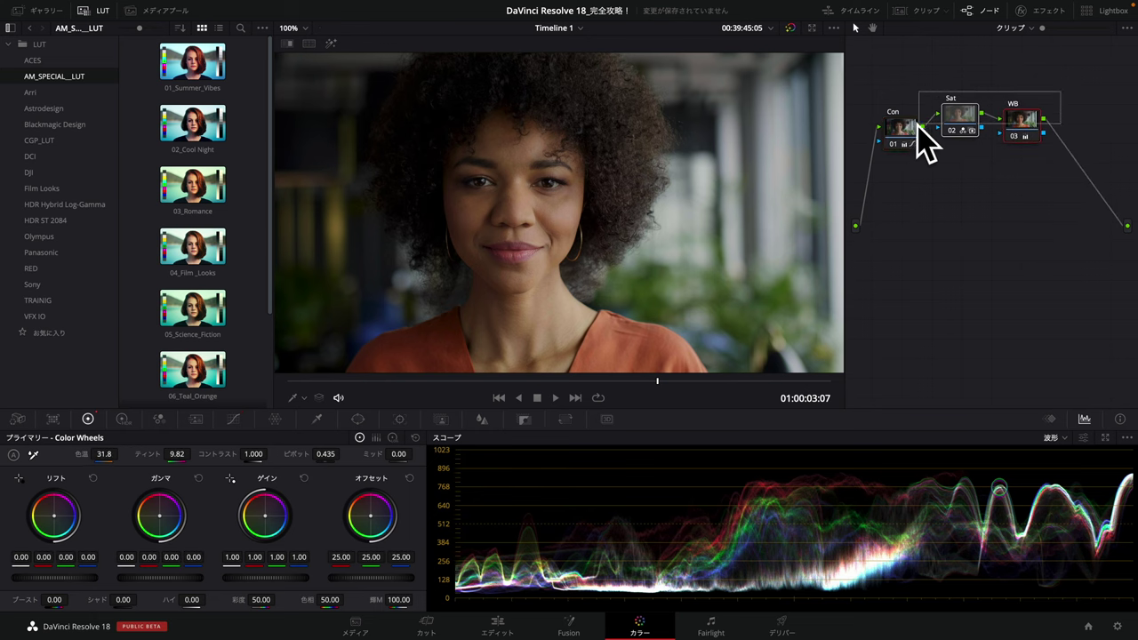
left_click(791, 28)
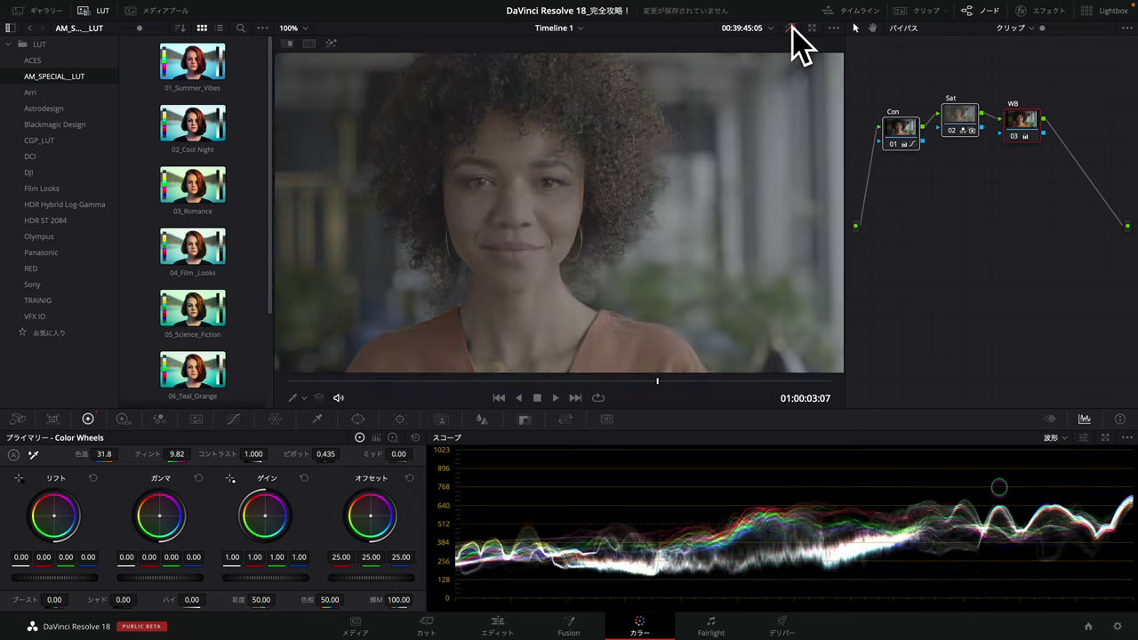
left_click(790, 27)
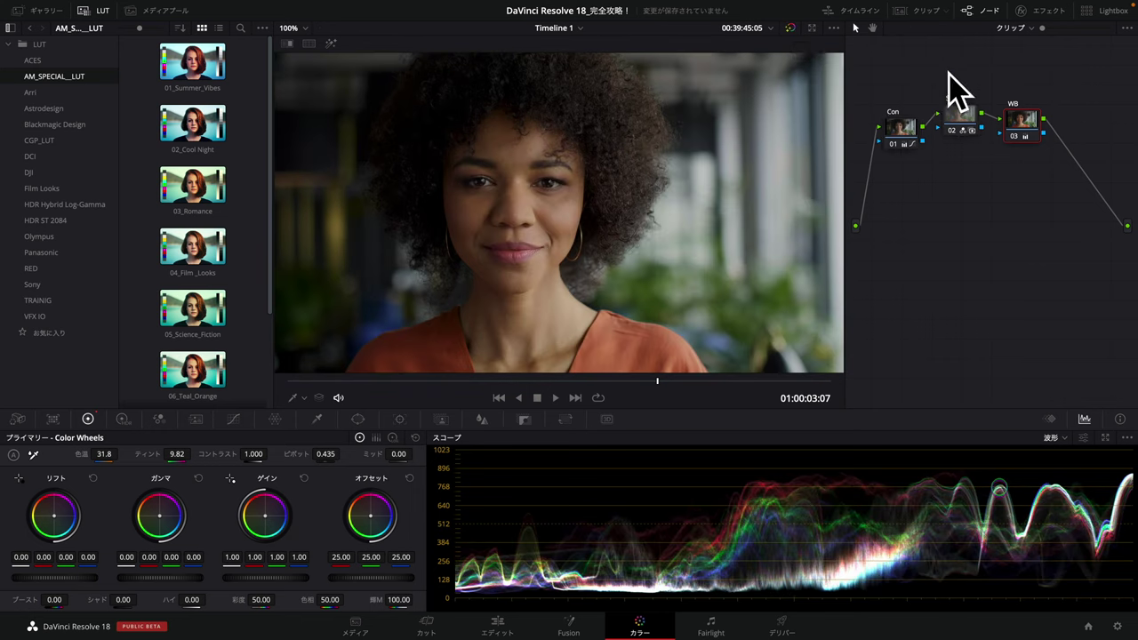
left_click_drag(1030, 121, 1030, 142)
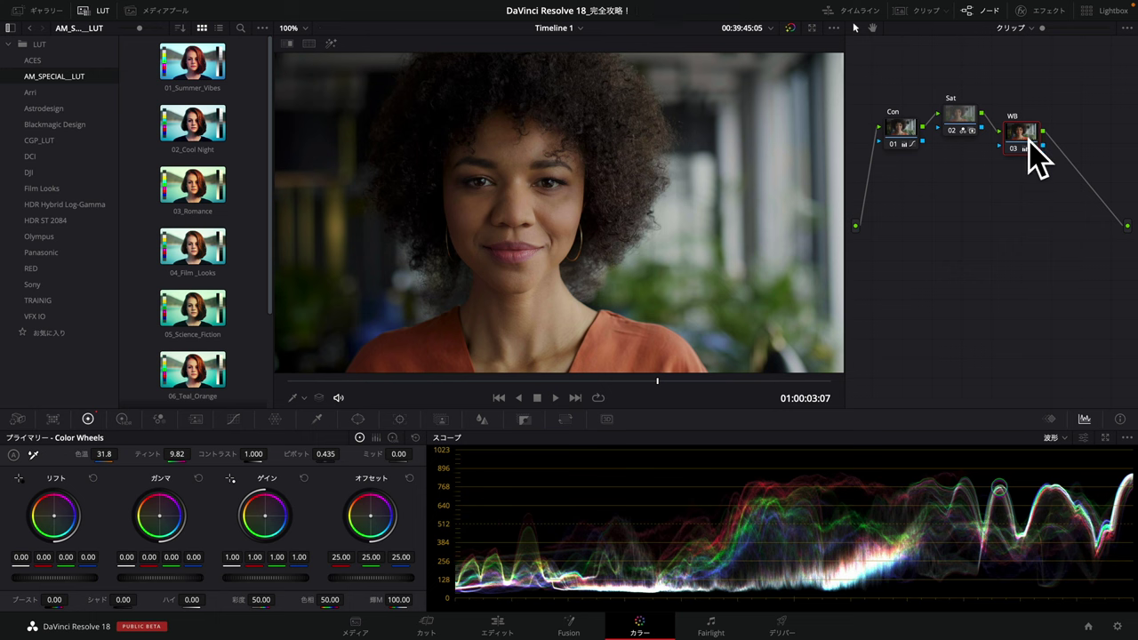
Add serial node 04 after WB, label it 'Look', and place it below the row under WB
right_click(1029, 143)
mouse_move(1073, 202)
left_click(973, 203)
key("Delete")
mouse_move(1078, 141)
left_mouse_down()
mouse_move(916, 249)
mouse_move(919, 267)
left_mouse_up()
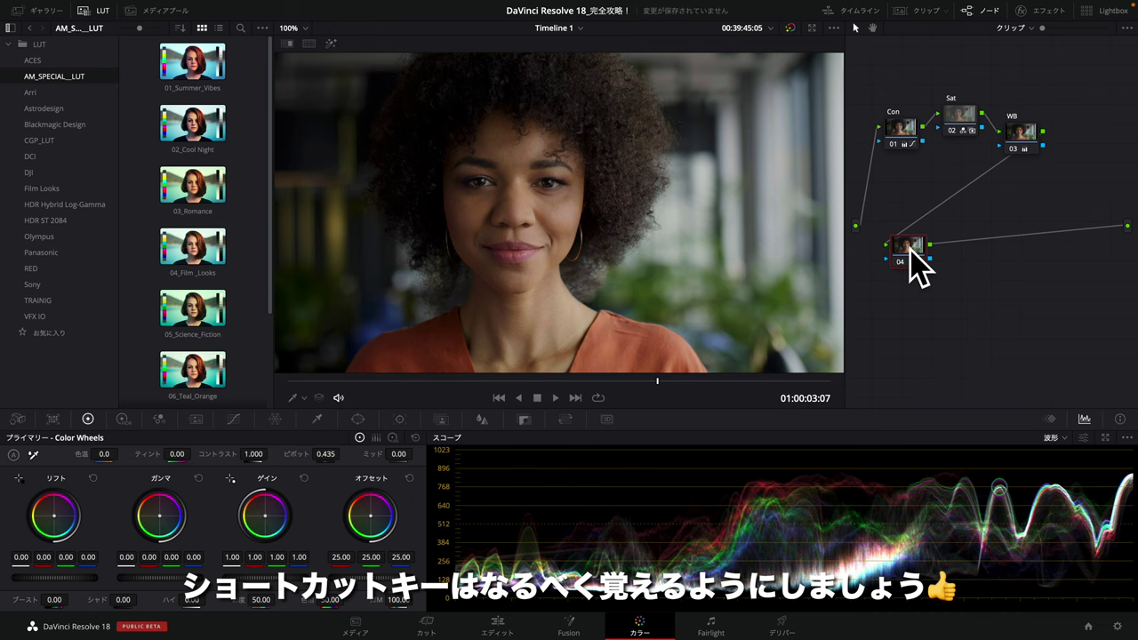
right_click(916, 258)
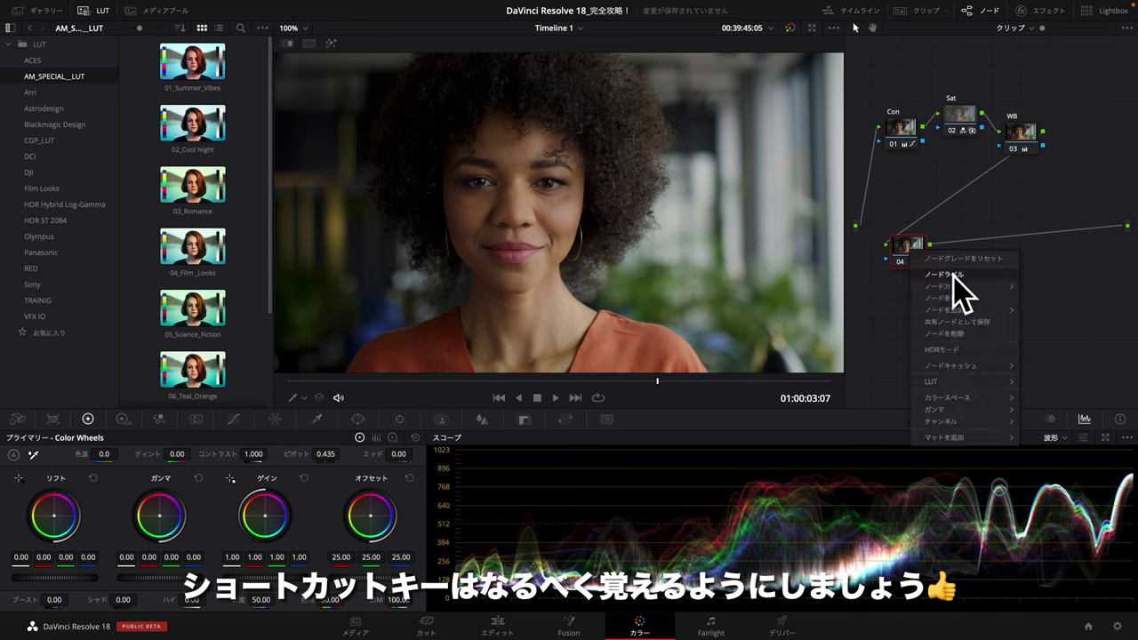
key("Escape")
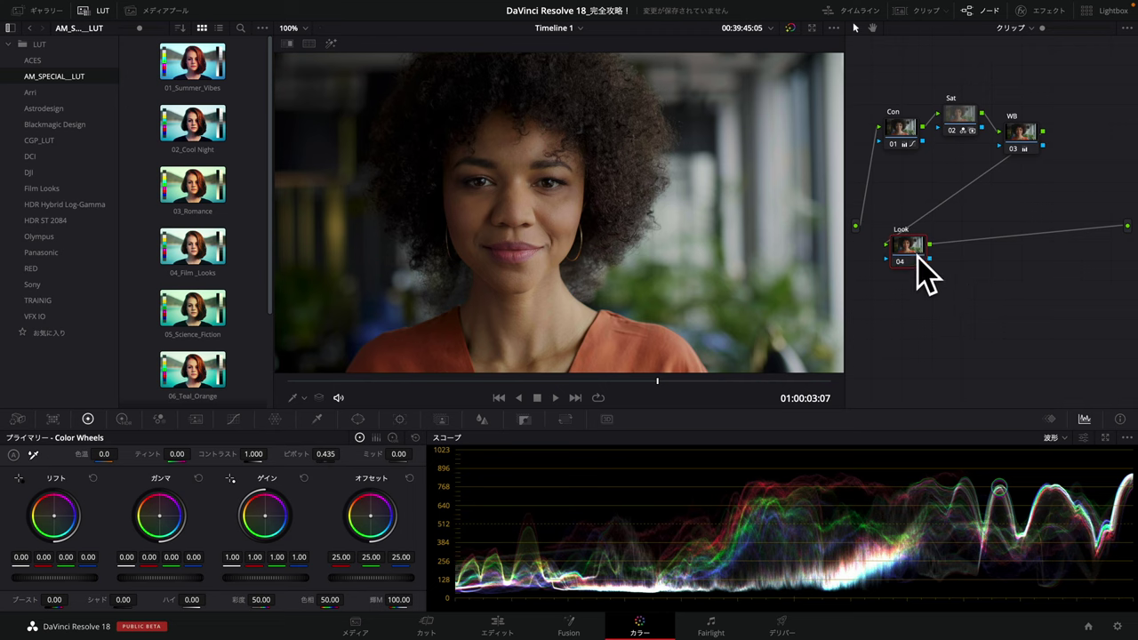
left_click_drag(915, 251, 923, 278)
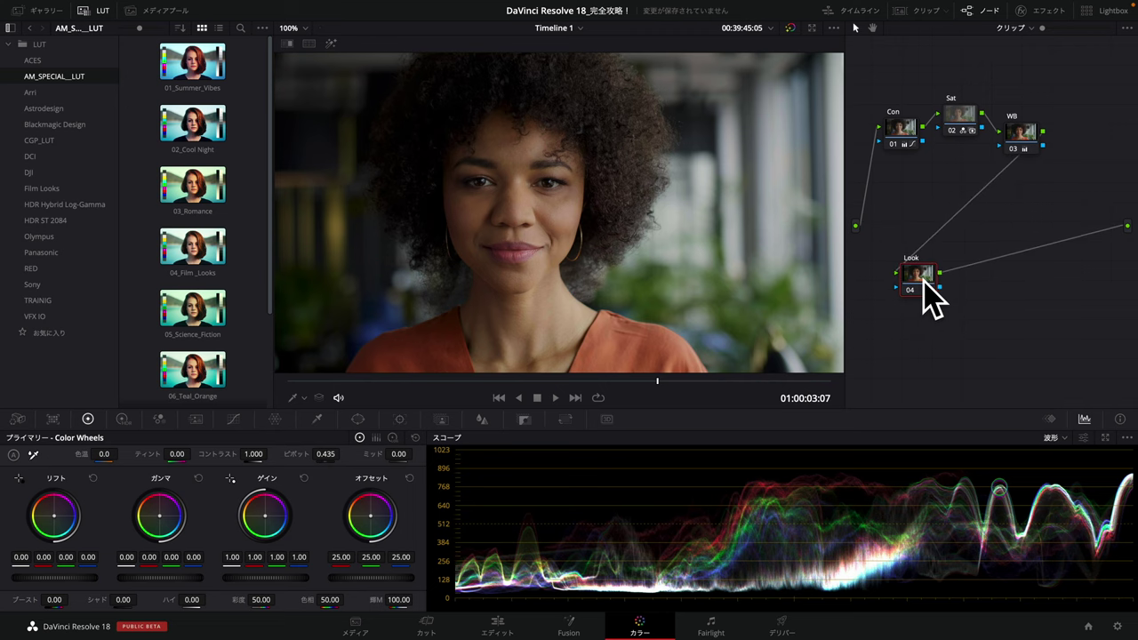
left_click_drag(922, 279, 1046, 280)
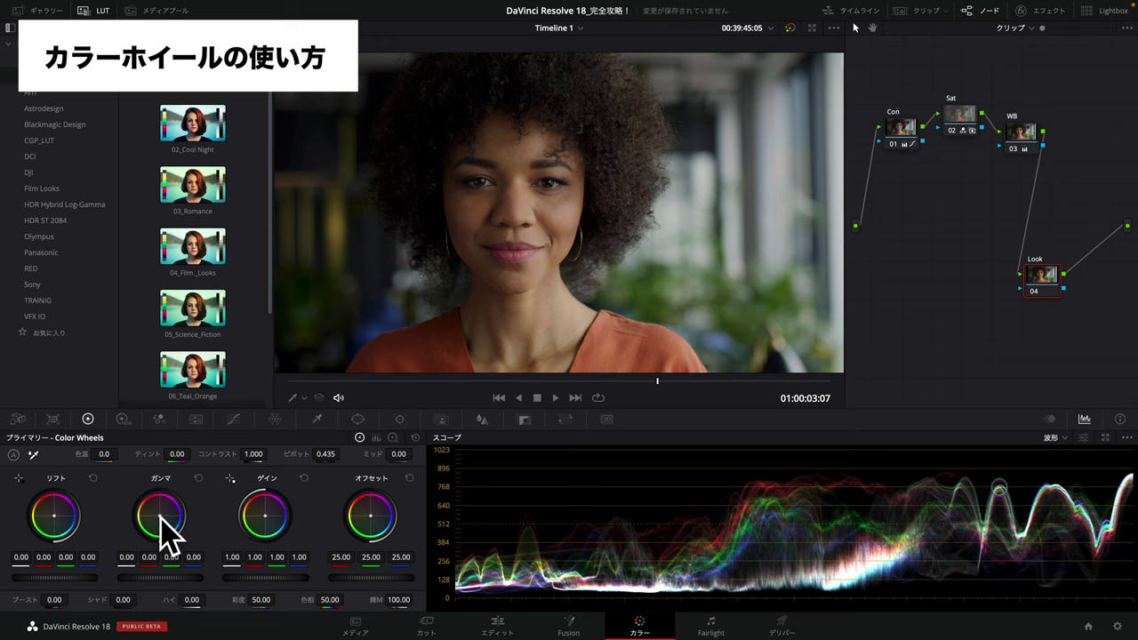
Shift Lift and Gamma slightly toward blue and warm the Gain to red 1.10, blue 0.86
left_click_drag(160, 516, 157, 520)
left_click_drag(265, 516, 260, 511)
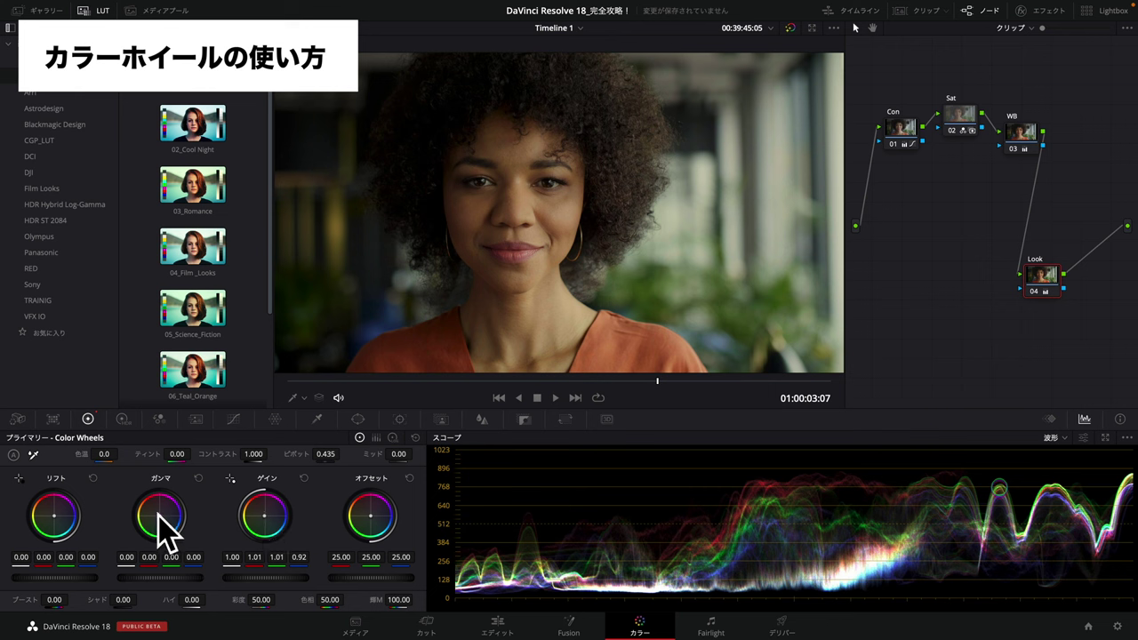
left_click_drag(160, 516, 161, 515)
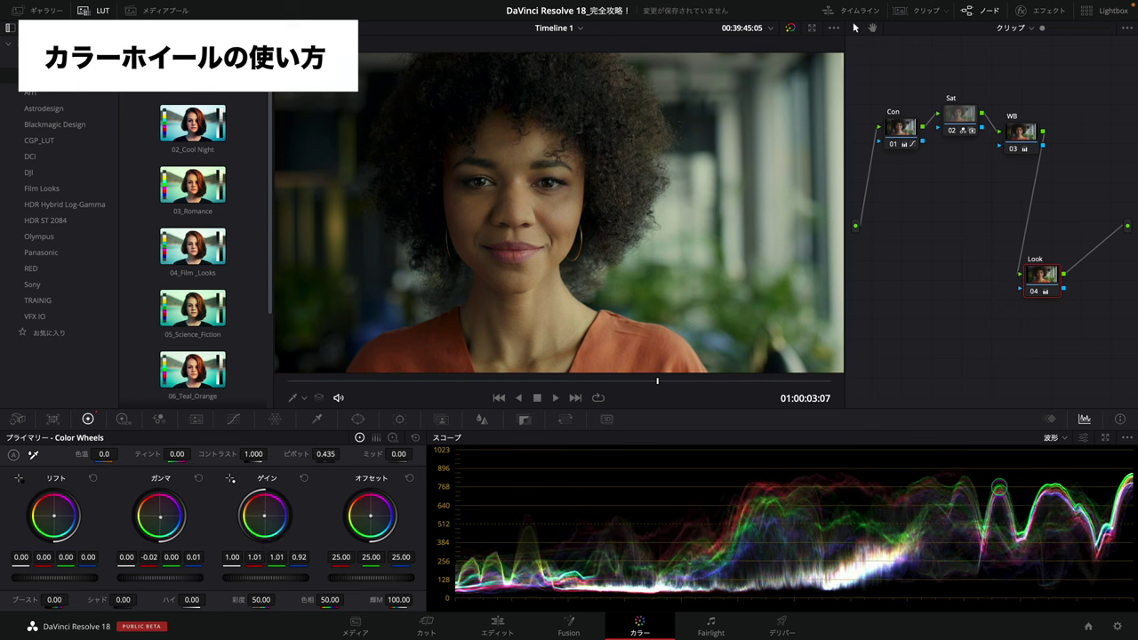
left_click_drag(54, 515, 56, 517)
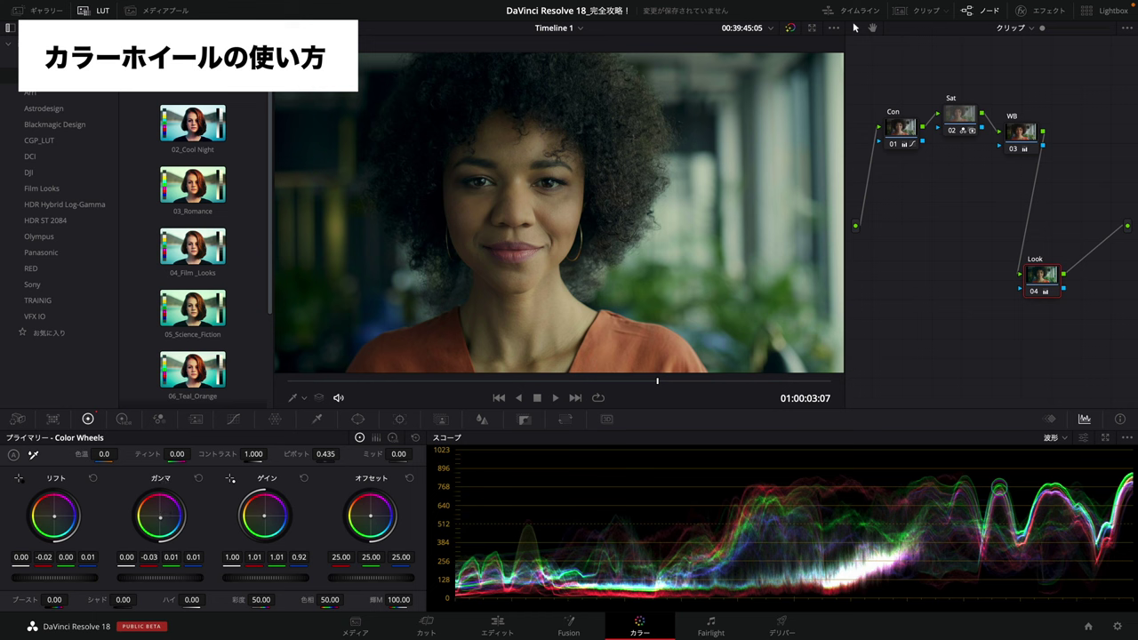
left_click_drag(54, 516, 55, 515)
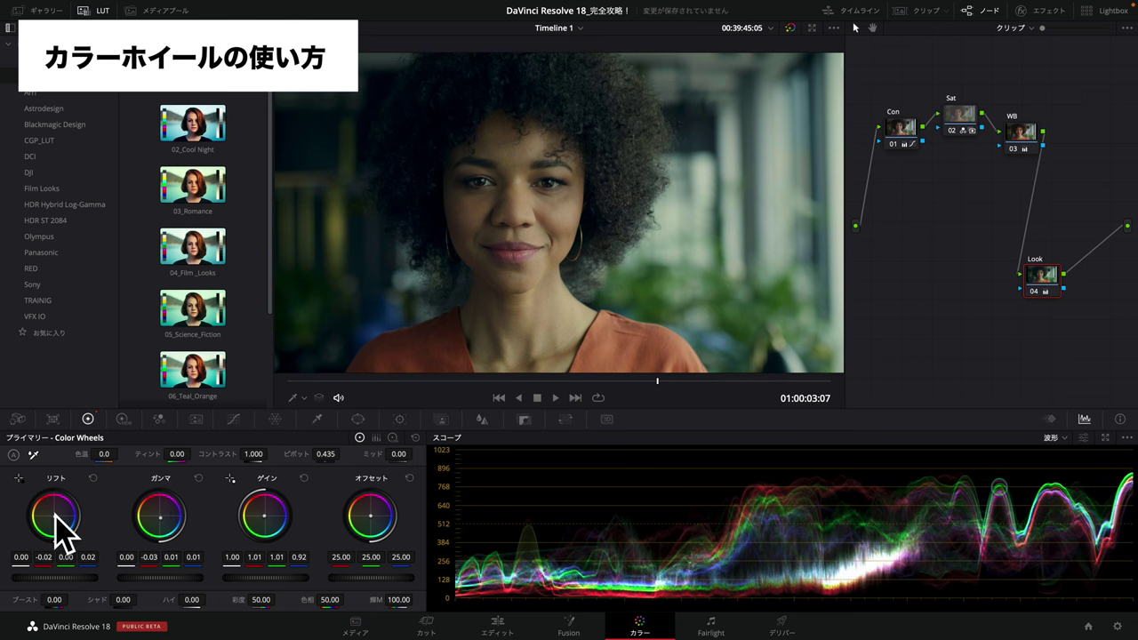
left_click_drag(264, 516, 264, 514)
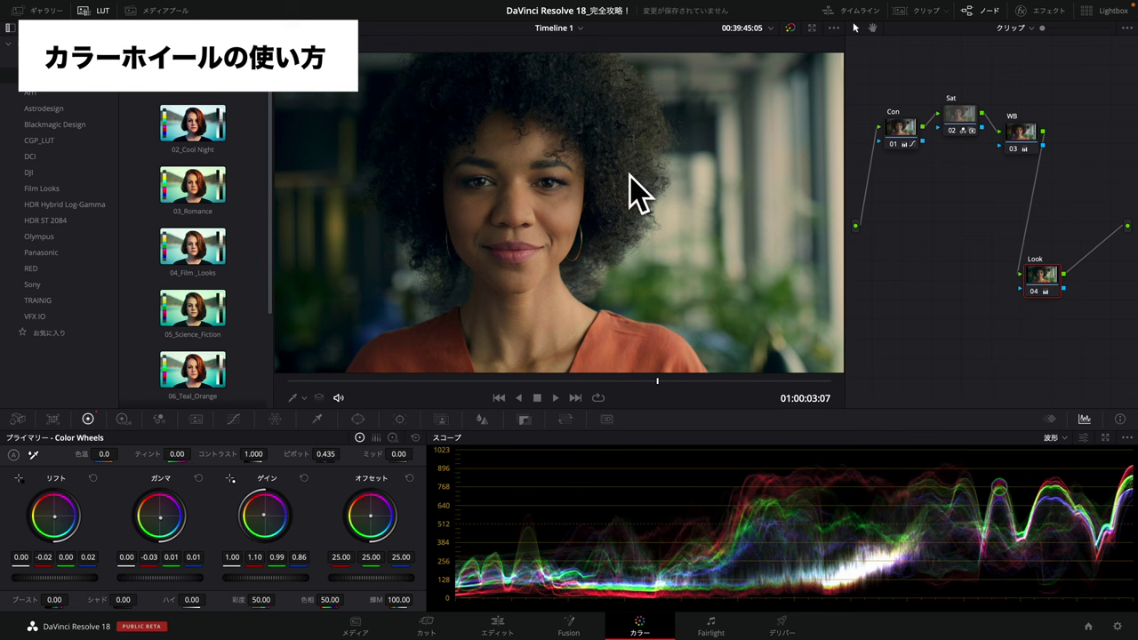
Toggle the Look node off and on with Ctrl+D to compare, repositioning it in the graph
left_click_drag(1046, 286, 925, 305)
key("ctrl+d")
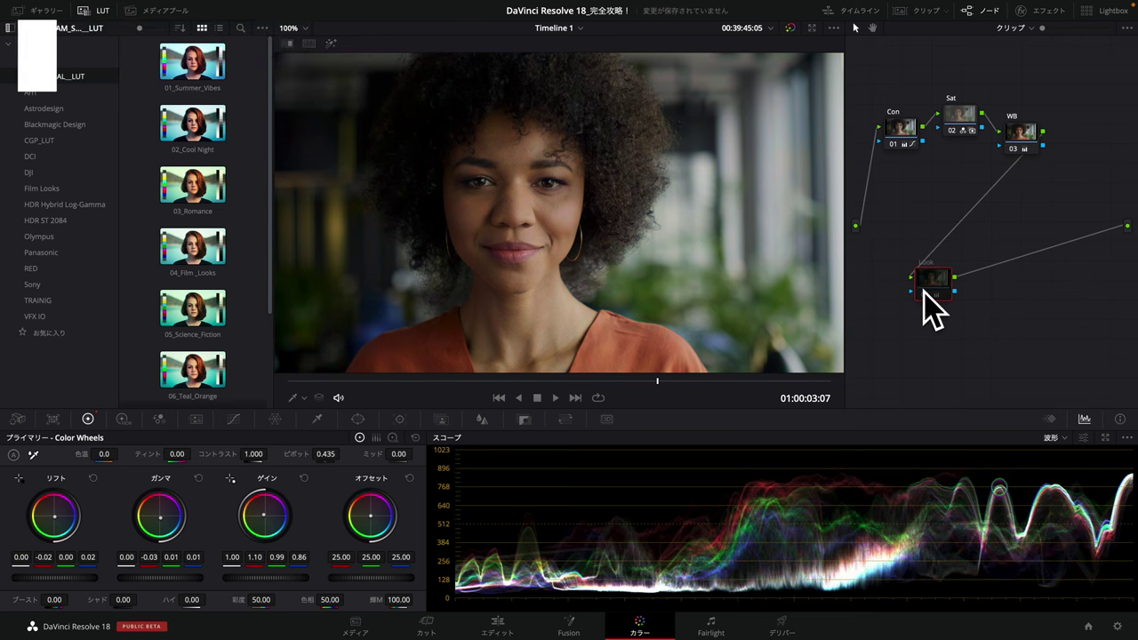
key("ctrl+d")
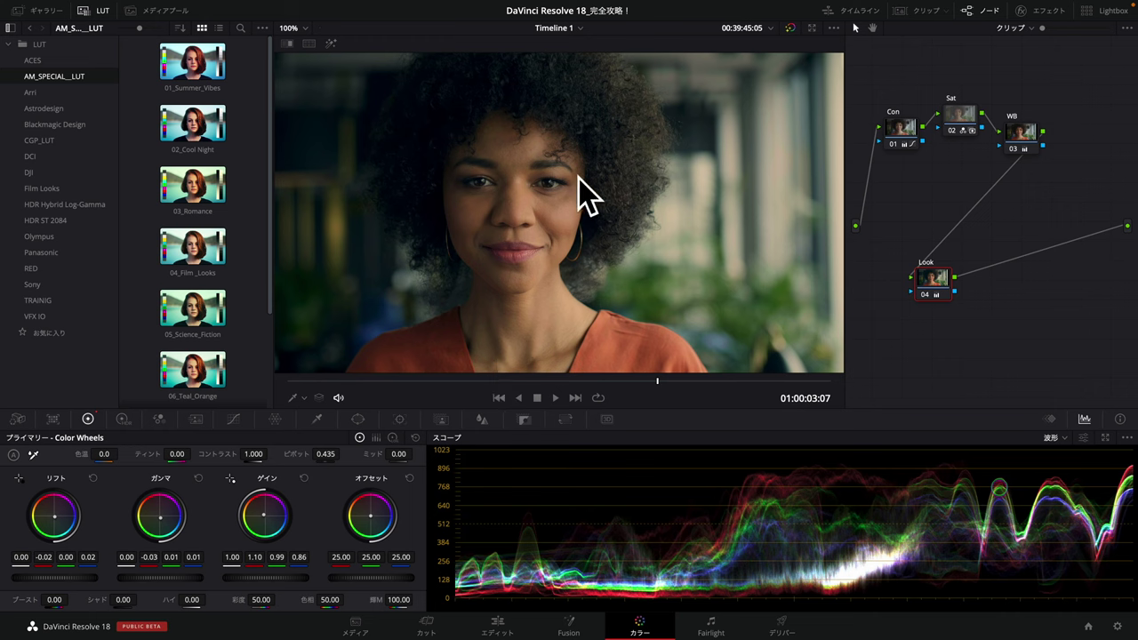
mouse_move(921, 276)
left_mouse_down()
mouse_move(907, 281)
mouse_move(919, 286)
left_mouse_up()
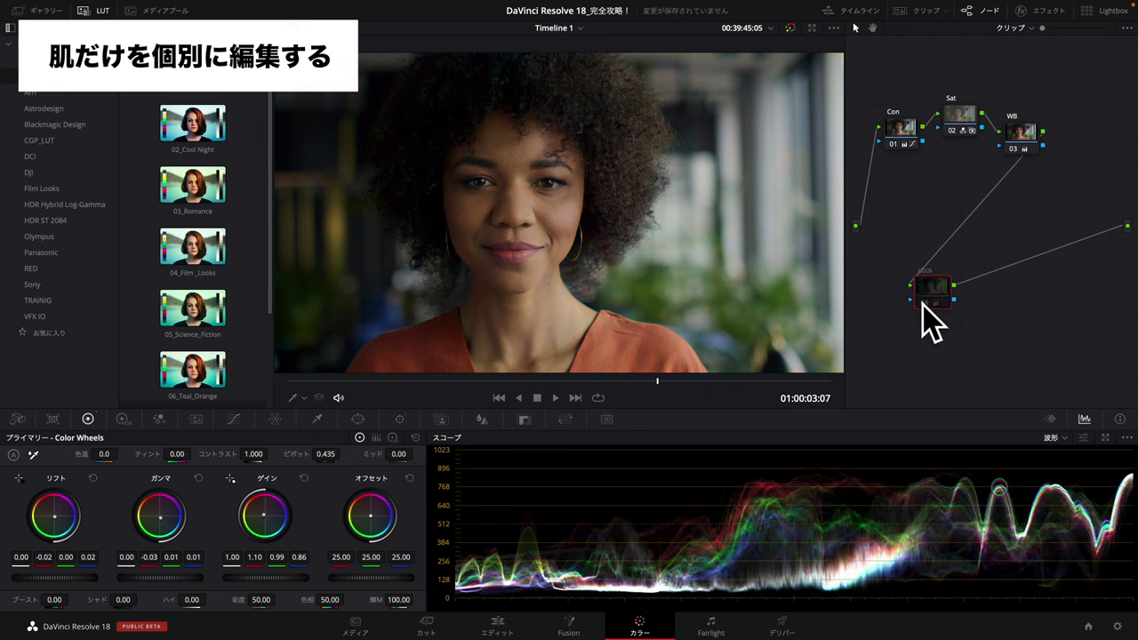
Insert a new serial node 04 before Look and arrange the two nodes side by side
left_click_drag(923, 305, 954, 311)
right_click(966, 299)
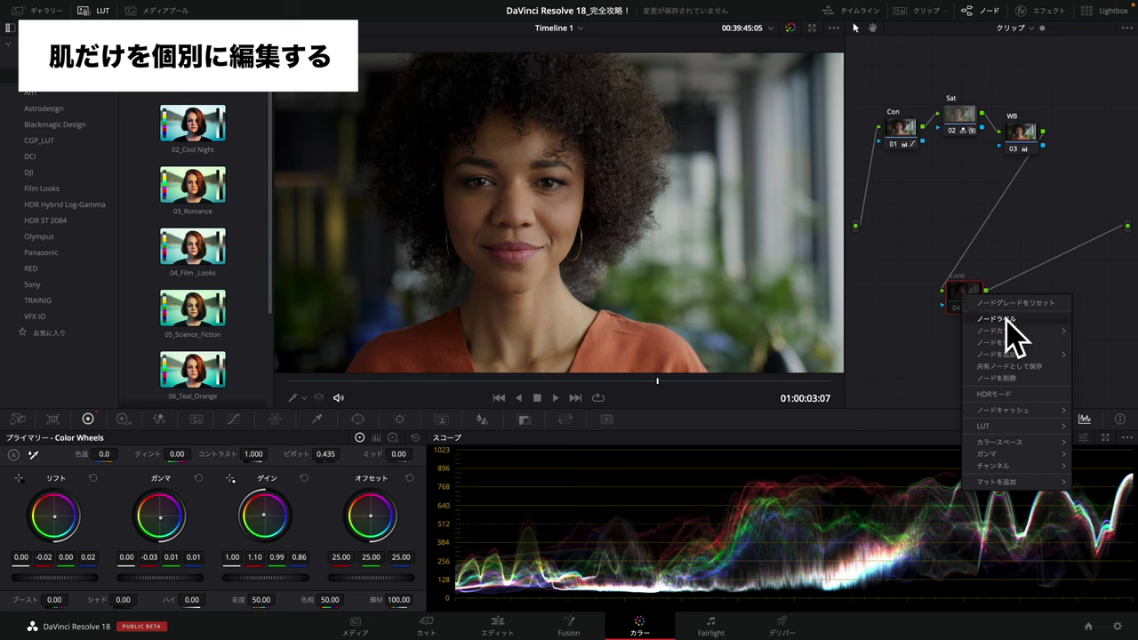
mouse_move(1001, 355)
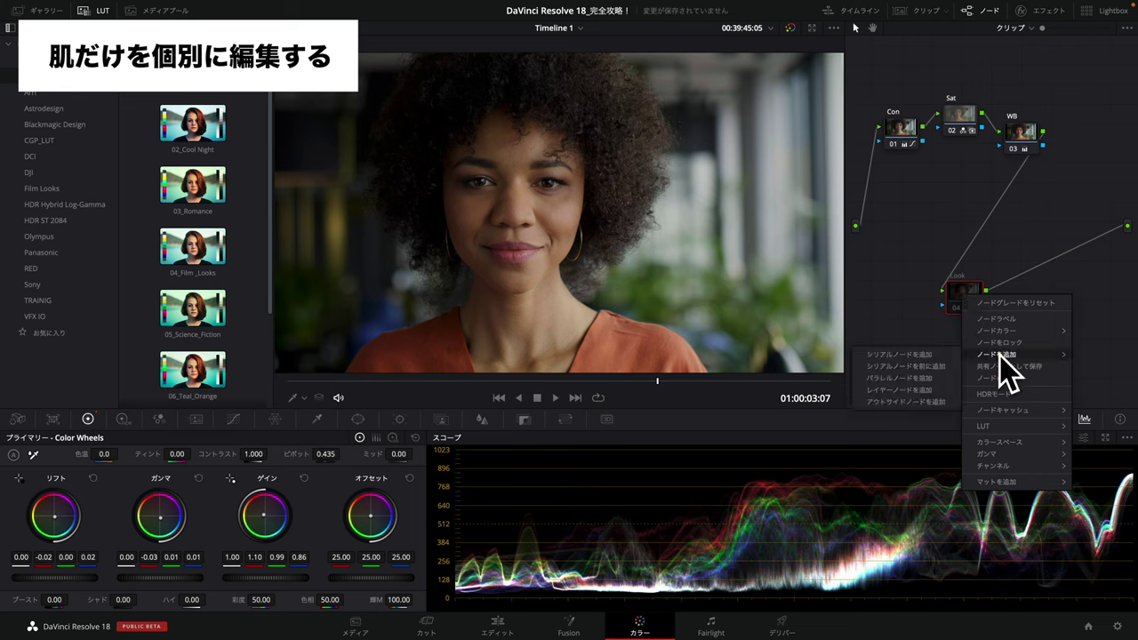
left_click(904, 365)
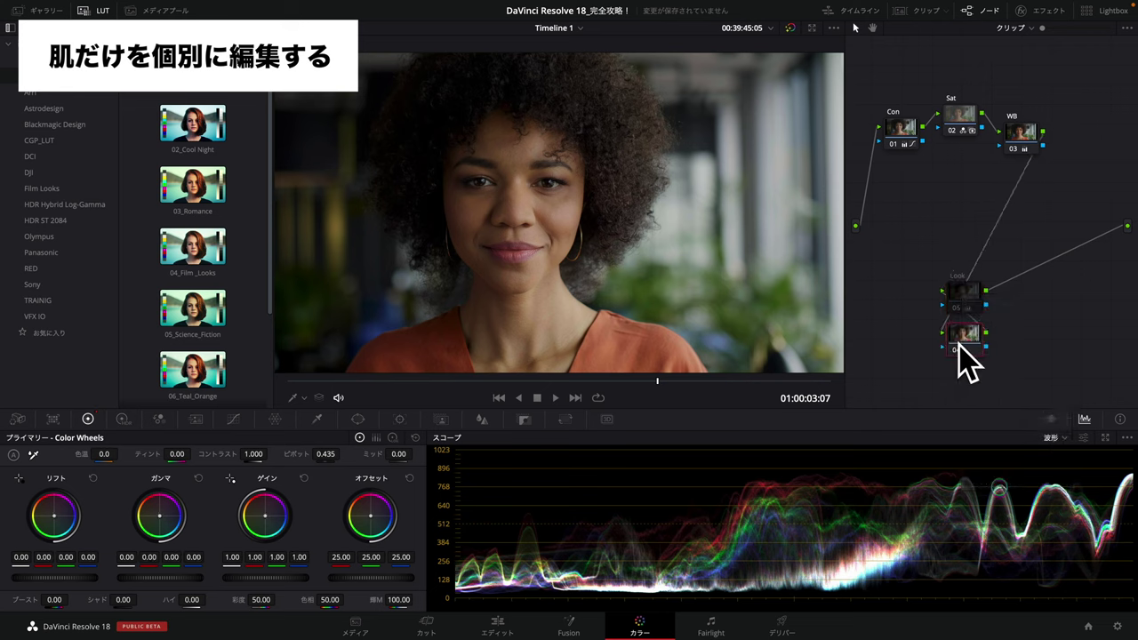
left_click_drag(982, 329, 942, 294)
left_click_drag(1041, 343, 1013, 305)
left_click(938, 285)
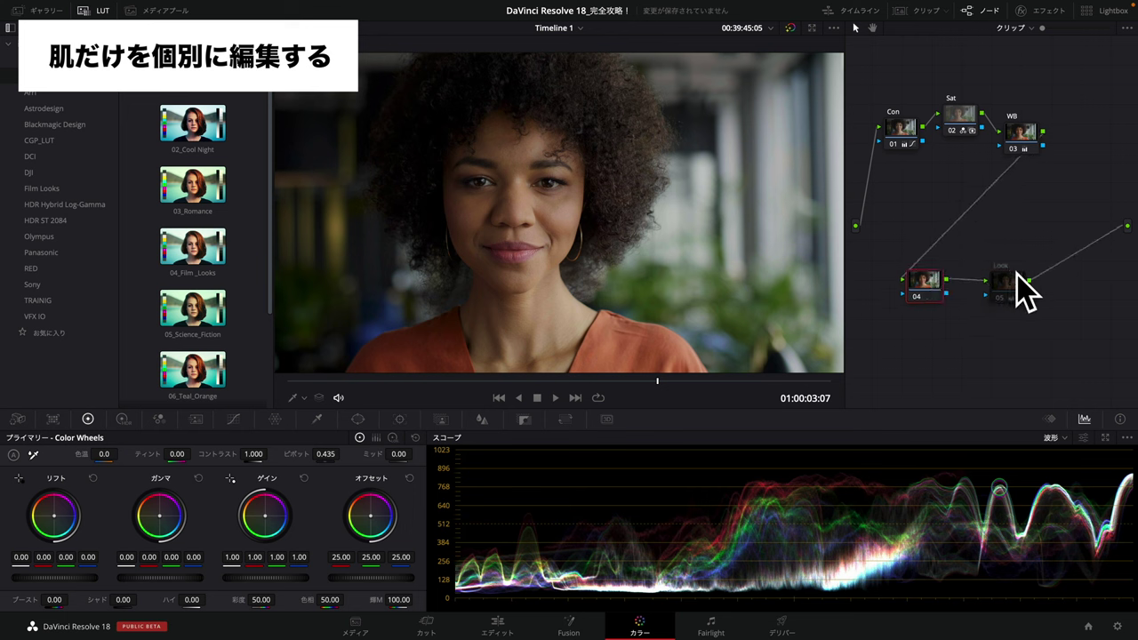
left_click(999, 297)
left_click(999, 297)
Move the Look node higher in the graph and disable it with Ctrl+D
left_click(897, 141)
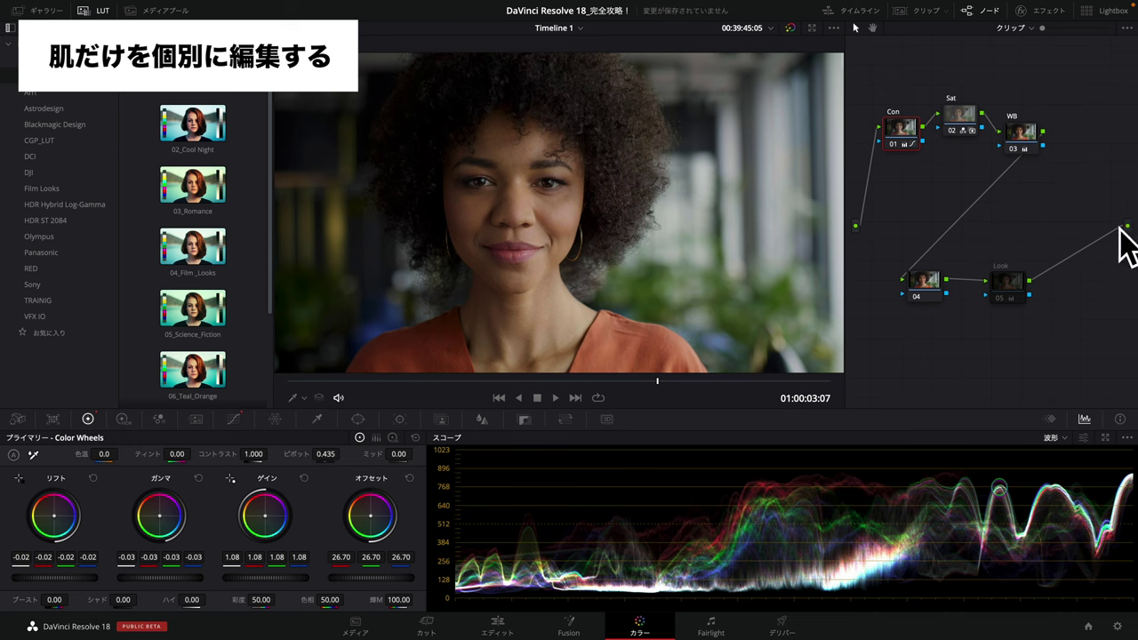
mouse_move(902, 132)
left_click_drag(1019, 288, 1024, 235)
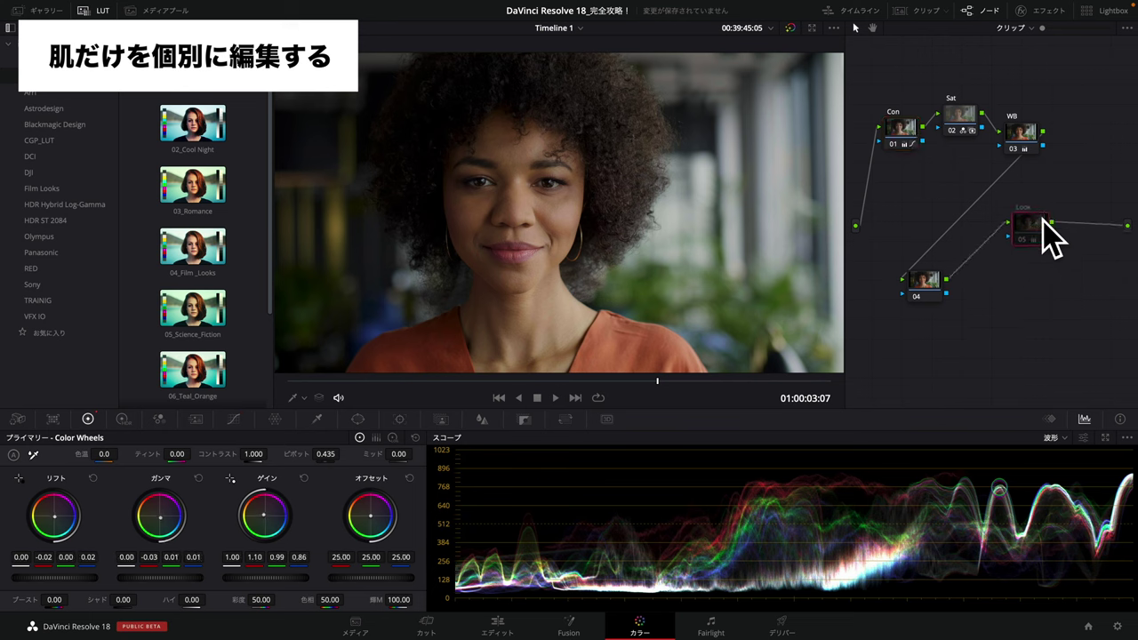
left_click_drag(1027, 254, 1039, 276)
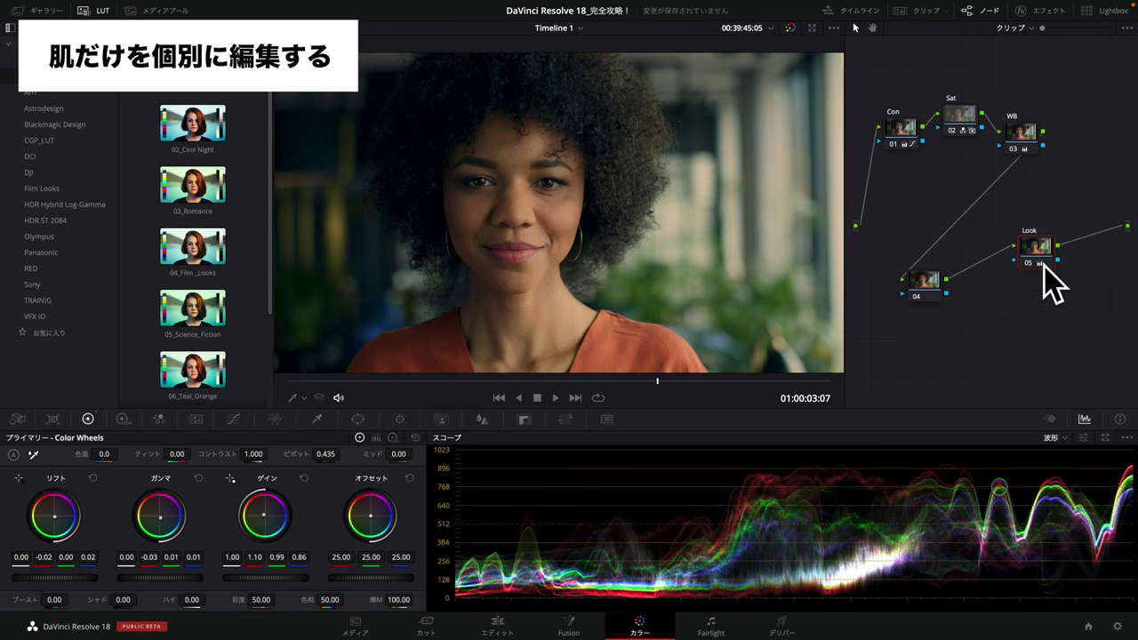
key("ctrl+d")
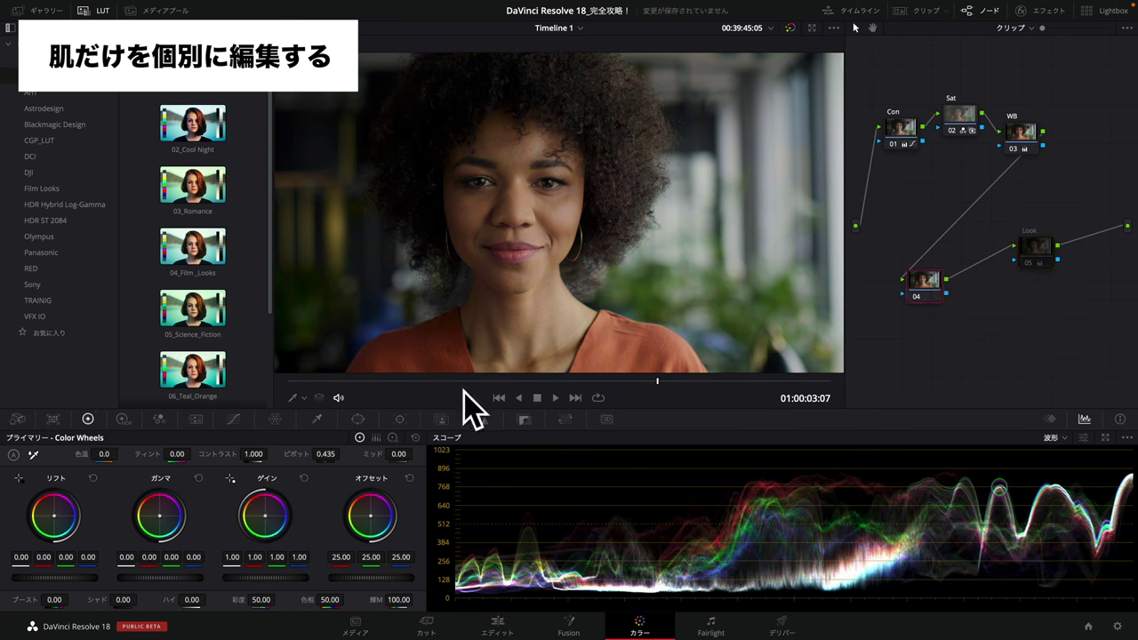
Sample the face and neck skin with the HSL qualifier, viewing the Shift+H highlight
left_click(319, 420)
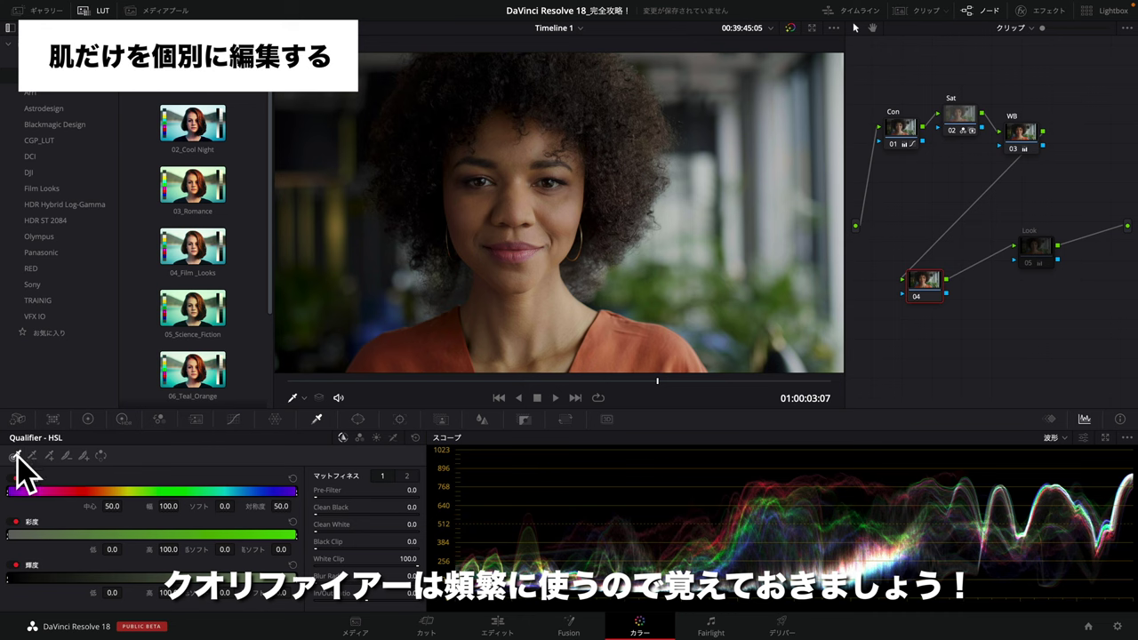
left_click(563, 216)
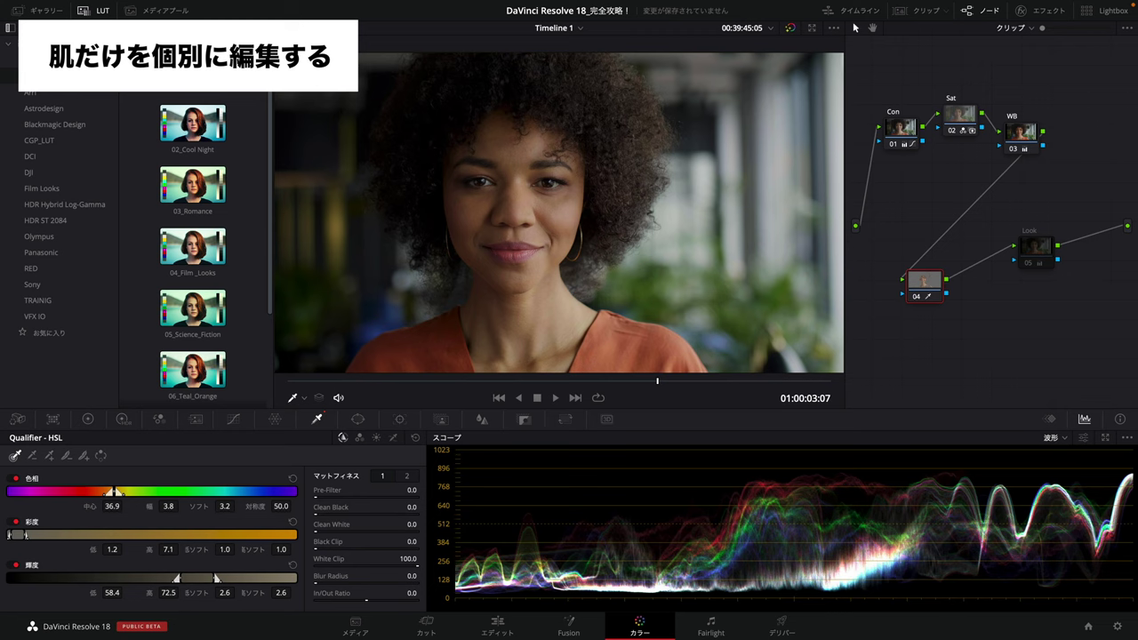
key("shift+h")
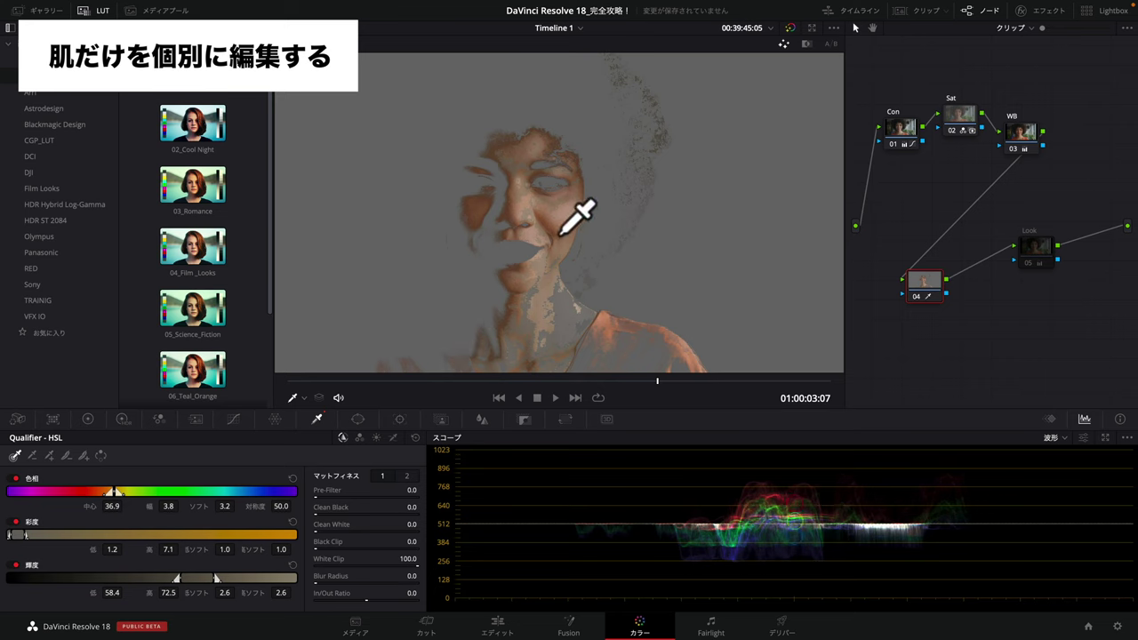
mouse_move(562, 232)
left_mouse_down()
mouse_move(510, 152)
mouse_move(540, 285)
left_mouse_up()
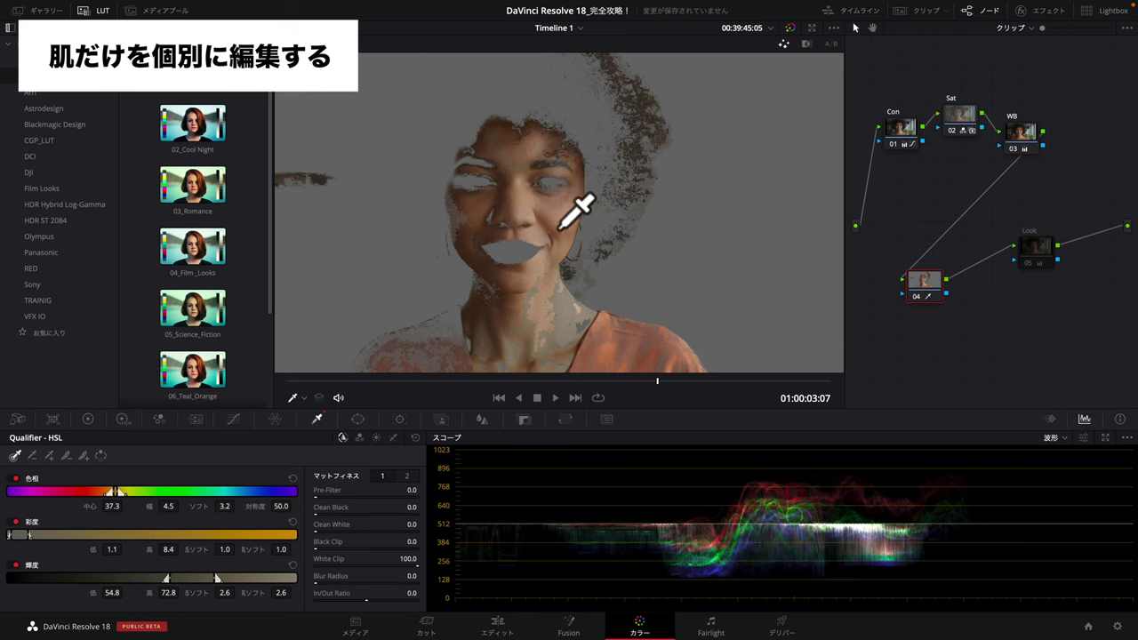
left_click_drag(540, 286, 590, 305)
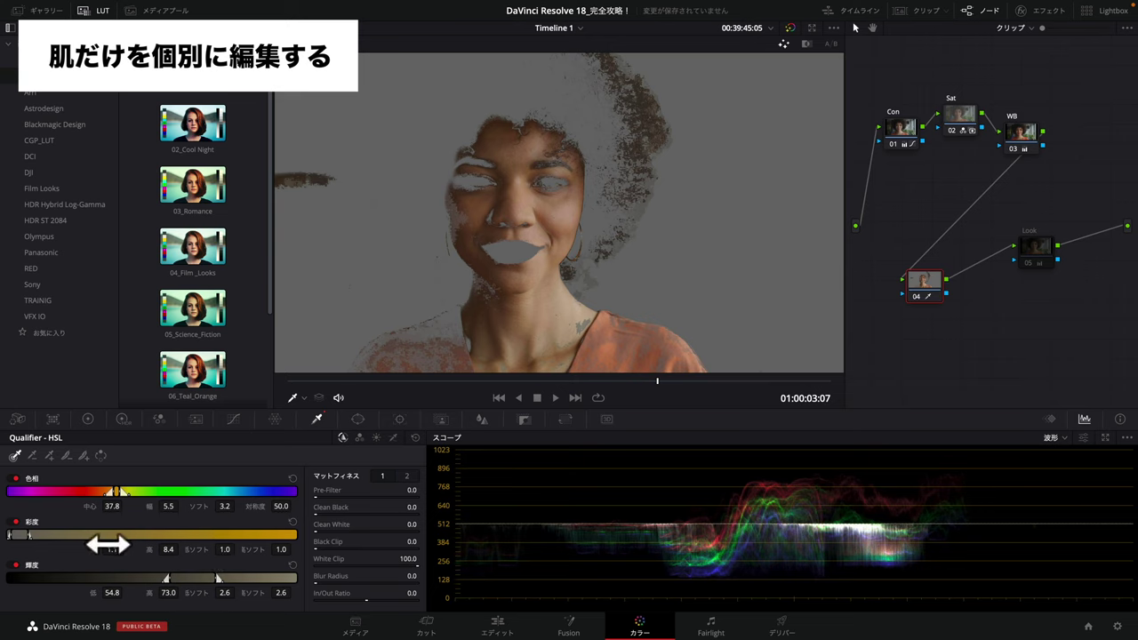
Refine the skin matte: luminance low 56.0, narrower hue width, saturation low soft 1.4
left_click_drag(111, 550, 126, 548)
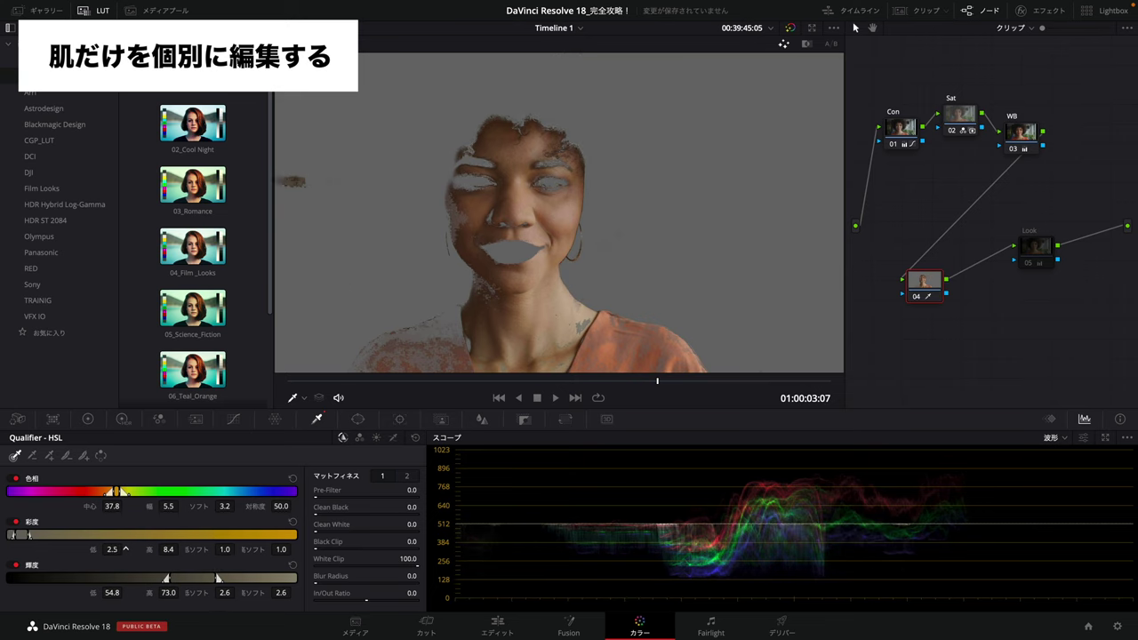
left_click_drag(111, 589, 118, 588)
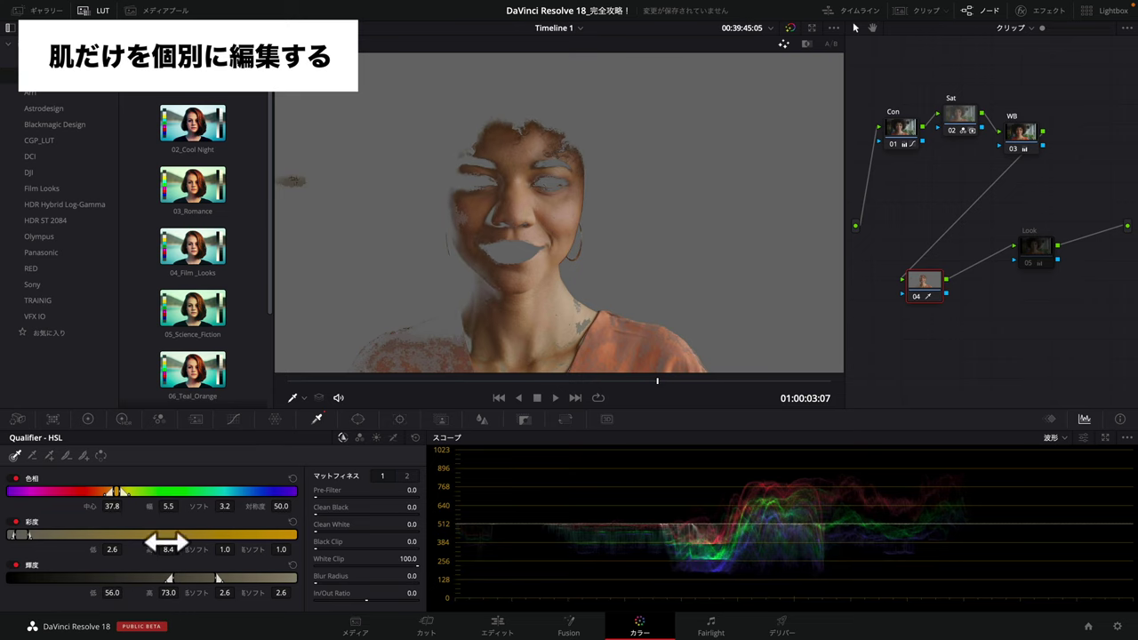
left_click_drag(167, 507, 254, 506)
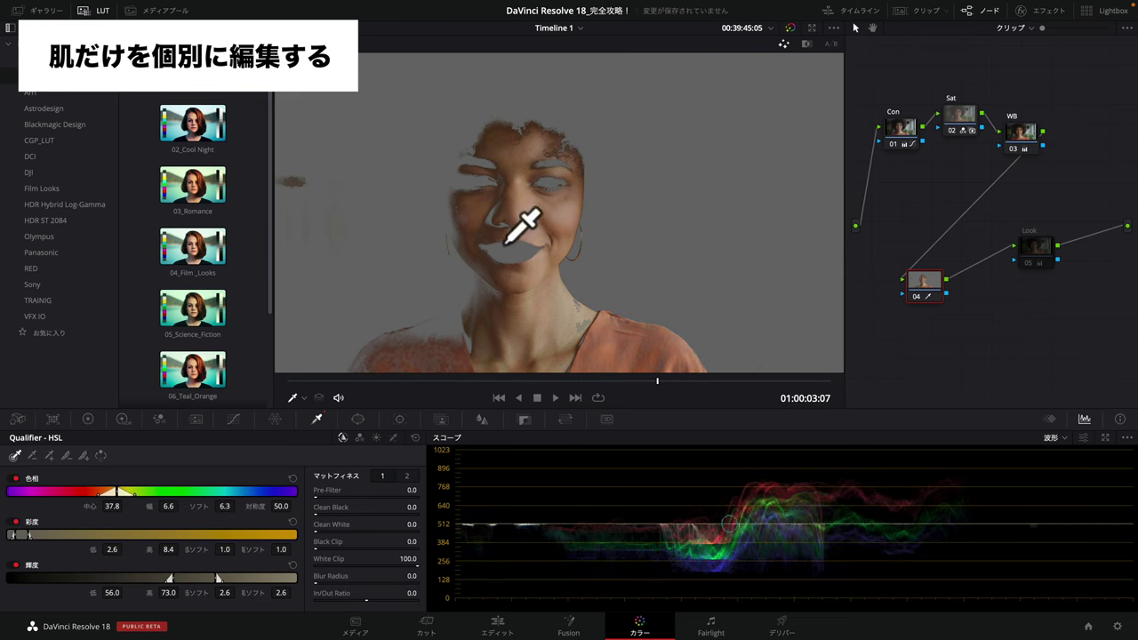
left_click_drag(224, 549, 233, 550)
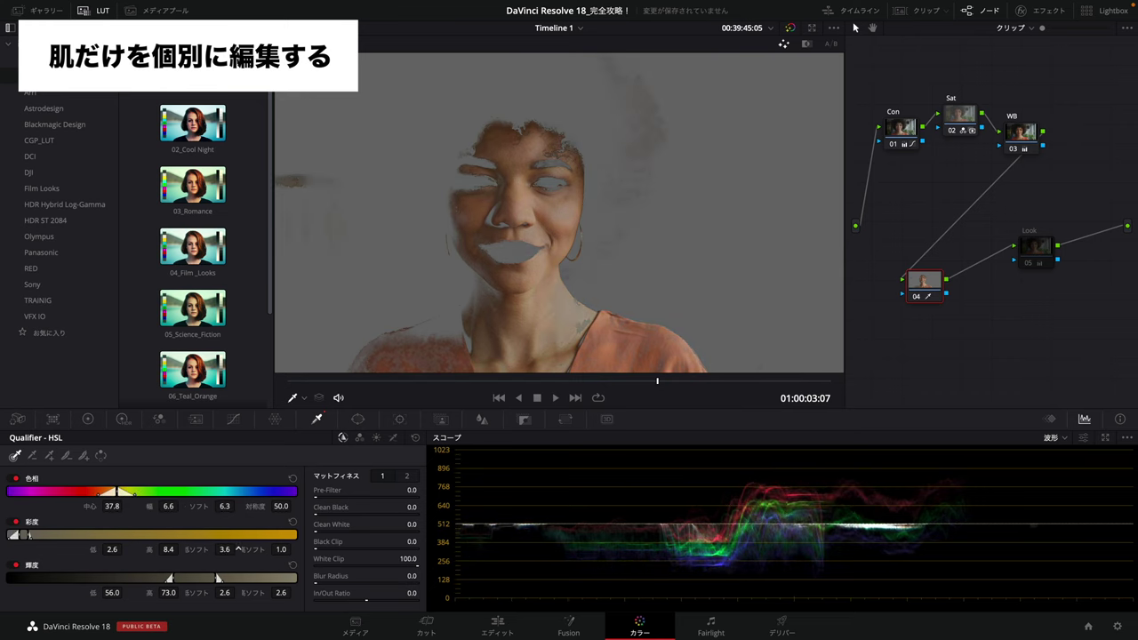
left_click_drag(238, 591, 204, 564)
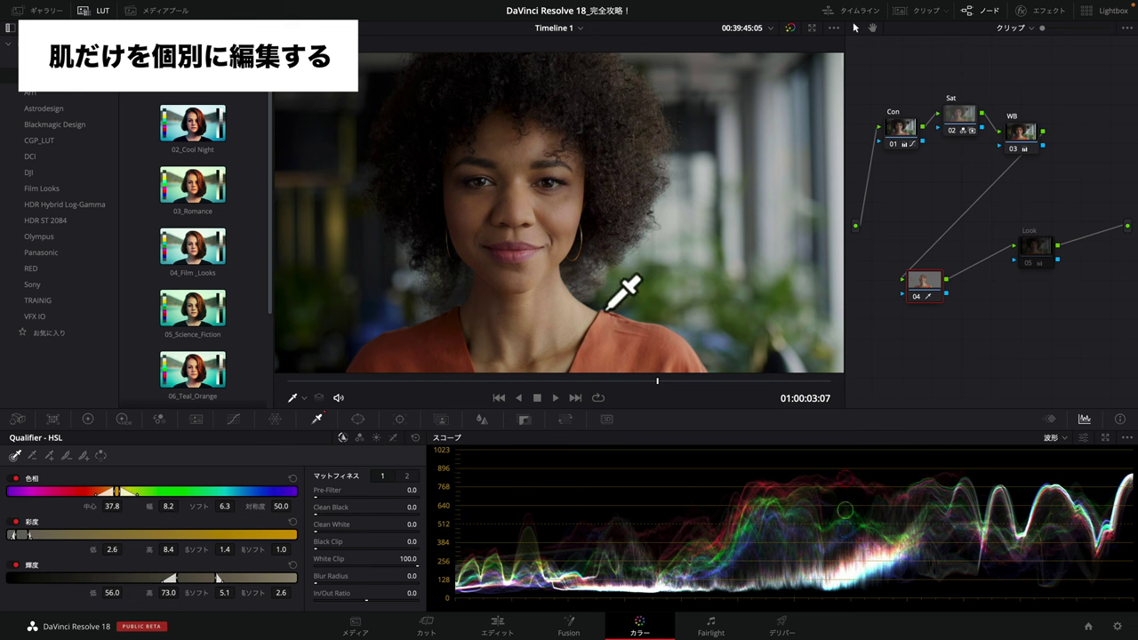
left_click_drag(926, 289, 908, 275)
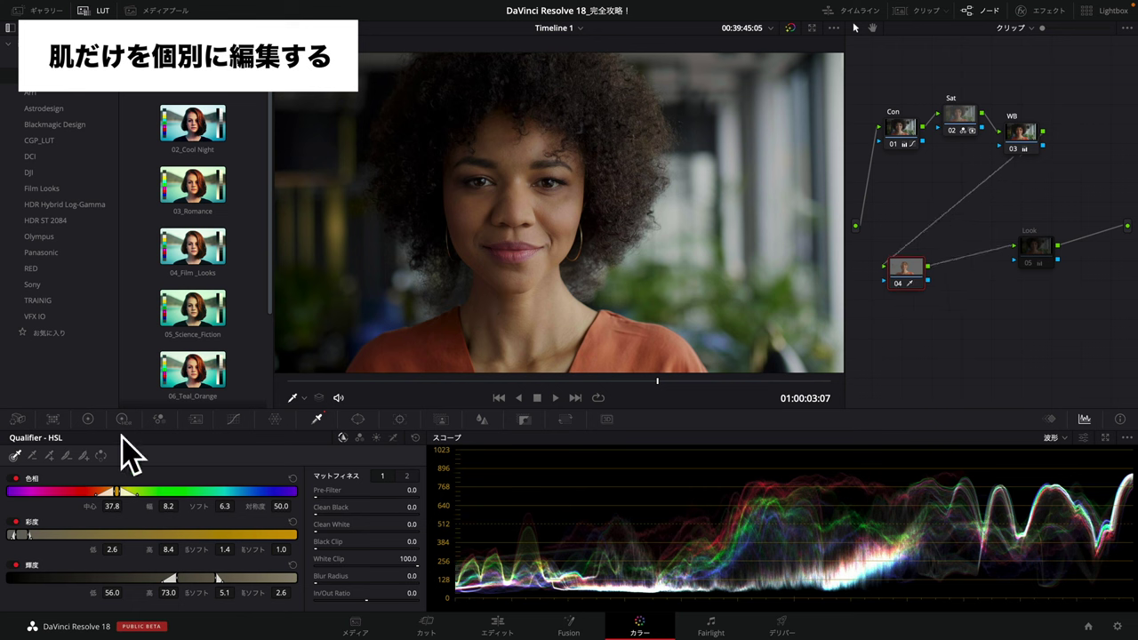
Set node 04's saturation to 58.60 in the Primary Color Wheels
left_click(87, 419)
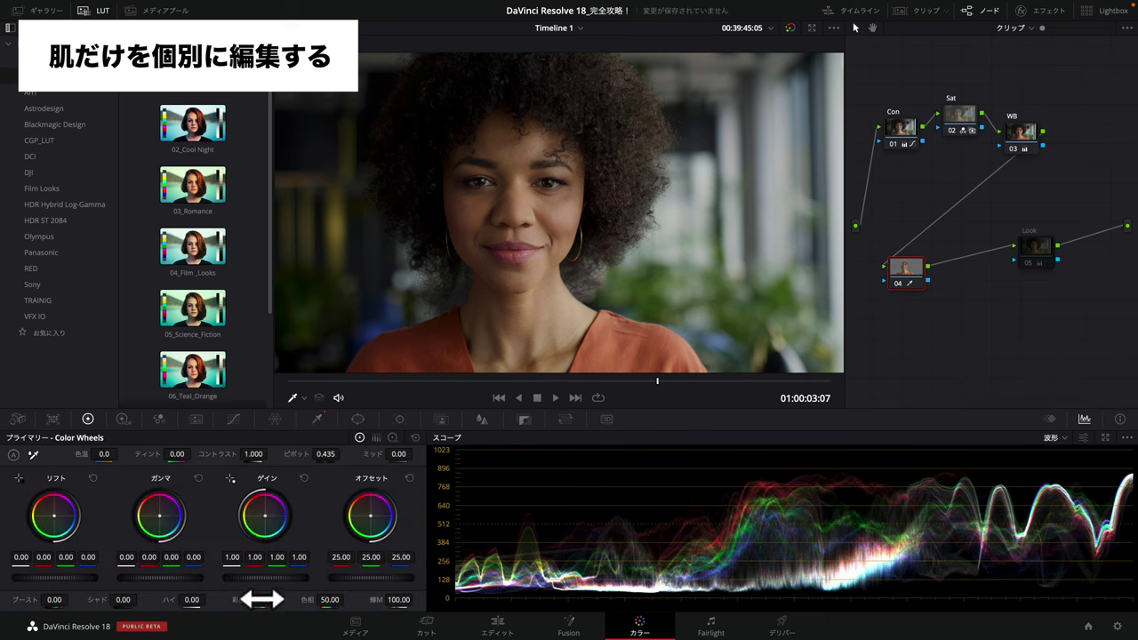
left_click_drag(261, 600, 264, 610)
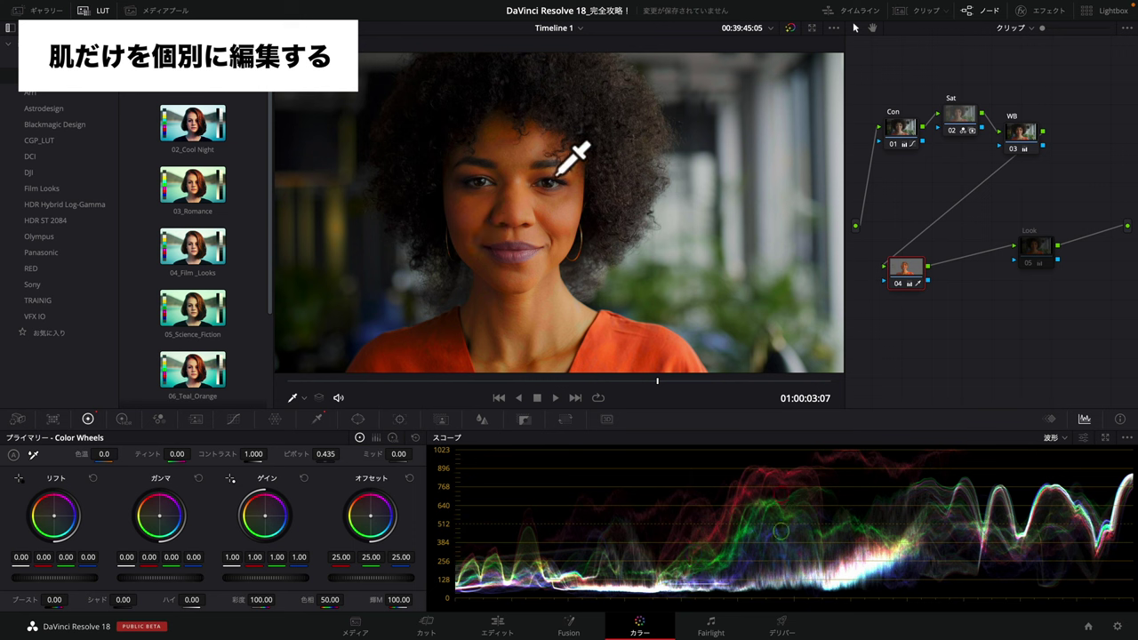
left_click(414, 438)
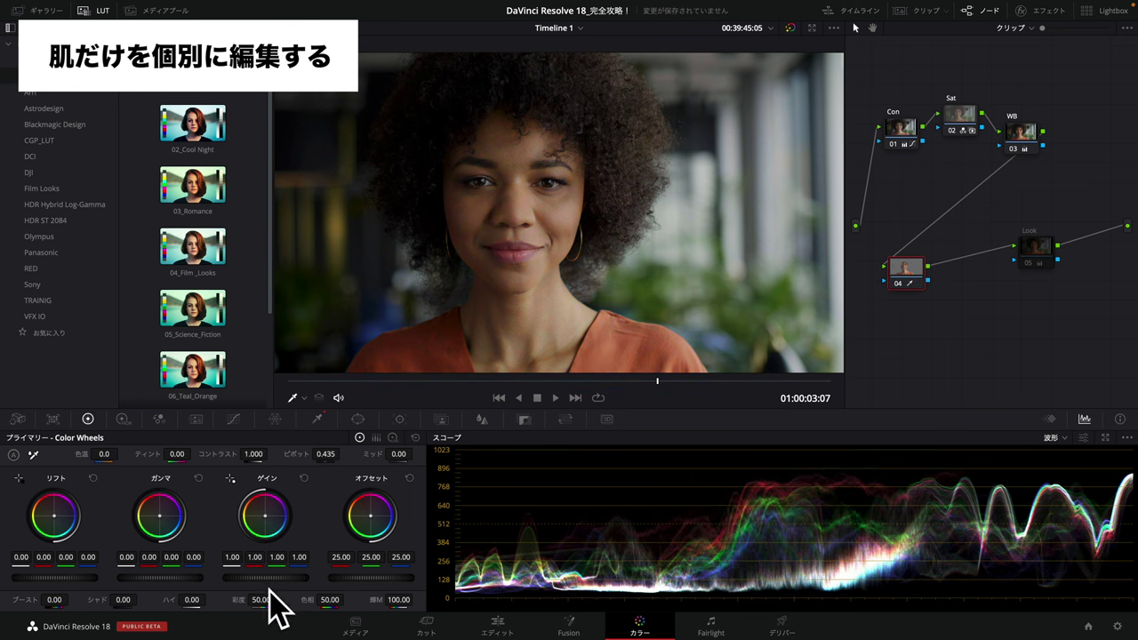
left_click_drag(279, 600, 278, 600)
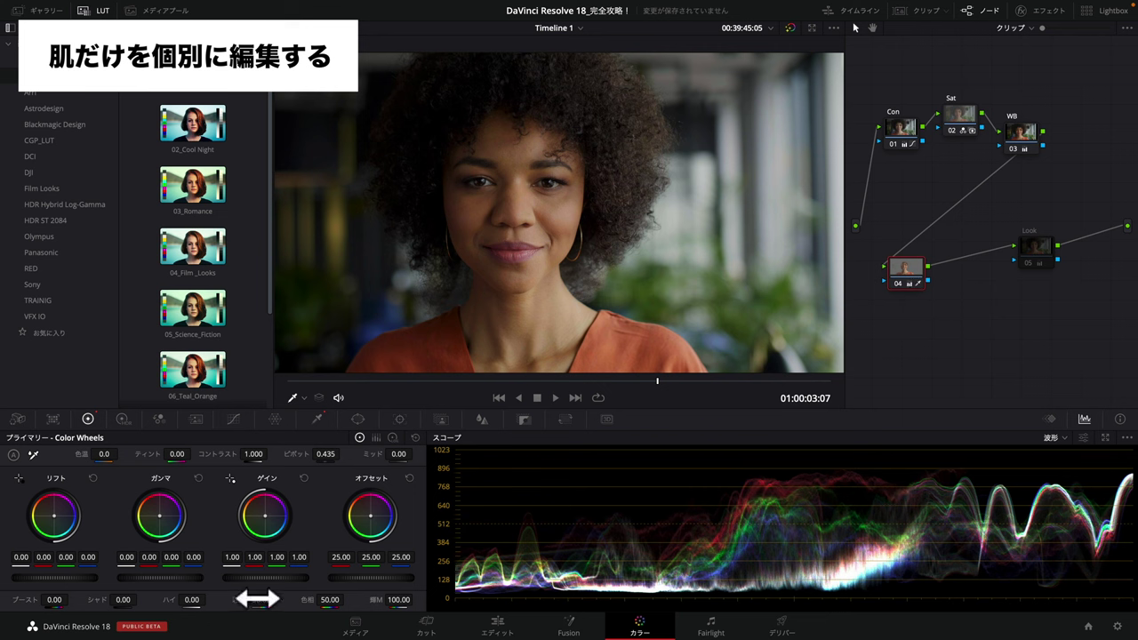
Re-enable the Look node and place it up-left beside node 04
left_click_drag(1040, 252, 999, 271)
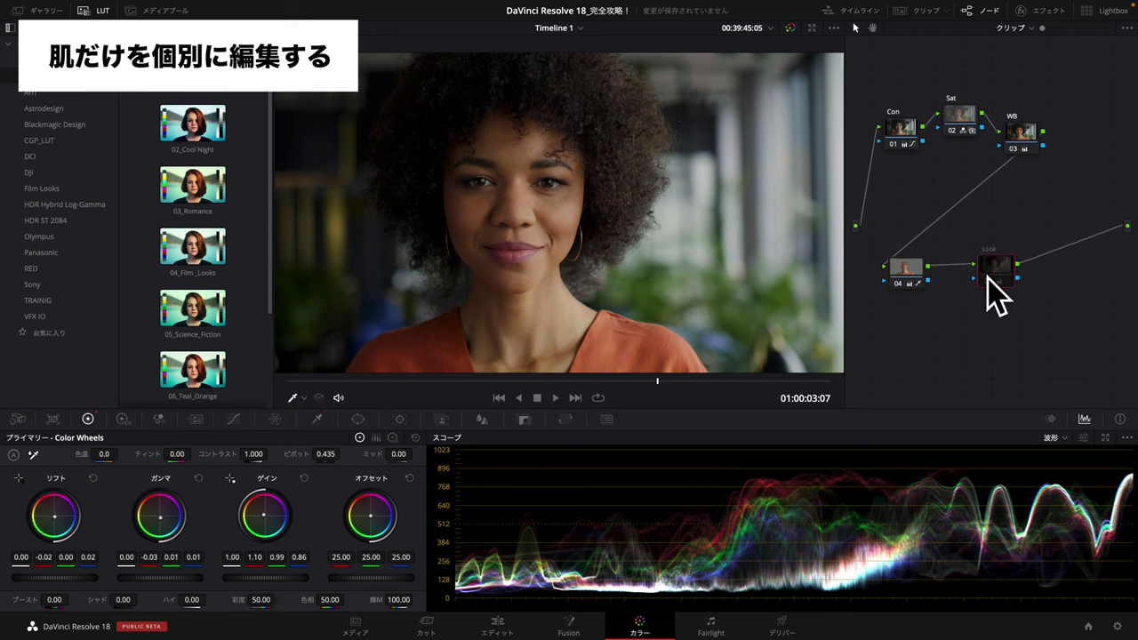
left_click(989, 281)
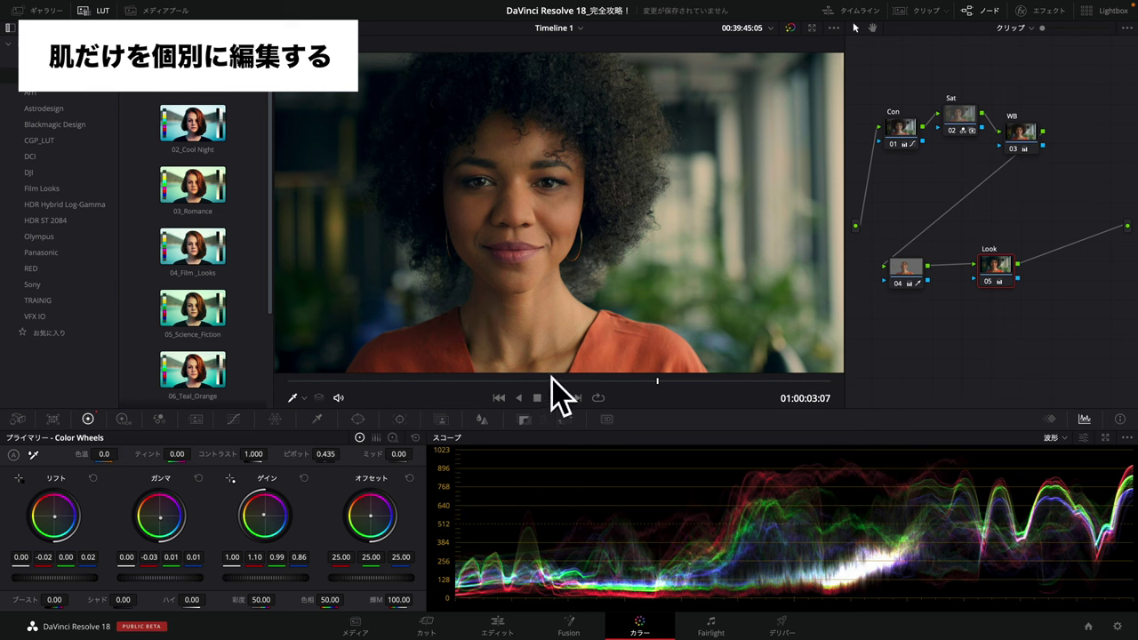
mouse_move(999, 269)
left_mouse_down()
mouse_move(1017, 246)
mouse_move(984, 271)
left_mouse_up()
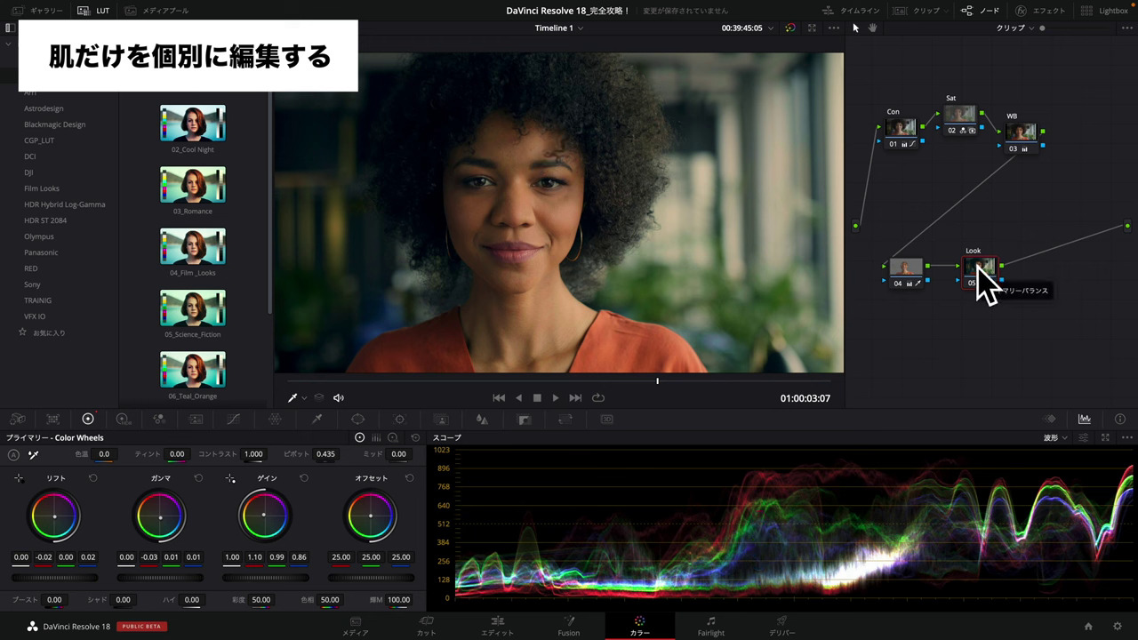
left_click_drag(977, 264, 966, 249)
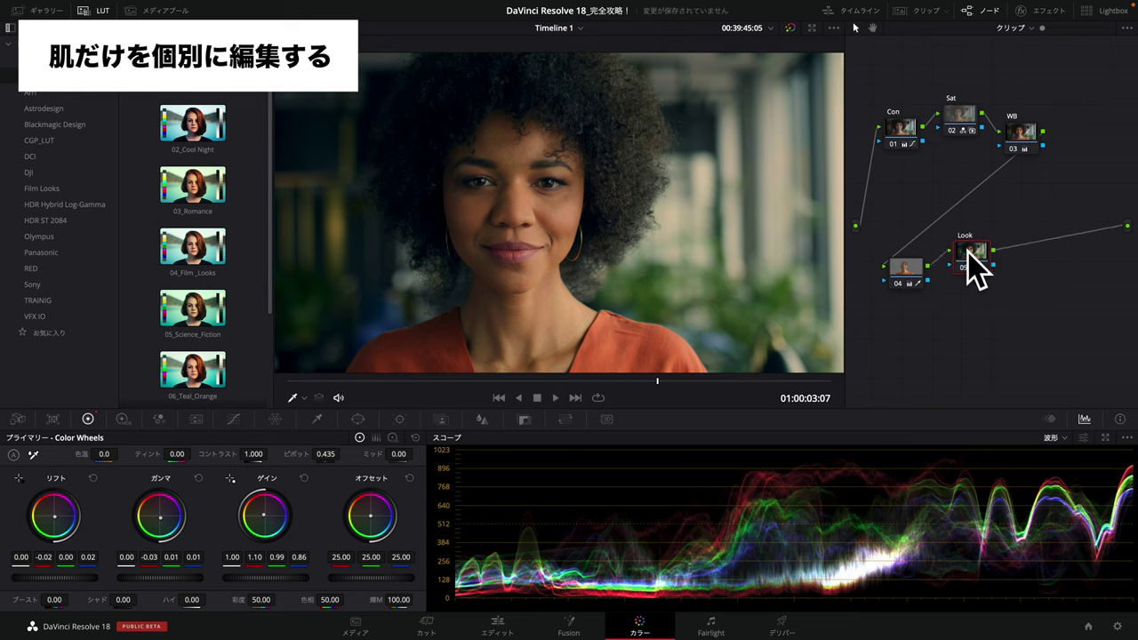
Label node 04 'Skin', add layer node 06 beneath Look, and link Skin's key into it
right_click(904, 265)
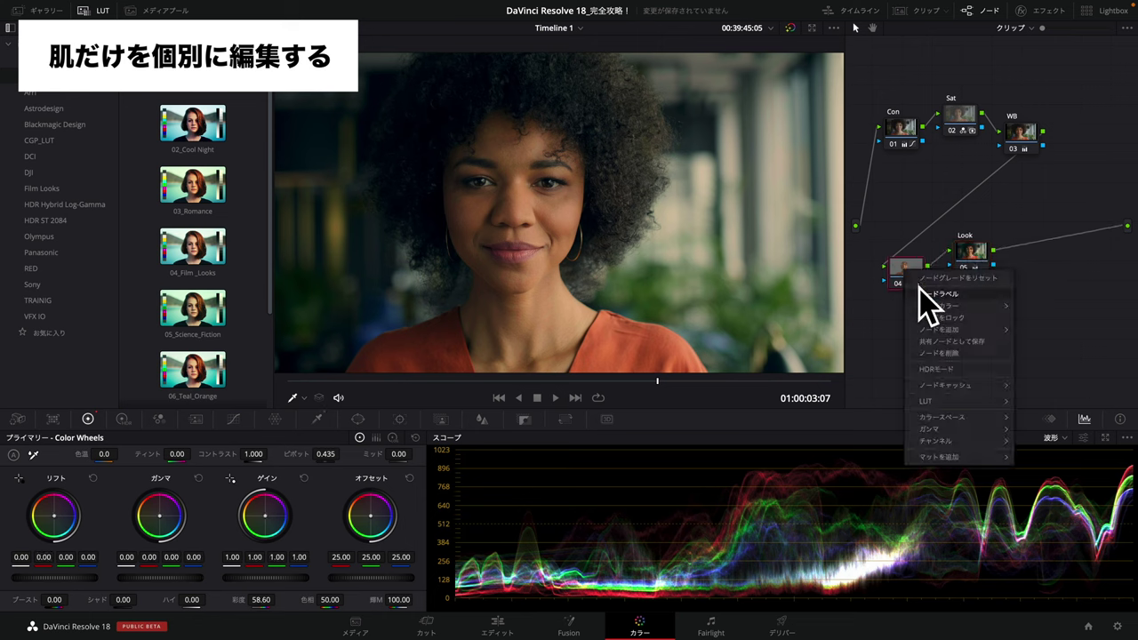
left_click(921, 292)
type("Skin")
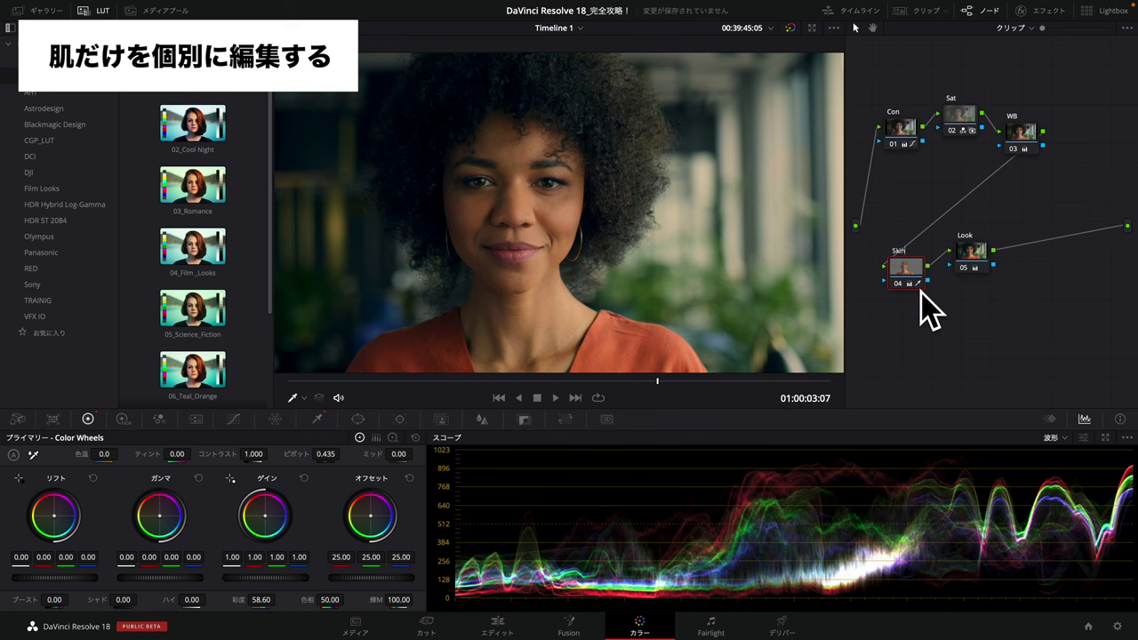
right_click(972, 253)
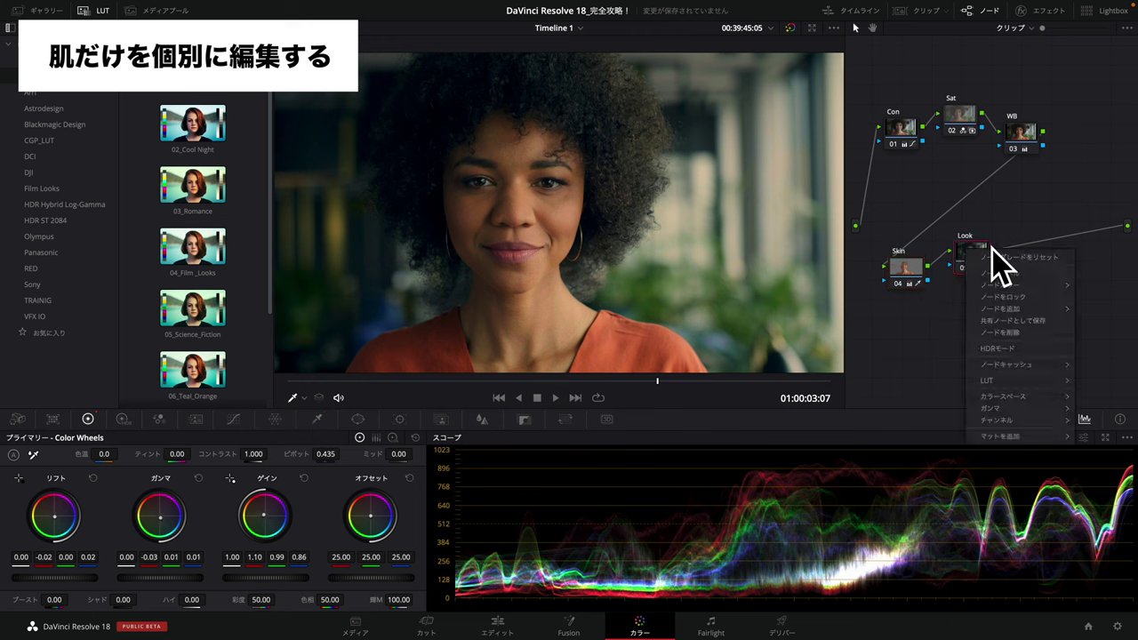
mouse_move(1010, 308)
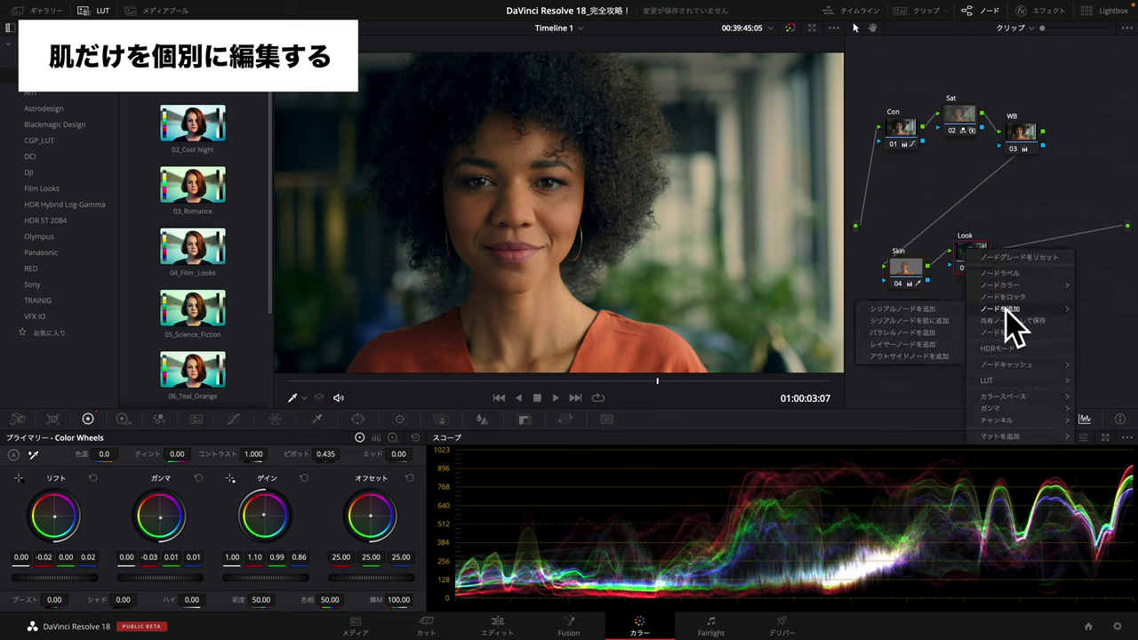
left_click(903, 345)
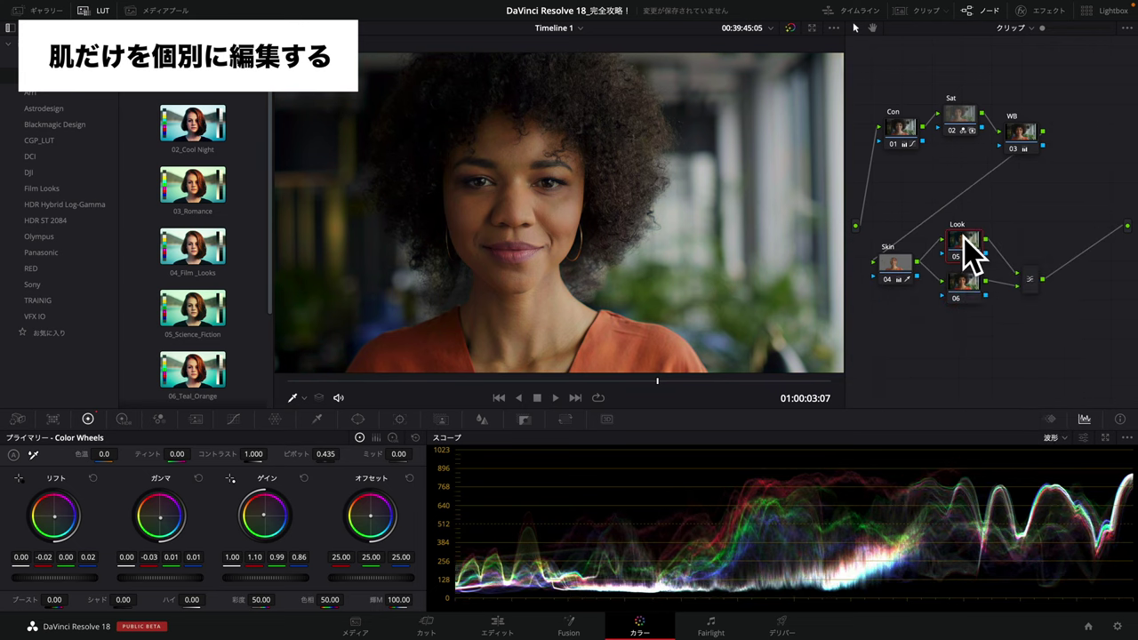
left_click_drag(966, 301, 970, 290)
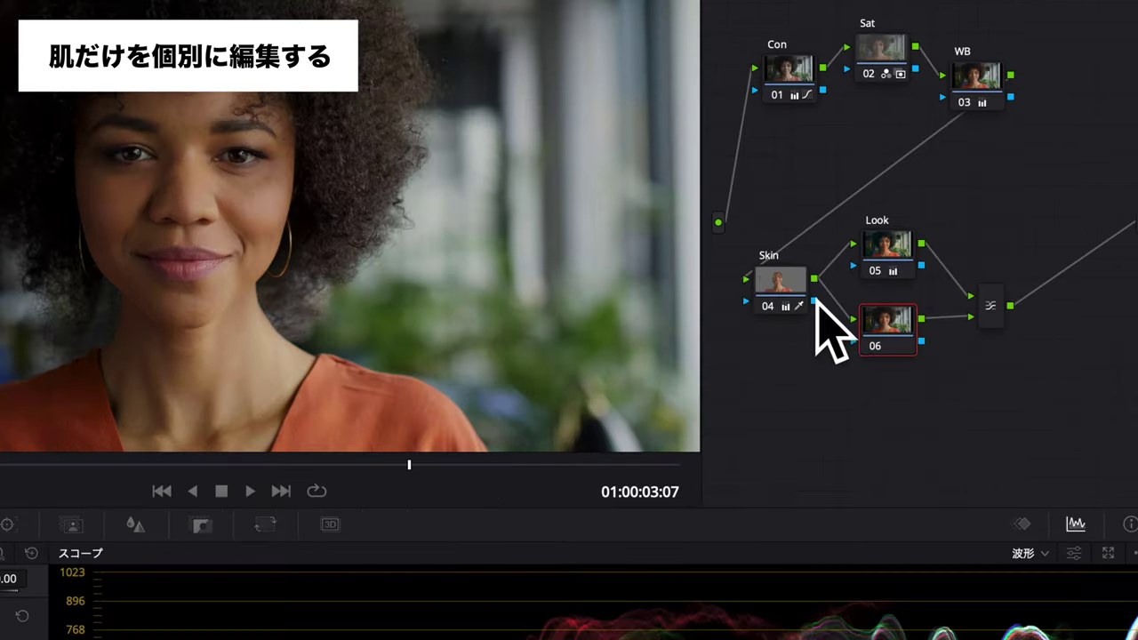
left_click_drag(919, 278, 944, 302)
left_click(964, 258)
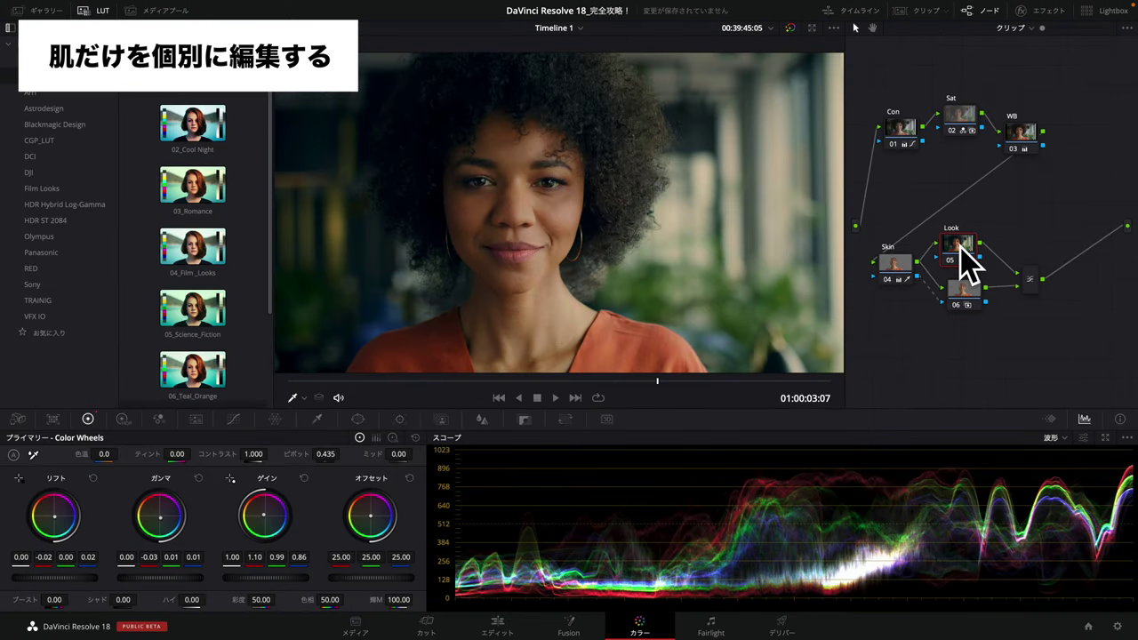
Turn the Look node back on, tidy the parallel mixer's position, and inspect node 06 and Look
left_click_drag(895, 266, 883, 266)
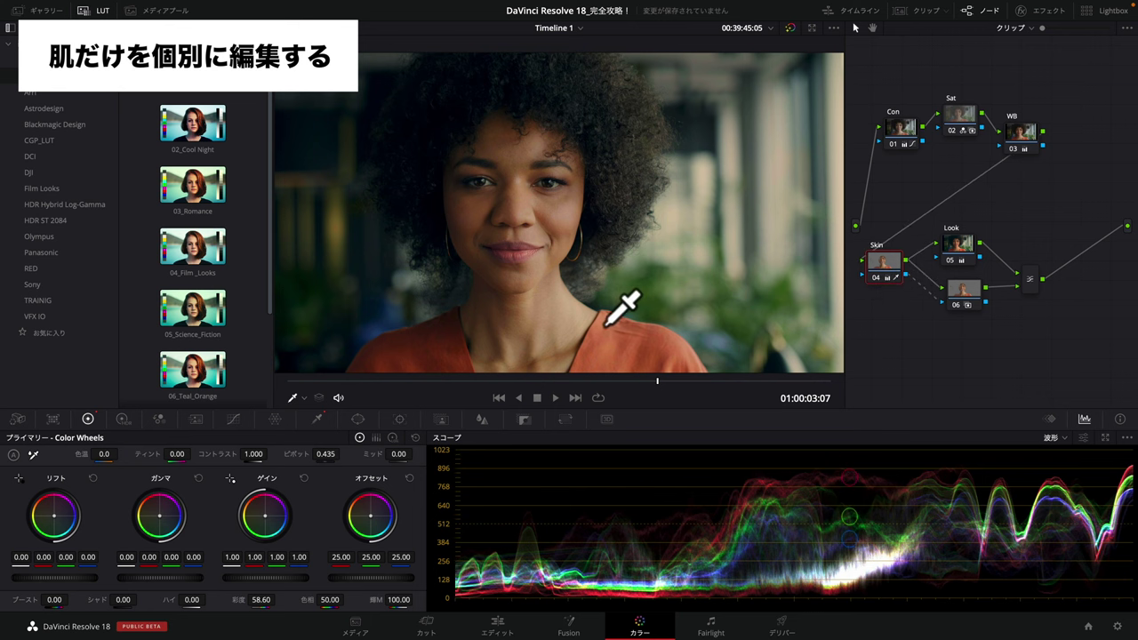
left_click(966, 292)
left_click_drag(966, 294, 956, 296)
left_click(949, 242)
left_click_drag(956, 242, 951, 235)
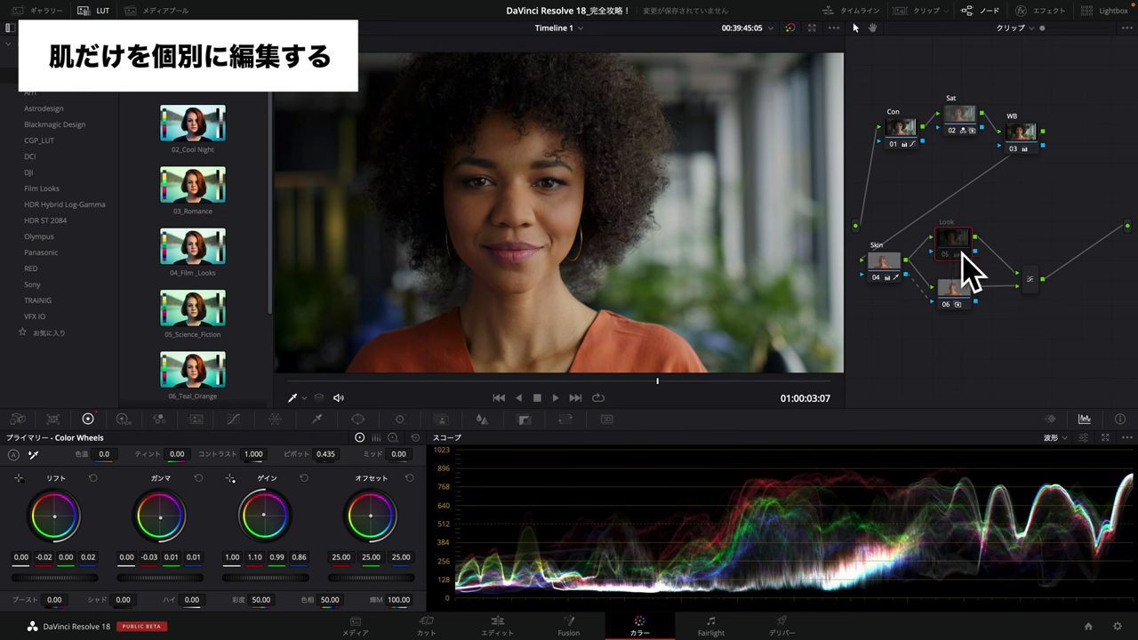
key("ctrl+d")
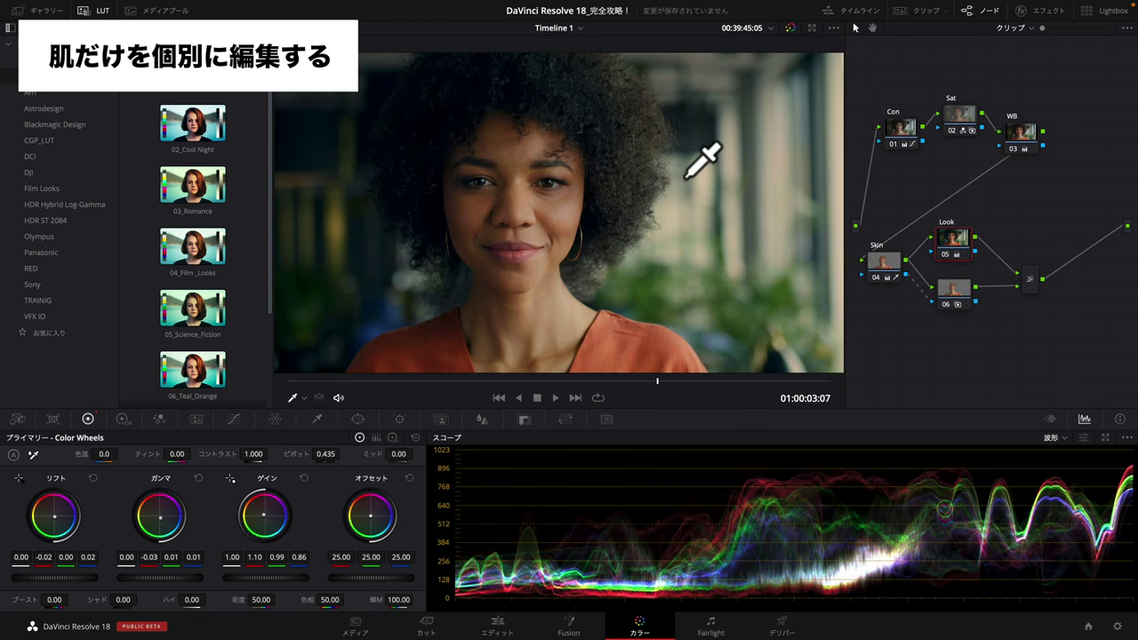
left_click_drag(1031, 283, 1011, 267)
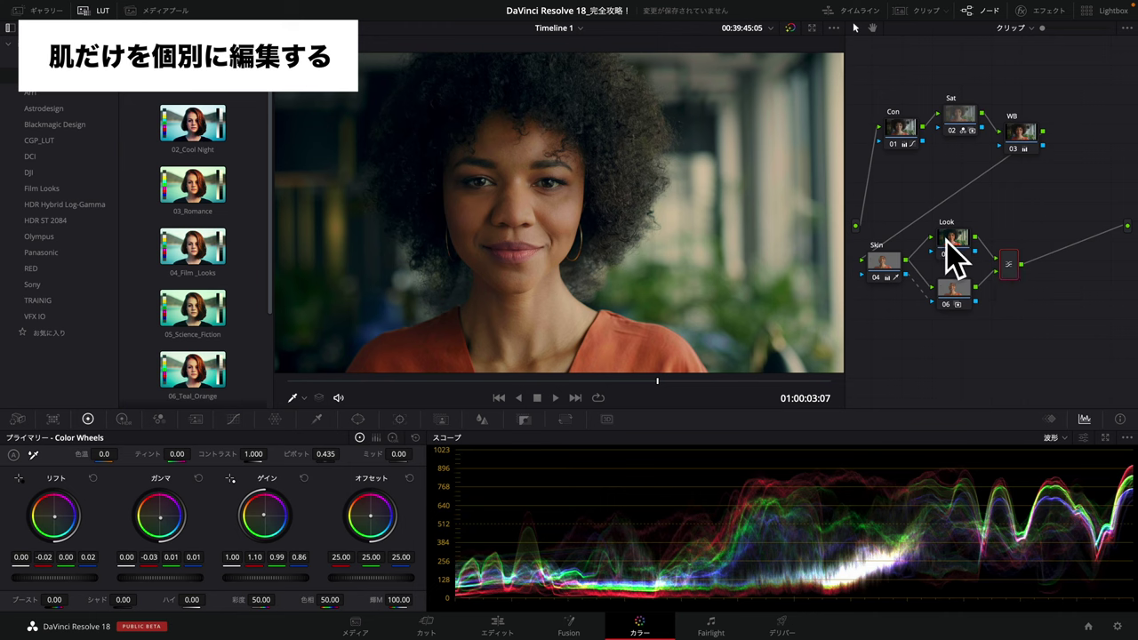
left_click(959, 297)
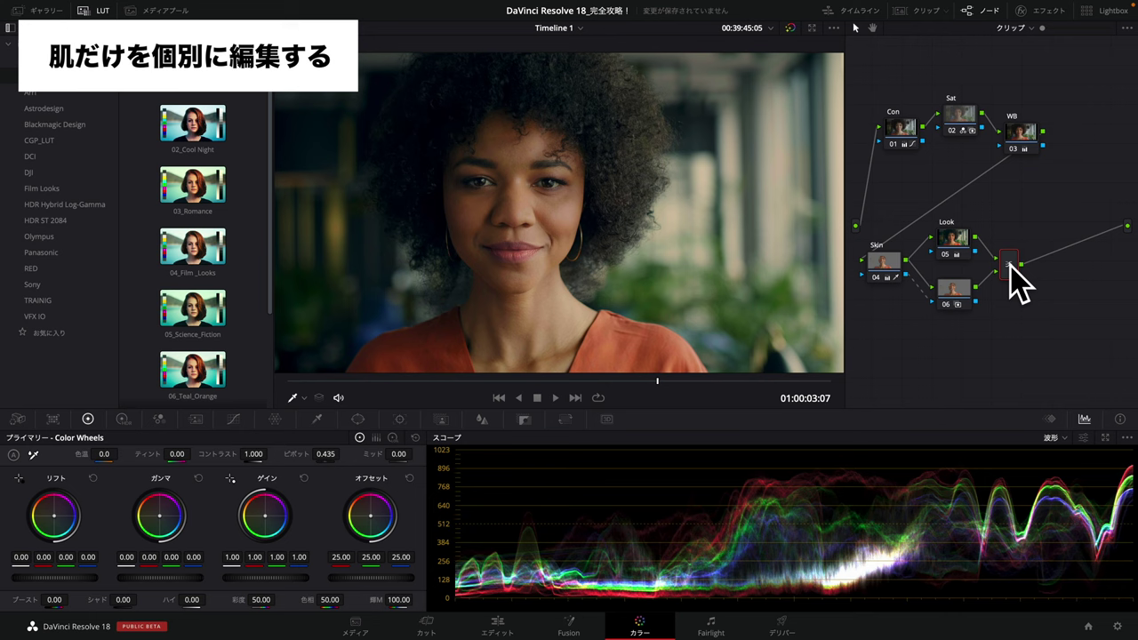
left_click(964, 242)
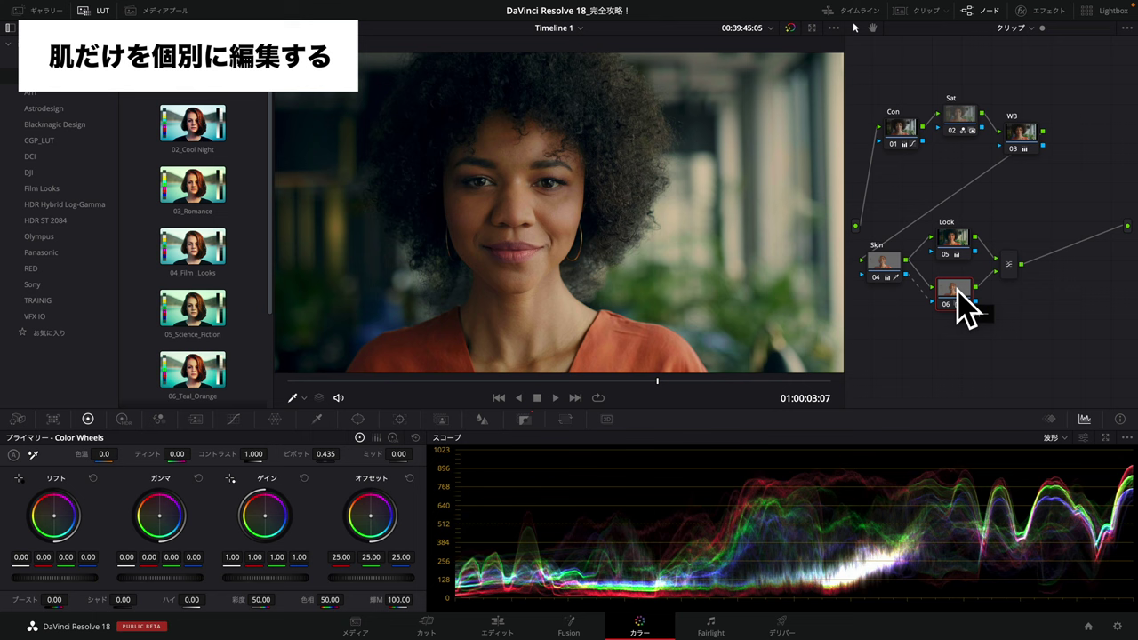
Add serial node 08 after the skin mixer, then a parallel node 09 beside it
right_click(1014, 265)
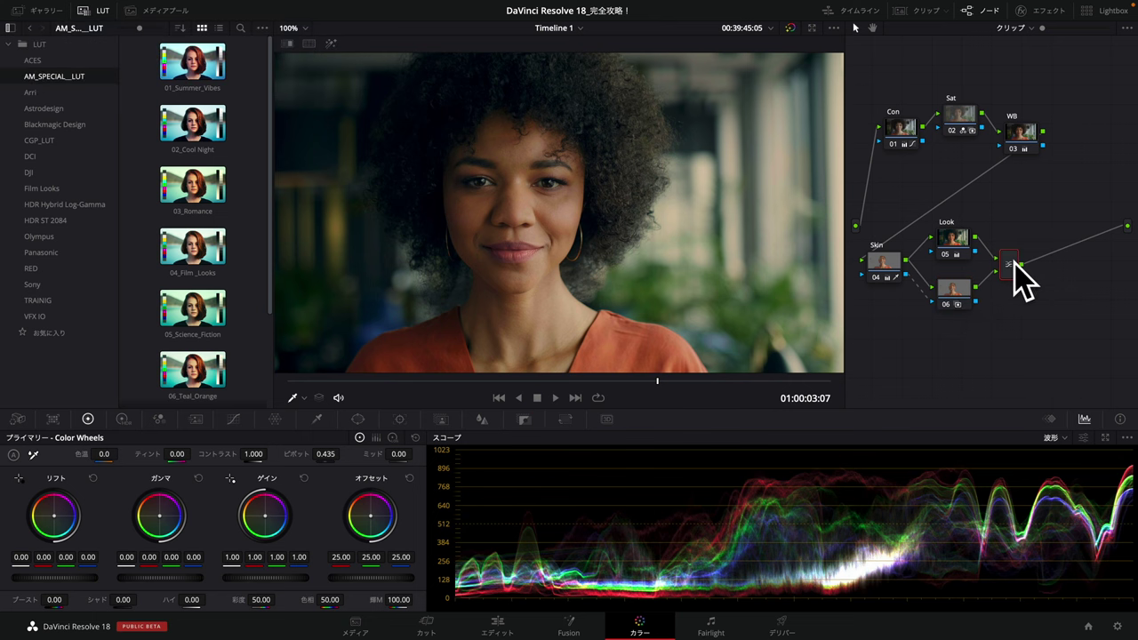
mouse_move(1049, 276)
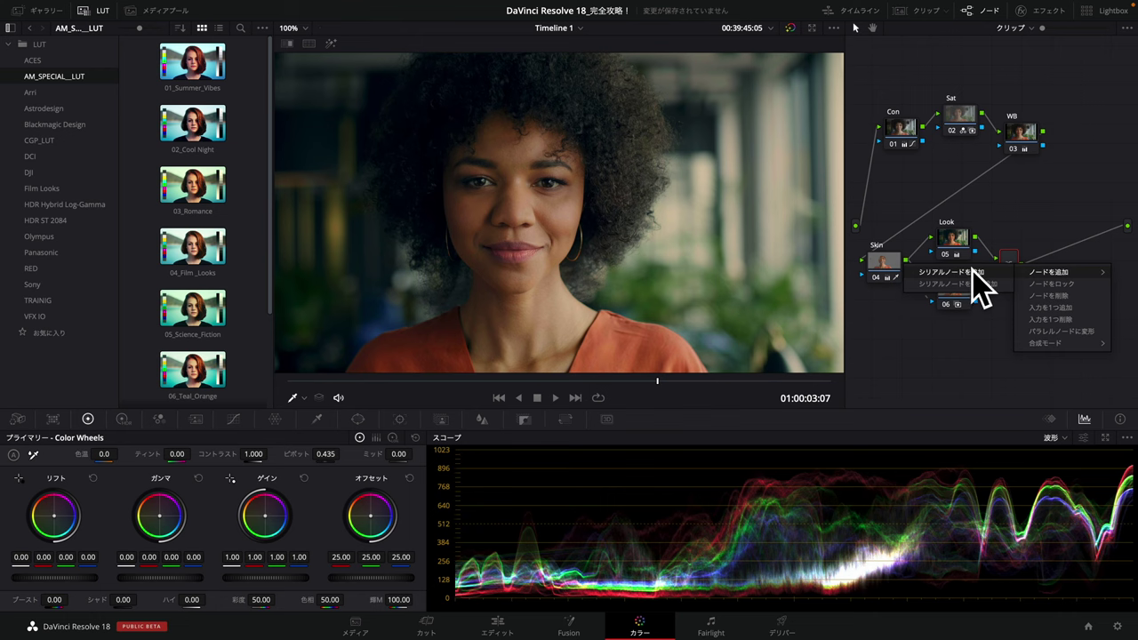
left_click(970, 273)
right_click(1058, 264)
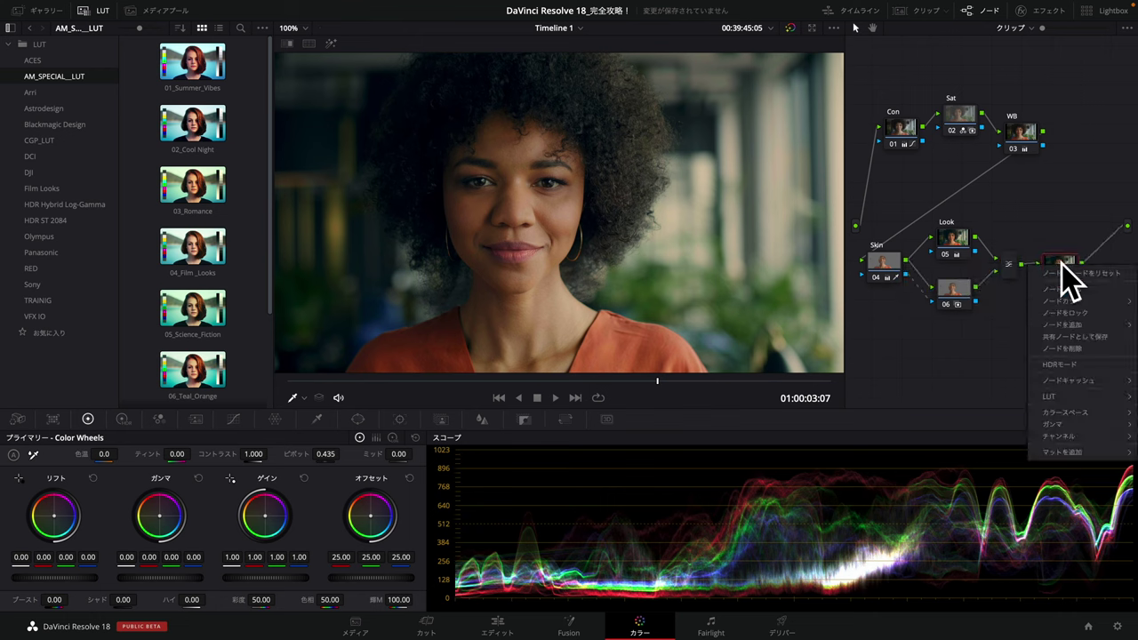
mouse_move(1067, 326)
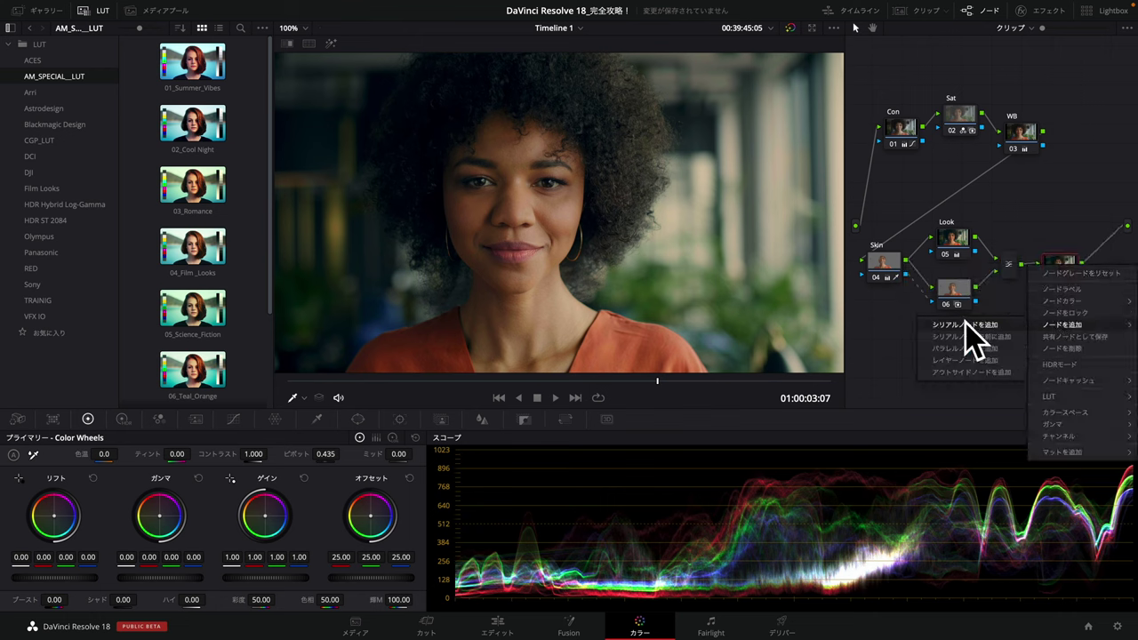
left_click(966, 361)
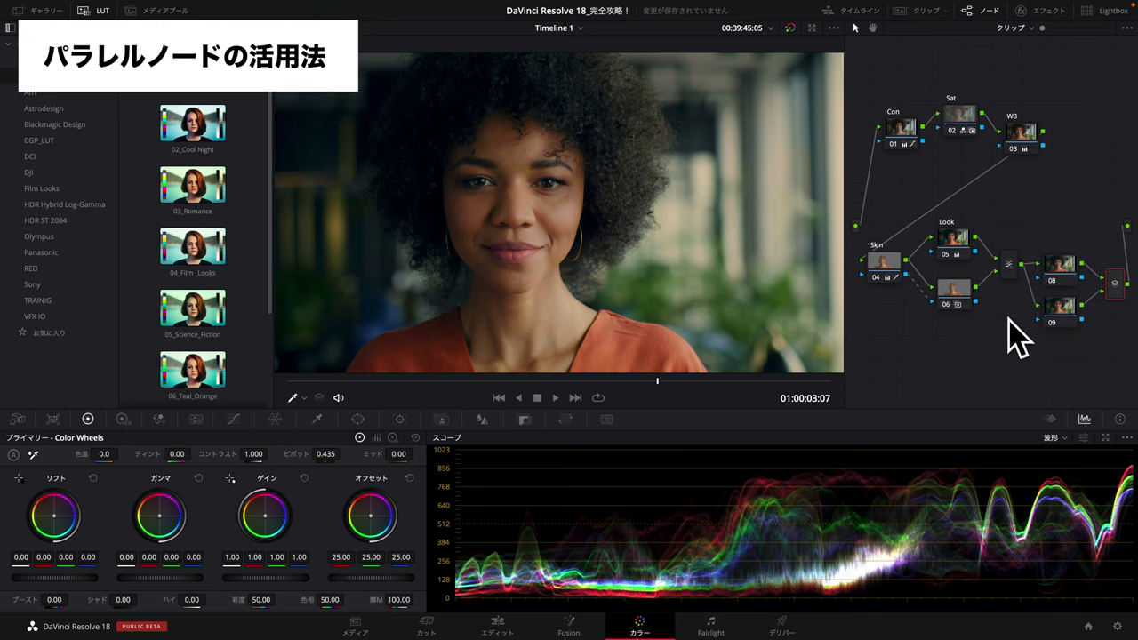
Move nodes 08 and 09 together, closer to the mixers
left_click(1005, 265)
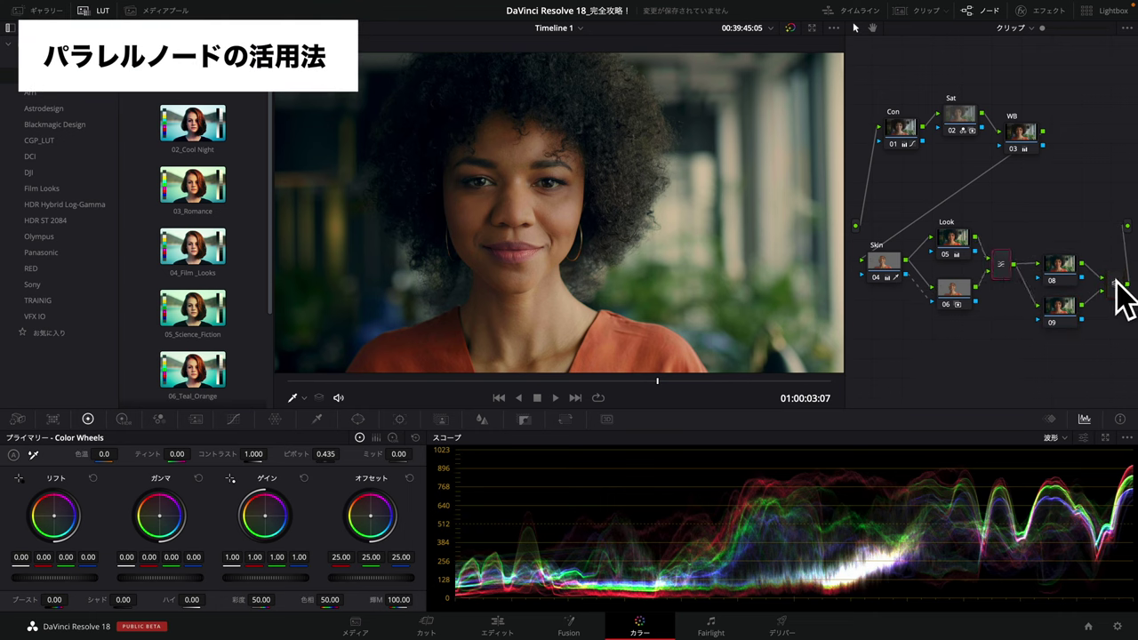
left_click(1062, 261, "ctrl")
left_click(1062, 326, "ctrl")
mouse_move(1062, 287)
left_mouse_down()
mouse_move(1058, 266)
mouse_move(1099, 267)
left_mouse_up()
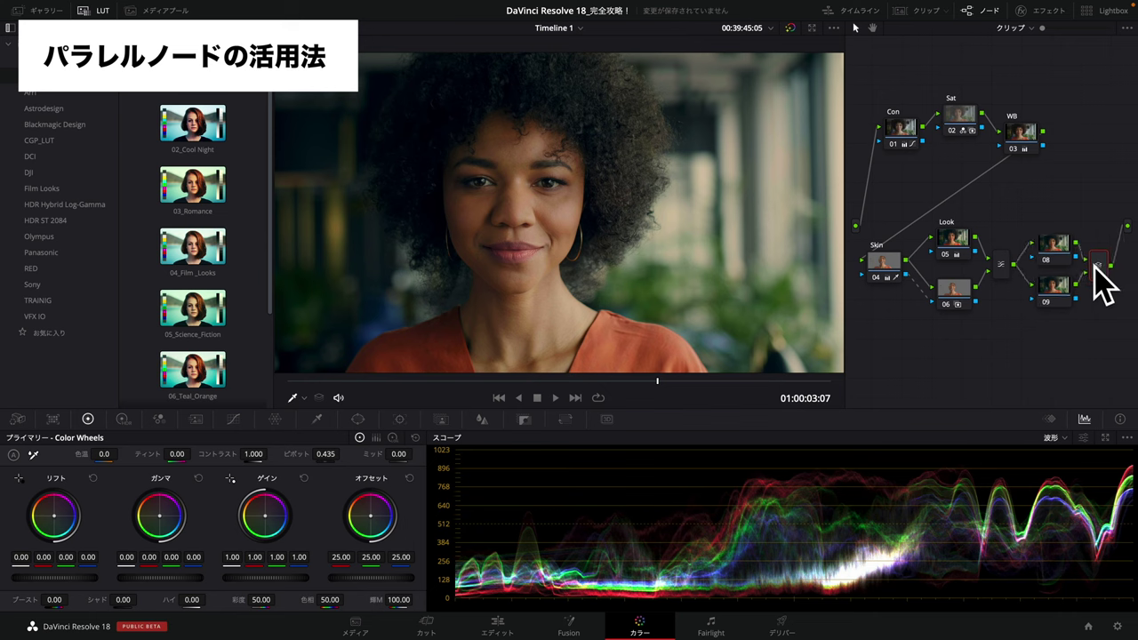
right_click(1070, 261)
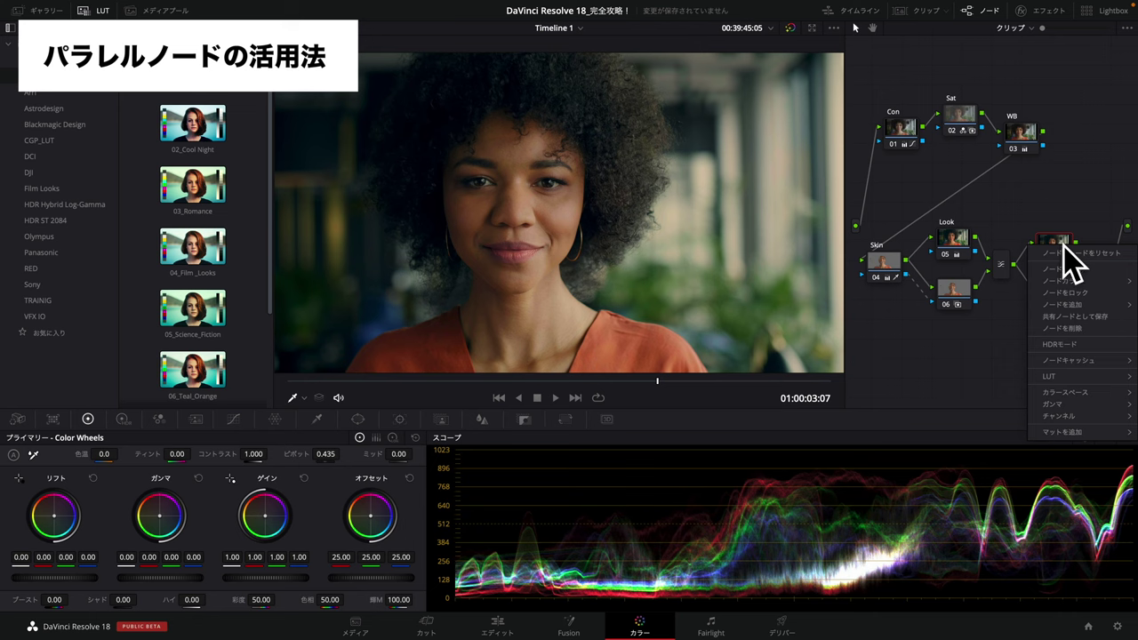
Label node 08 'Green' and node 09 'Orange', then run Clean Up Node Graph
left_click(1076, 289)
type("Green")
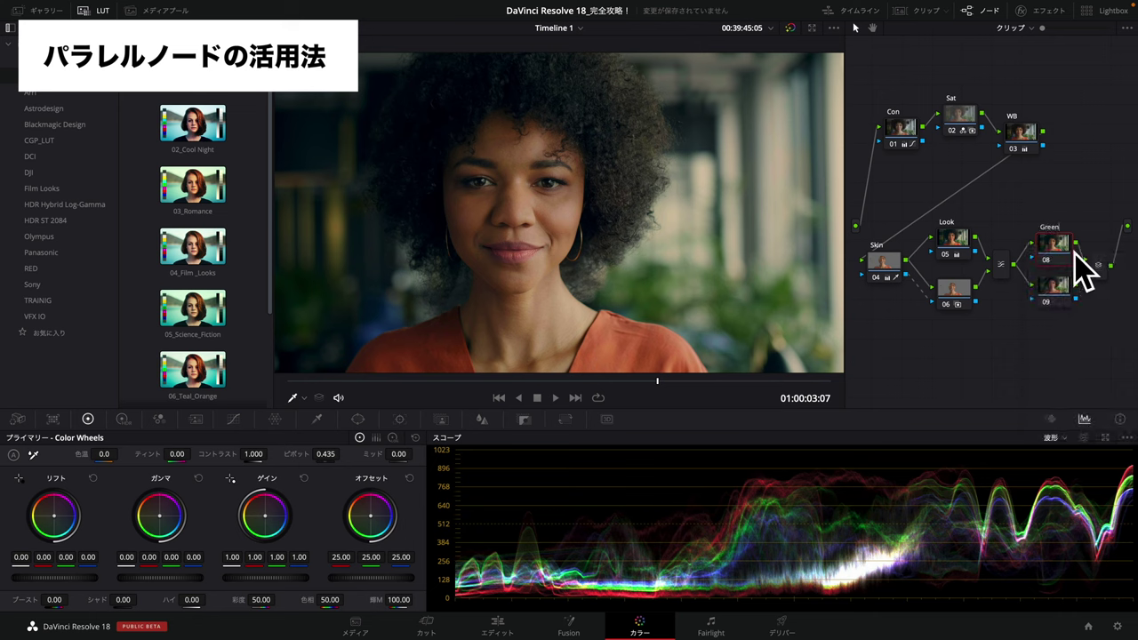
right_click(1062, 297)
left_click(1099, 266)
right_click(955, 346)
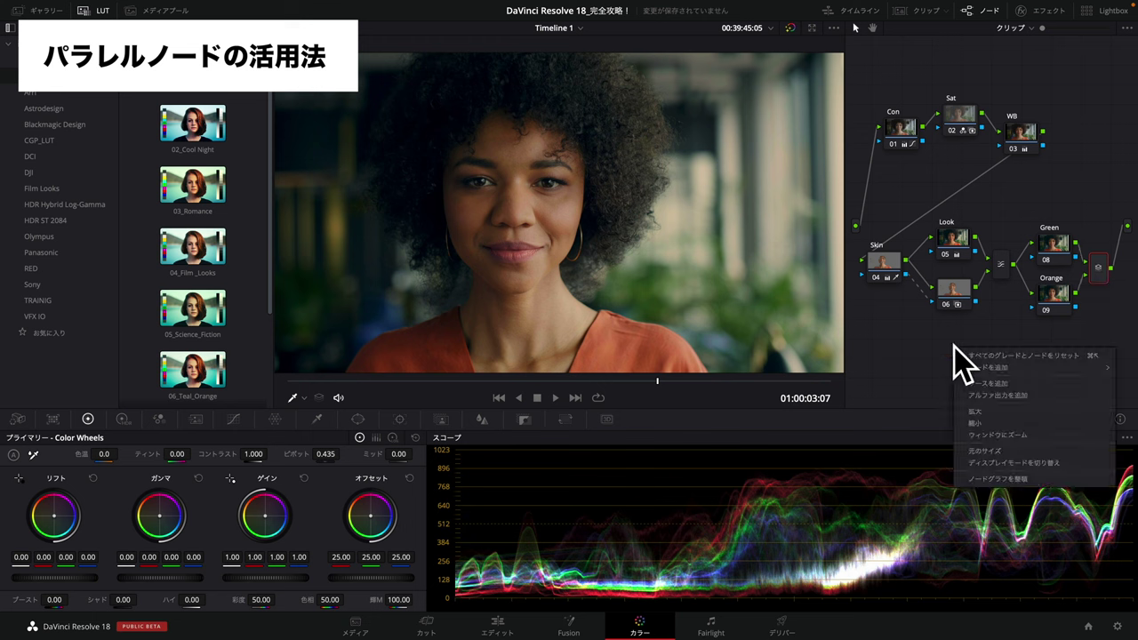
left_click(985, 479)
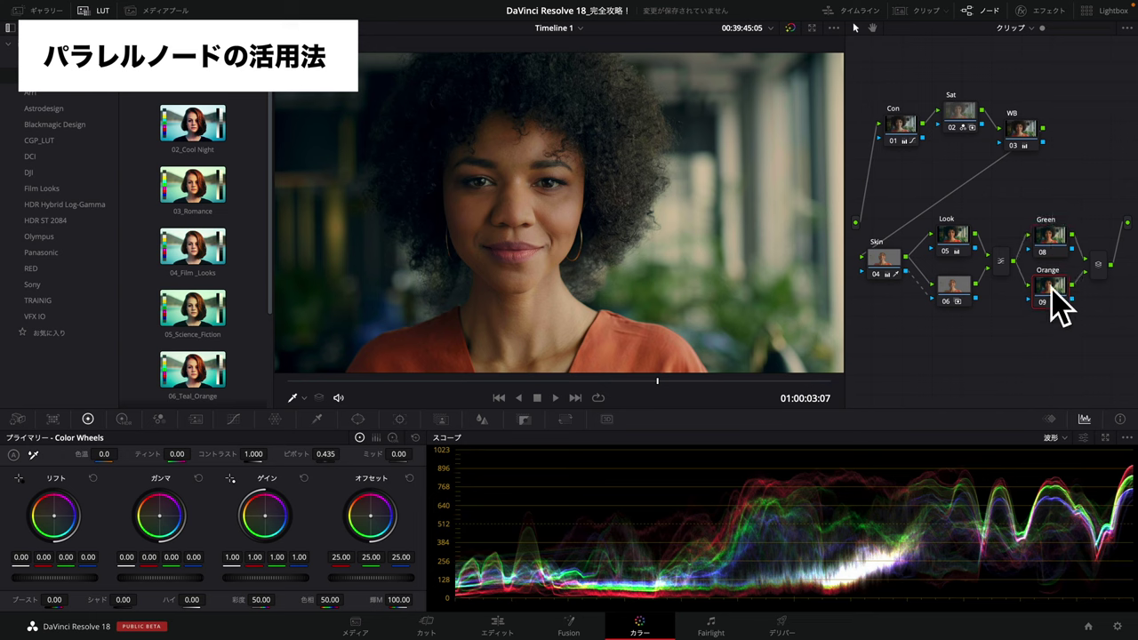
Move the Green node higher and place the Orange node below it
left_click(1050, 239, "ctrl")
left_click_drag(1055, 247, 1054, 222)
mouse_move(1051, 286)
left_mouse_down()
mouse_move(1050, 273)
mouse_move(1045, 308)
left_mouse_up()
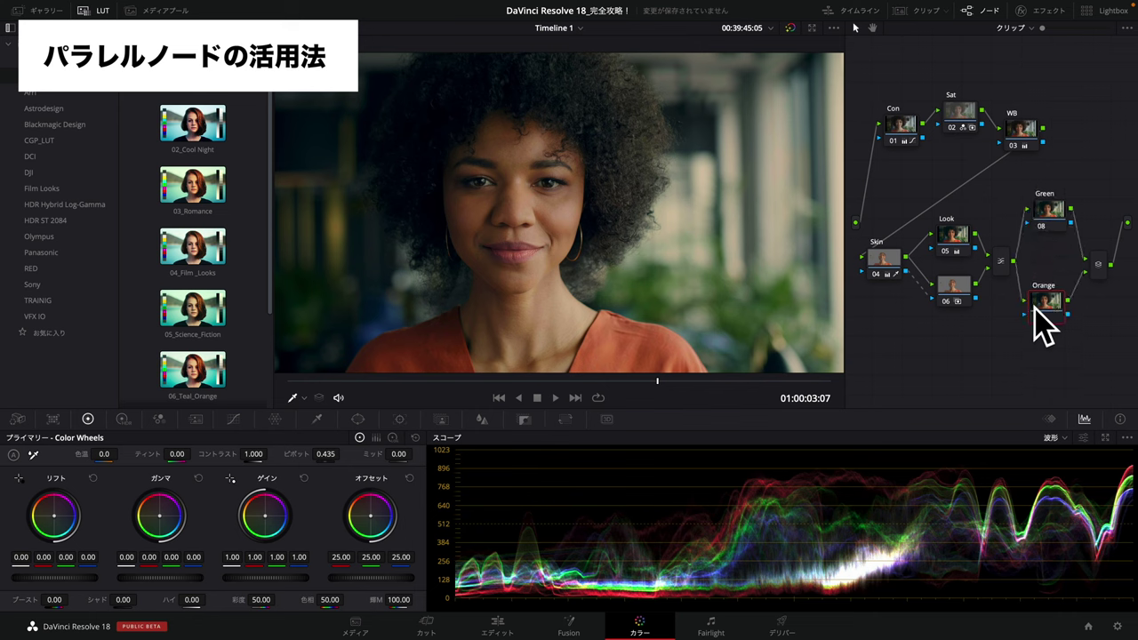
Add node 11 feeding the layer mixer, placed below node 06, and nudge nodes 05–06 up
right_click(1101, 267)
mouse_move(1076, 272)
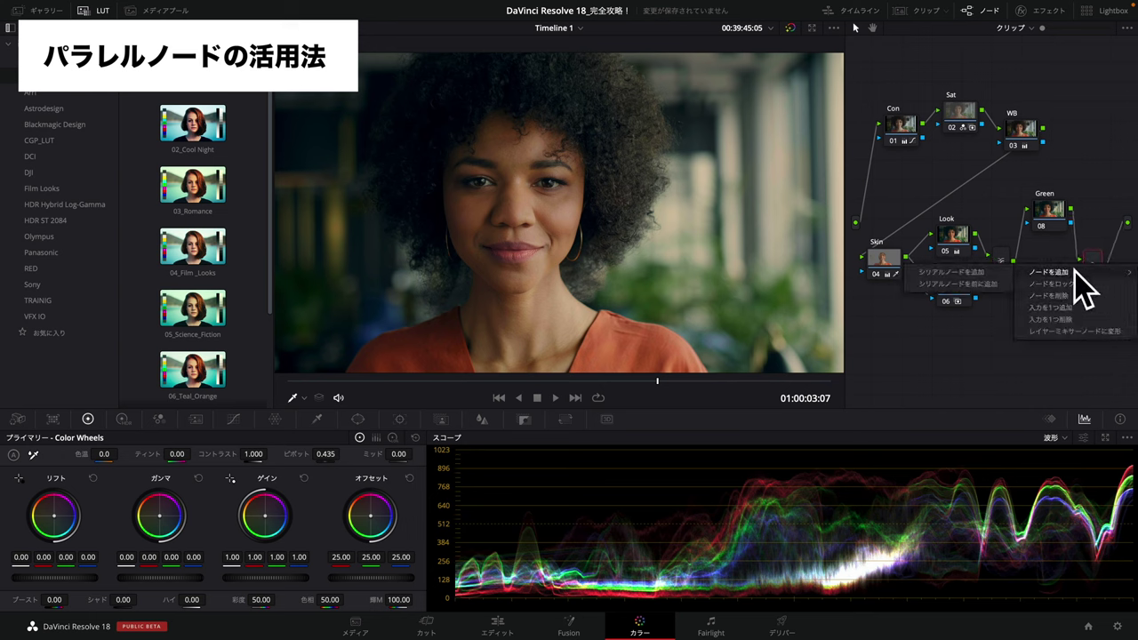
left_click(989, 284)
left_click_drag(889, 322, 959, 391)
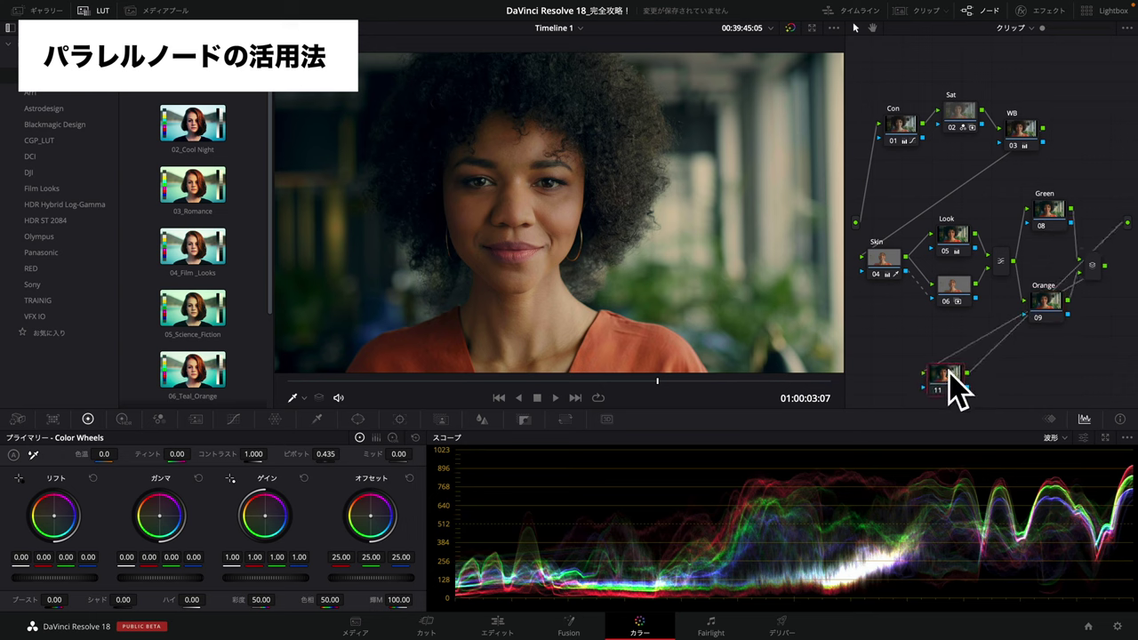
left_click(957, 302)
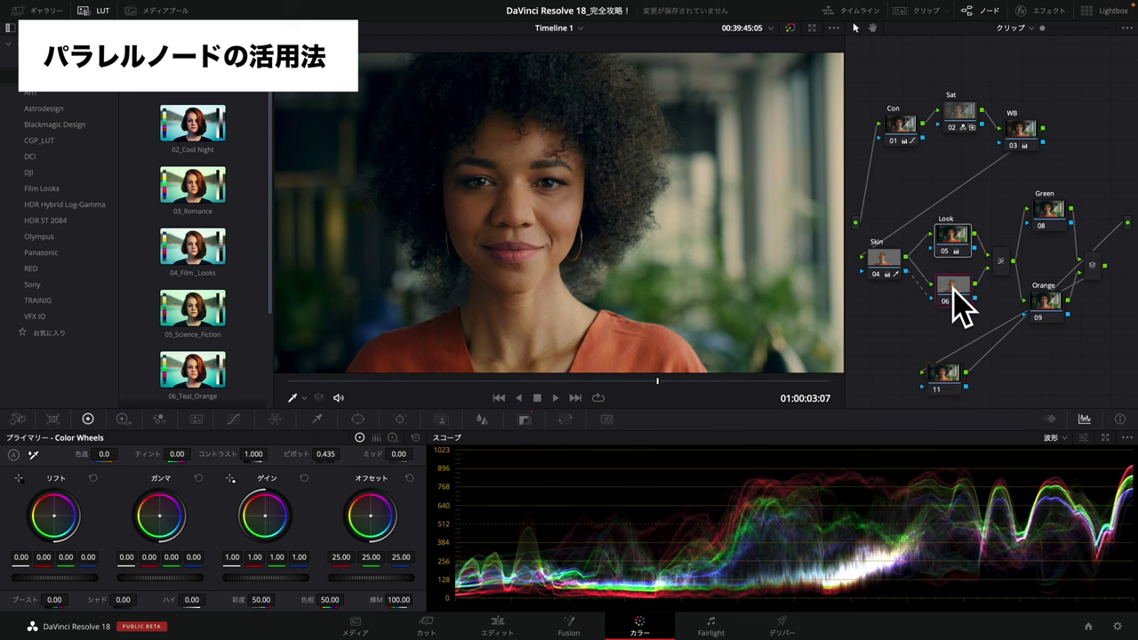
left_click_drag(957, 302, 953, 300)
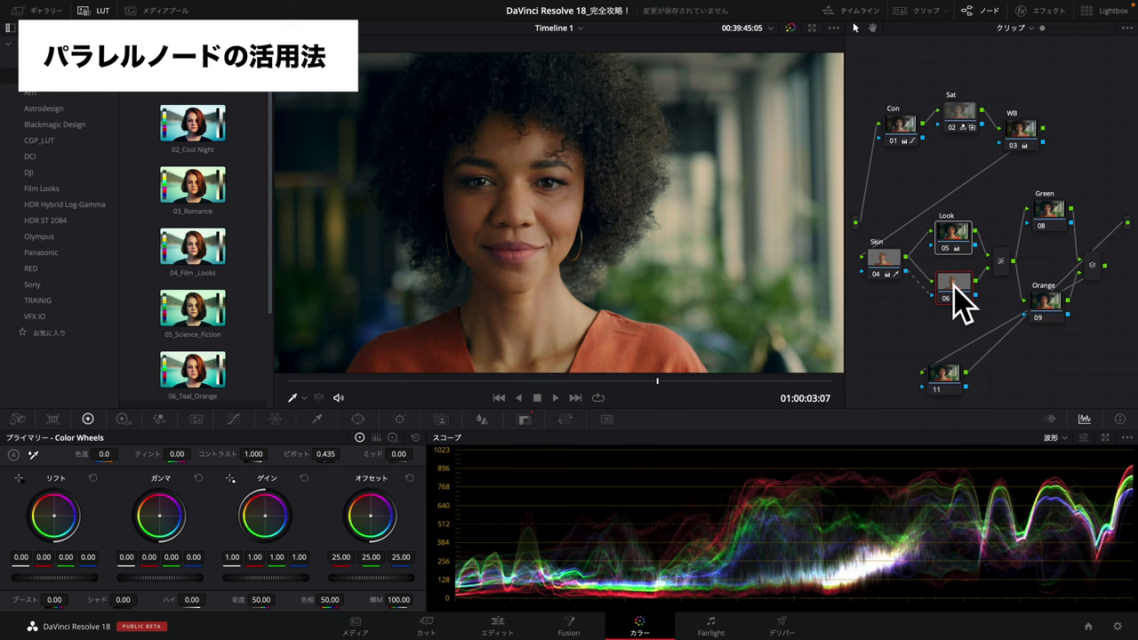
Select the Green node and show its Hue vs Hue curve
left_click(1049, 214)
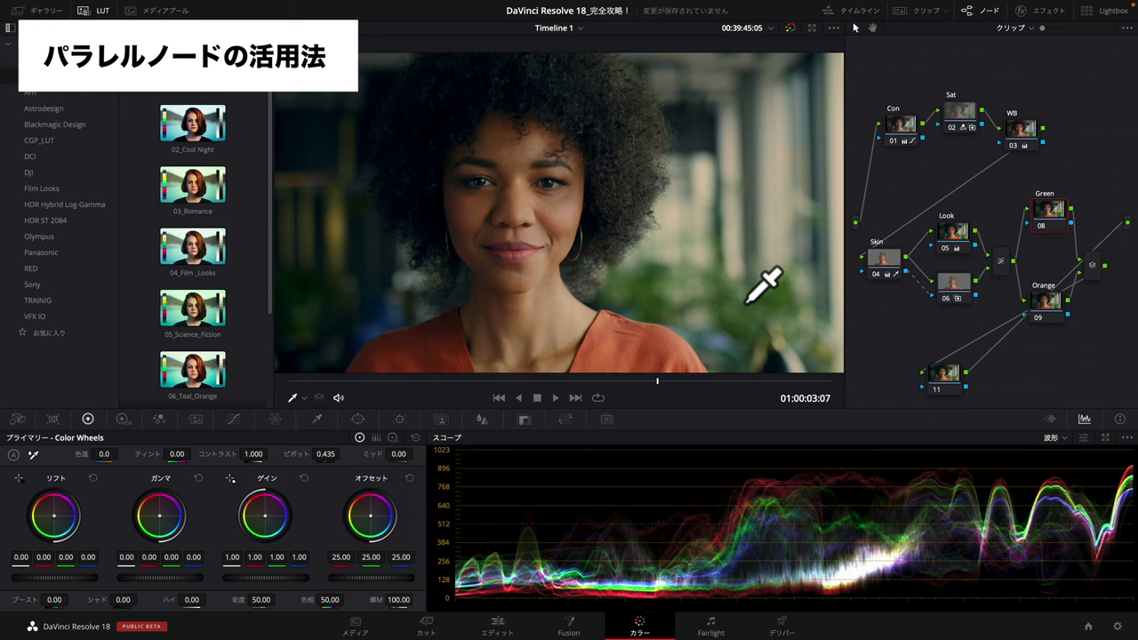
left_click(237, 420)
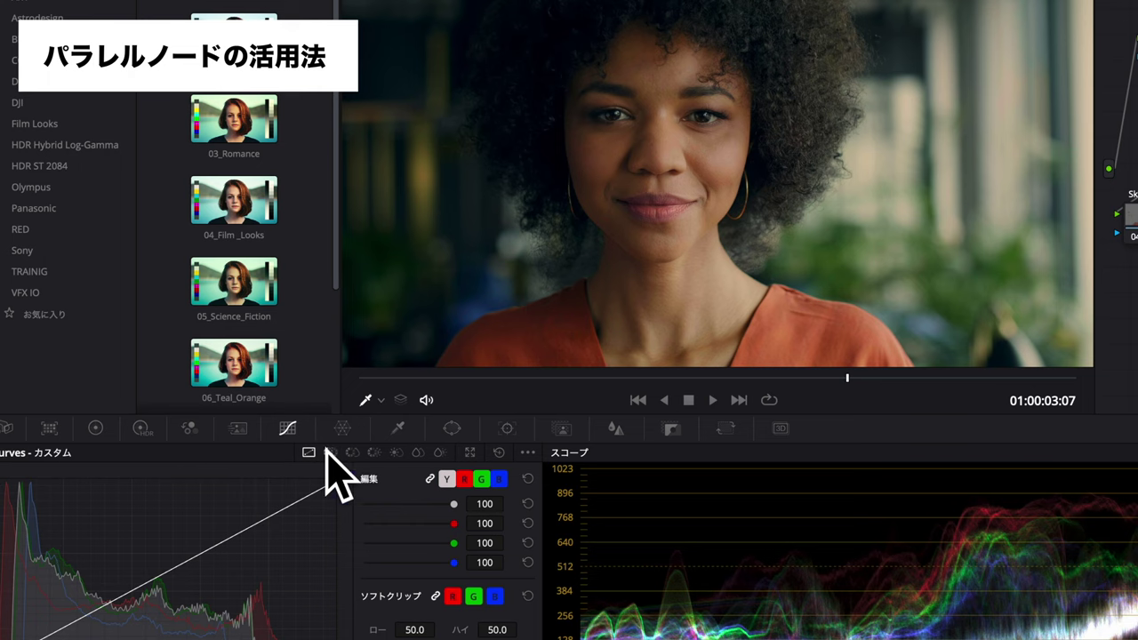
left_click(329, 452)
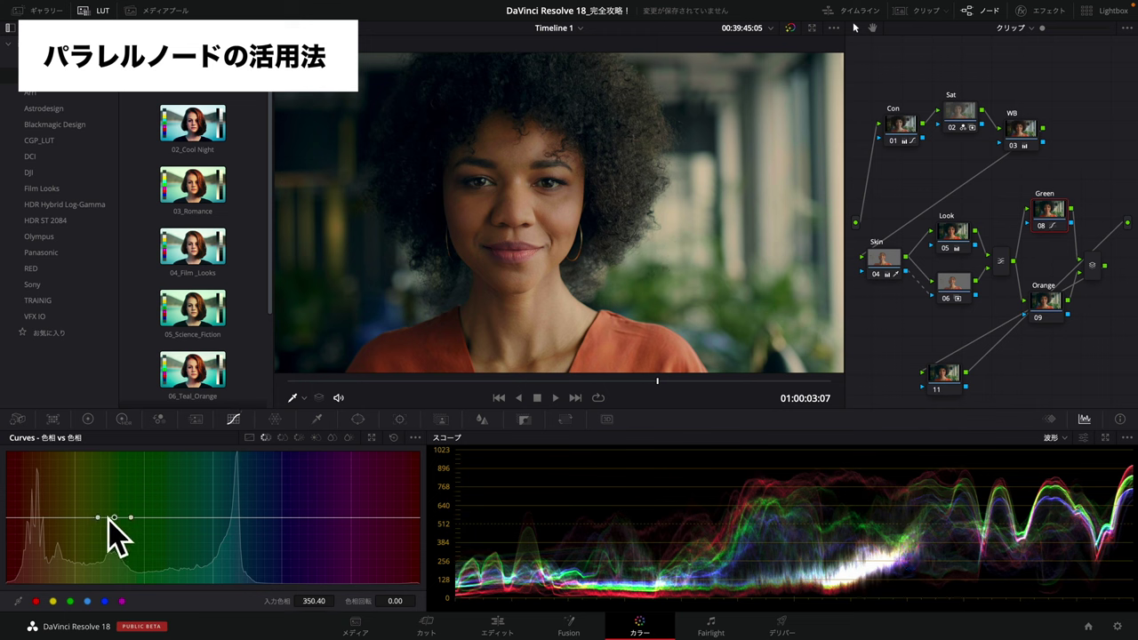
Shape a small Hue vs Hue bump on the greens, settling at 21.60 rotation at 356.94
mouse_move(114, 518)
left_mouse_down()
mouse_move(118, 488)
mouse_move(118, 537)
left_mouse_up()
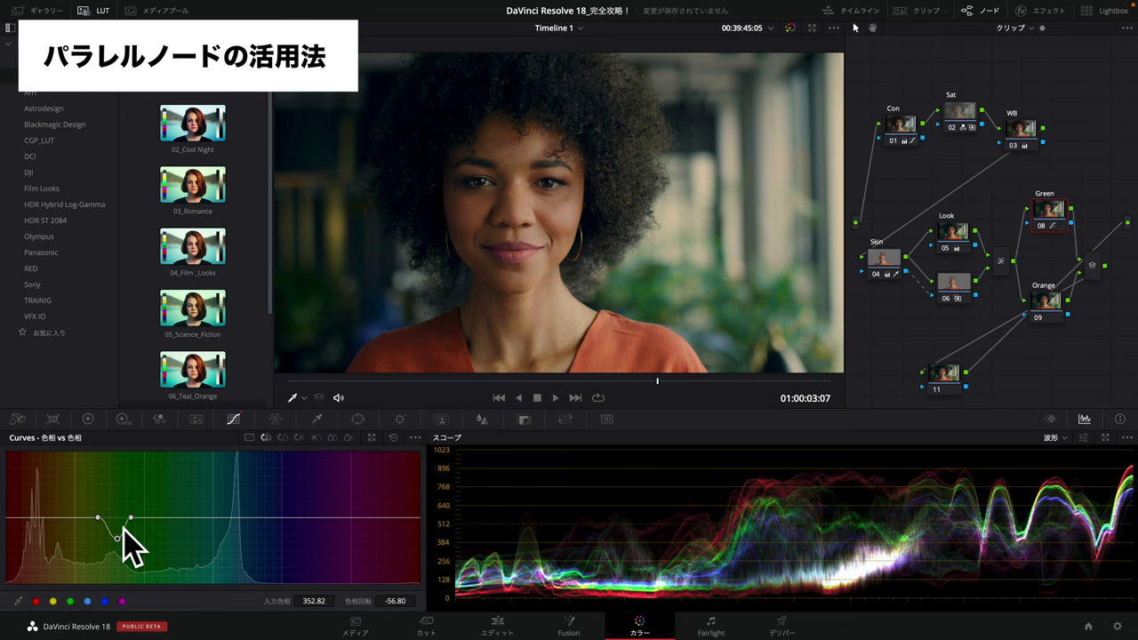
left_click_drag(130, 517, 182, 518)
mouse_move(98, 518)
left_mouse_down()
mouse_move(64, 518)
mouse_move(115, 461)
left_mouse_up()
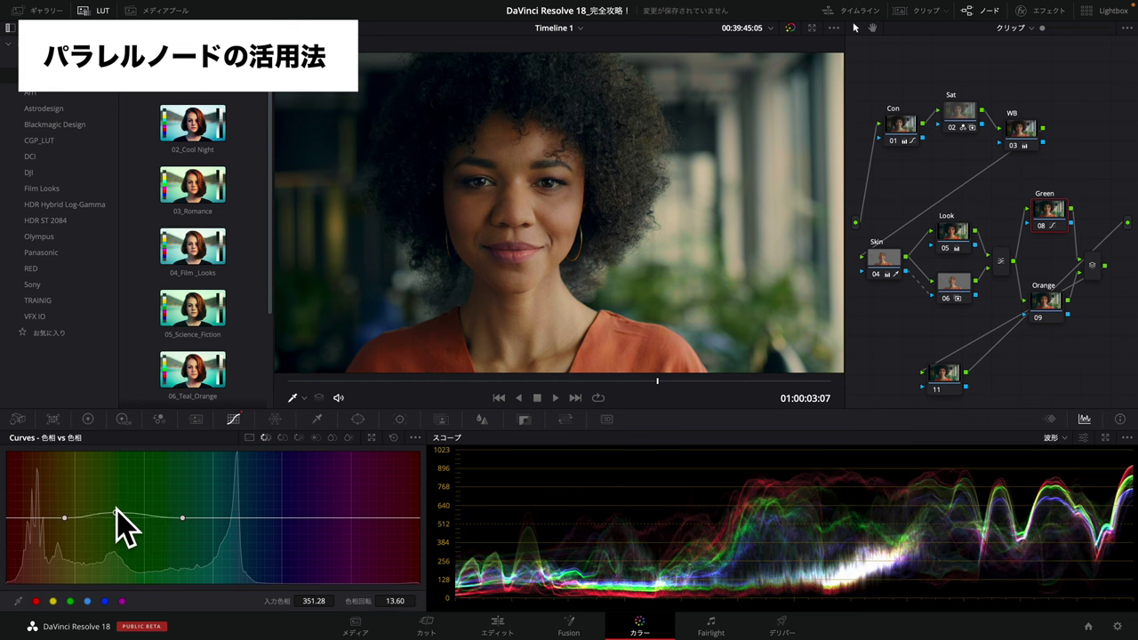
mouse_move(116, 460)
left_mouse_down()
mouse_move(121, 612)
mouse_move(121, 525)
left_mouse_up()
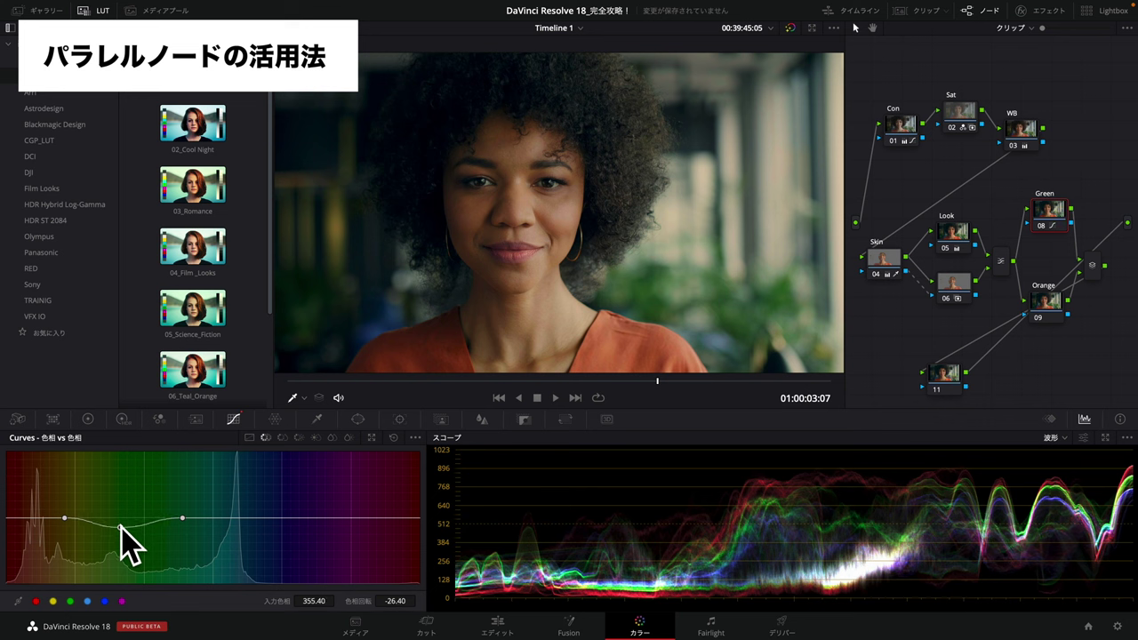
left_click_drag(120, 525, 119, 512)
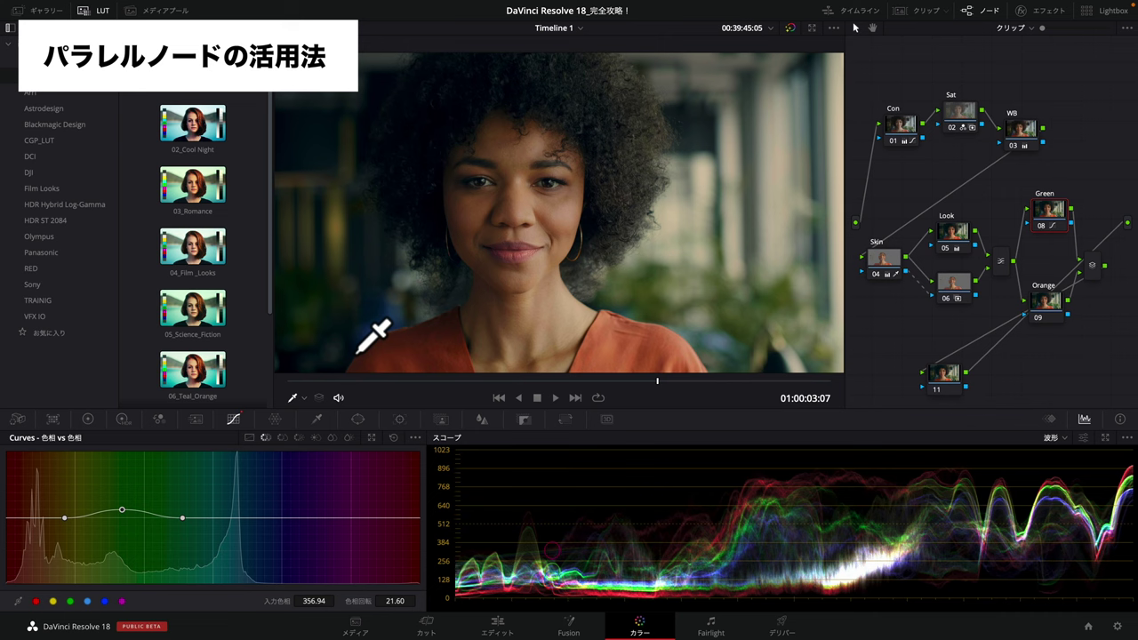
left_click(283, 438)
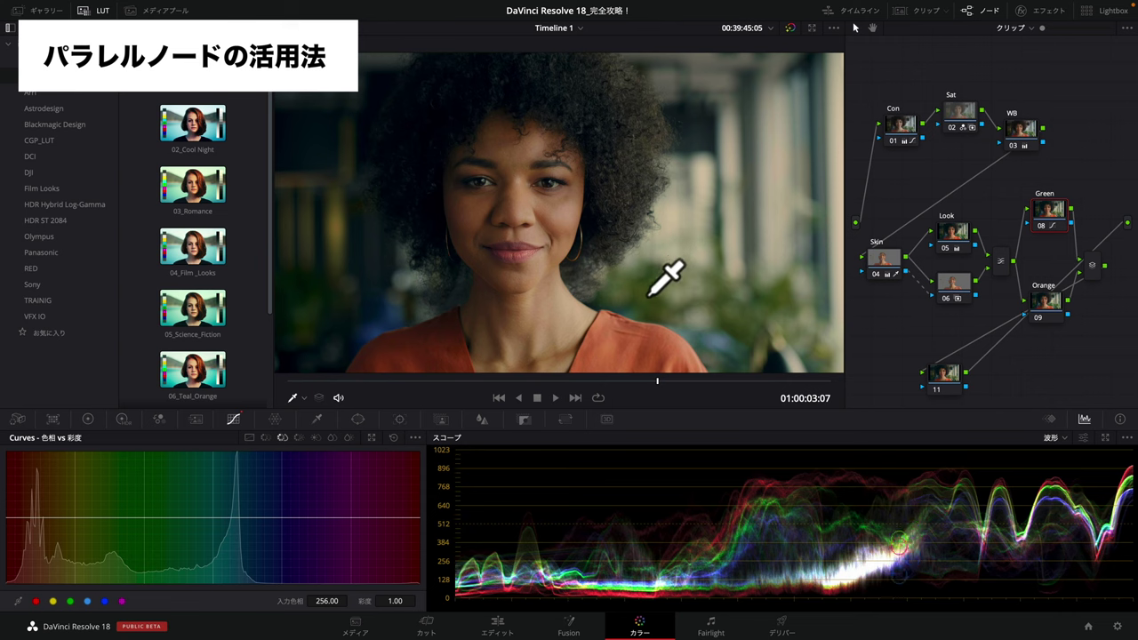
Sample the greens in Hue vs Sat and boost their saturation to 1.32
left_click(685, 303)
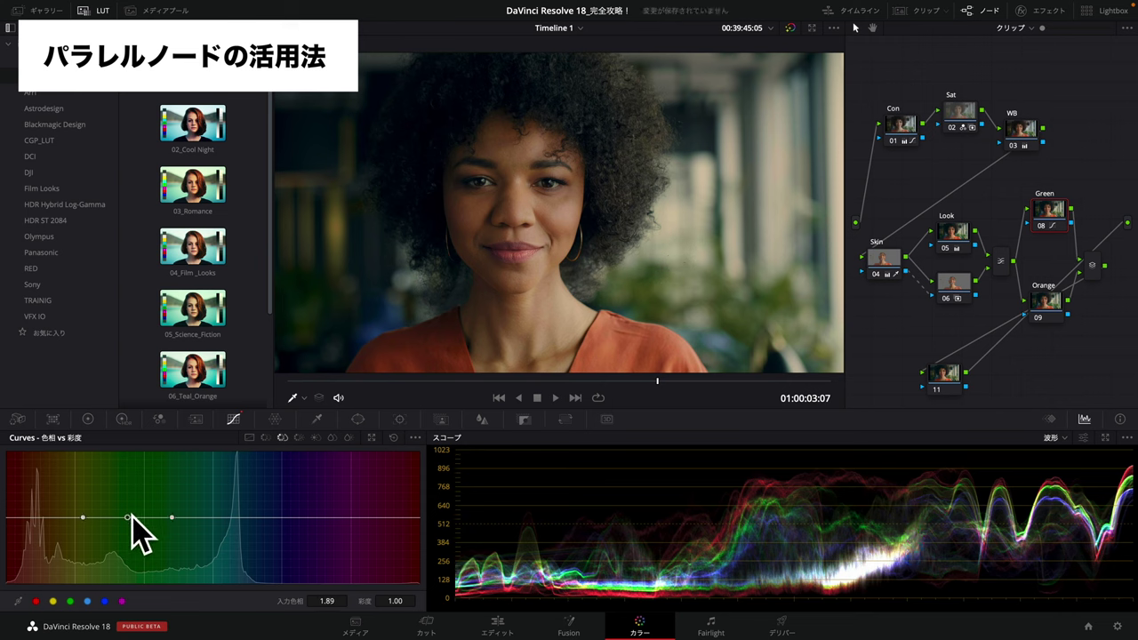
mouse_move(129, 518)
left_mouse_down()
mouse_move(129, 464)
mouse_move(128, 600)
left_mouse_up()
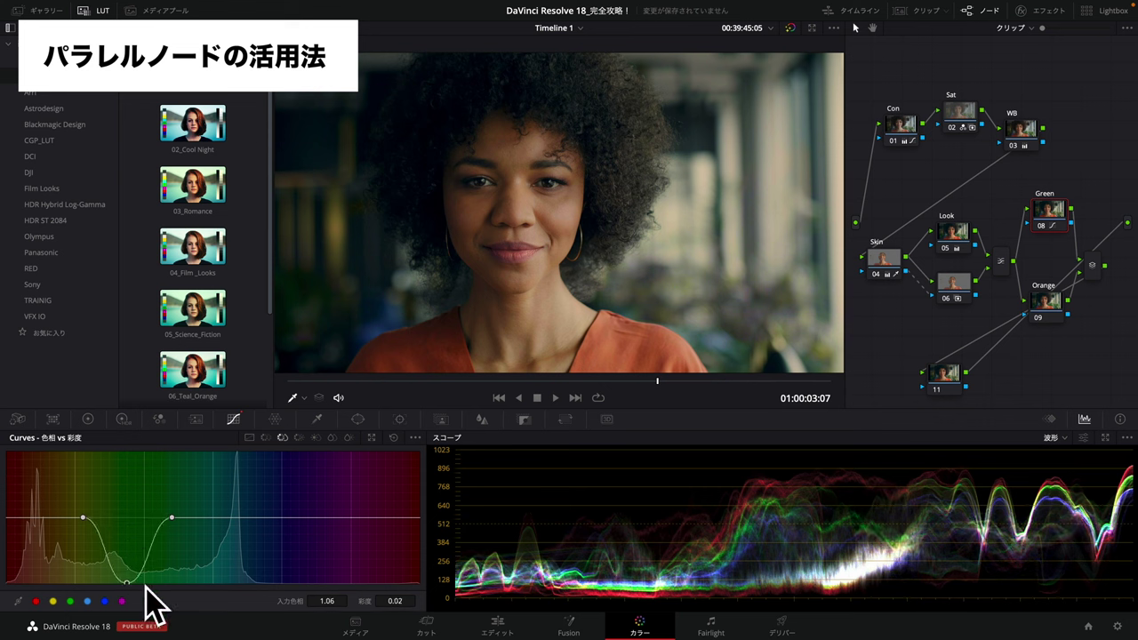
left_click_drag(127, 582, 126, 517)
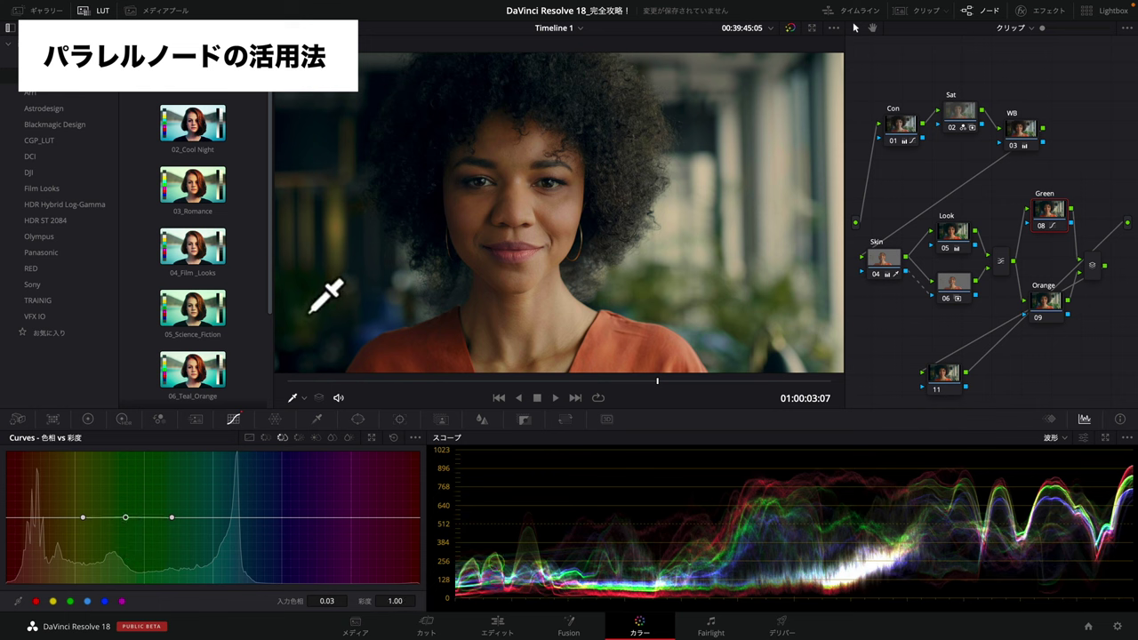
left_click(147, 518)
mouse_move(147, 518)
left_mouse_down()
mouse_move(146, 502)
mouse_move(122, 496)
left_mouse_up()
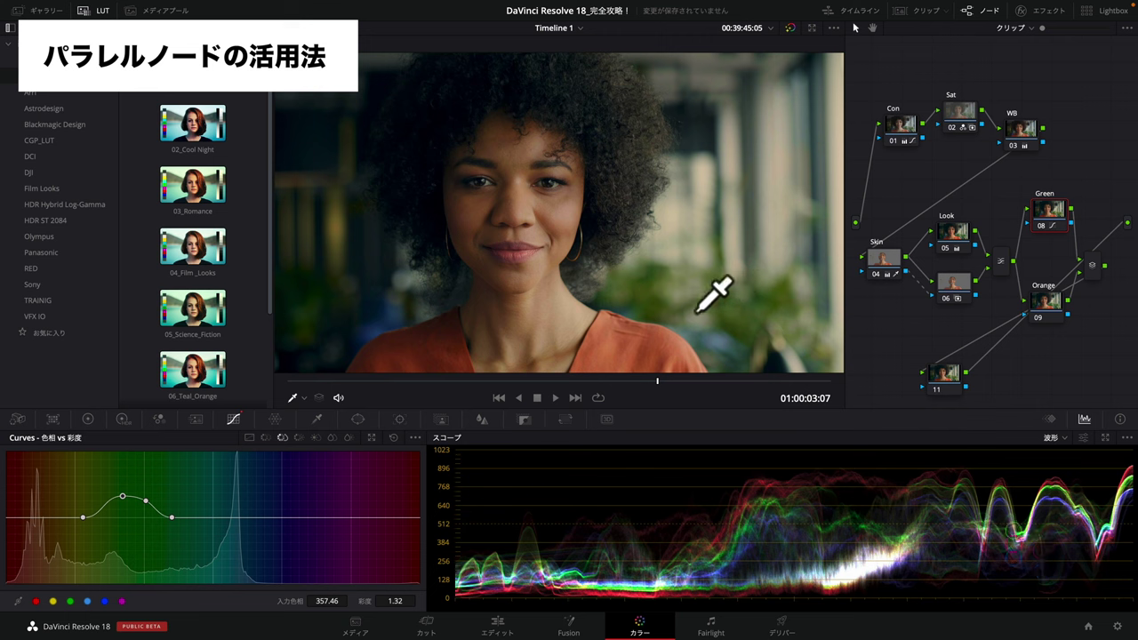
left_click_drag(1049, 297, 1049, 275)
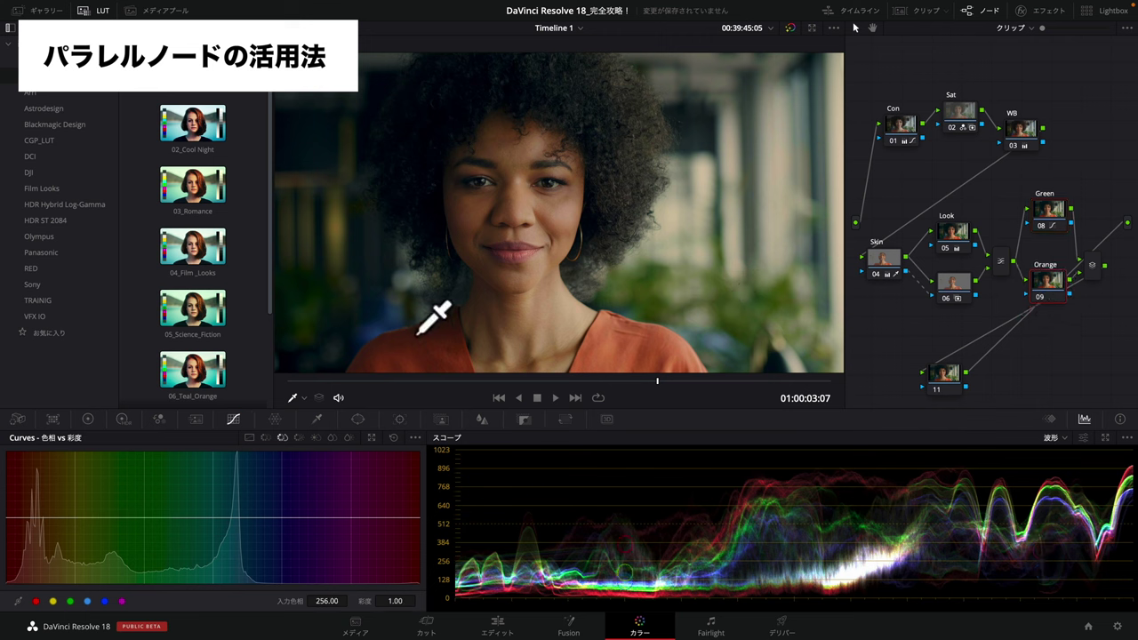
Sample the orange hues and dip their saturation on the Orange node's Hue vs Sat curve to 0.76
left_click(397, 365)
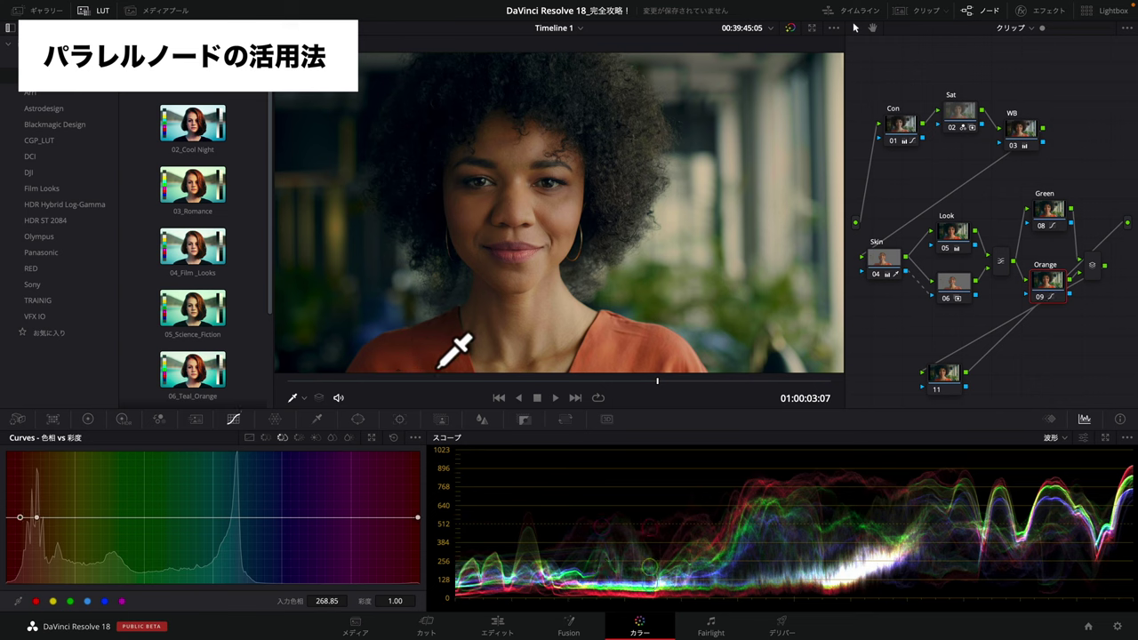
left_click_drag(19, 517, 18, 542)
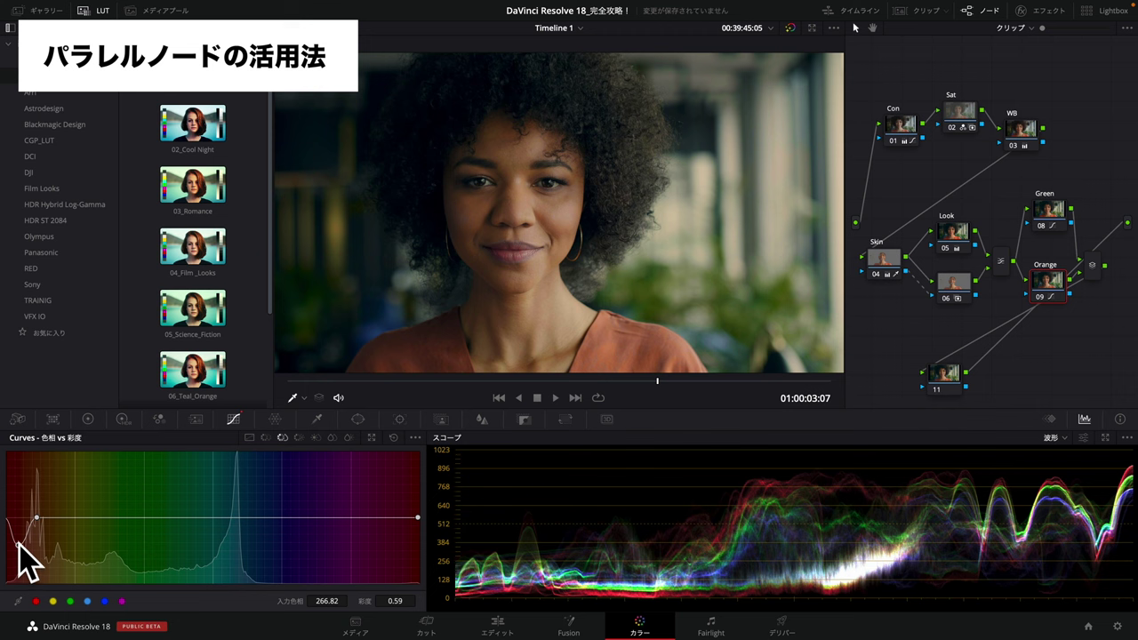
left_click_drag(36, 517, 56, 518)
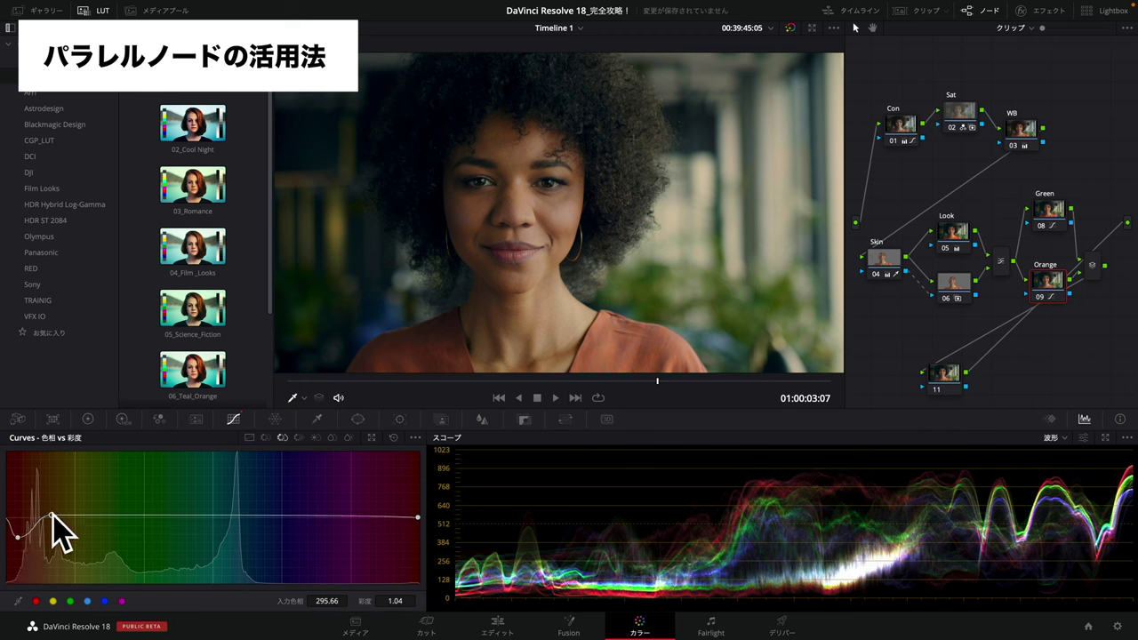
left_click(399, 518)
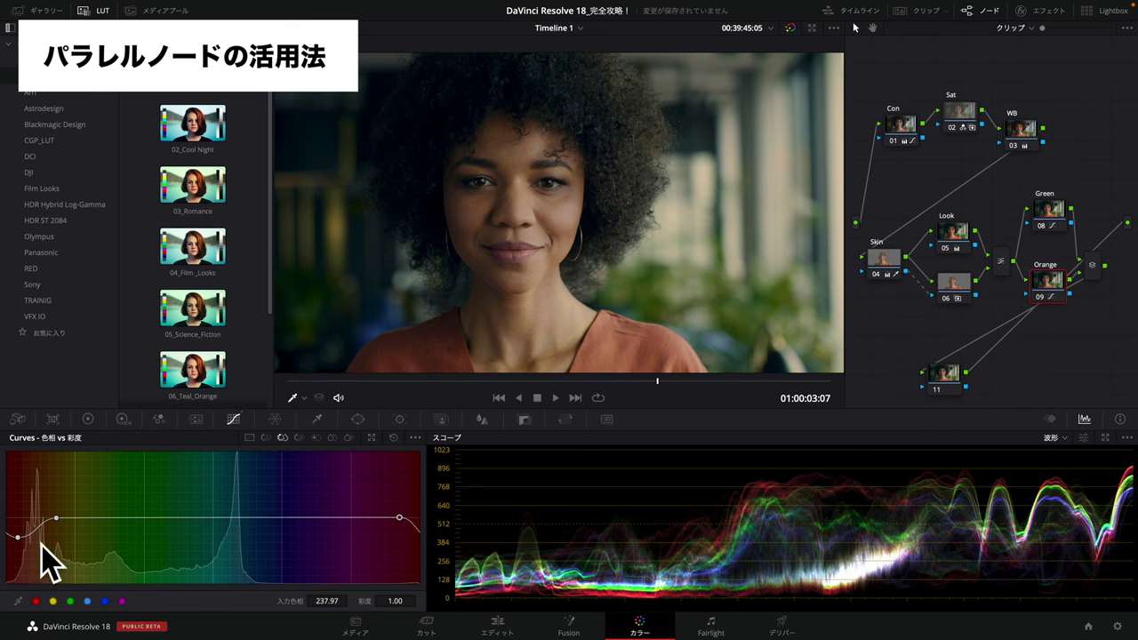
left_click_drag(17, 537, 23, 621)
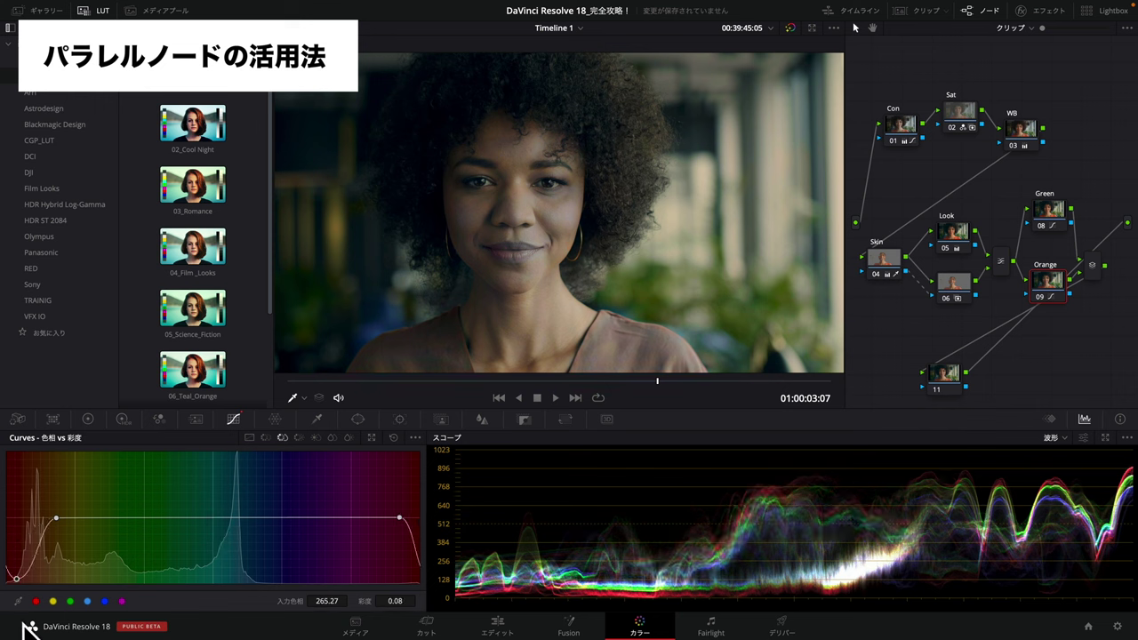
left_click_drag(16, 580, 19, 533)
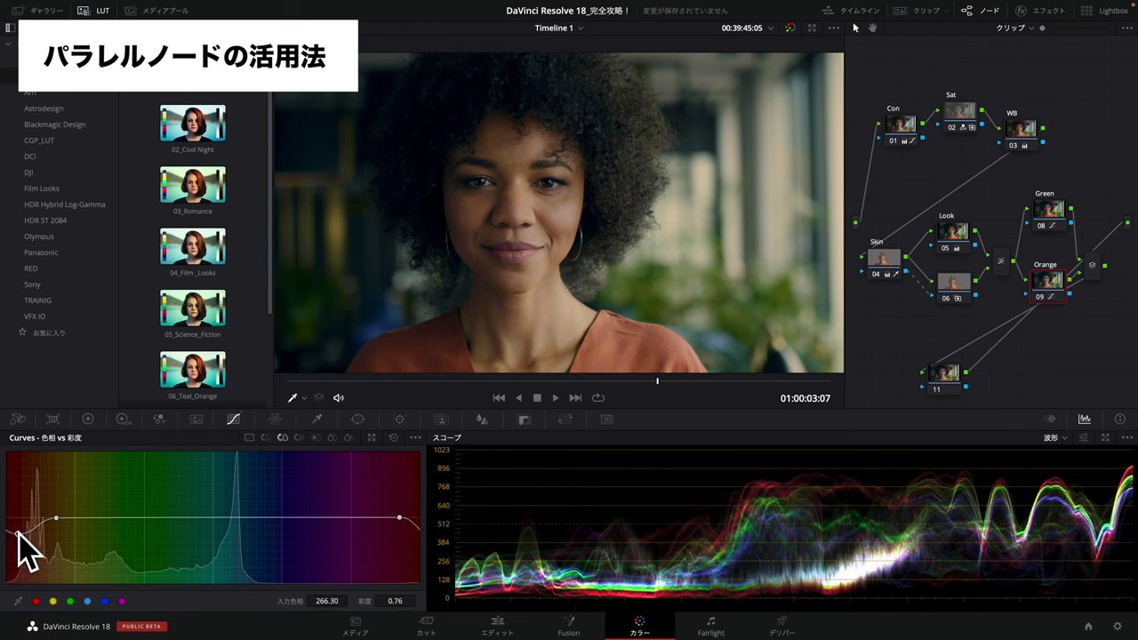
left_click(266, 438)
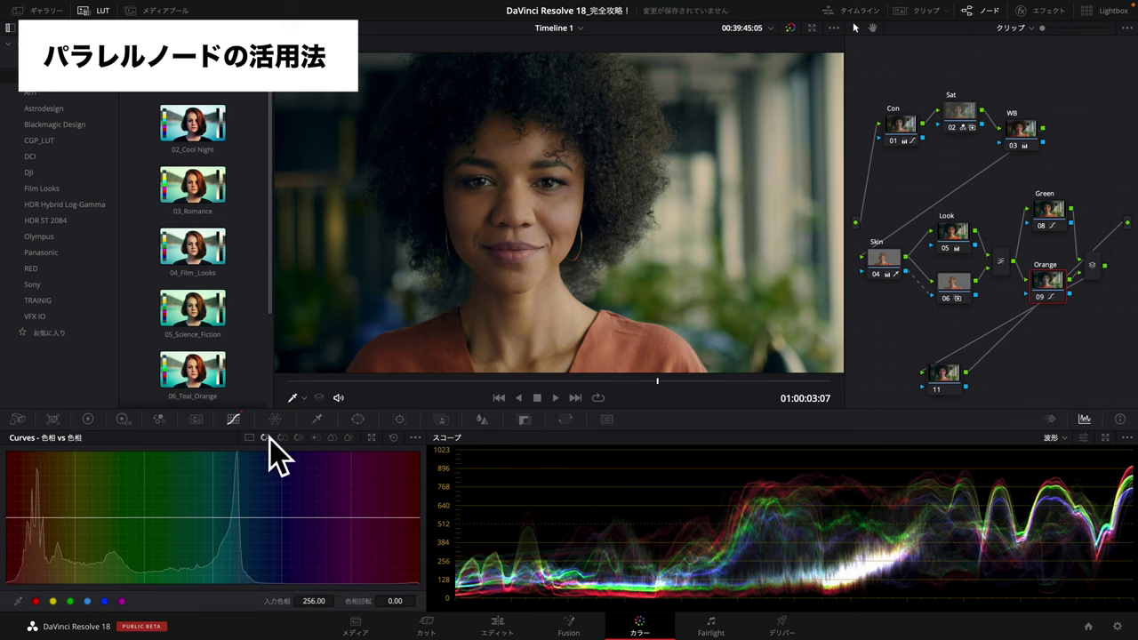
Try an orange Hue vs Hue point, then delete it to keep the curve flat
left_click(402, 354)
left_click_drag(25, 520, 23, 509)
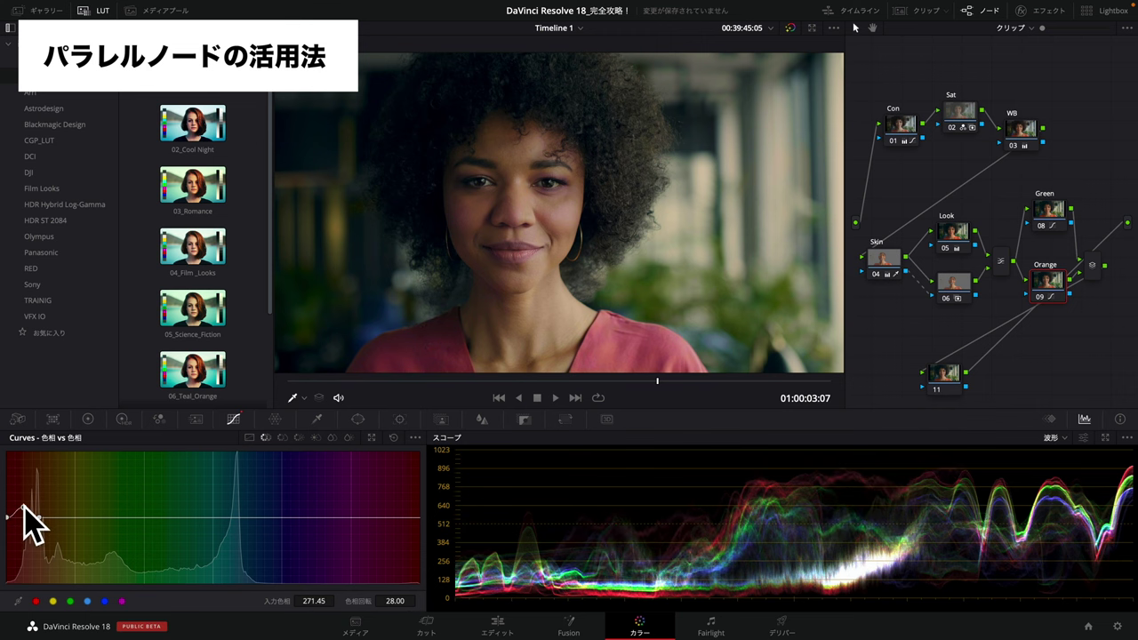
right_click(24, 511)
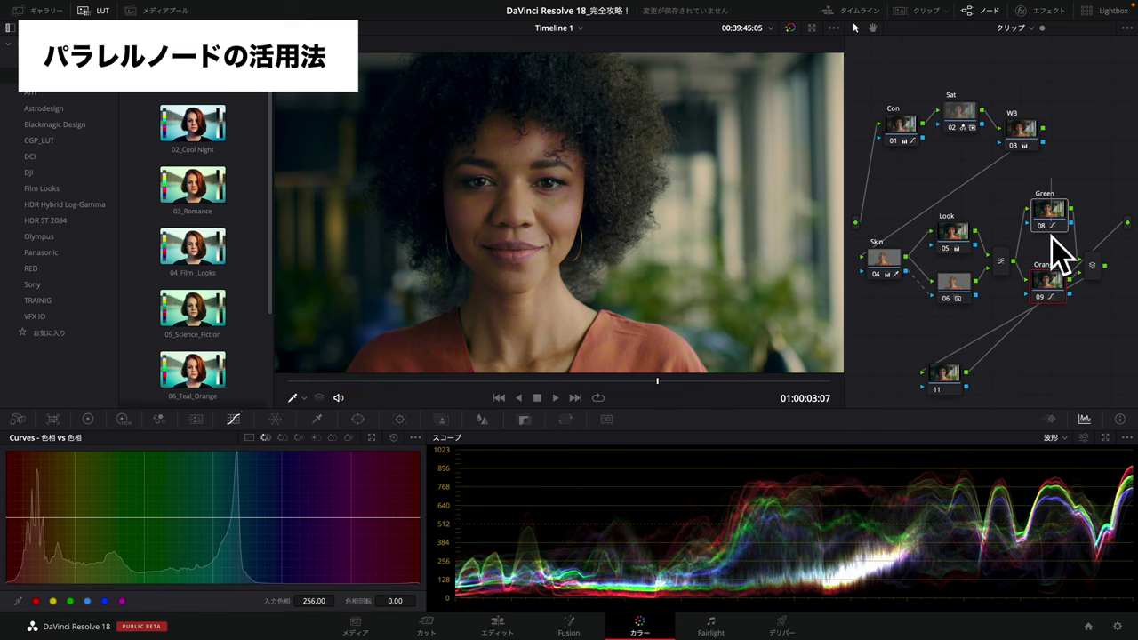
Toggle the Orange node off and on to compare the shot
left_click(1041, 296)
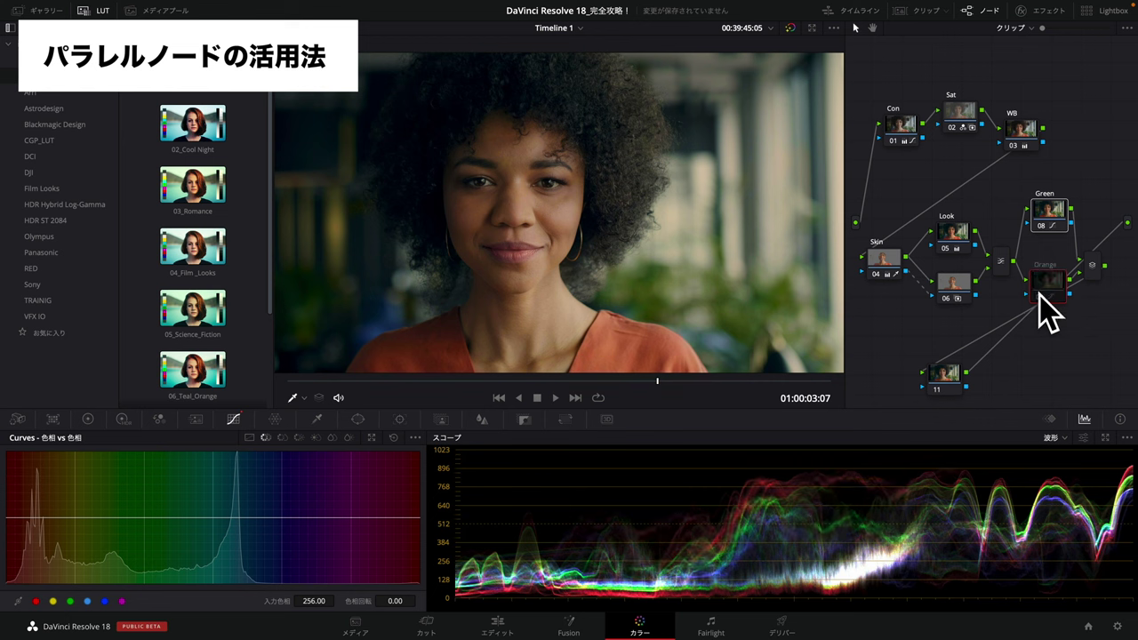
left_click(1040, 296)
left_click(1040, 296)
left_click(1041, 296)
left_click(1041, 296)
Re-enable the Orange node, label node 11 'LUT', and position it below the other nodes
key("ctrl+z")
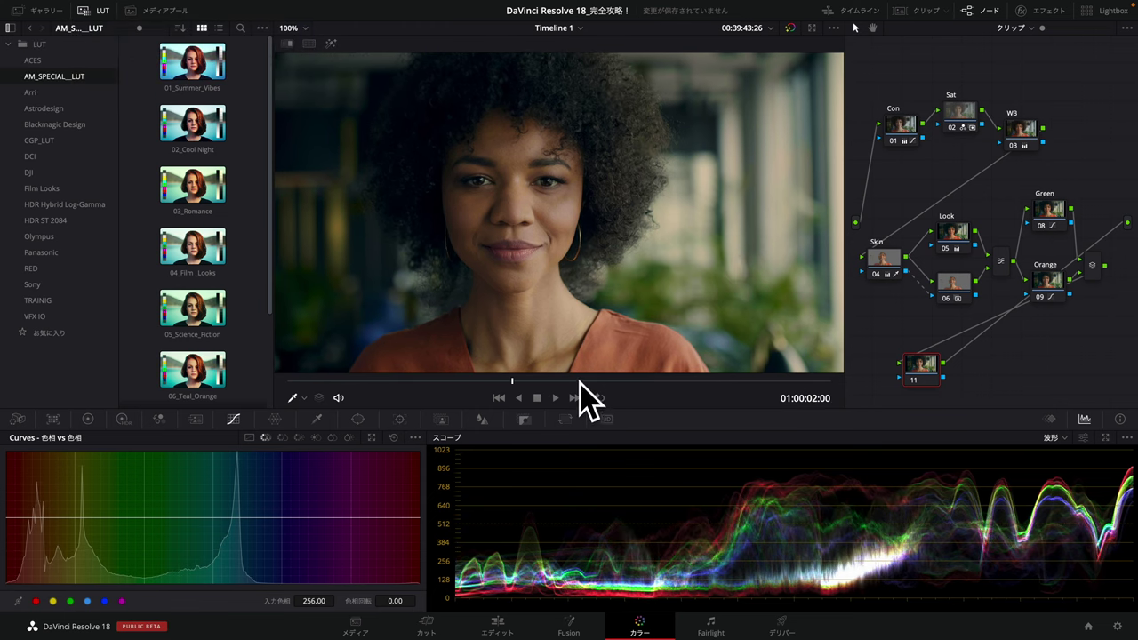
left_click_drag(927, 366, 921, 353)
right_click(929, 356)
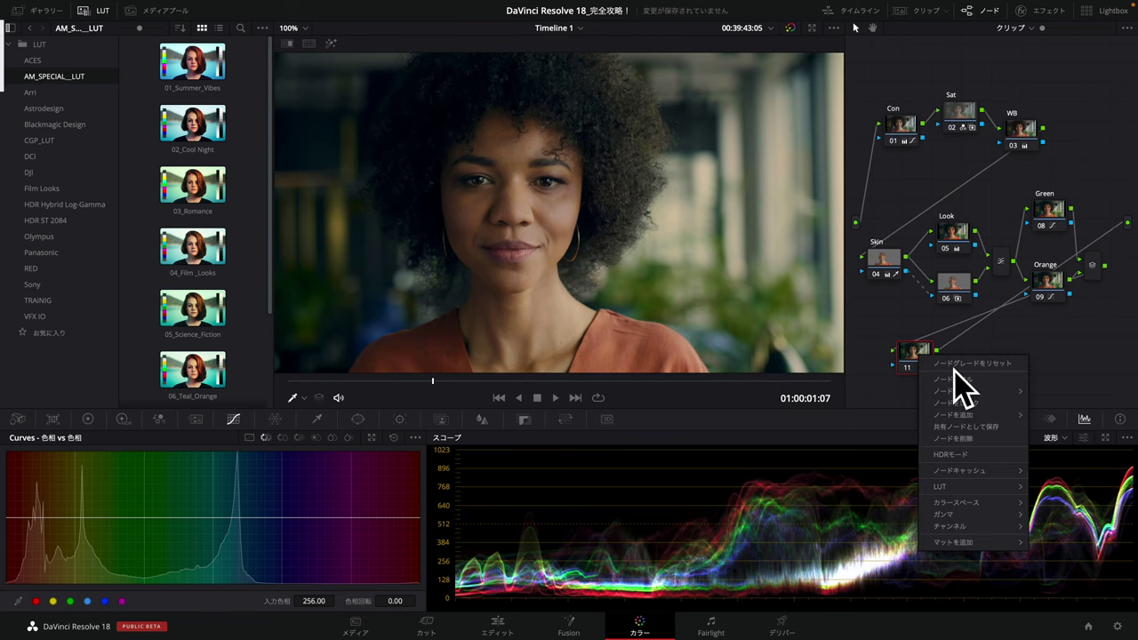
left_click(954, 377)
type("LUT")
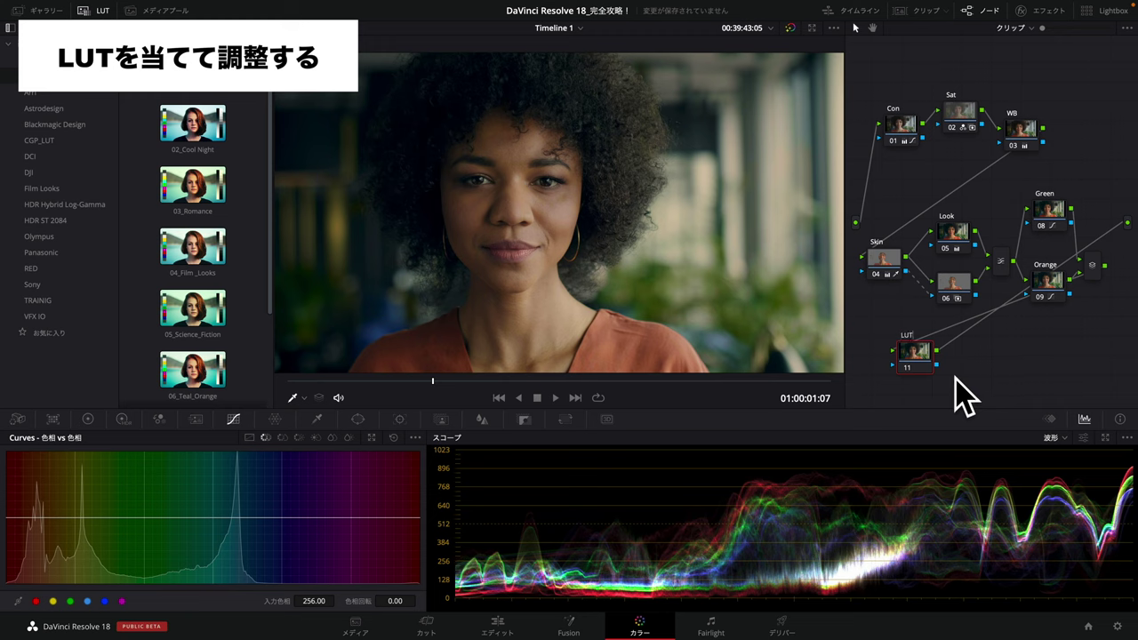
left_click_drag(914, 359, 909, 353)
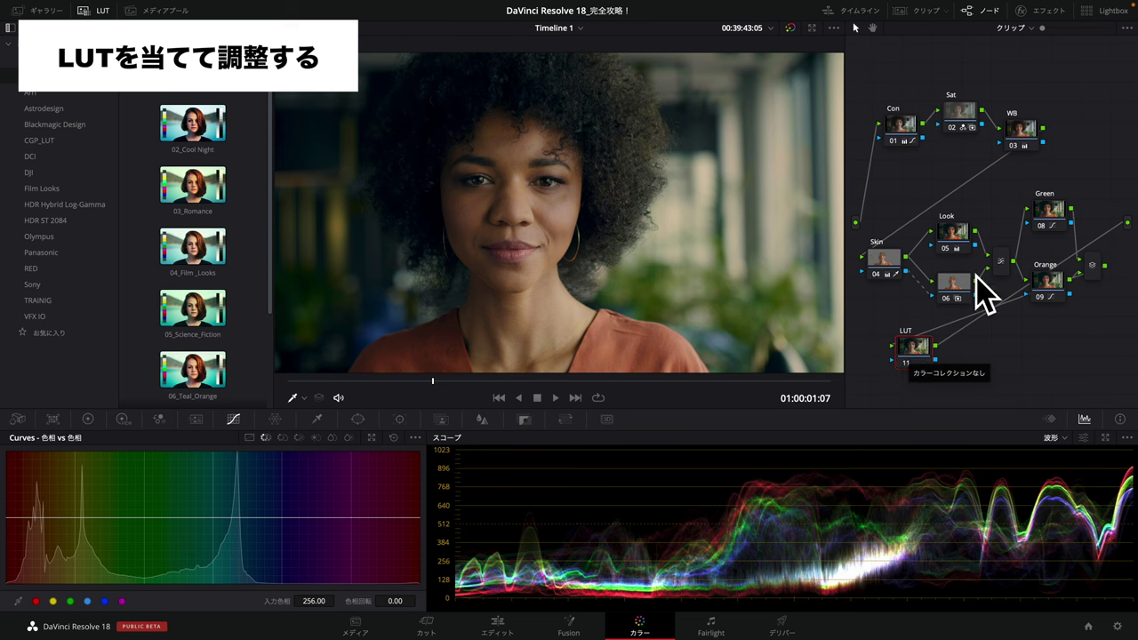
left_click_drag(925, 348, 949, 350)
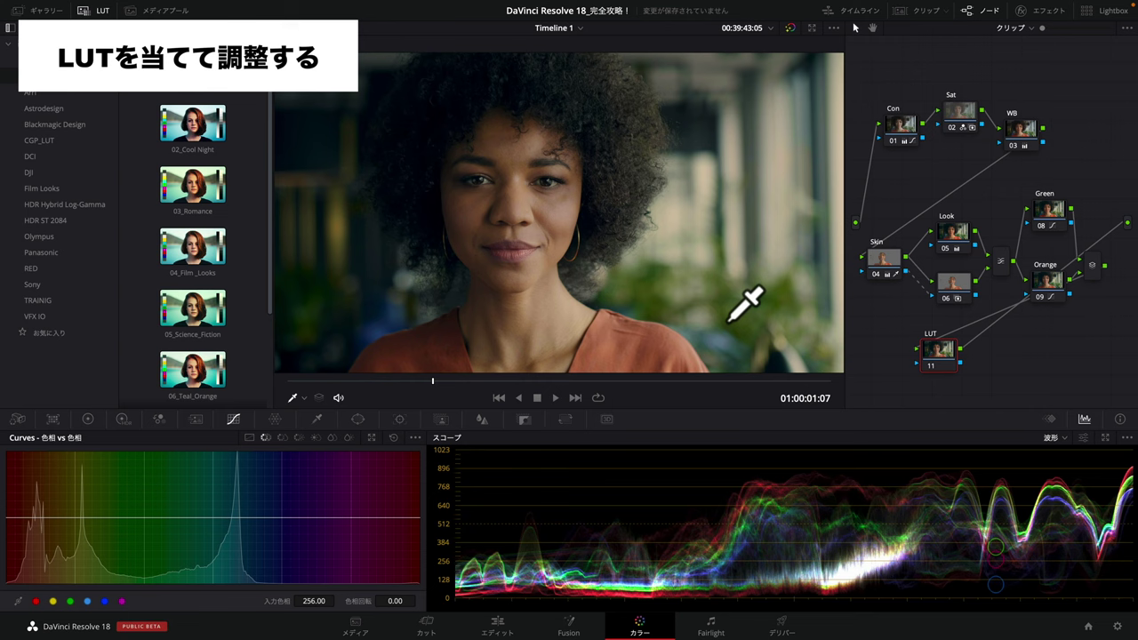
left_click_drag(968, 341, 936, 337)
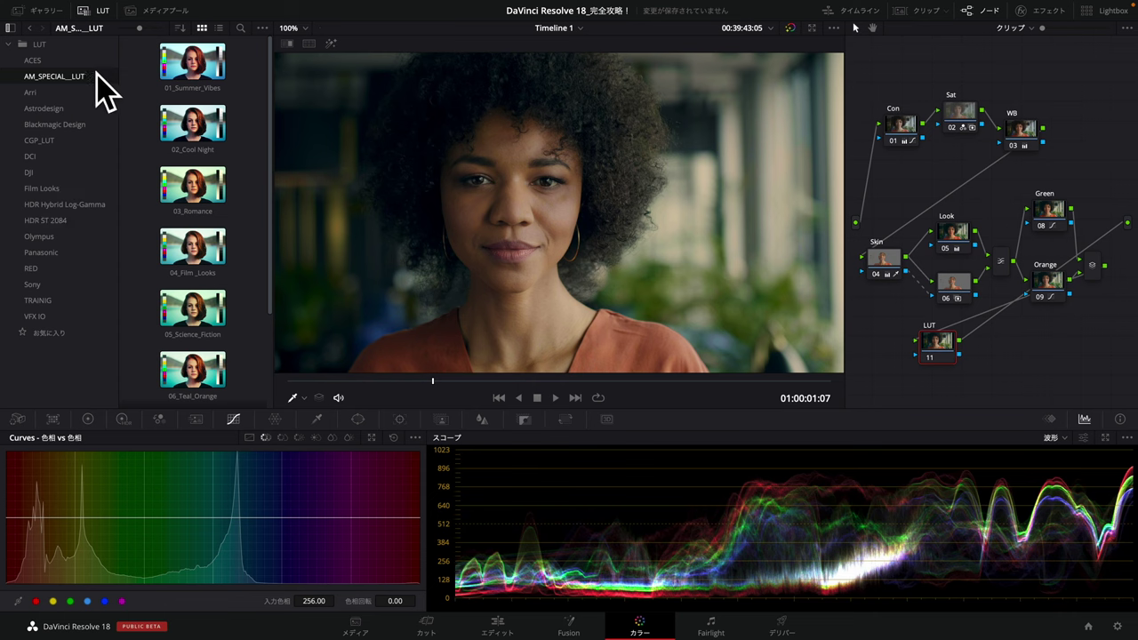
Apply the 04_Film_Looks LUT from AM_SPECIAL_LUT to the LUT node
scroll(169, 169, "down", 3)
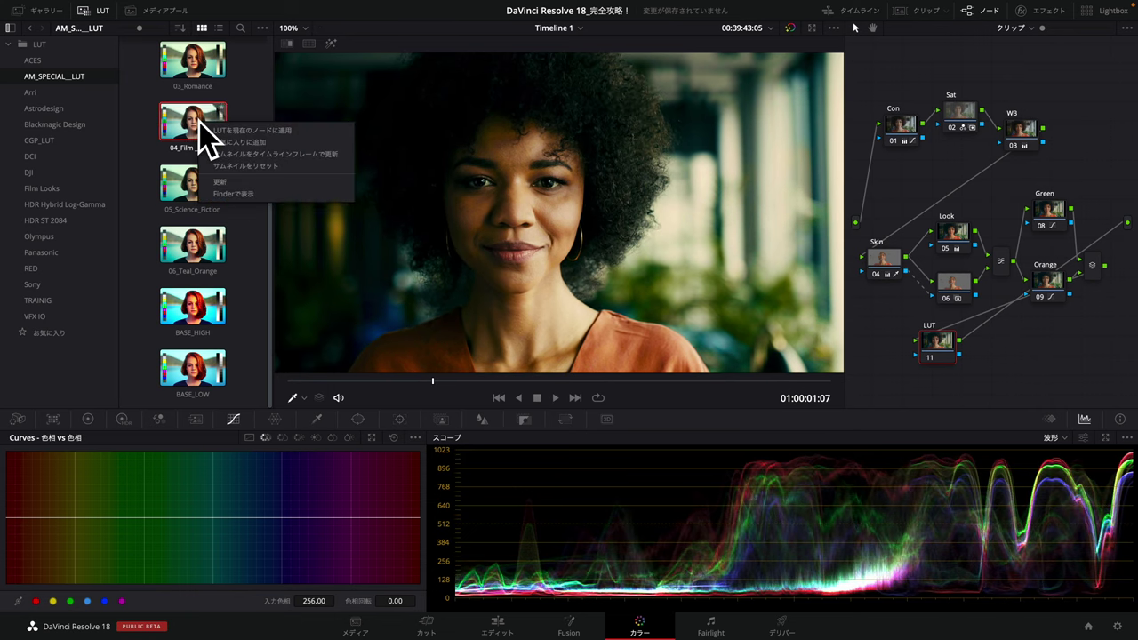
right_click(205, 124)
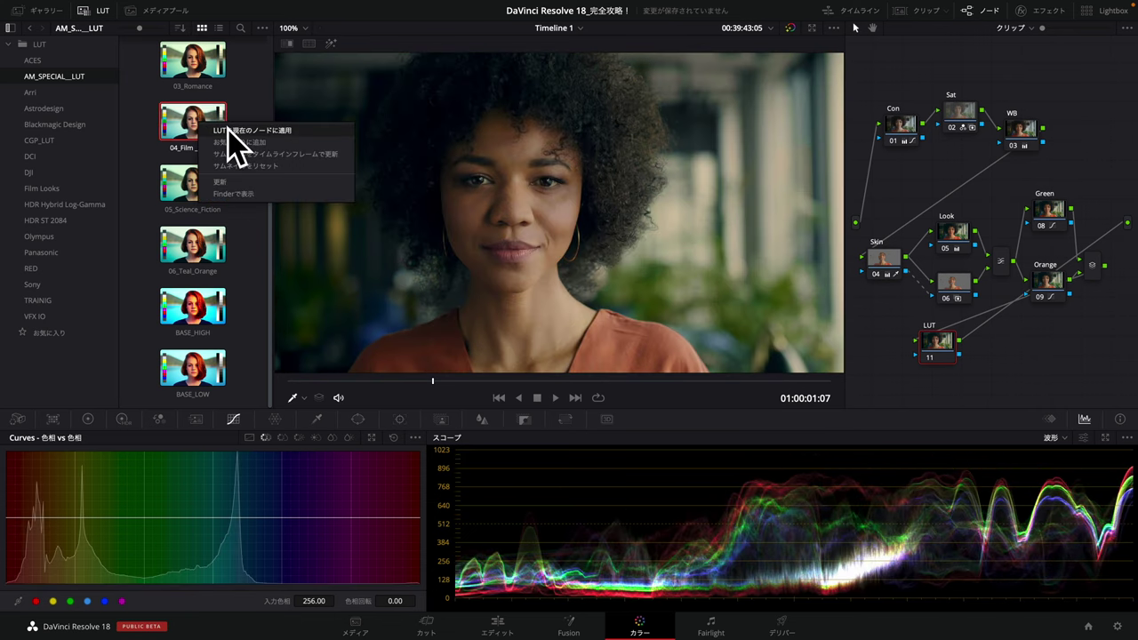
left_click(233, 131)
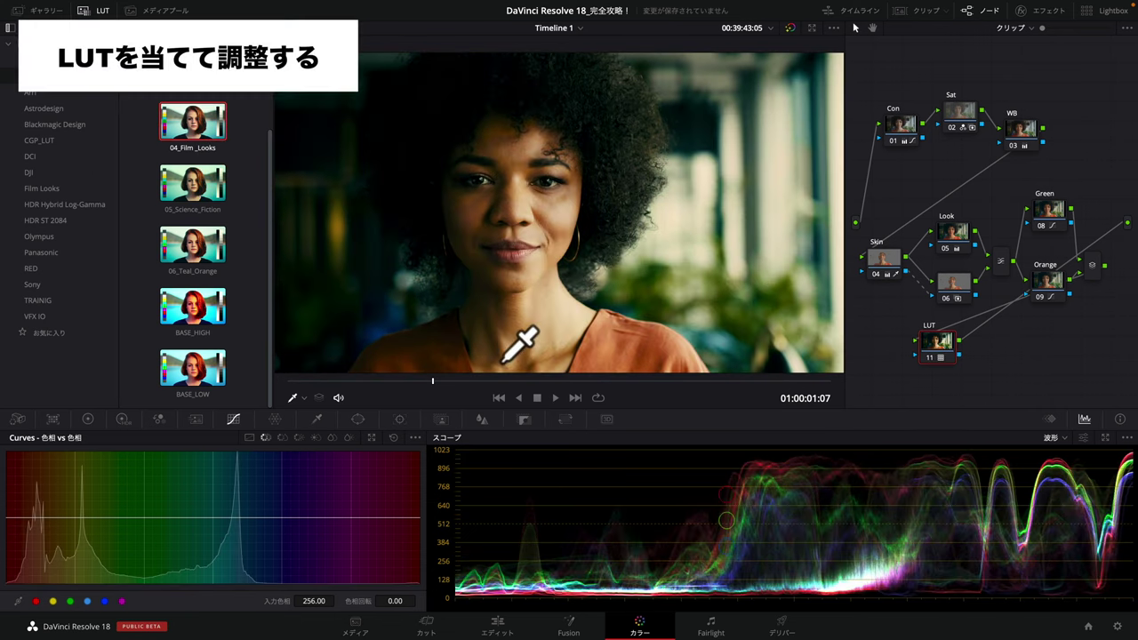
left_click(377, 382)
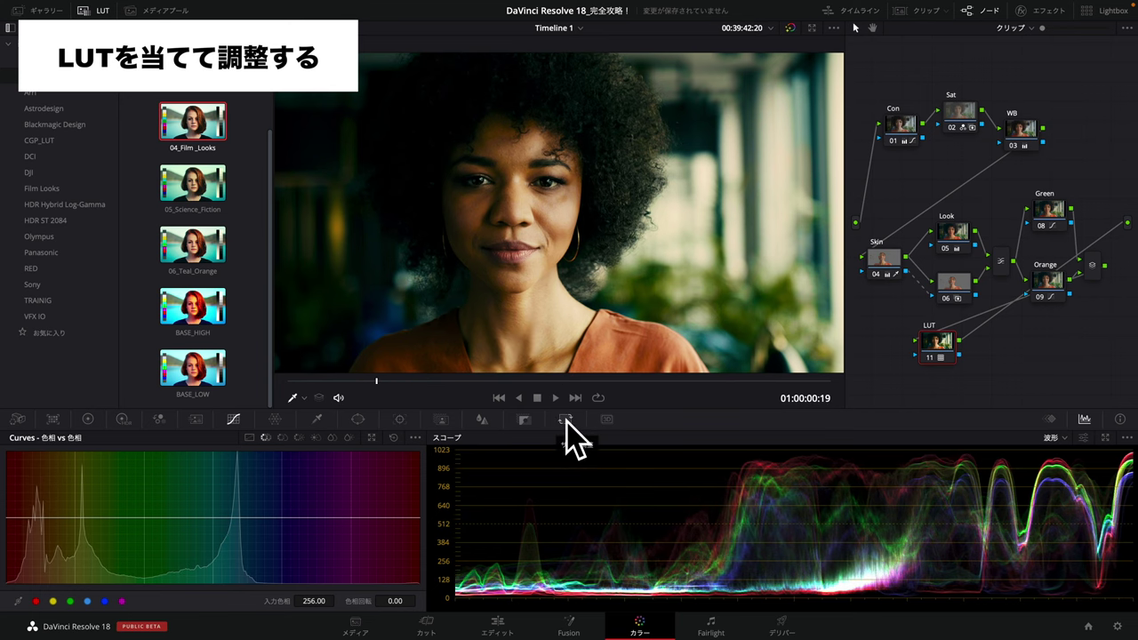
Lower the LUT node's Key Output Gain to 0.381 in the Key palette
left_click(531, 423)
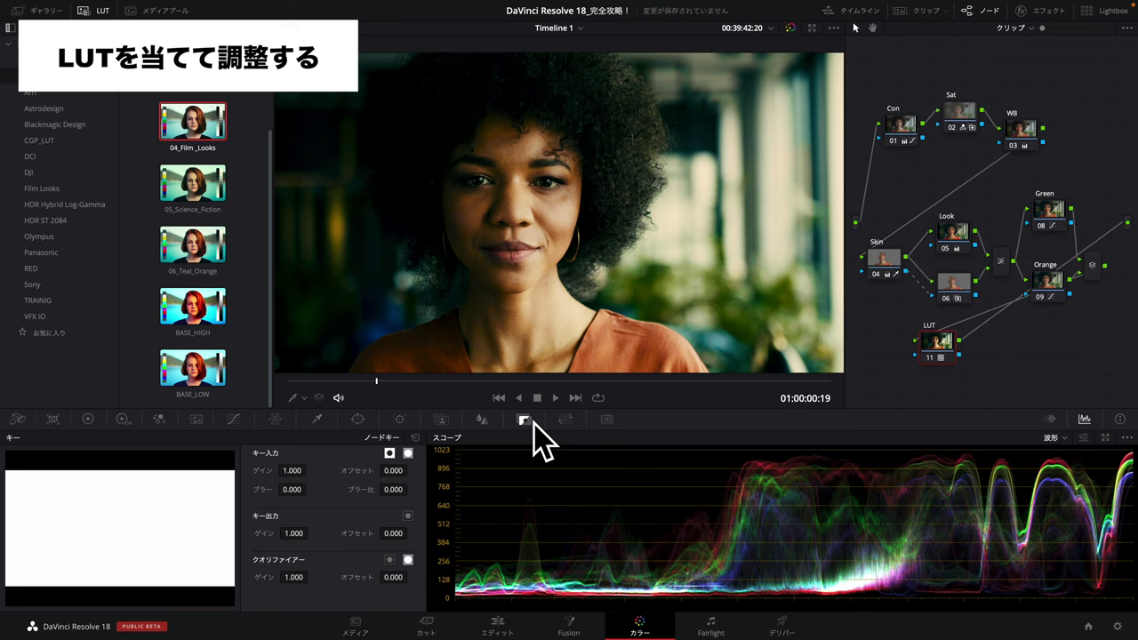
left_click_drag(935, 333, 936, 320)
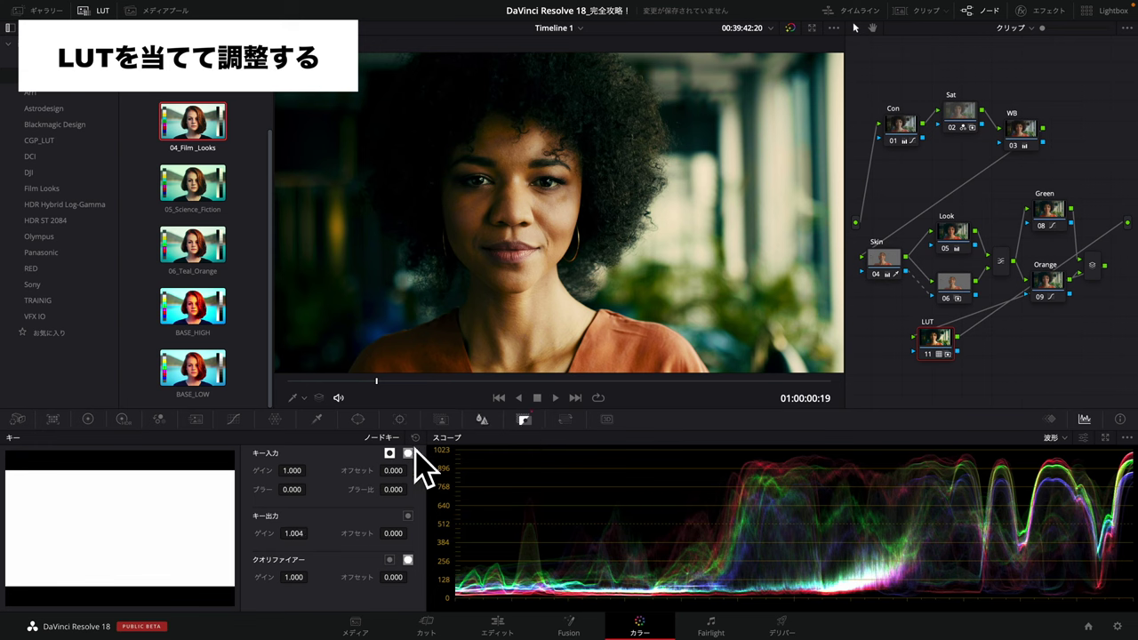
mouse_move(297, 526)
left_mouse_down()
mouse_move(318, 523)
mouse_move(286, 532)
left_mouse_up()
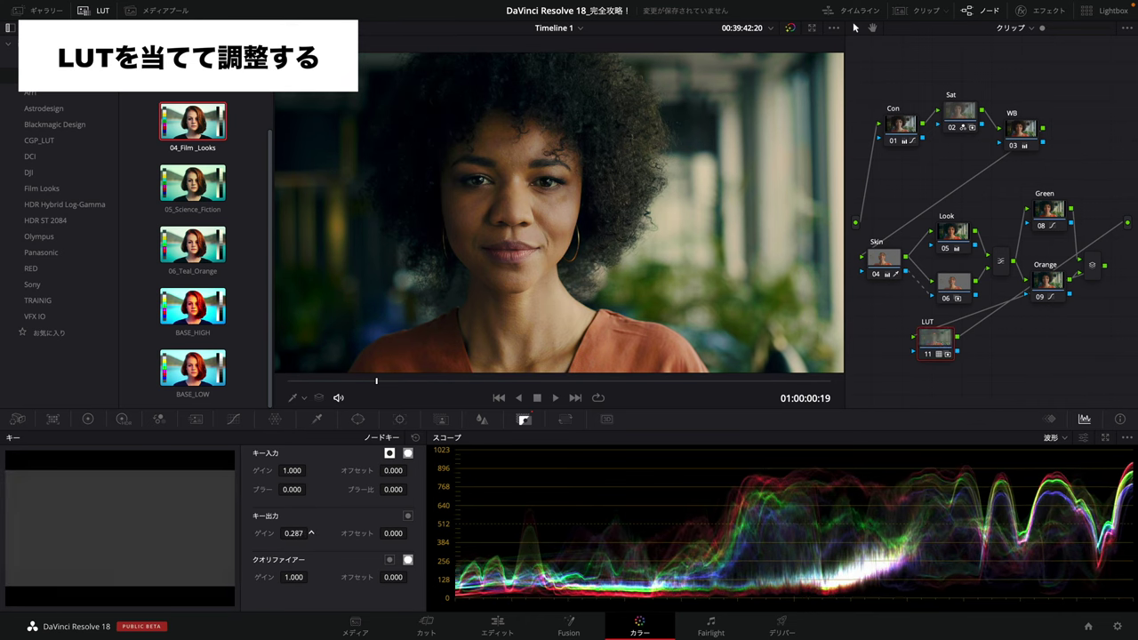
left_click_drag(311, 533, 309, 546)
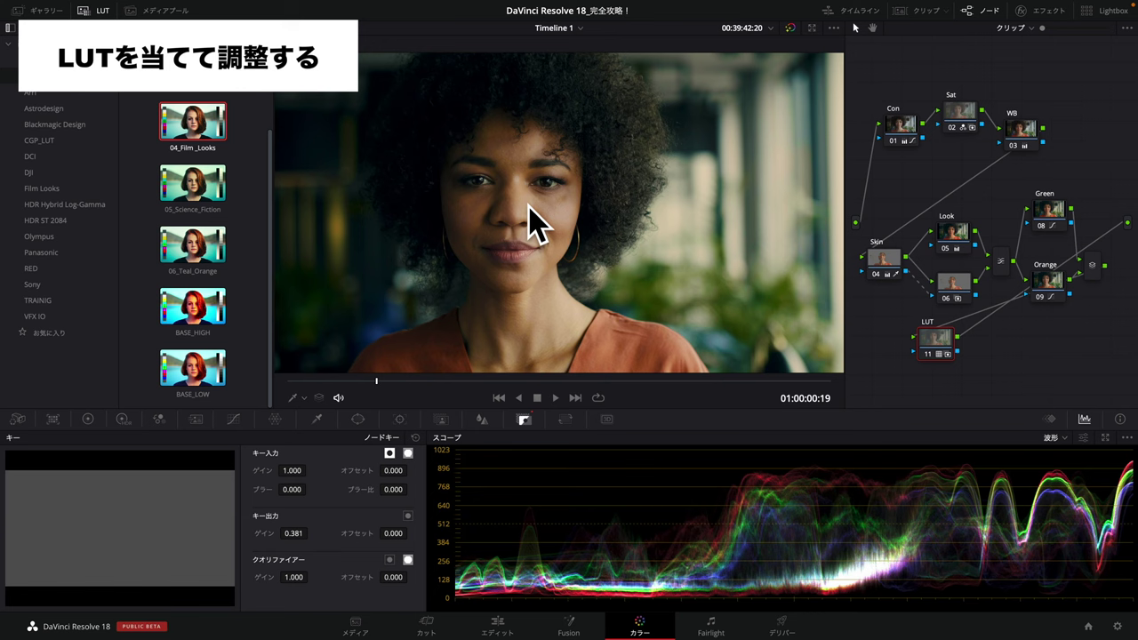
left_click(87, 419)
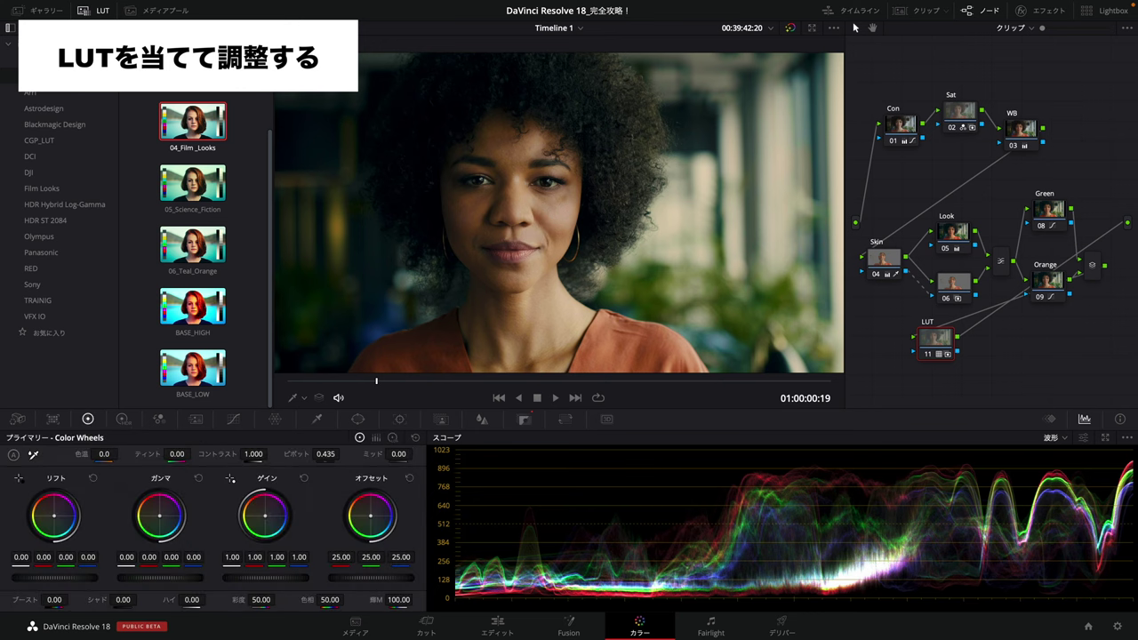
On the LUT node, set contrast to 0.692, gamma to 0.02 and lift to -0.05
left_click_drag(253, 455, 205, 455)
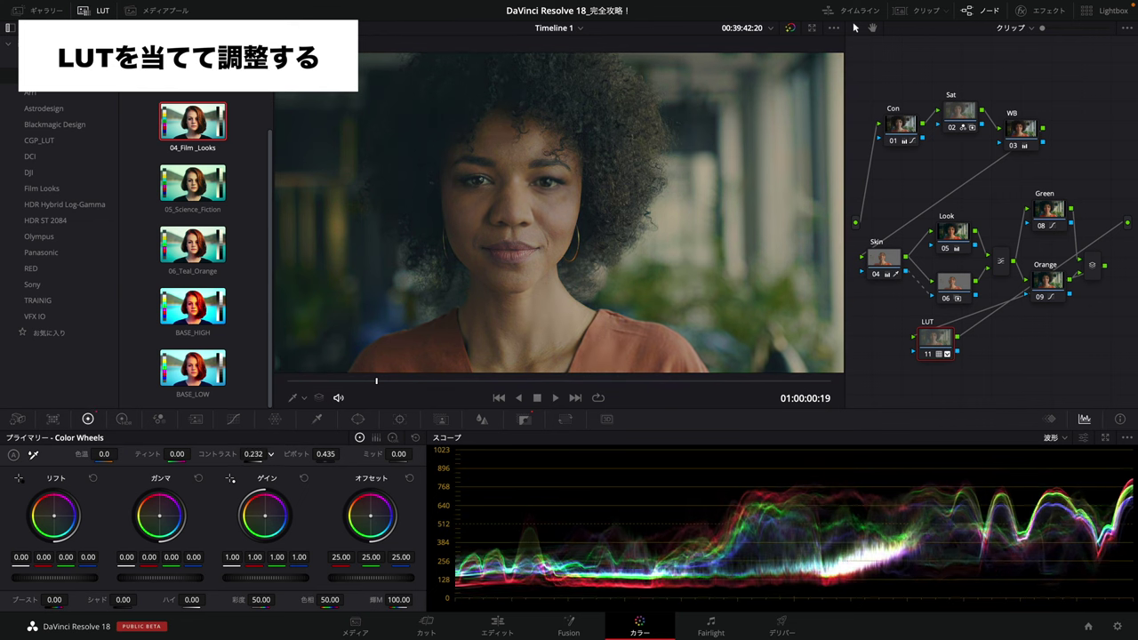
left_click_drag(214, 454, 272, 455)
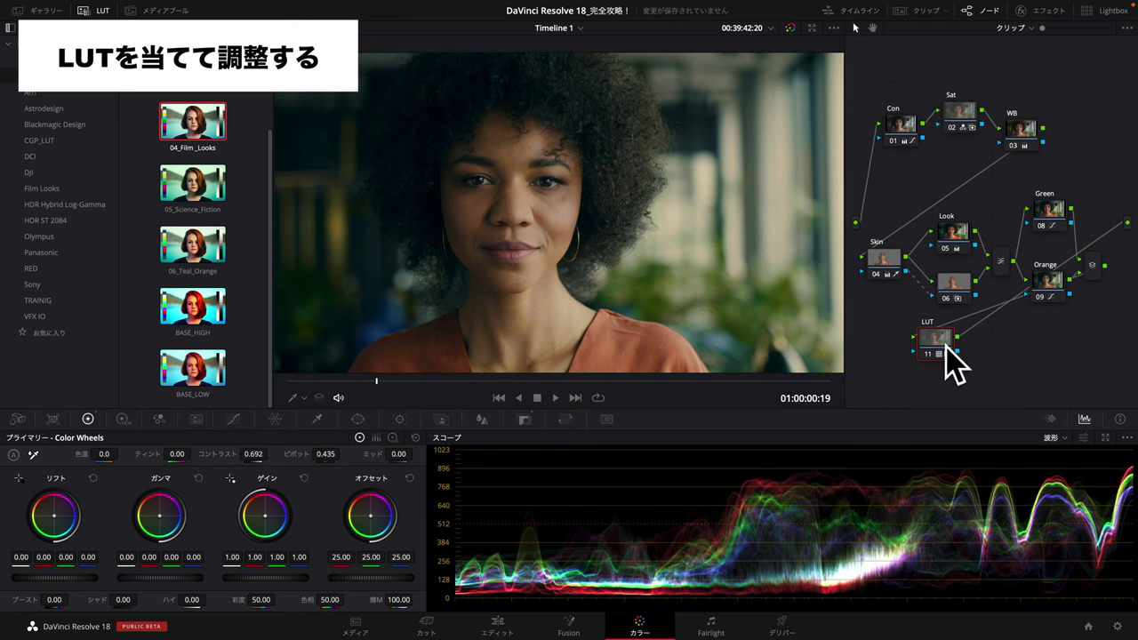
left_click_drag(943, 348, 942, 366)
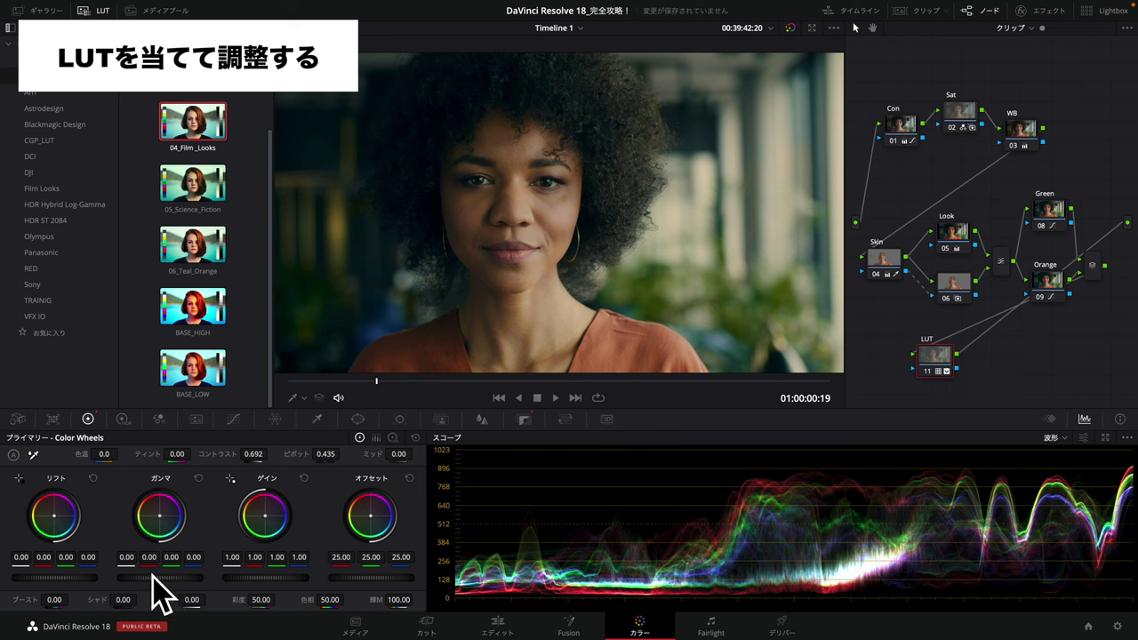
left_click_drag(160, 577, 143, 577)
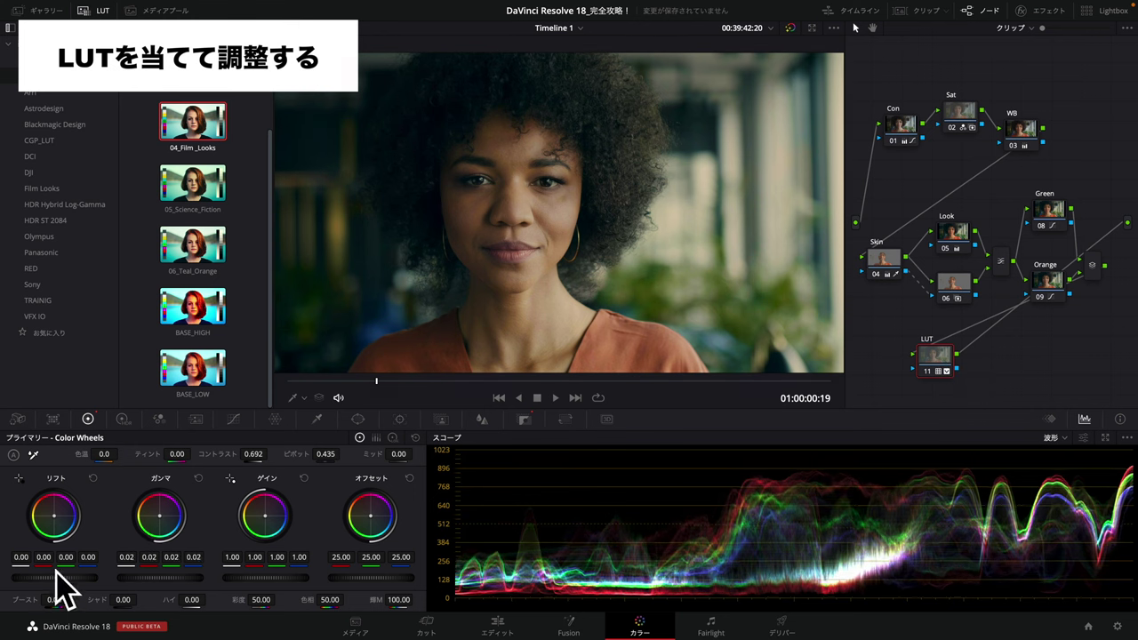
left_click_drag(55, 577, 45, 577)
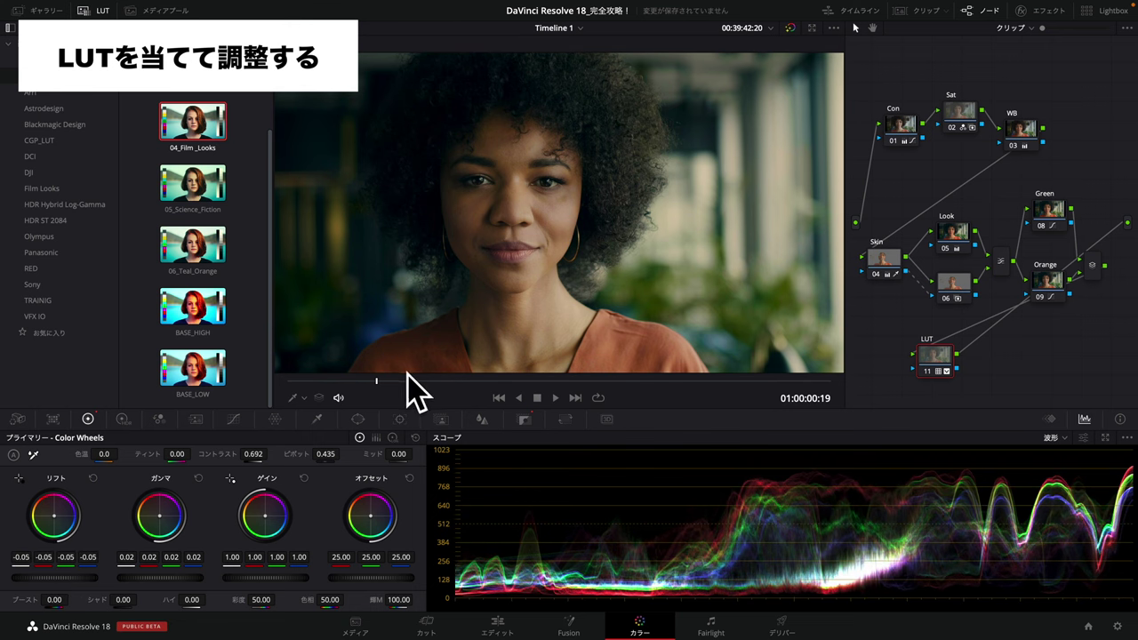
At a later frame, toggle grade bypass to compare, ending on the flat original image
mouse_move(417, 380)
left_mouse_down()
mouse_move(658, 357)
mouse_move(350, 371)
left_mouse_up()
left_click(790, 28)
left_click(790, 28)
left_click(790, 27)
left_click(790, 27)
left_click(790, 27)
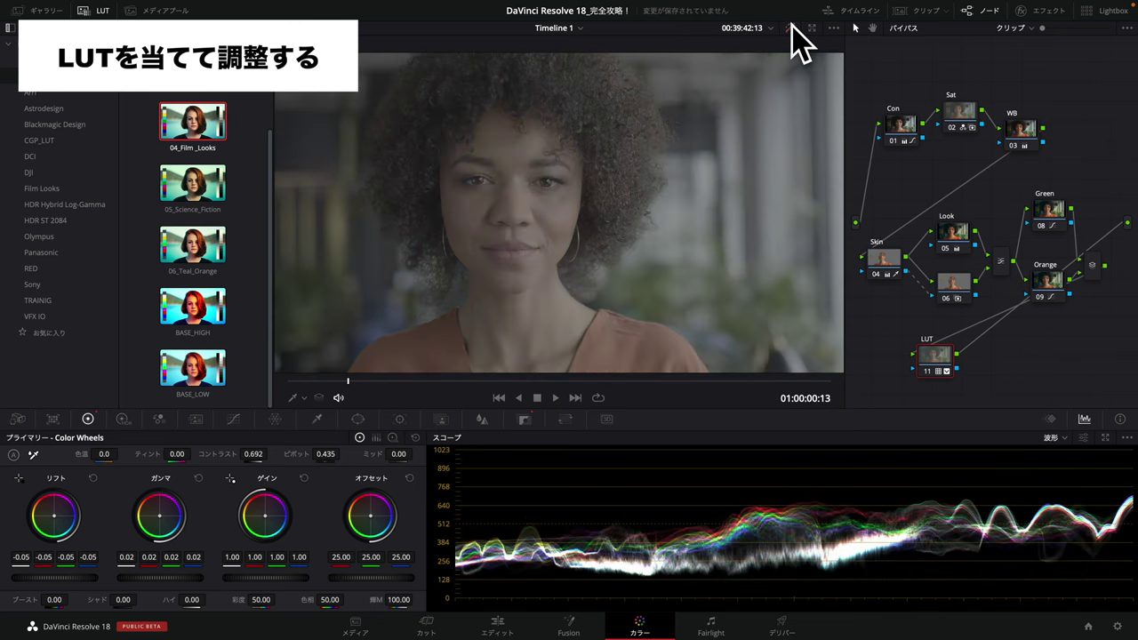
left_click(790, 27)
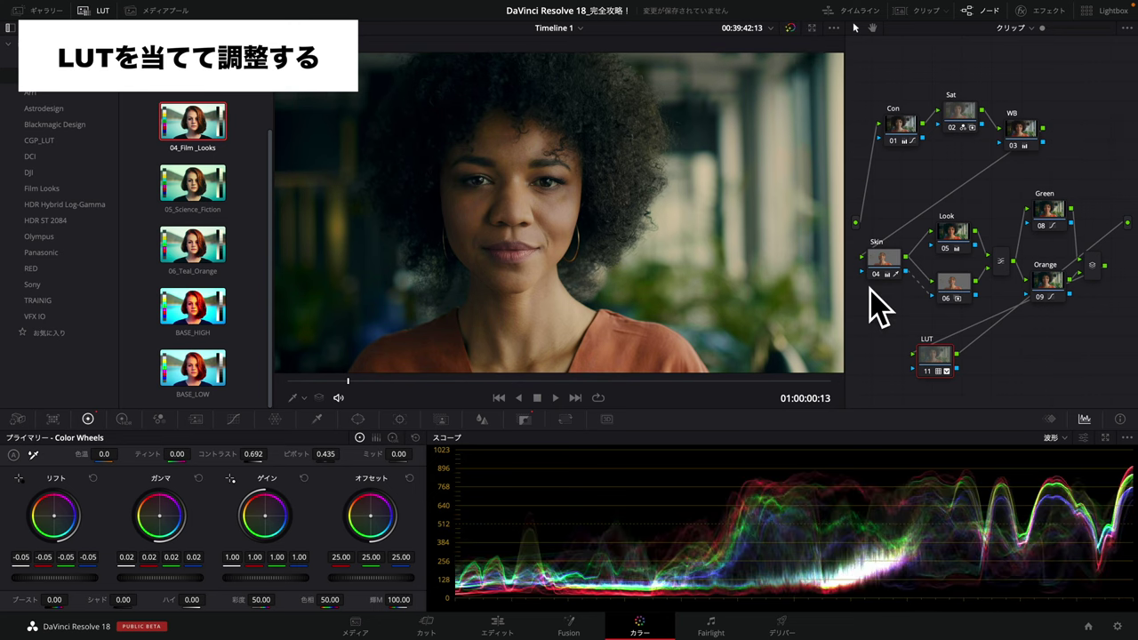
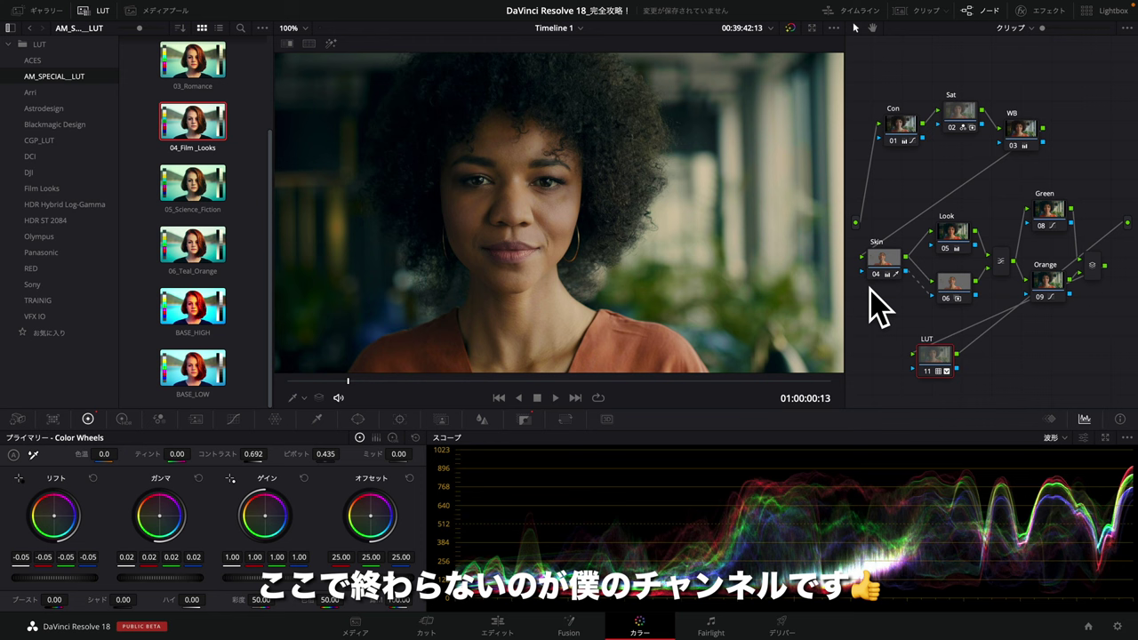
Drag ResolveFX Refine ビューティー (Beauty) onto the Skin node, then widen the node graph
left_click(883, 264)
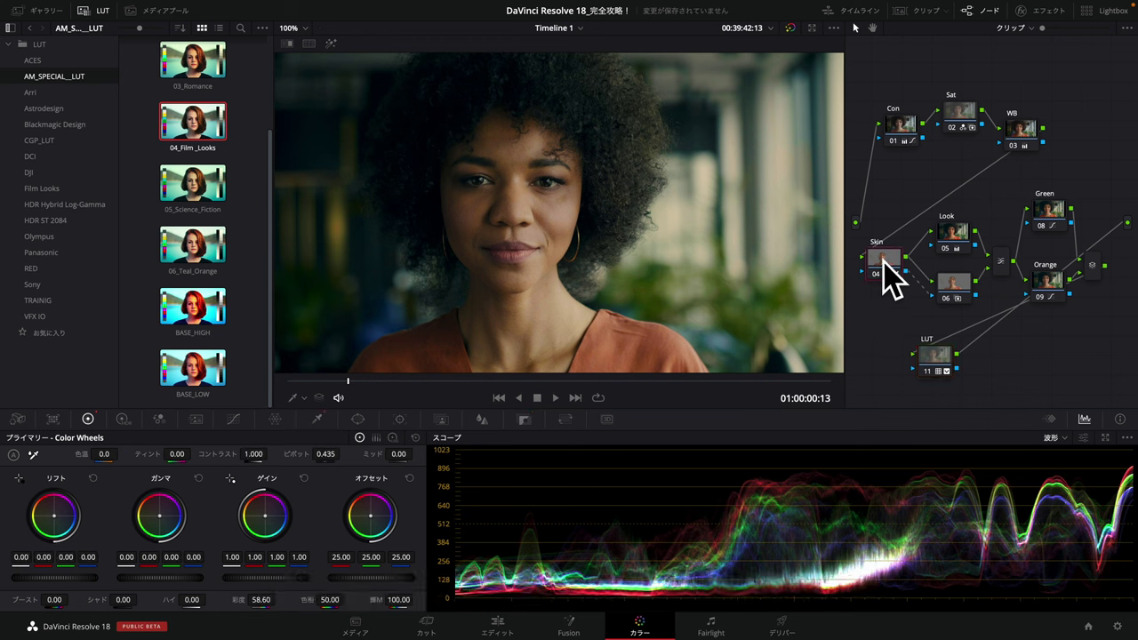
left_click_drag(884, 260, 885, 249)
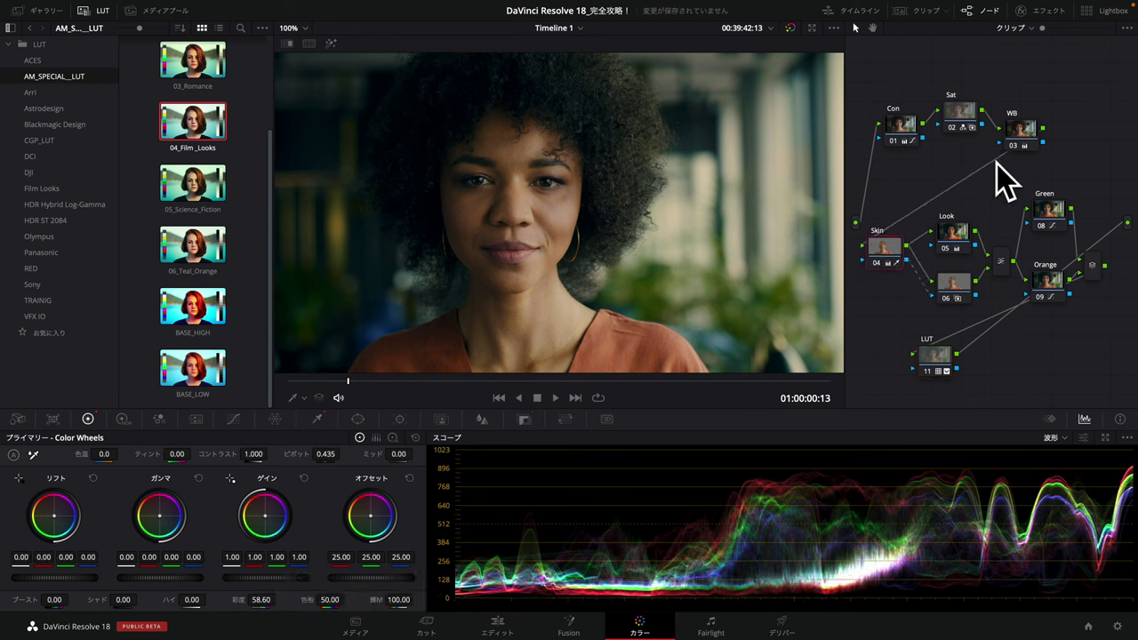
left_click(1042, 11)
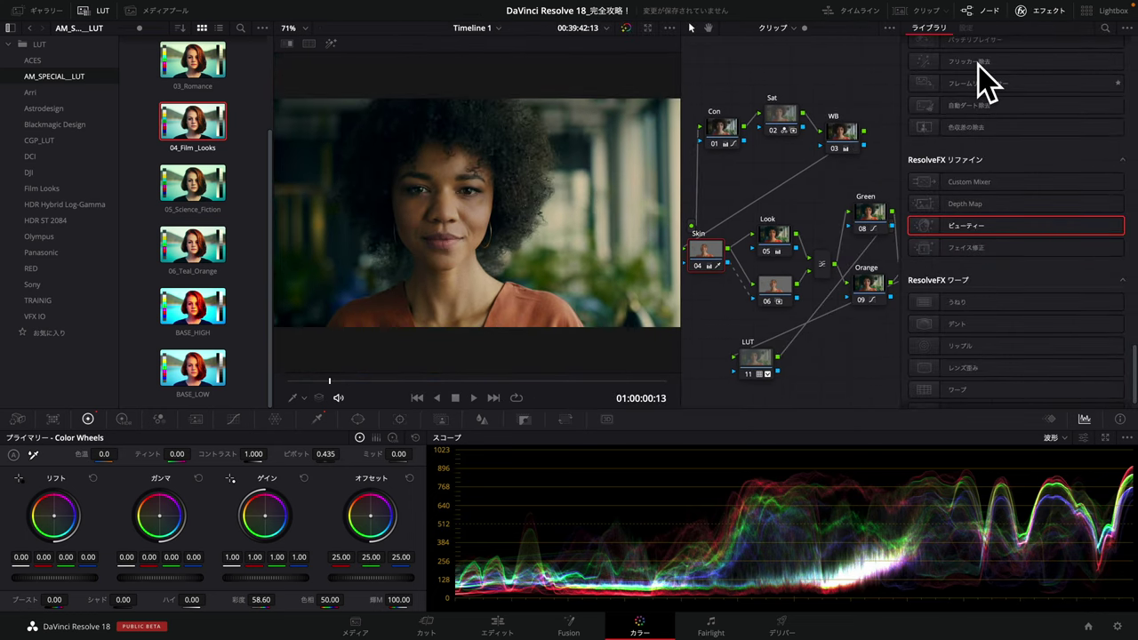
scroll(978, 213, "up", 3)
scroll(978, 213, "up", 3)
scroll(974, 206, "up", 3)
scroll(973, 207, "down", 5)
scroll(976, 206, "down", 5)
left_click_drag(971, 189, 704, 252)
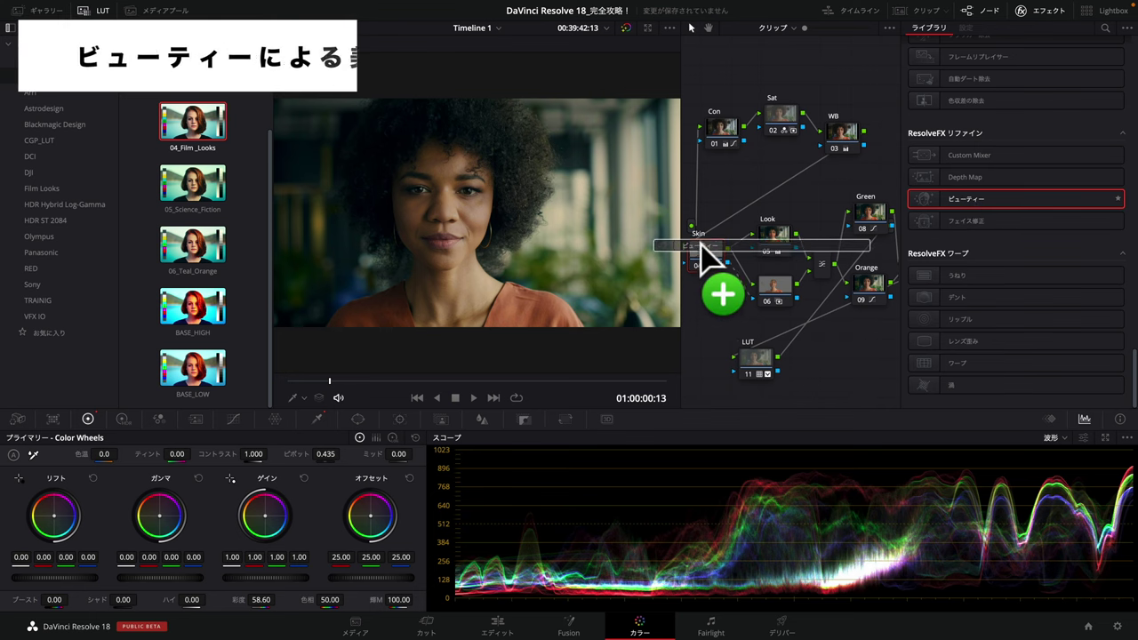
left_click_drag(703, 250, 703, 251)
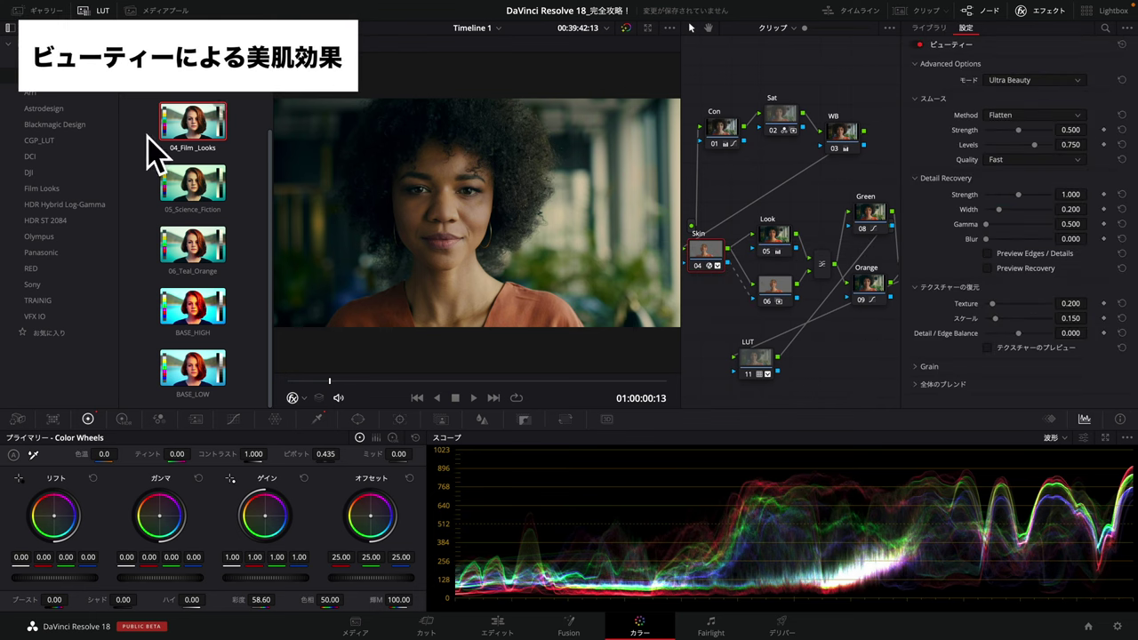
left_click(98, 11)
left_click_drag(682, 158, 587, 157)
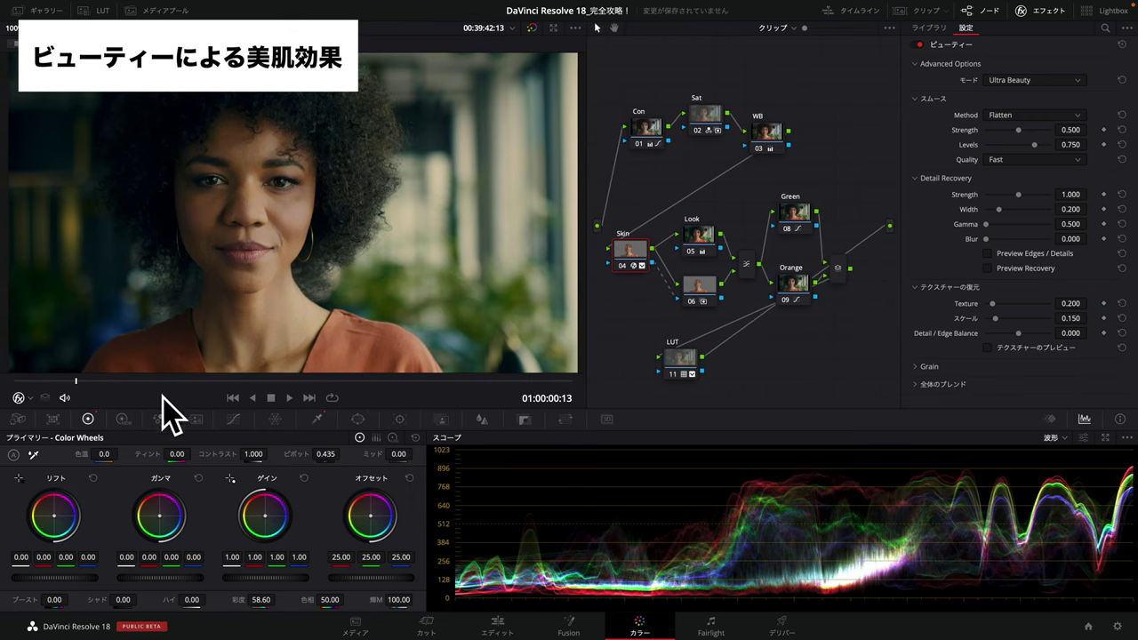
Preview playback and raise Beauty smoothing strength to 0.798 with Levels at 1.000
key("space")
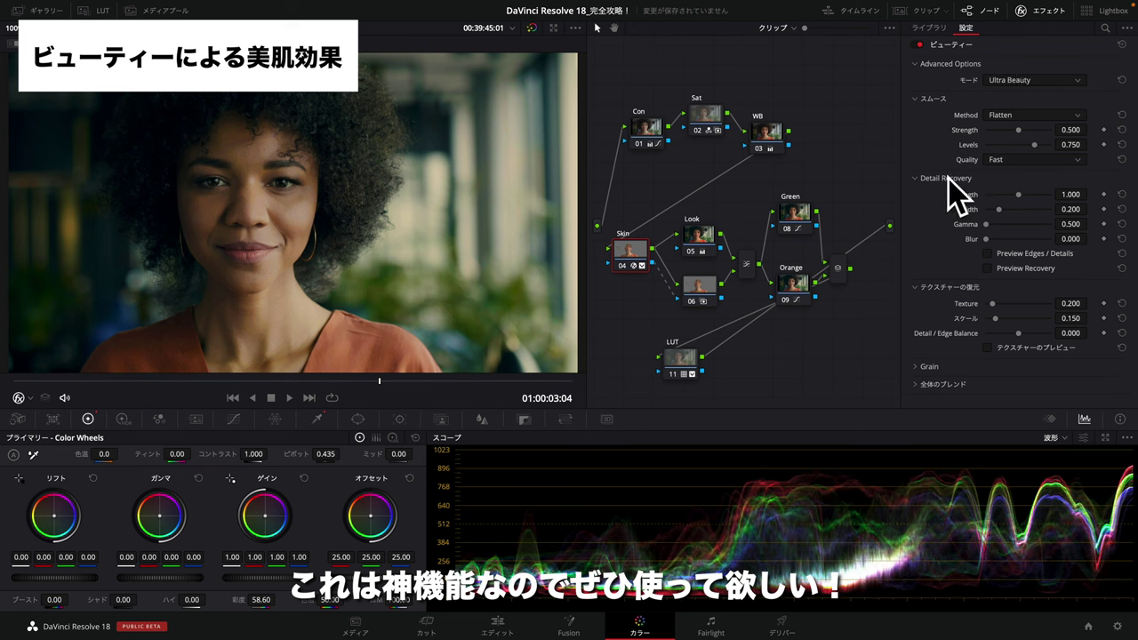
mouse_move(1018, 129)
left_mouse_down()
mouse_move(992, 130)
mouse_move(1052, 133)
mouse_move(1037, 130)
mouse_move(1027, 145)
mouse_move(1054, 146)
left_mouse_up()
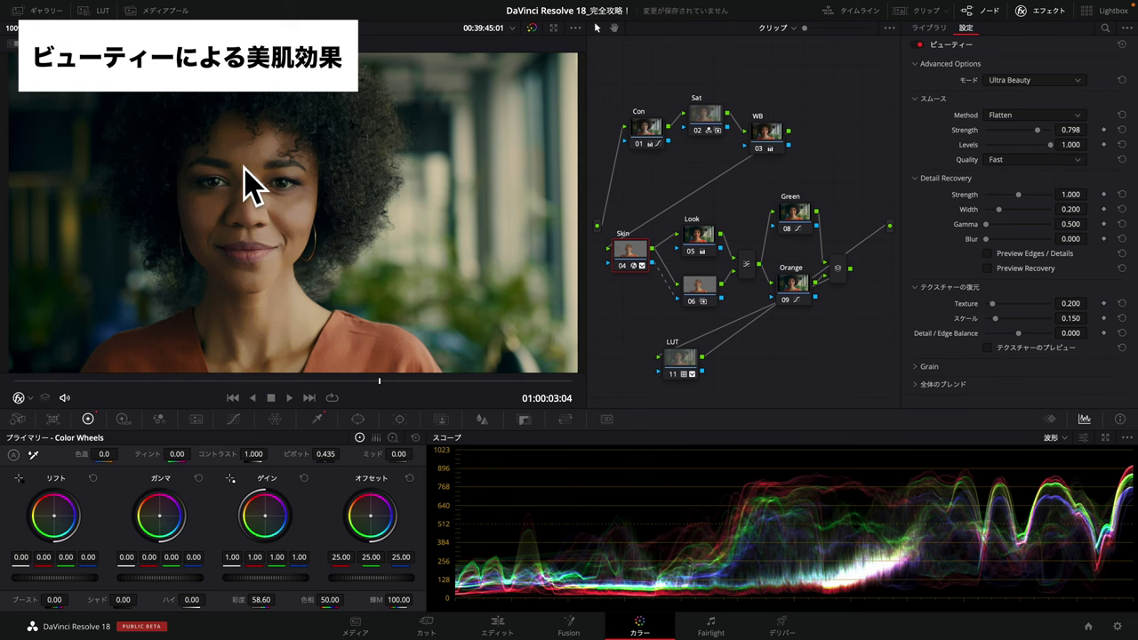
left_click(20, 27)
left_click(30, 30)
left_click(29, 30)
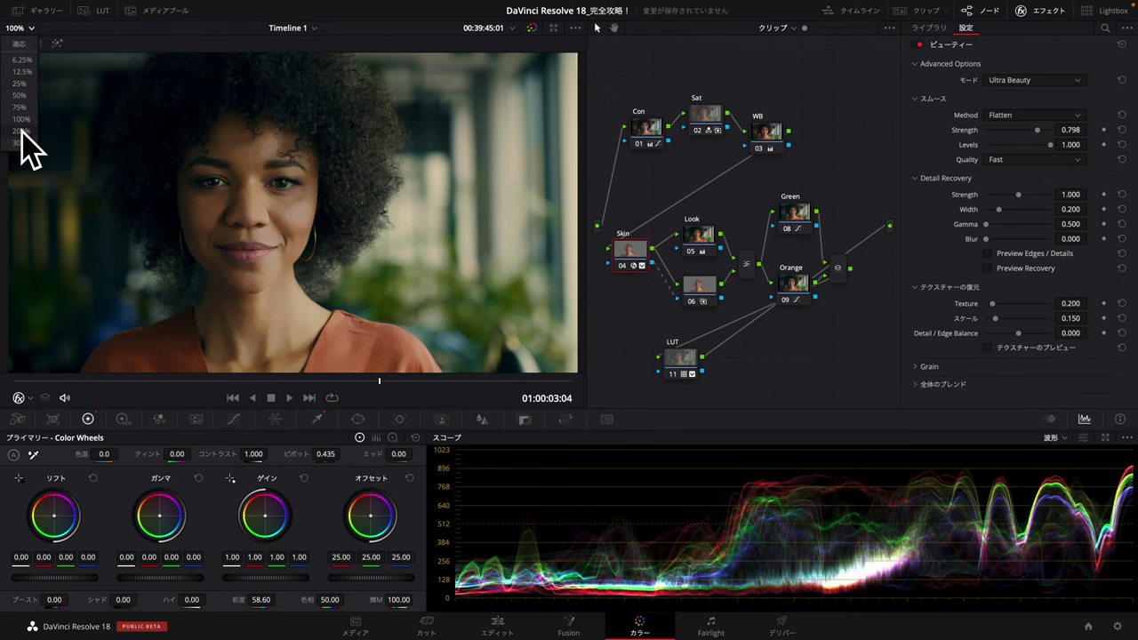
Zoom the viewer to 200% on the face and compare smoothing off versus on
left_click(26, 147)
left_click_drag(31, 151, 127, 170)
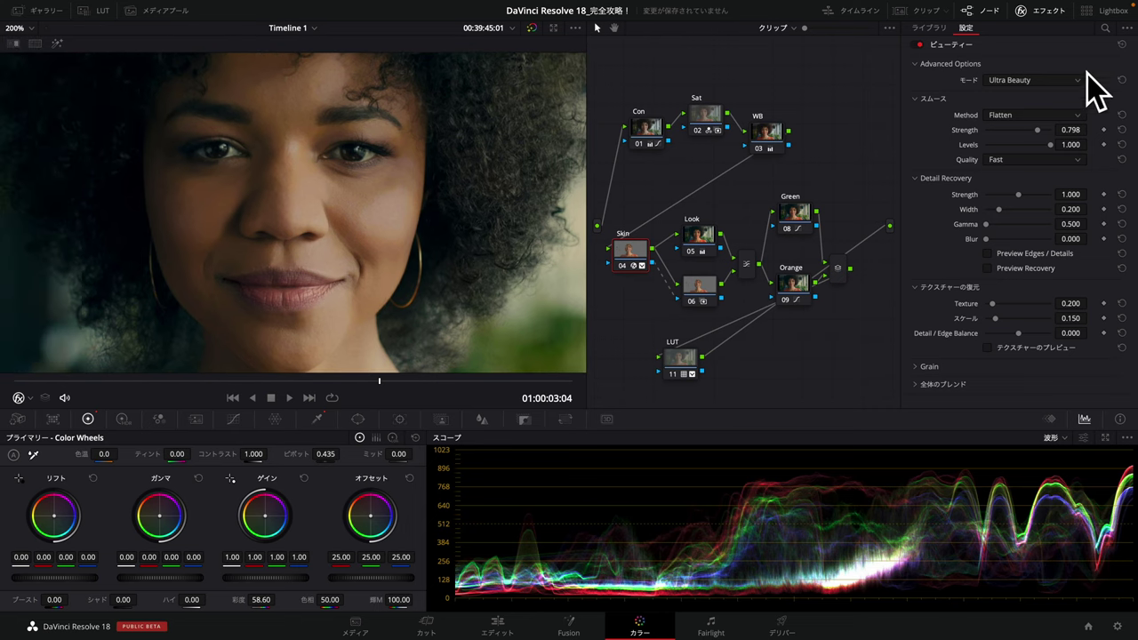
left_click_drag(1031, 130, 962, 130)
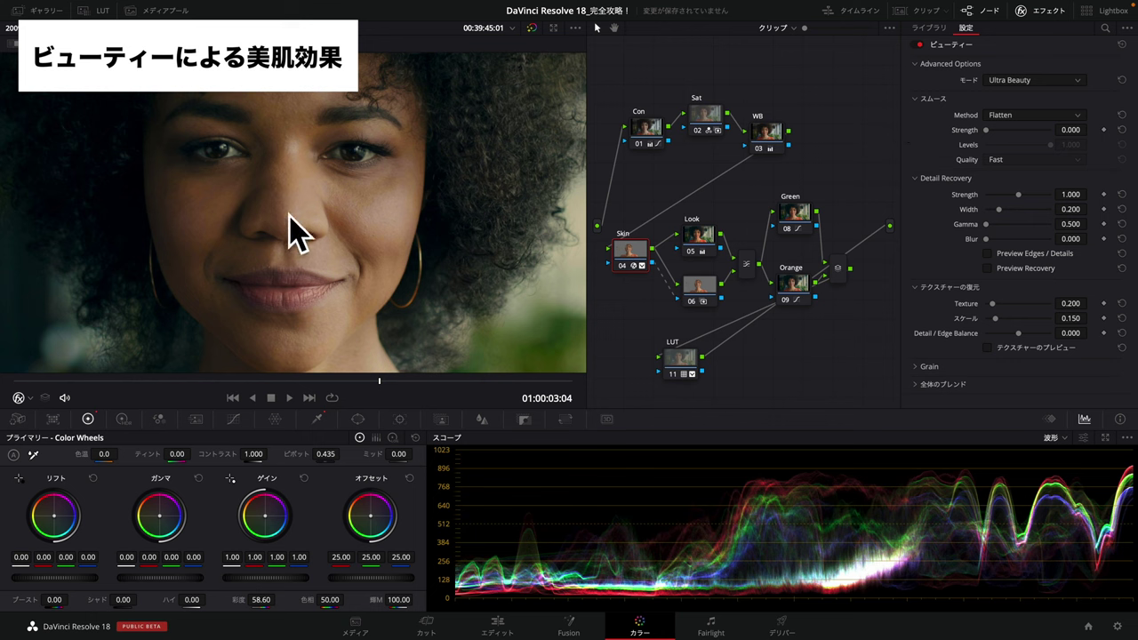
mouse_move(986, 130)
left_mouse_down()
mouse_move(1045, 143)
mouse_move(1029, 143)
left_mouse_up()
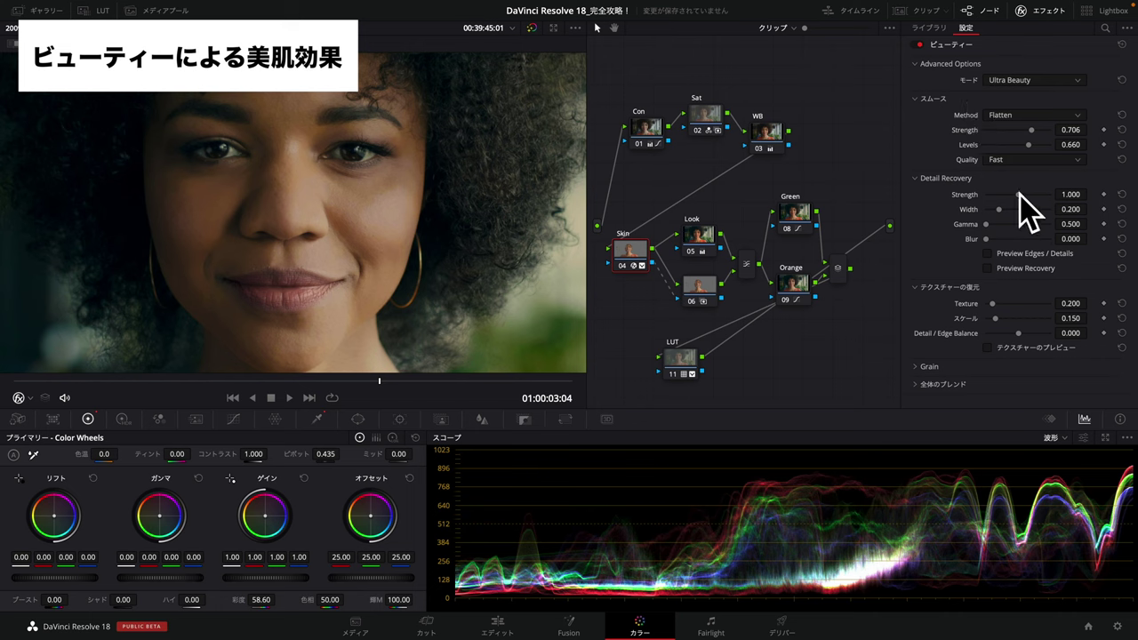
Raise Beauty Detail Recovery strength and widen its range to 0.294
mouse_move(1020, 193)
left_mouse_down()
mouse_move(1048, 193)
mouse_move(1023, 191)
left_mouse_up()
left_click_drag(1020, 194, 1040, 191)
left_click_drag(1042, 190, 1008, 209)
Adjust Texture Recovery amount and enlarge texture scale to 0.559
left_click_drag(994, 303, 1024, 315)
left_click_drag(990, 318, 1023, 318)
left_click_drag(999, 303, 1025, 303)
left_click_drag(1033, 298, 1019, 298)
Test Blend at zero, then finalize smoothing 1.000, detail recovery 0.752, texture 0.514
left_click(920, 384)
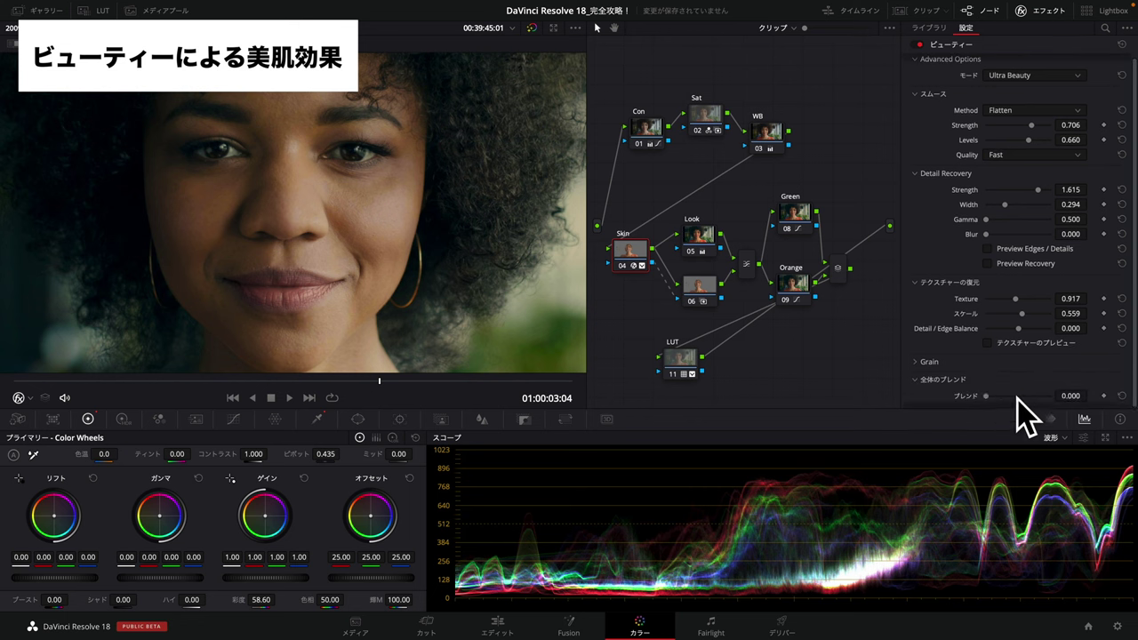
mouse_move(991, 396)
left_mouse_down()
mouse_move(960, 385)
mouse_move(1126, 394)
left_mouse_up()
scroll(1072, 305, "up", 1)
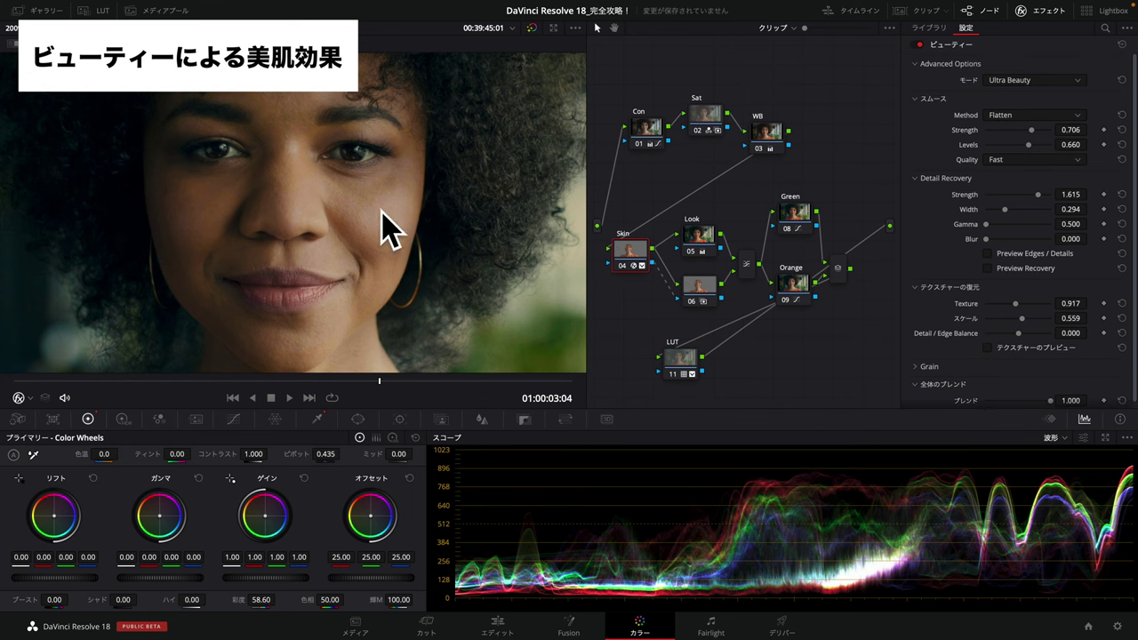
left_click_drag(1044, 130, 1051, 130)
left_click_drag(1035, 194, 1005, 194)
mouse_move(1016, 303)
left_mouse_down()
mouse_move(993, 304)
mouse_move(1005, 304)
left_mouse_up()
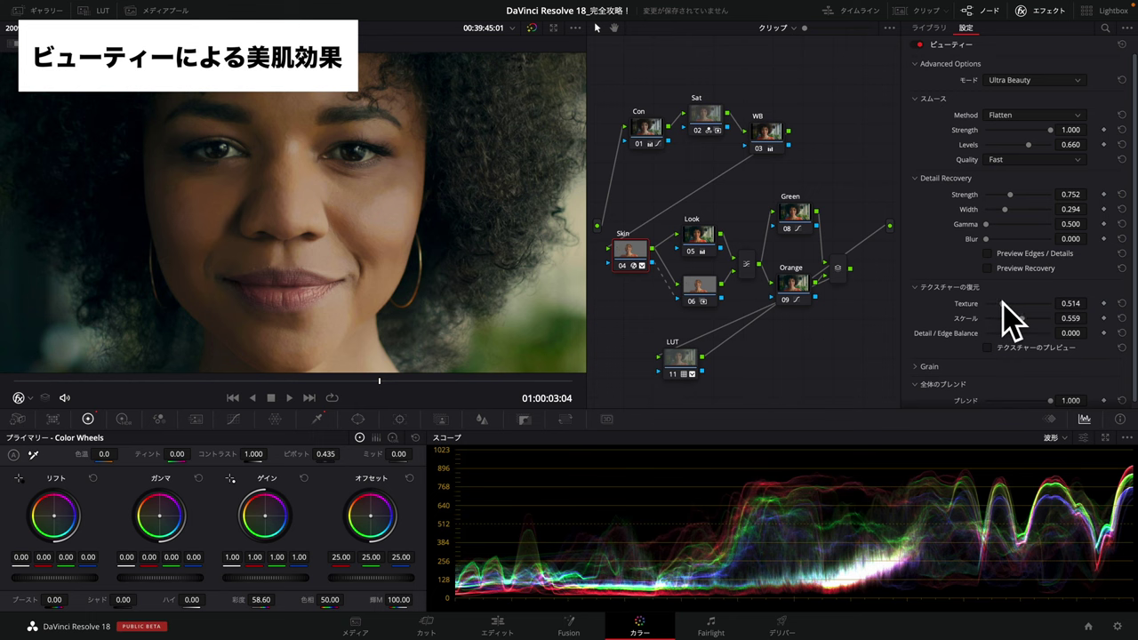
left_click(1055, 12)
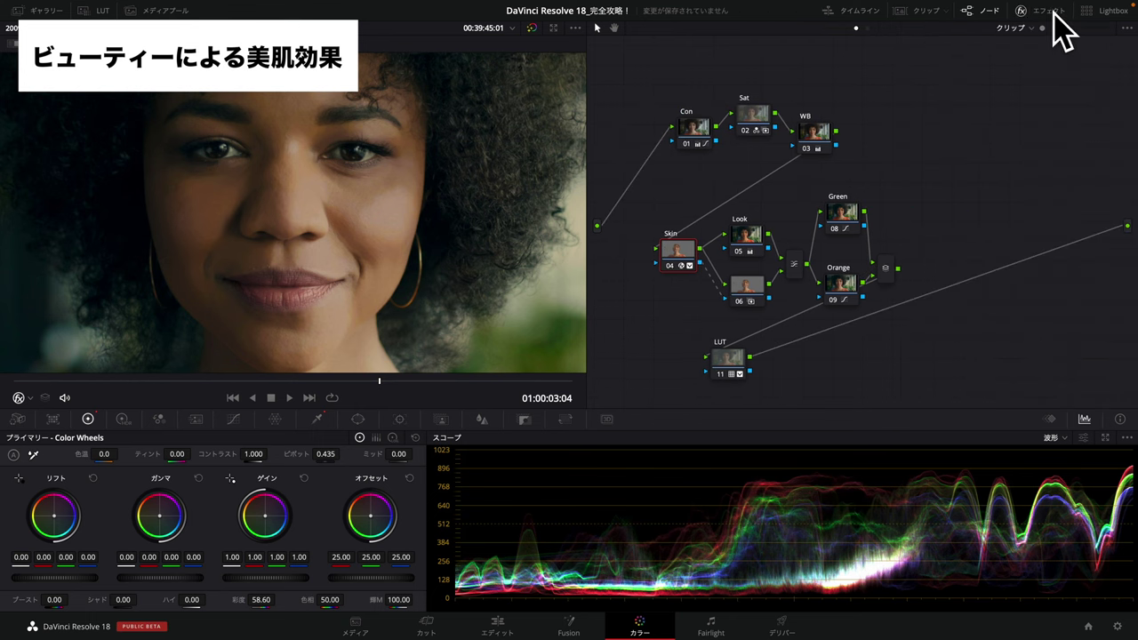
left_click(58, 381)
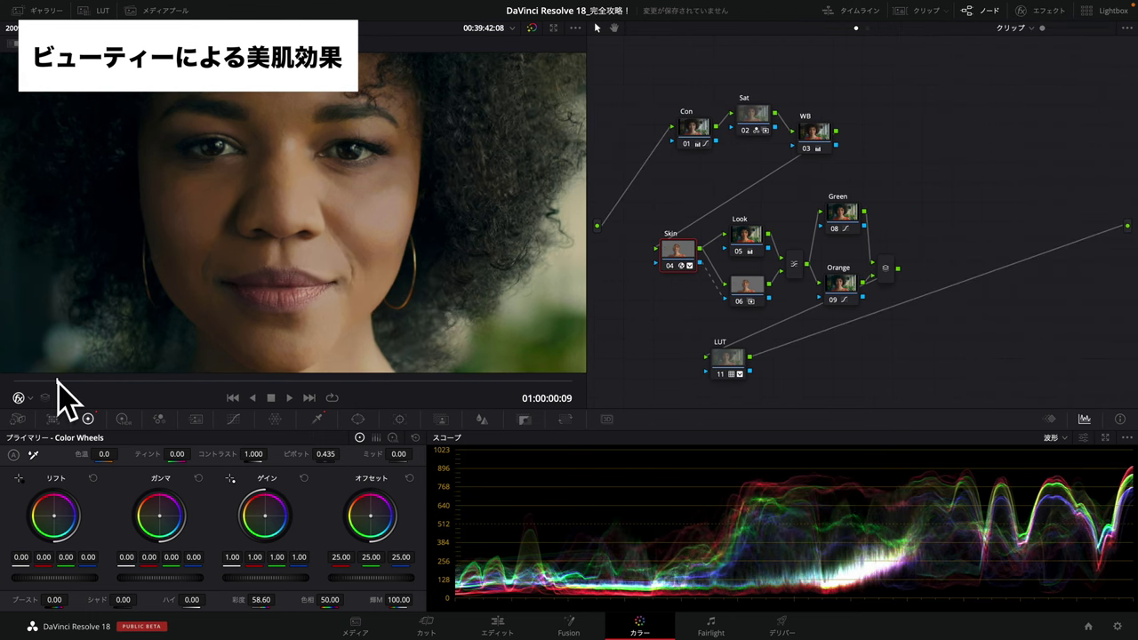
key("space")
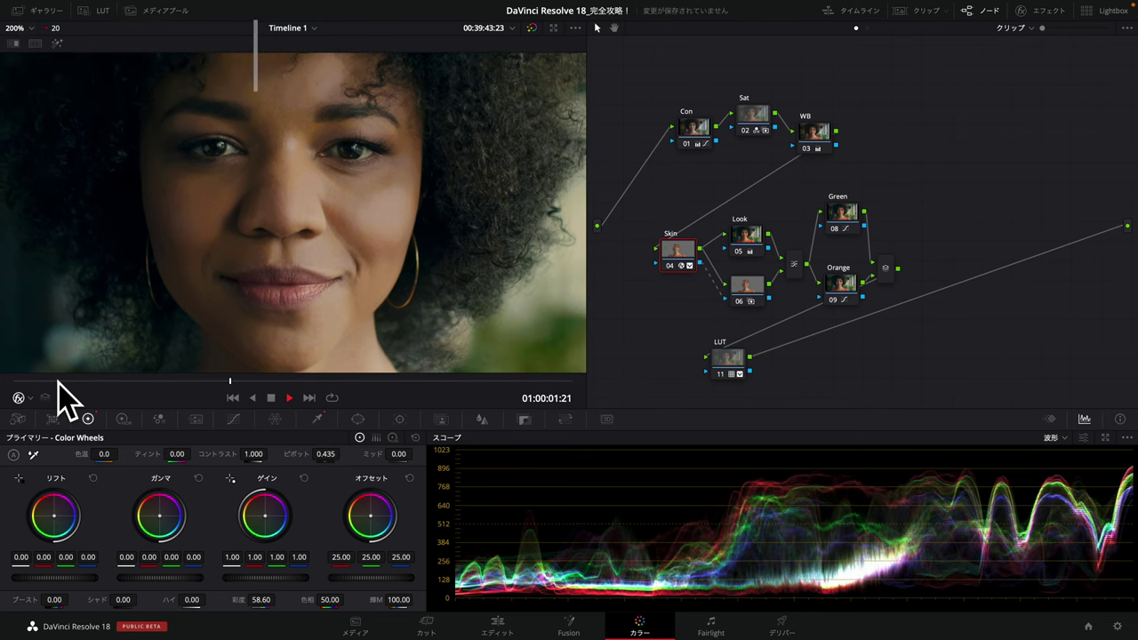
key("space")
left_click(30, 28)
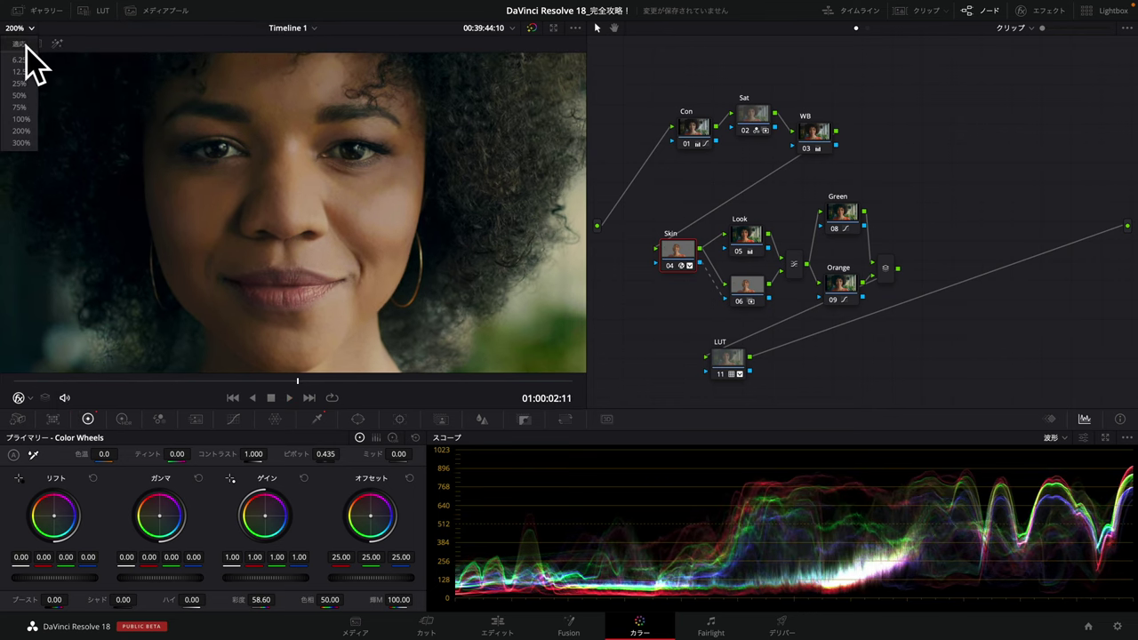
left_click(19, 44)
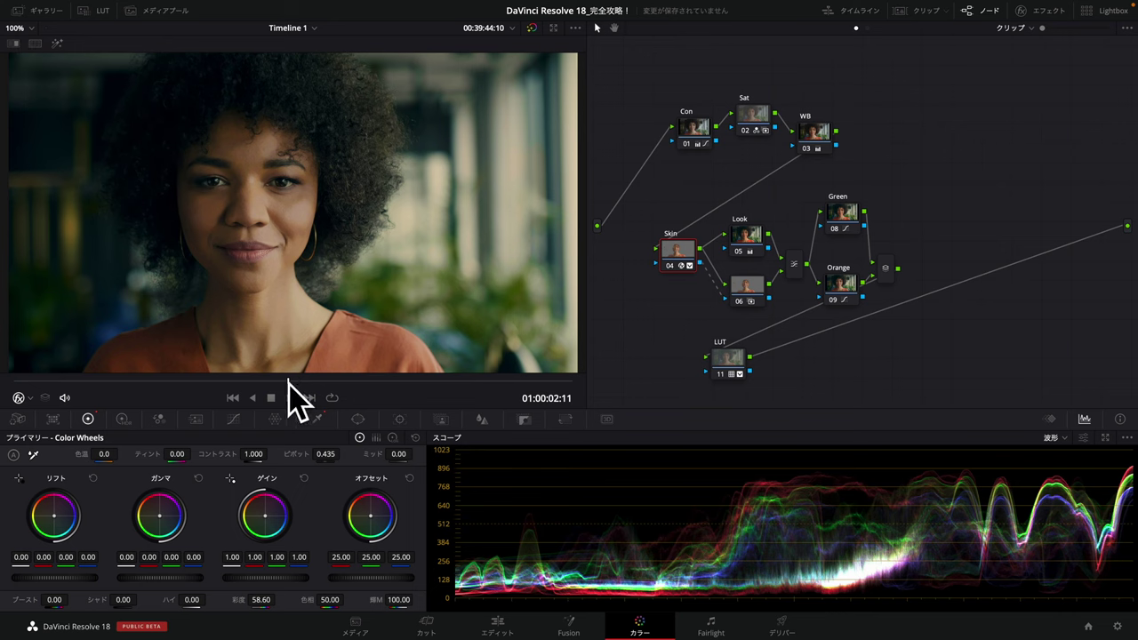
left_click_drag(289, 382, 182, 360)
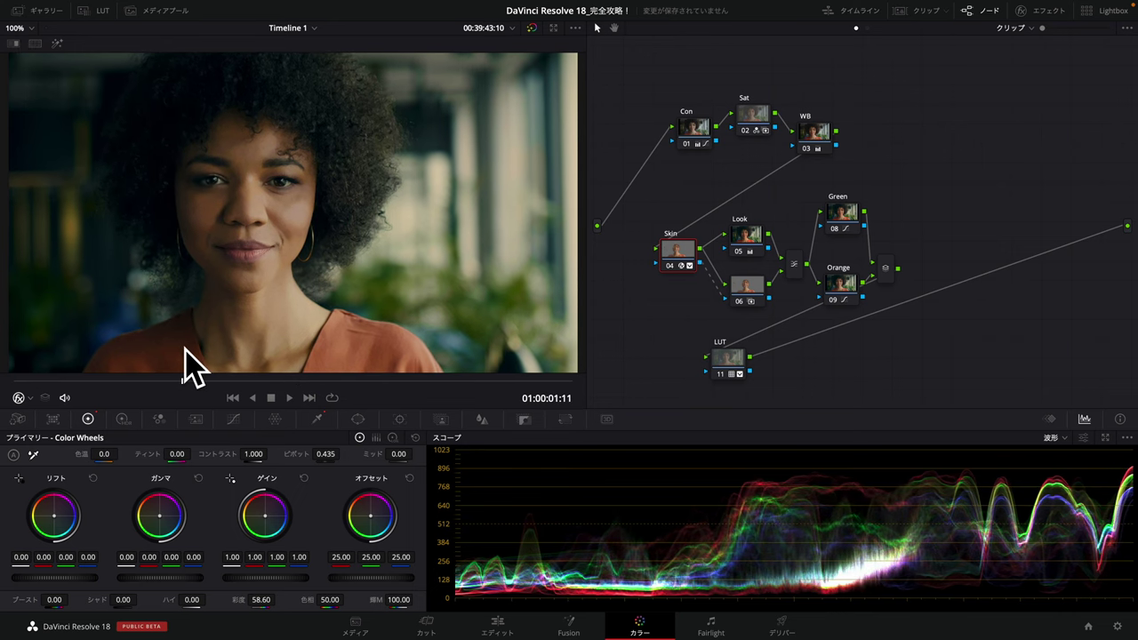
left_click(1041, 12)
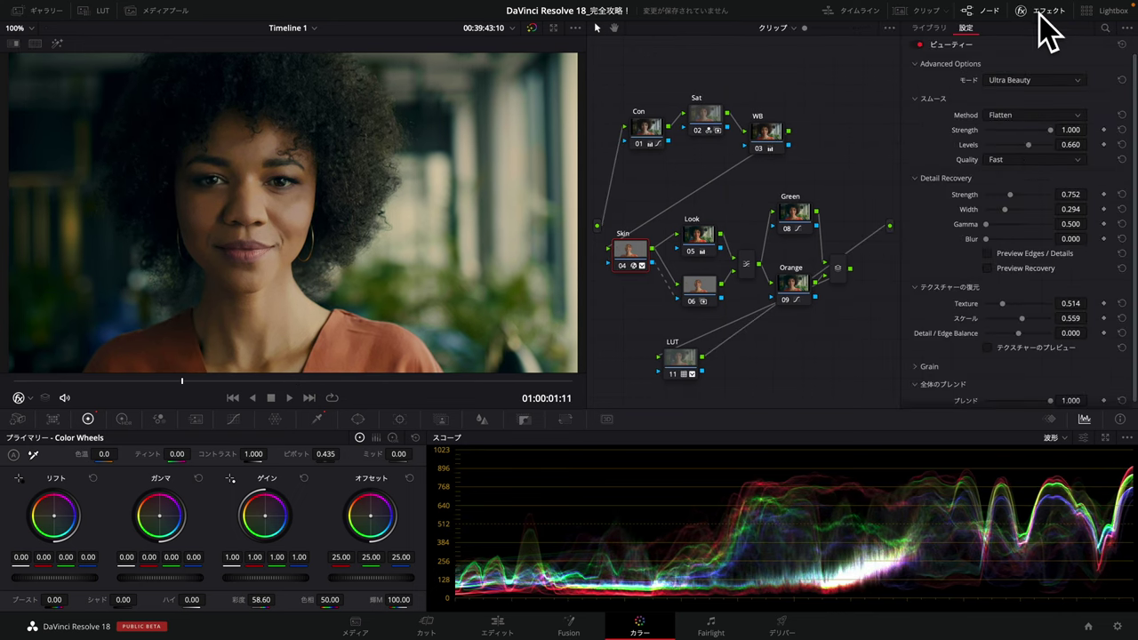
scroll(1023, 191, "down", 1)
left_click(932, 27)
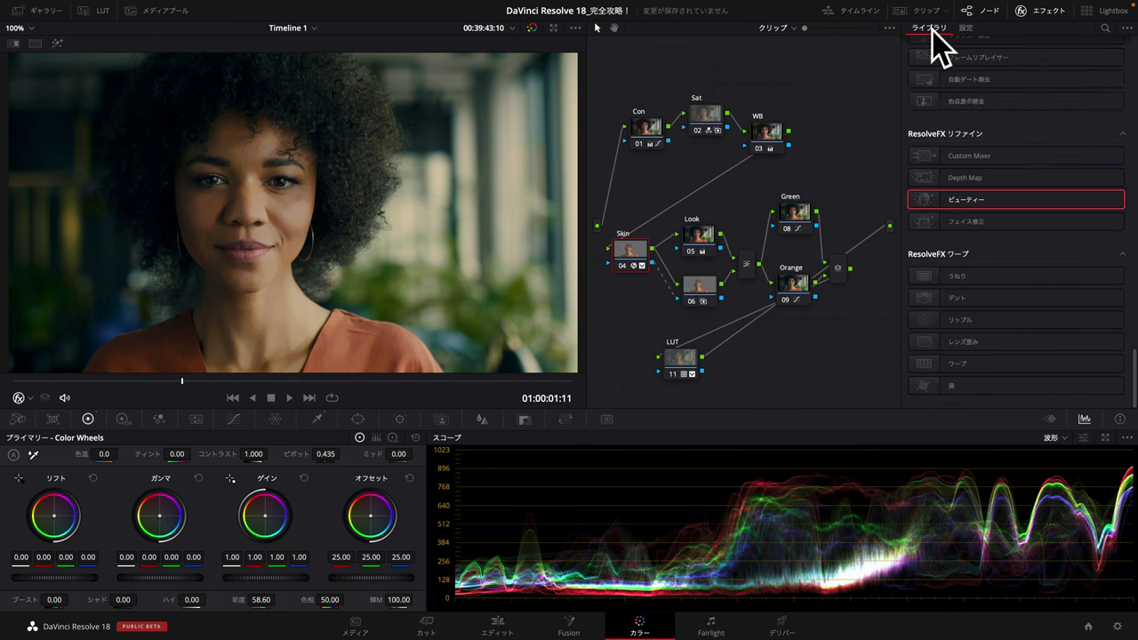
scroll(1034, 246, "up", 10)
scroll(1035, 246, "down", 3)
scroll(1034, 246, "down", 3)
scroll(1034, 246, "down", 3)
scroll(1034, 246, "down", 2)
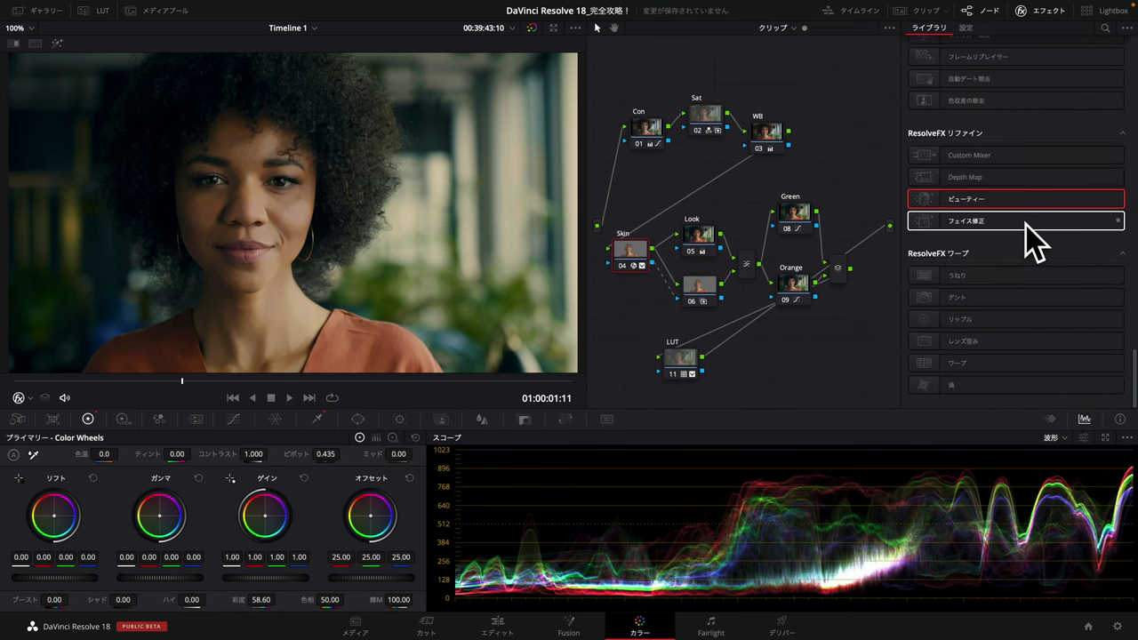
left_click(1055, 10)
left_click(728, 360)
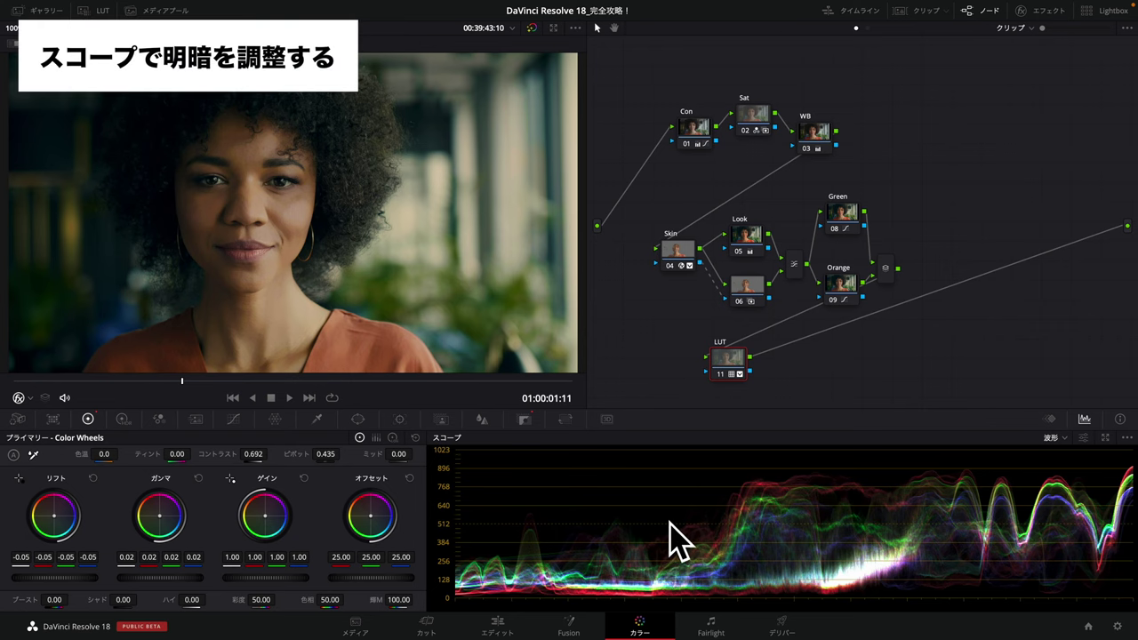
Add serial node 12 after the LUT and show the waveform scope
key("alt+s")
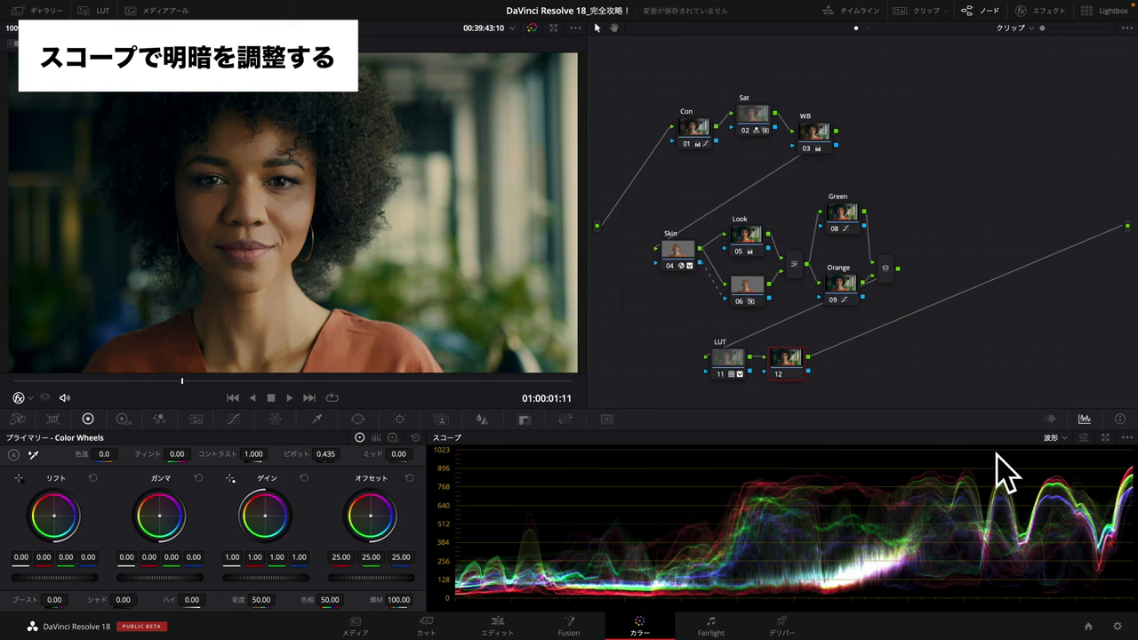
left_click(1064, 438)
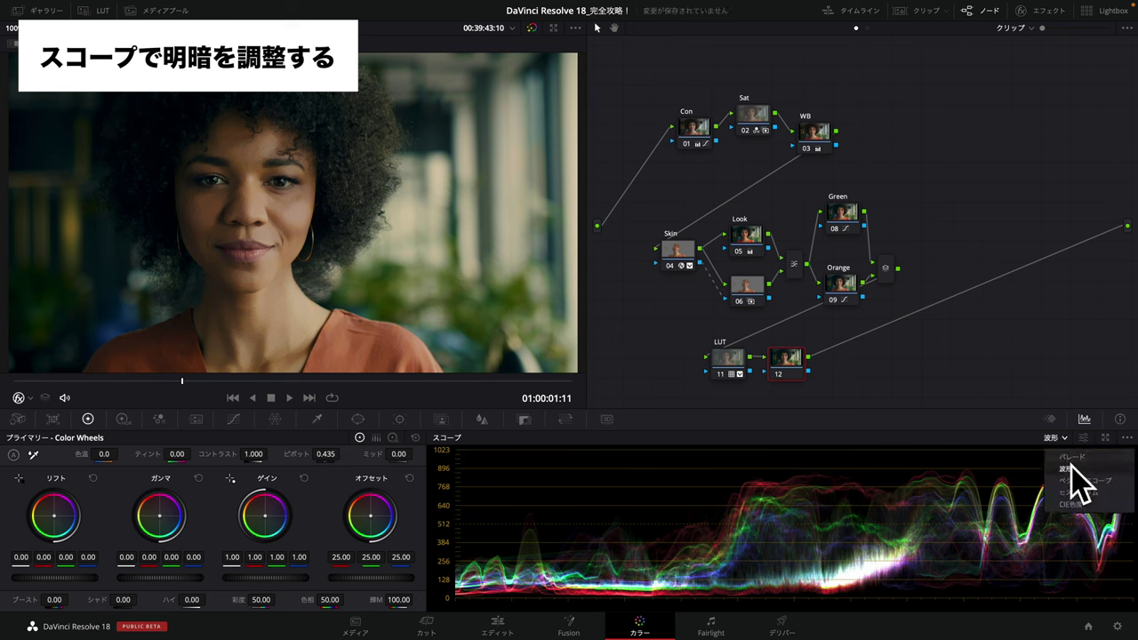
left_click(1071, 467)
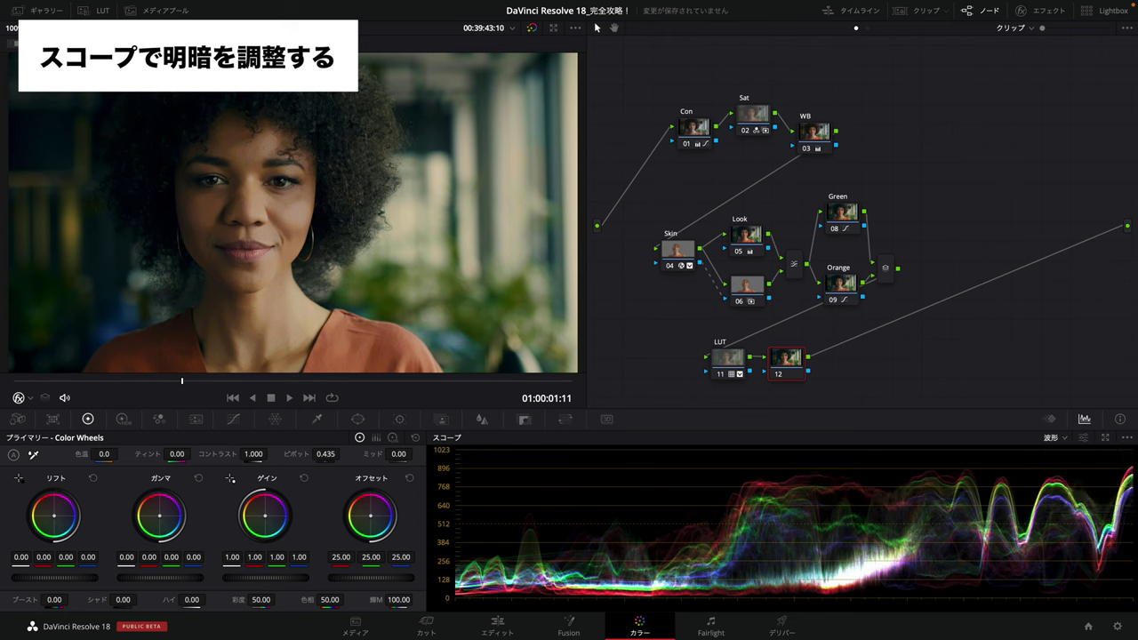
Set node 12 gain to 1.09 and gamma to -0.04 against the waveform, lift left at zero
left_click_drag(253, 578, 280, 583)
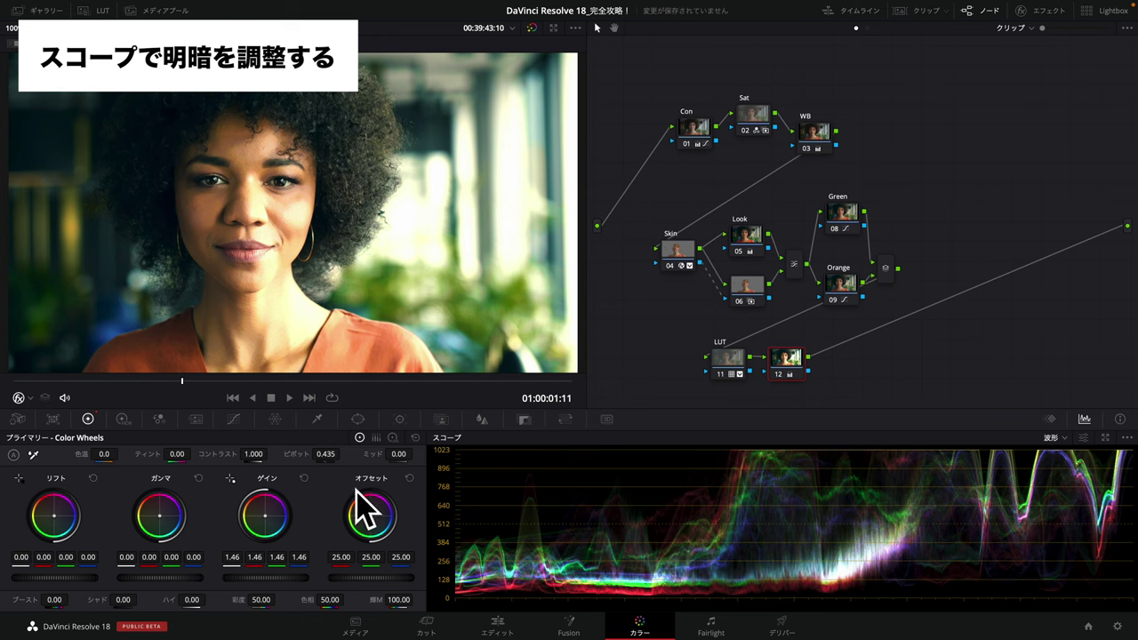
key("ctrl+z")
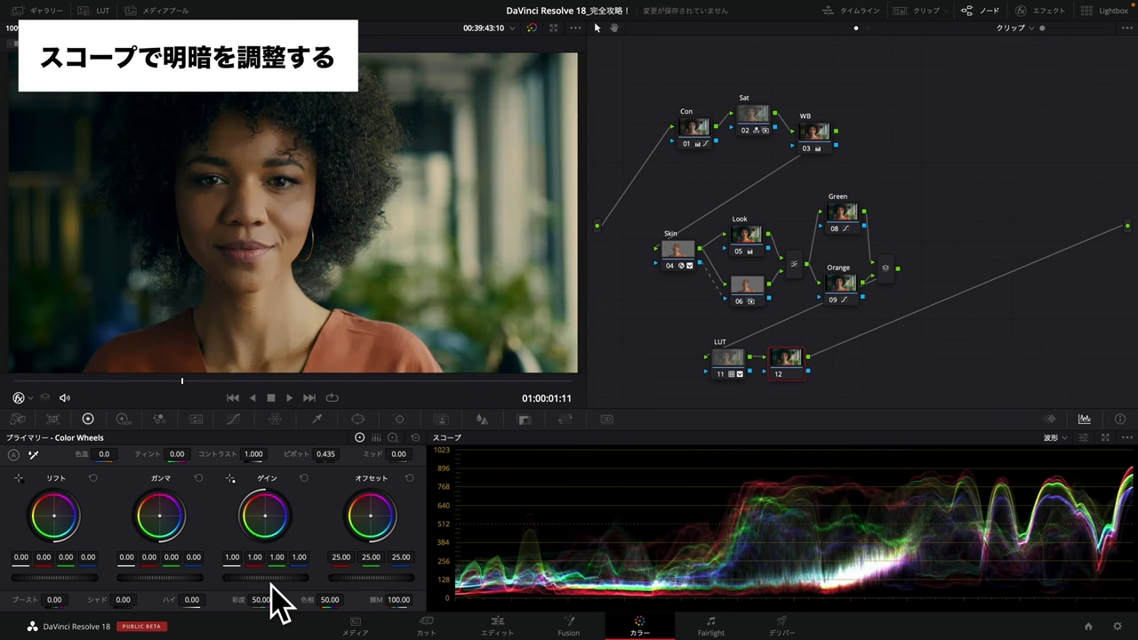
mouse_move(265, 578)
left_mouse_down()
mouse_move(294, 579)
mouse_move(279, 578)
left_mouse_up()
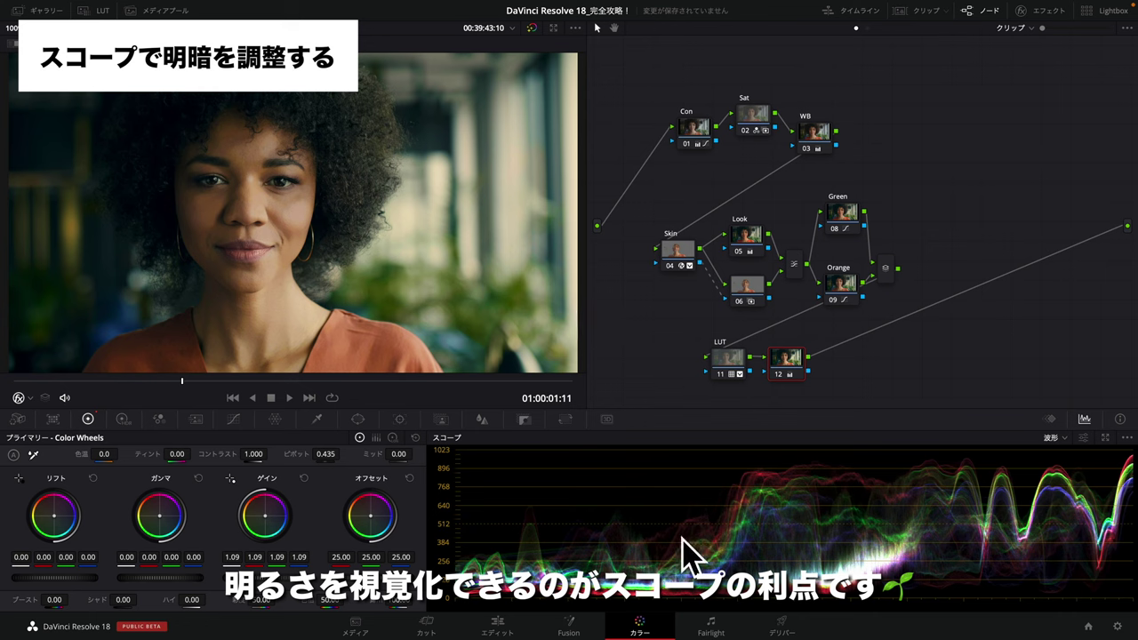
left_click_drag(84, 576, 46, 577)
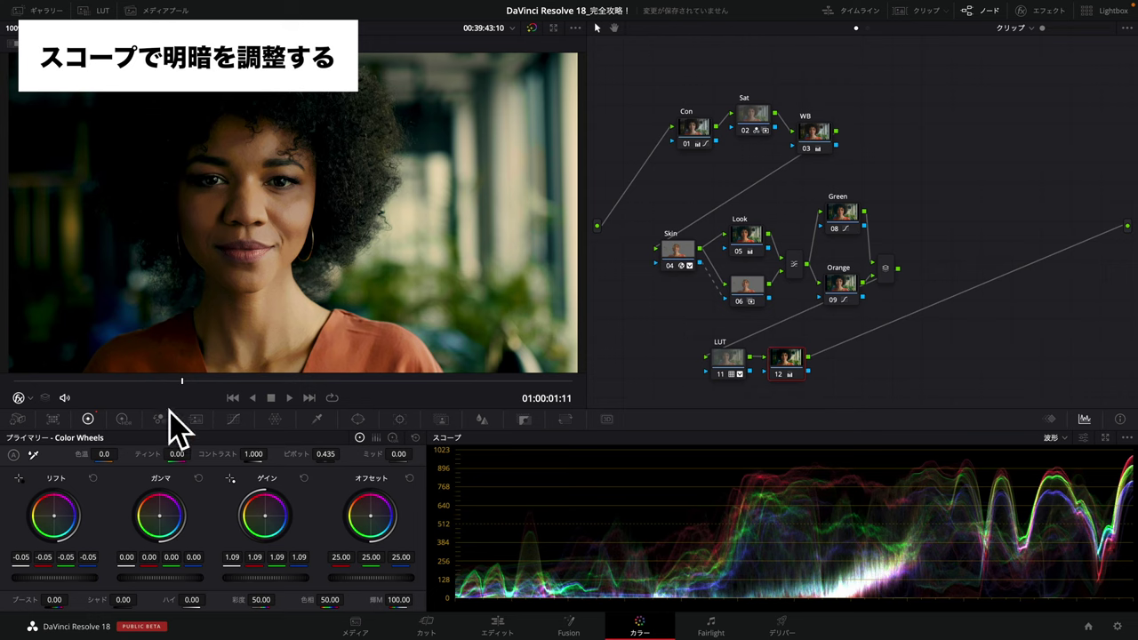
left_click(92, 479)
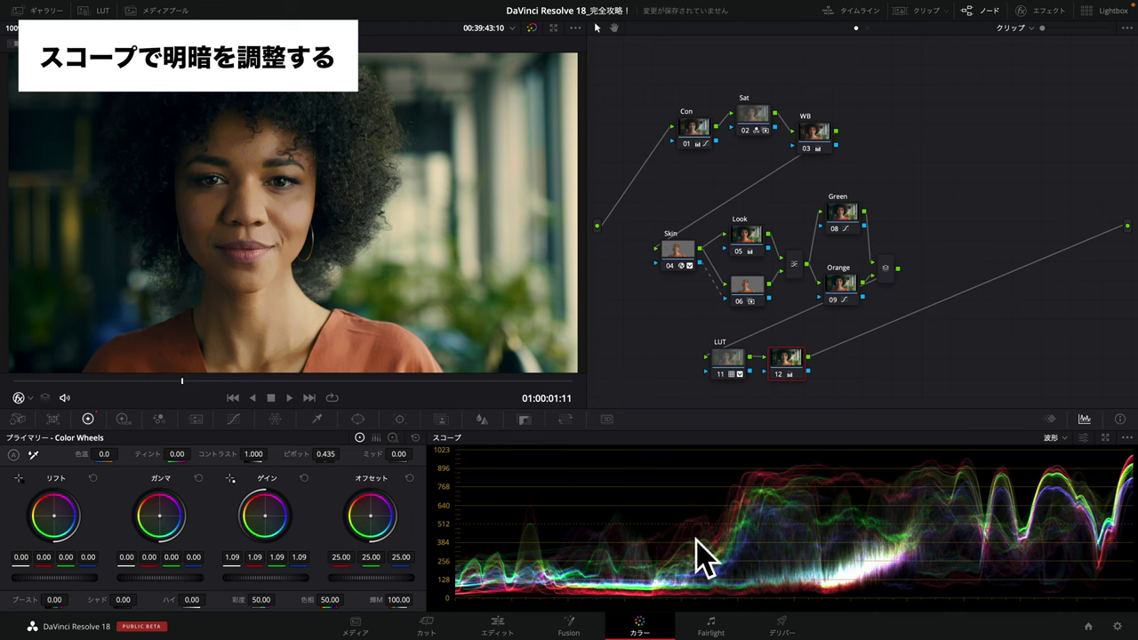
left_click_drag(189, 577, 171, 577)
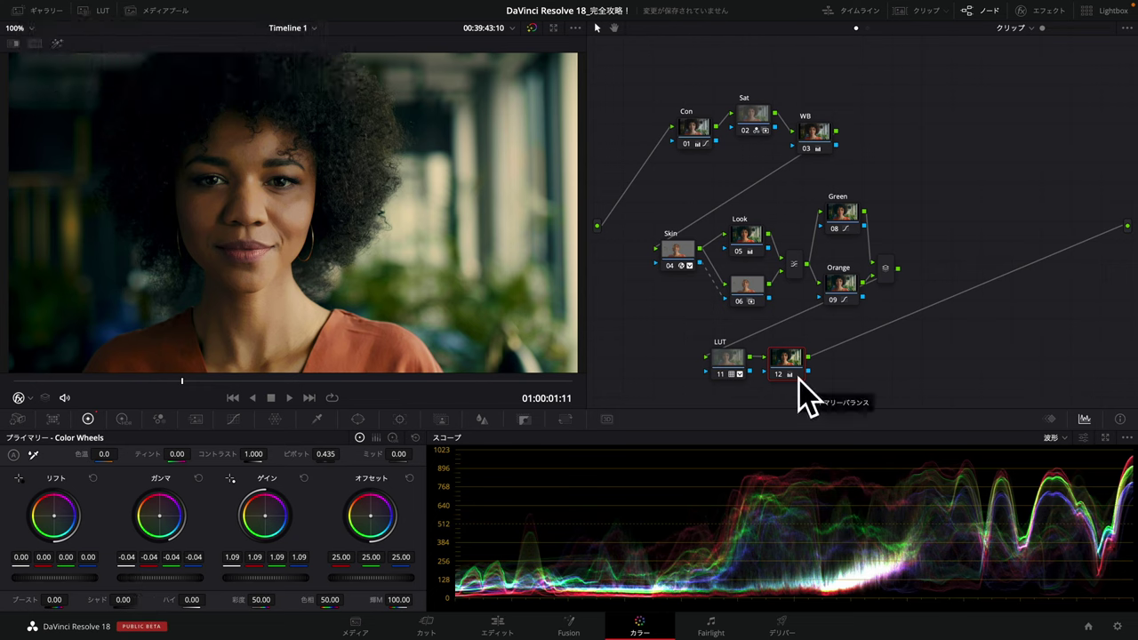
key("alt+s")
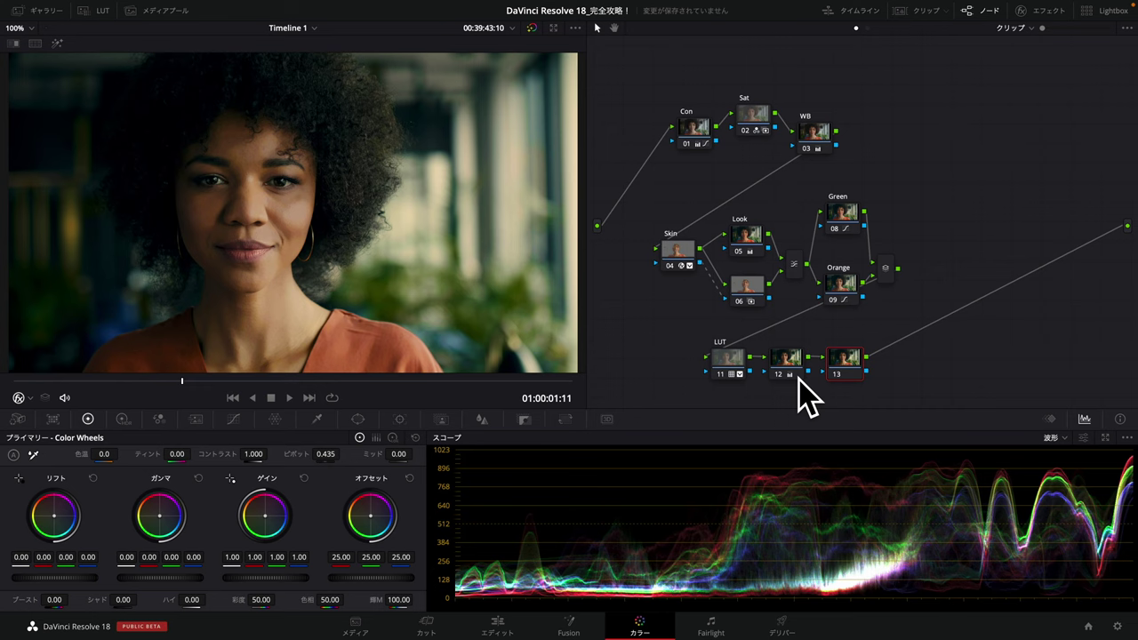
Label node 13 as NR and move to a later frame
right_click(836, 367)
key("Escape")
left_click_drag(233, 380, 375, 381)
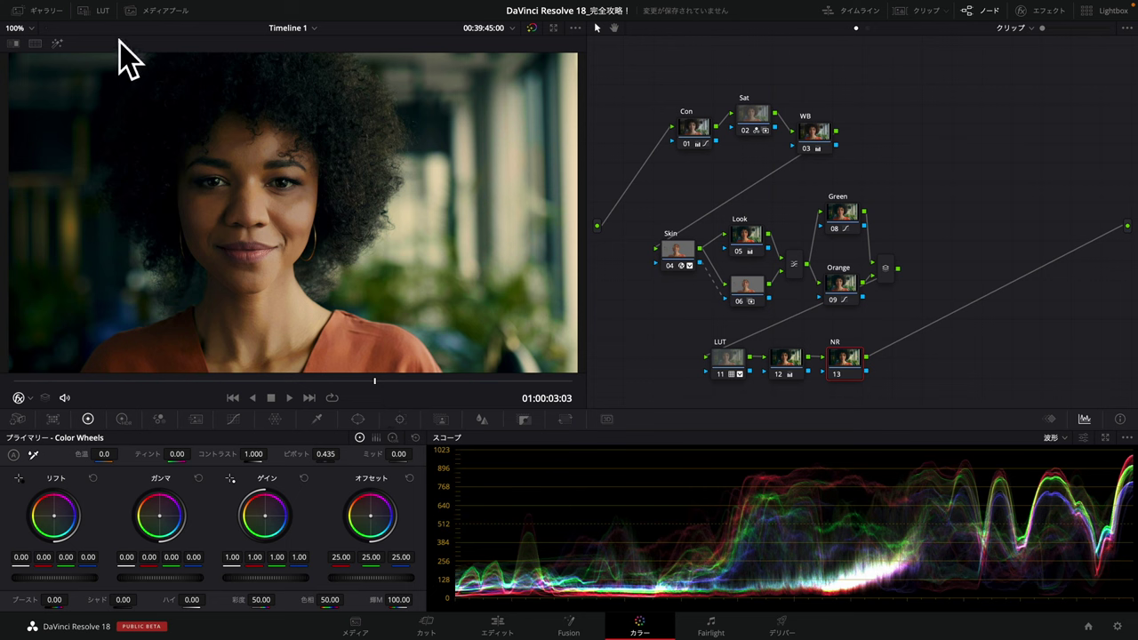
Zoom the viewer to 200% and play the clip to inspect facial noise
left_click(15, 28)
left_click(19, 131)
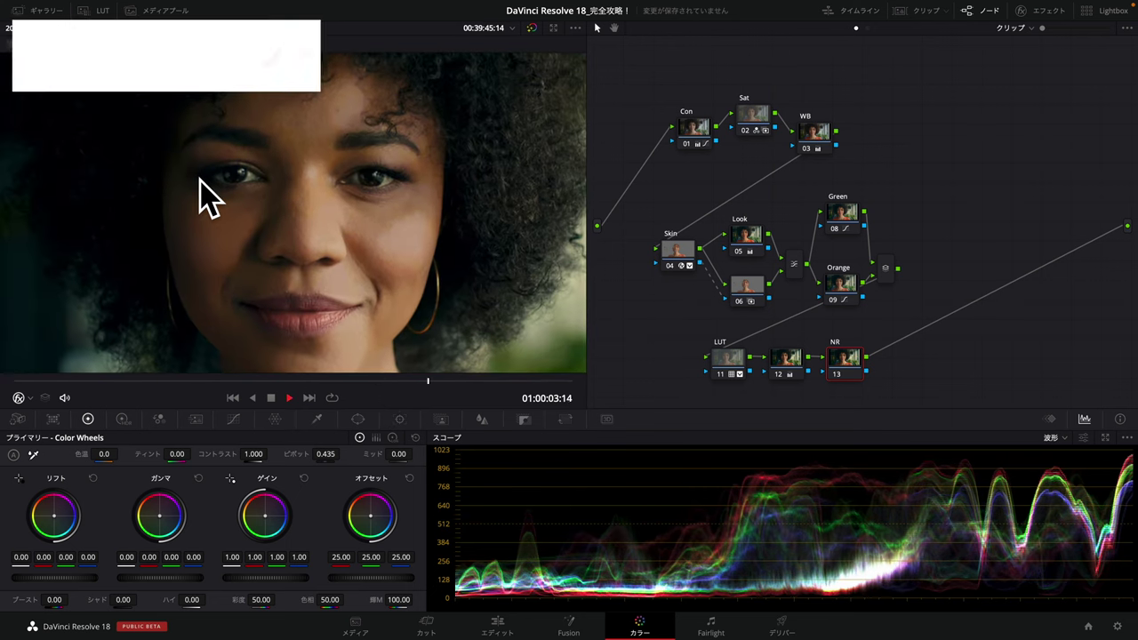
key("space")
key("space")
key("space")
left_click(63, 381)
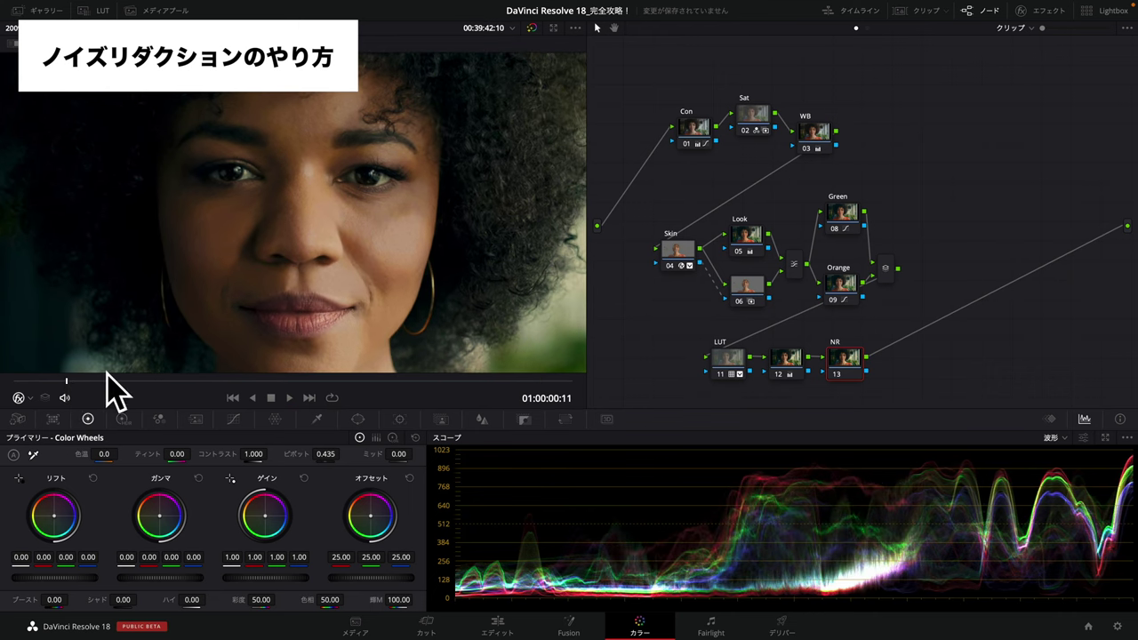
left_click(196, 420)
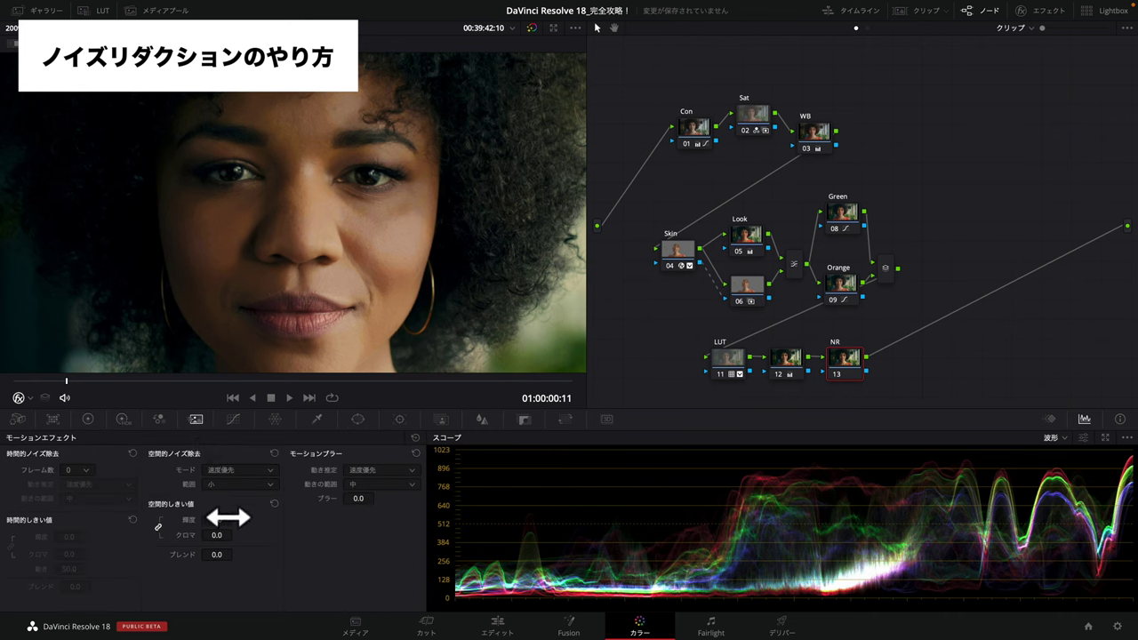
Set the NR node's spatial luma/chroma threshold to 5.2
left_click_drag(216, 519, 227, 523)
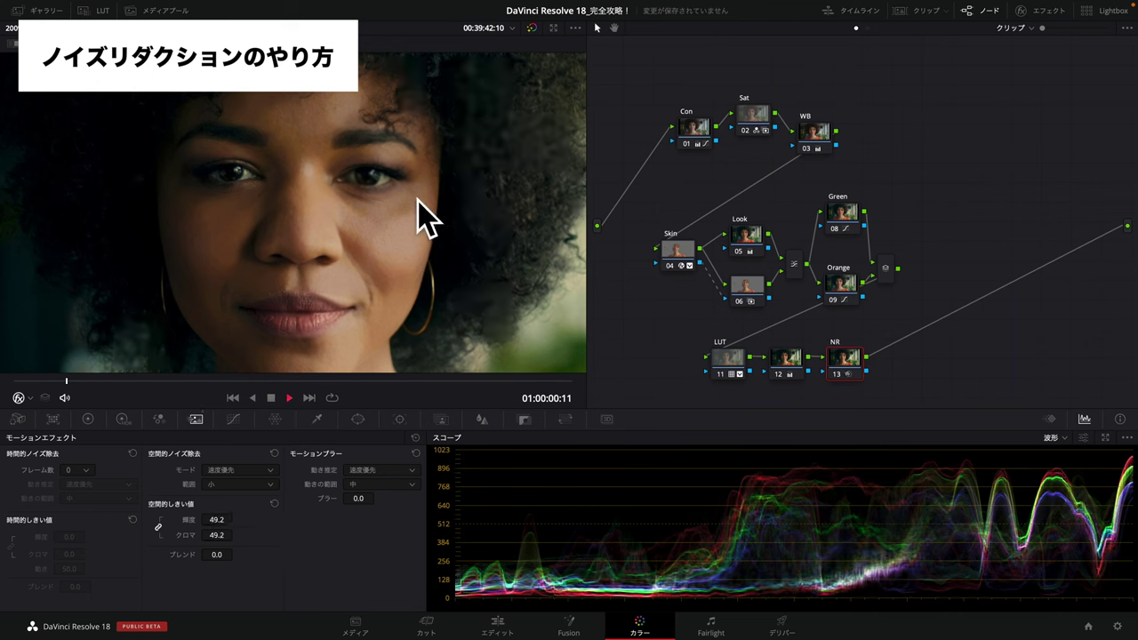
key("space")
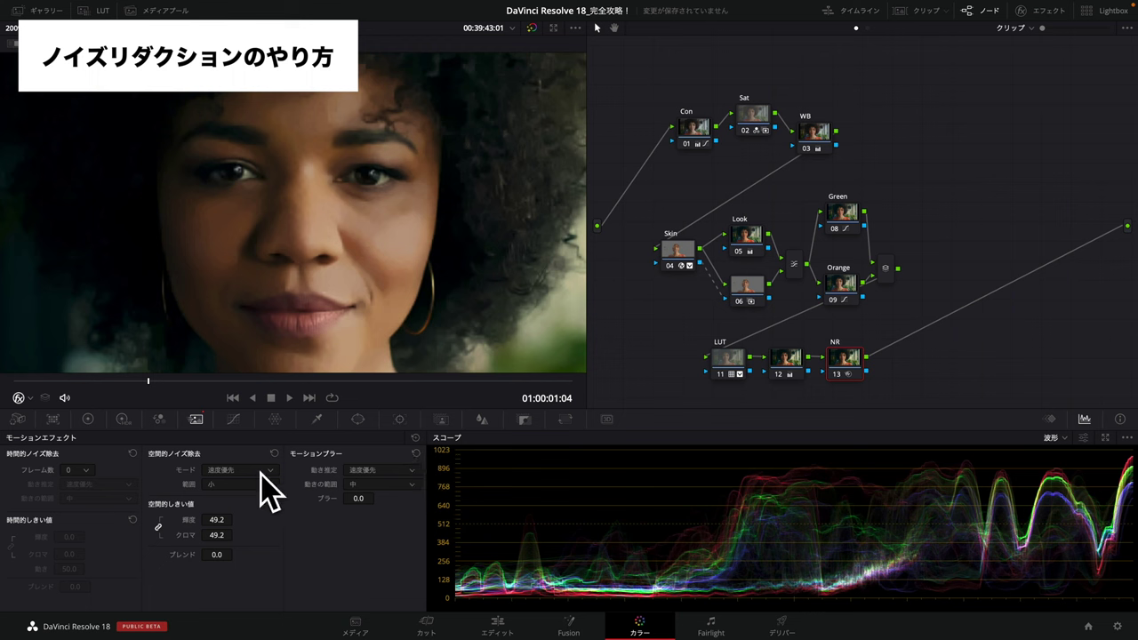
left_click(274, 503)
mouse_move(236, 519)
left_mouse_down()
mouse_move(220, 521)
mouse_move(231, 520)
left_mouse_up()
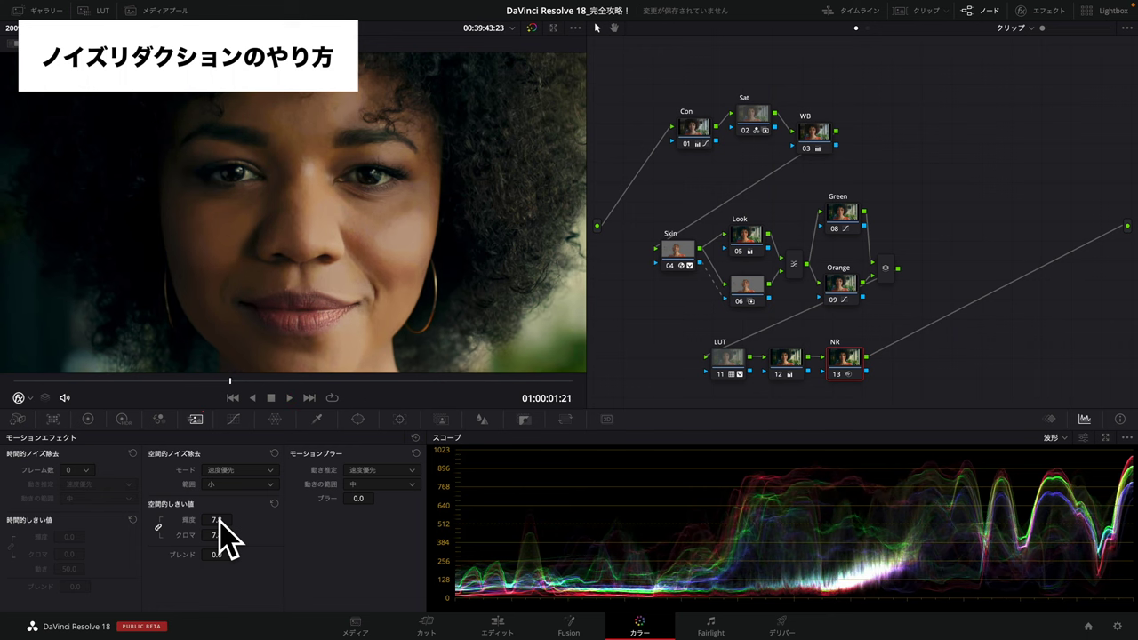
left_click_drag(233, 519, 216, 521)
Return the viewer to 100% zoom and play back the denoised clip
left_click(25, 28)
key("Escape")
left_click(31, 29)
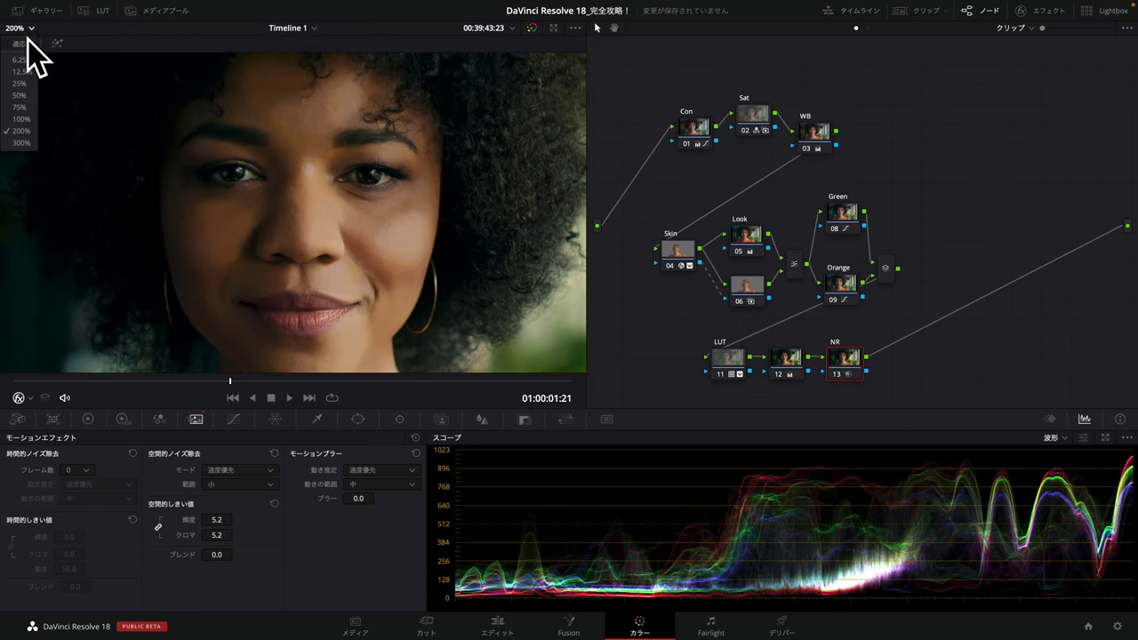
left_click(26, 56)
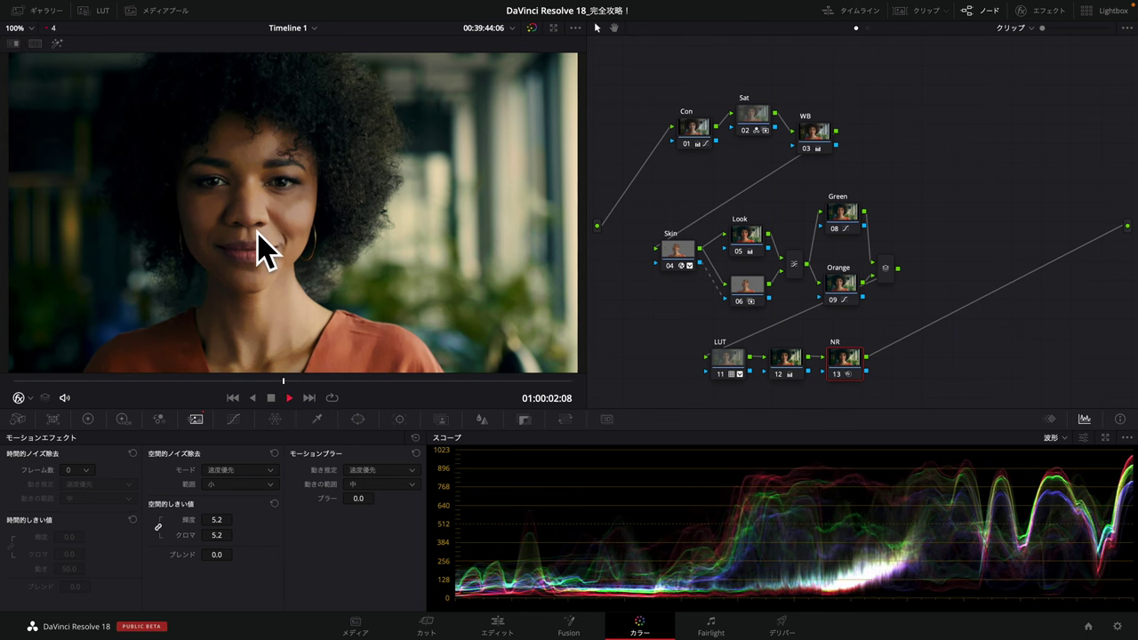
key("space")
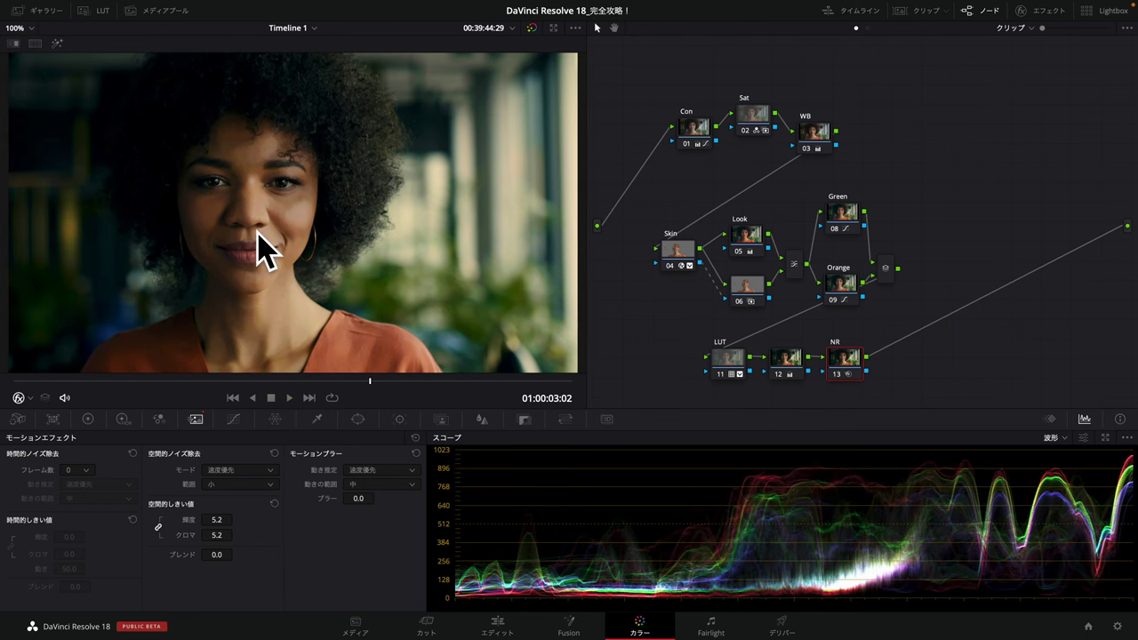
left_click(87, 419)
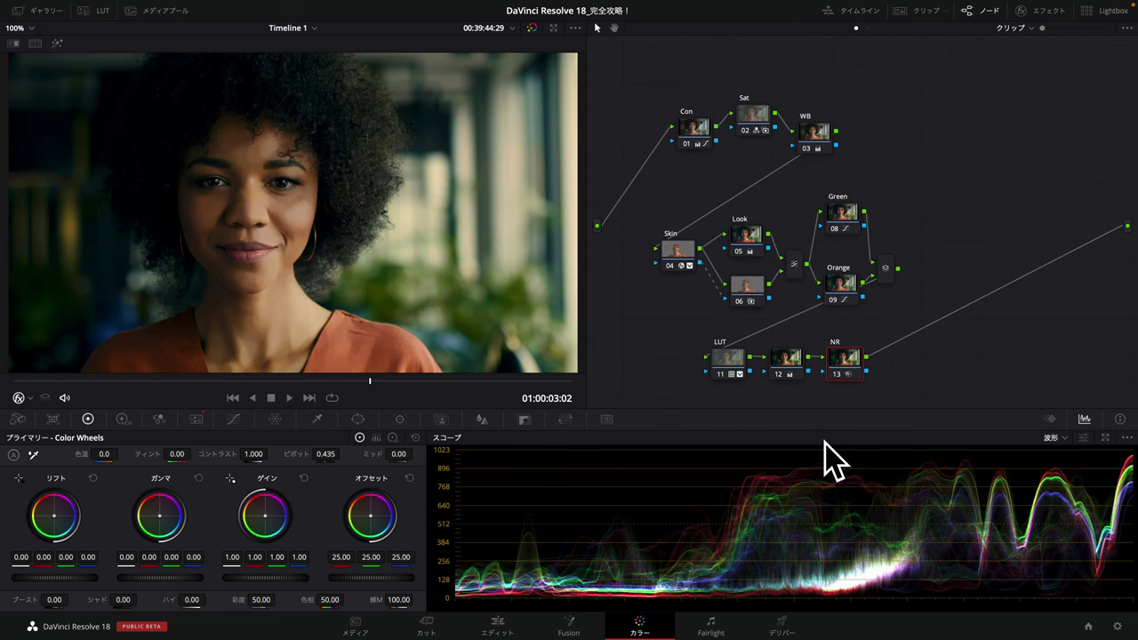
Add serial node 14 after NR and label it Mid
key("alt+s")
right_click(909, 359)
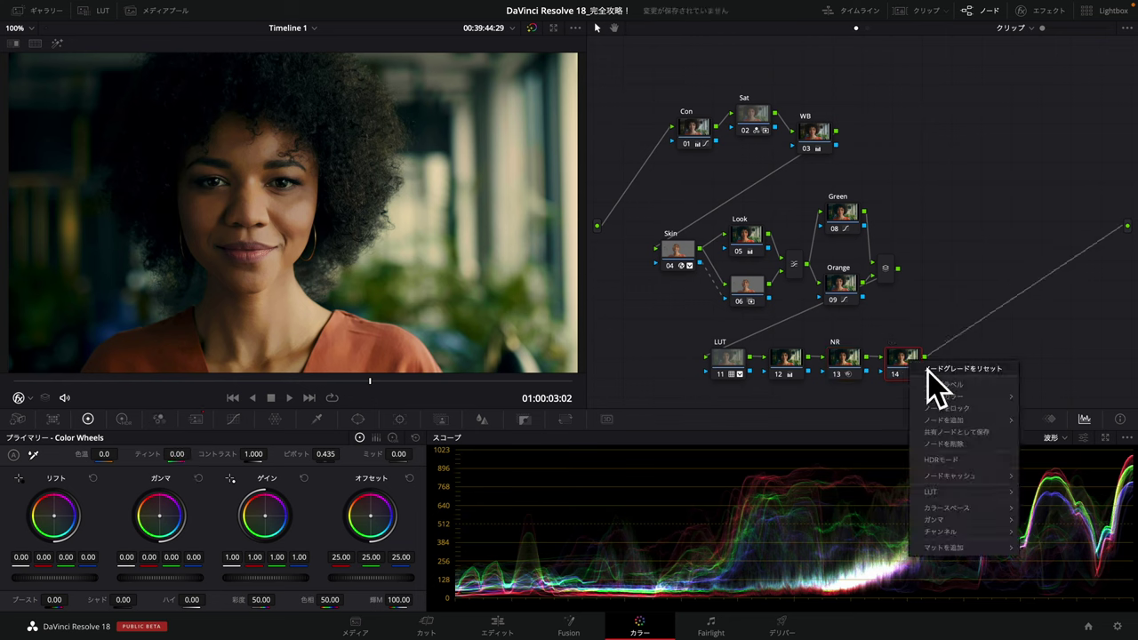
left_click(944, 413)
type("Mid")
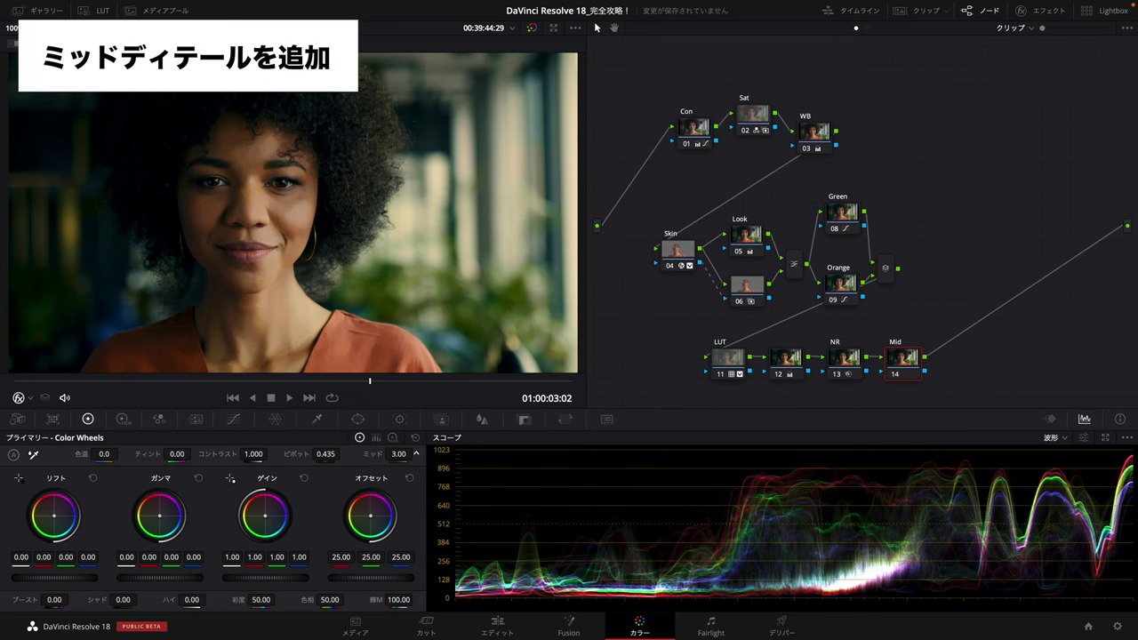
Set Mid Detail to 21.00 and play the clip to judge the detail
left_click_drag(399, 454, 418, 454)
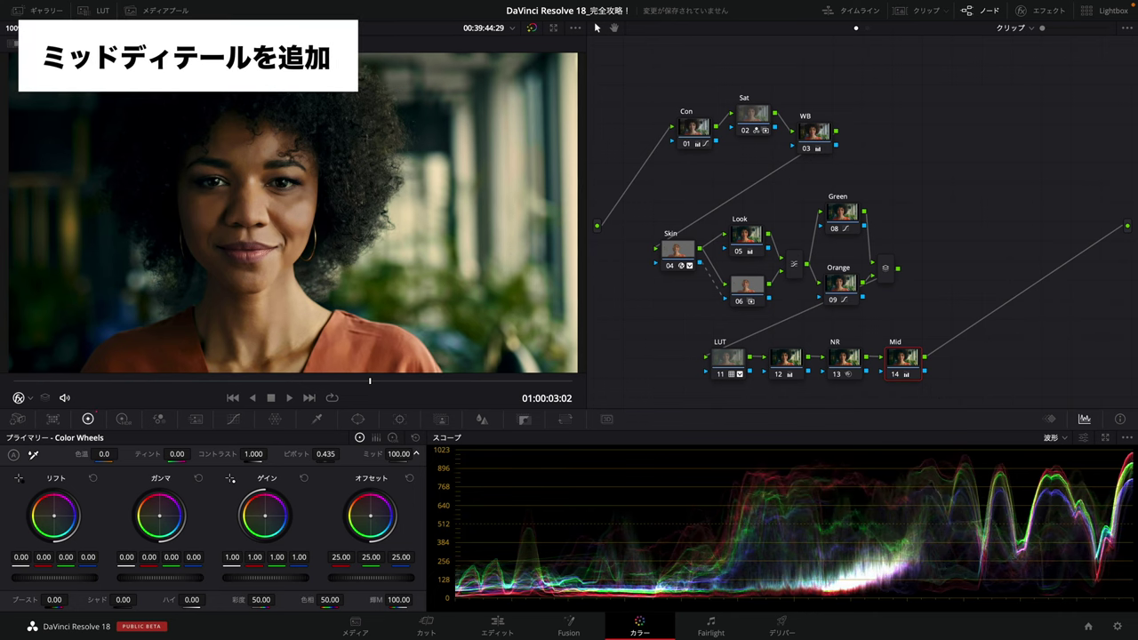
left_click(415, 438)
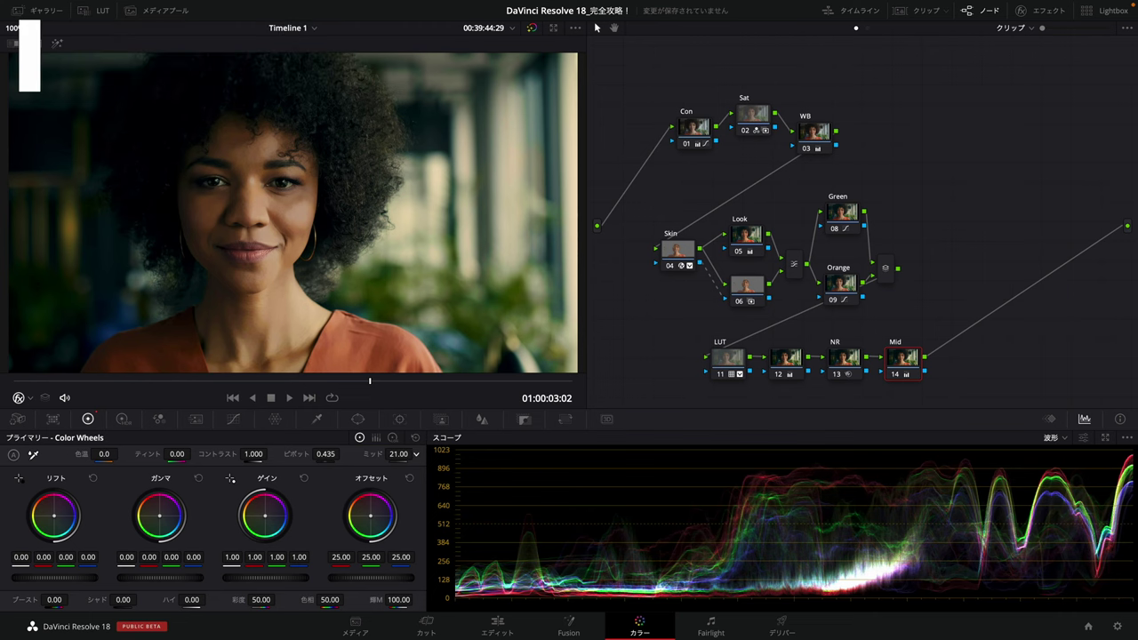
key("space")
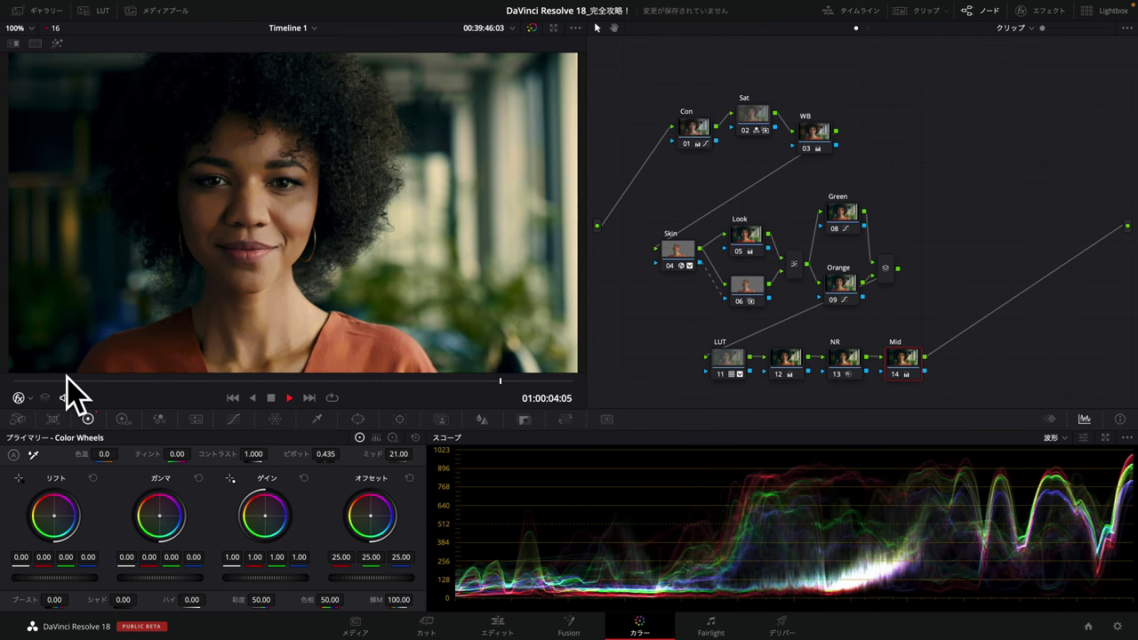
key("space")
mouse_move(360, 1)
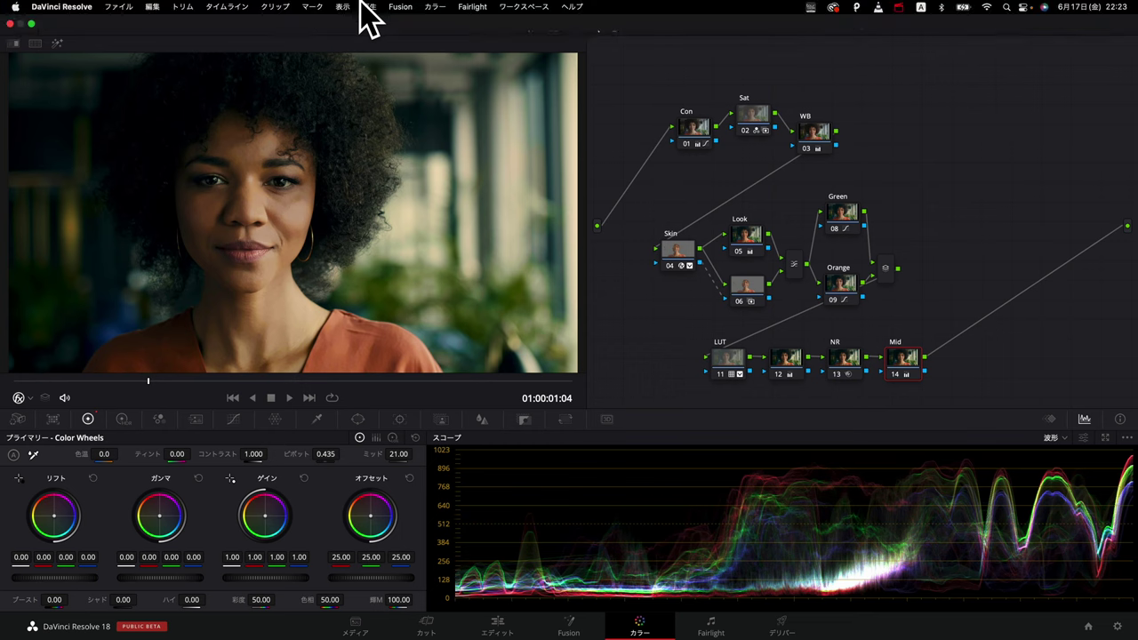
Apply Timeline > Output Blanking > 2.35 and play the letterboxed clip
left_click(240, 5)
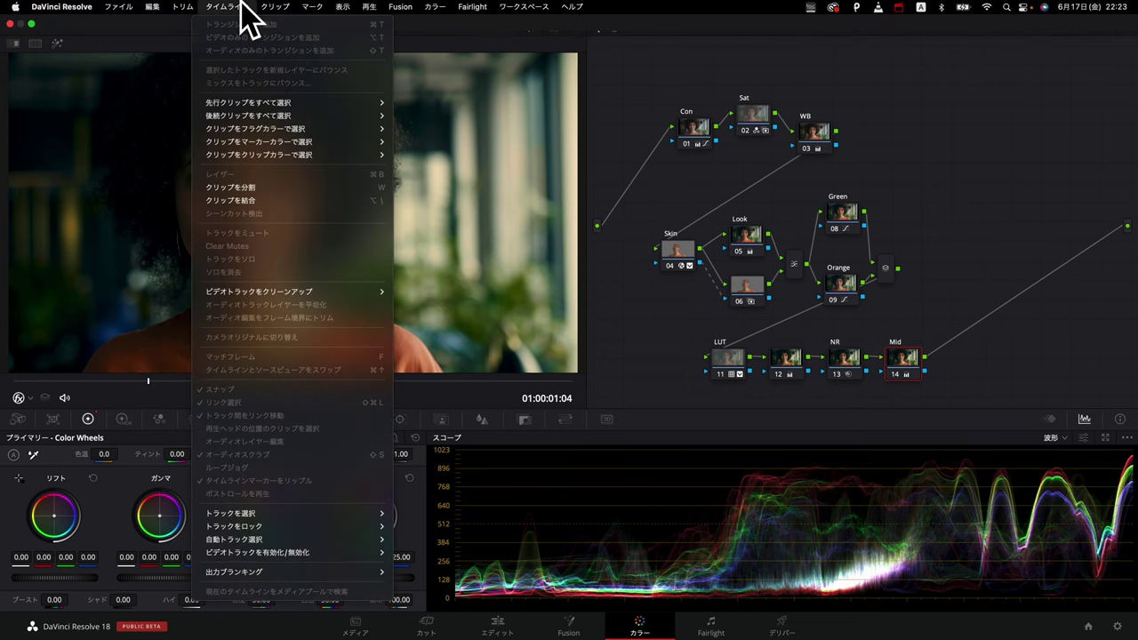
mouse_move(326, 574)
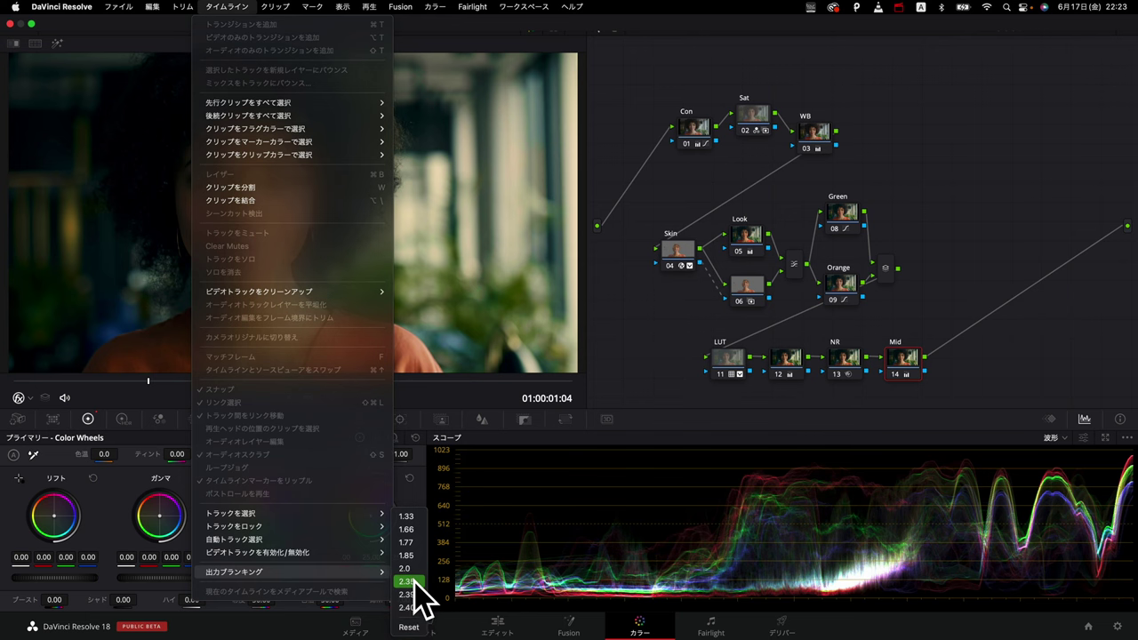
left_click(411, 582)
key("space")
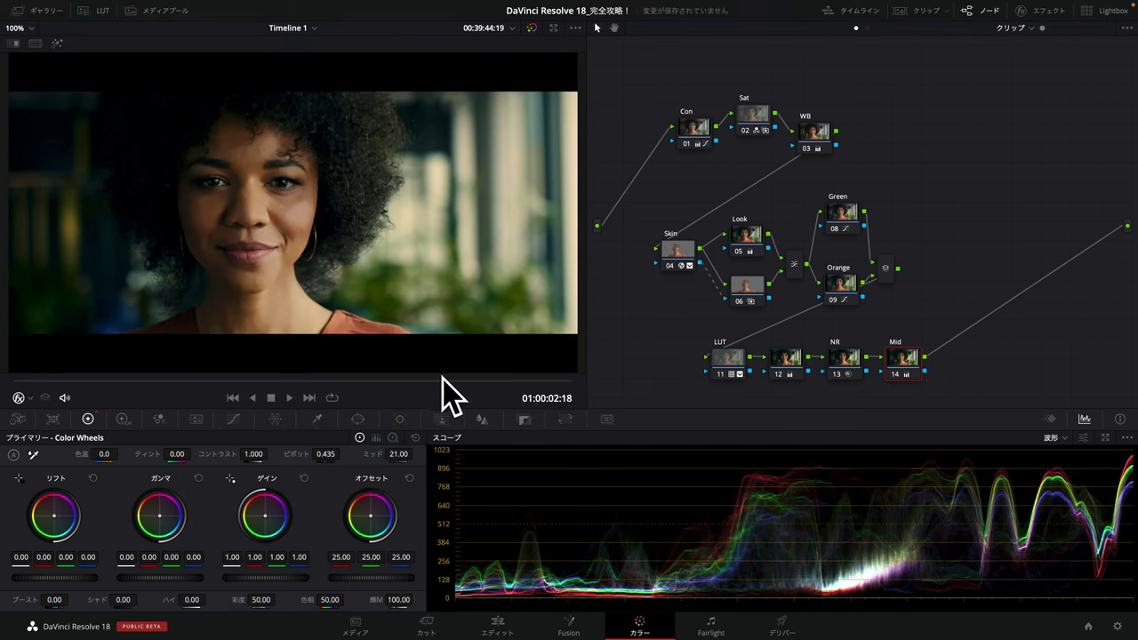
key("space")
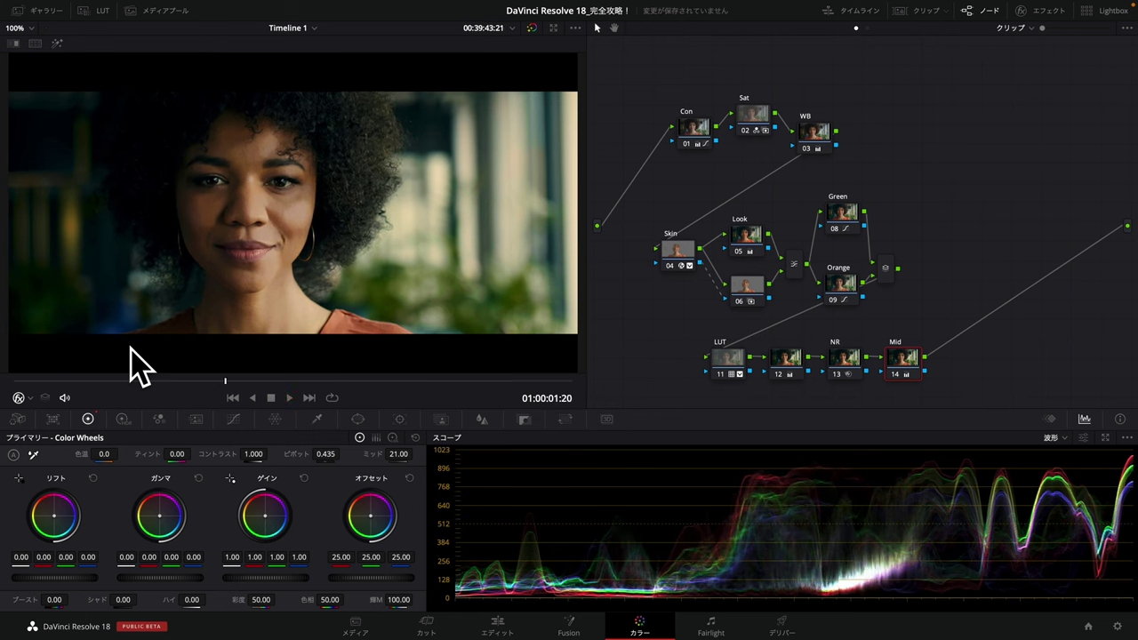